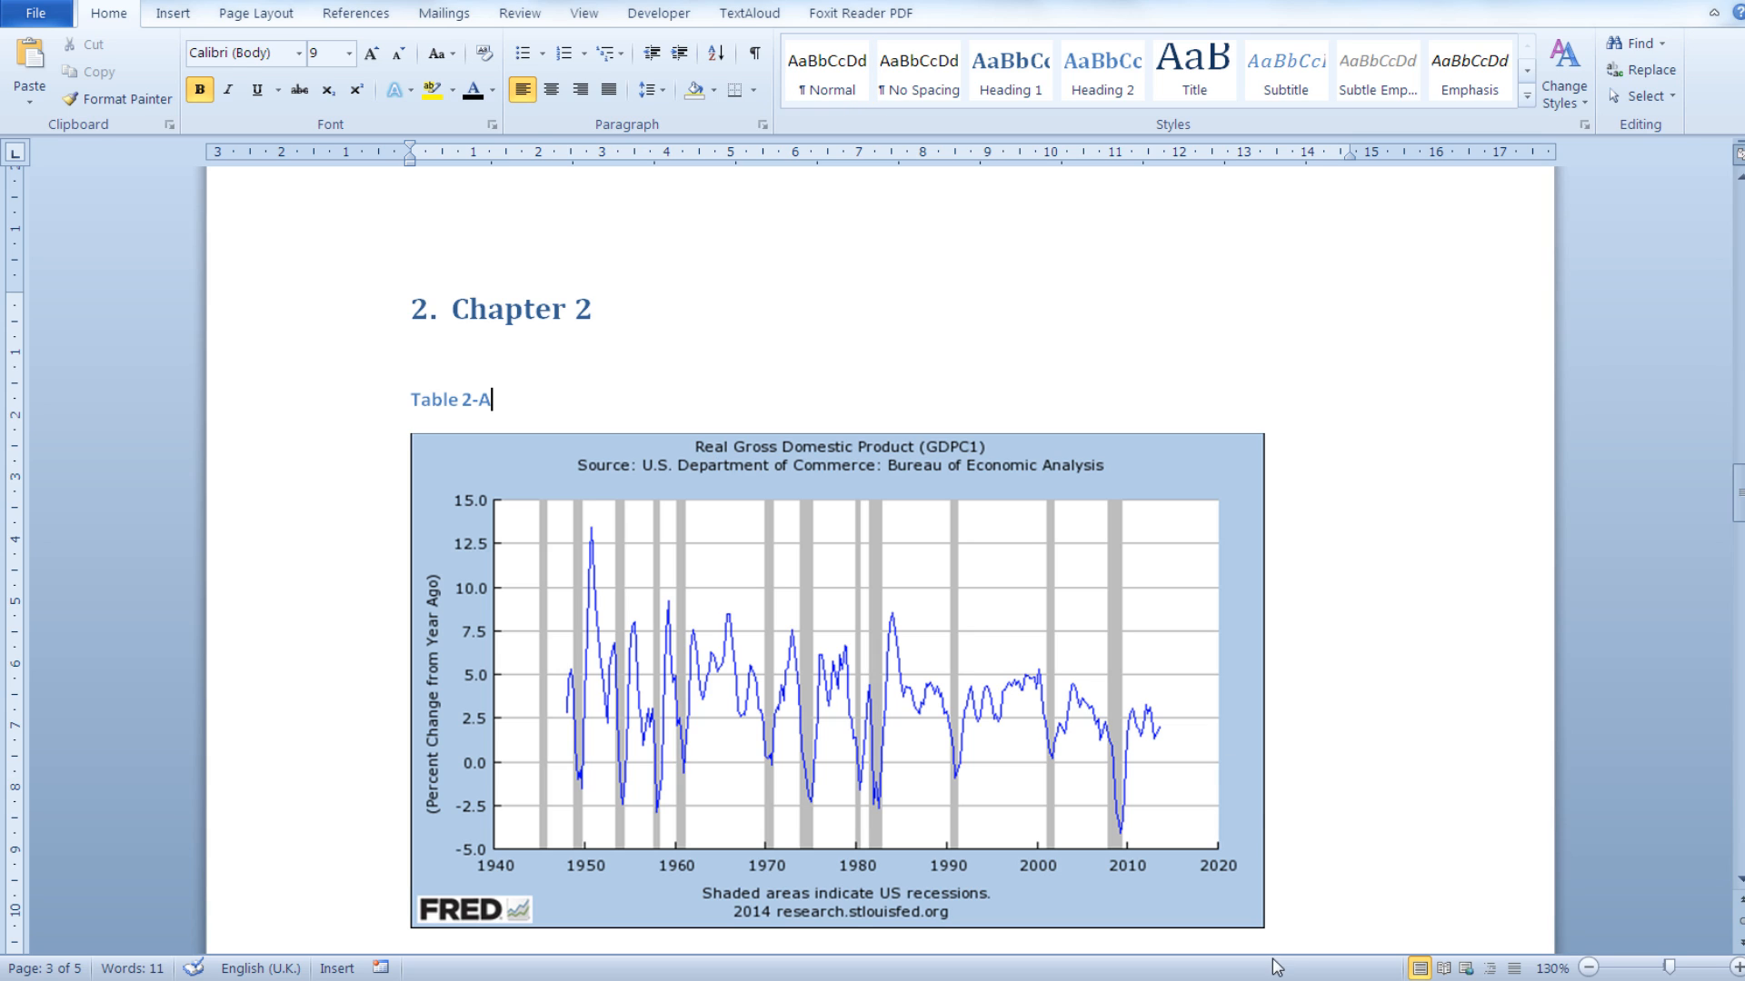
- Hide the paragraph marks and other formatting symbols in the document
left_click(1522, 852)
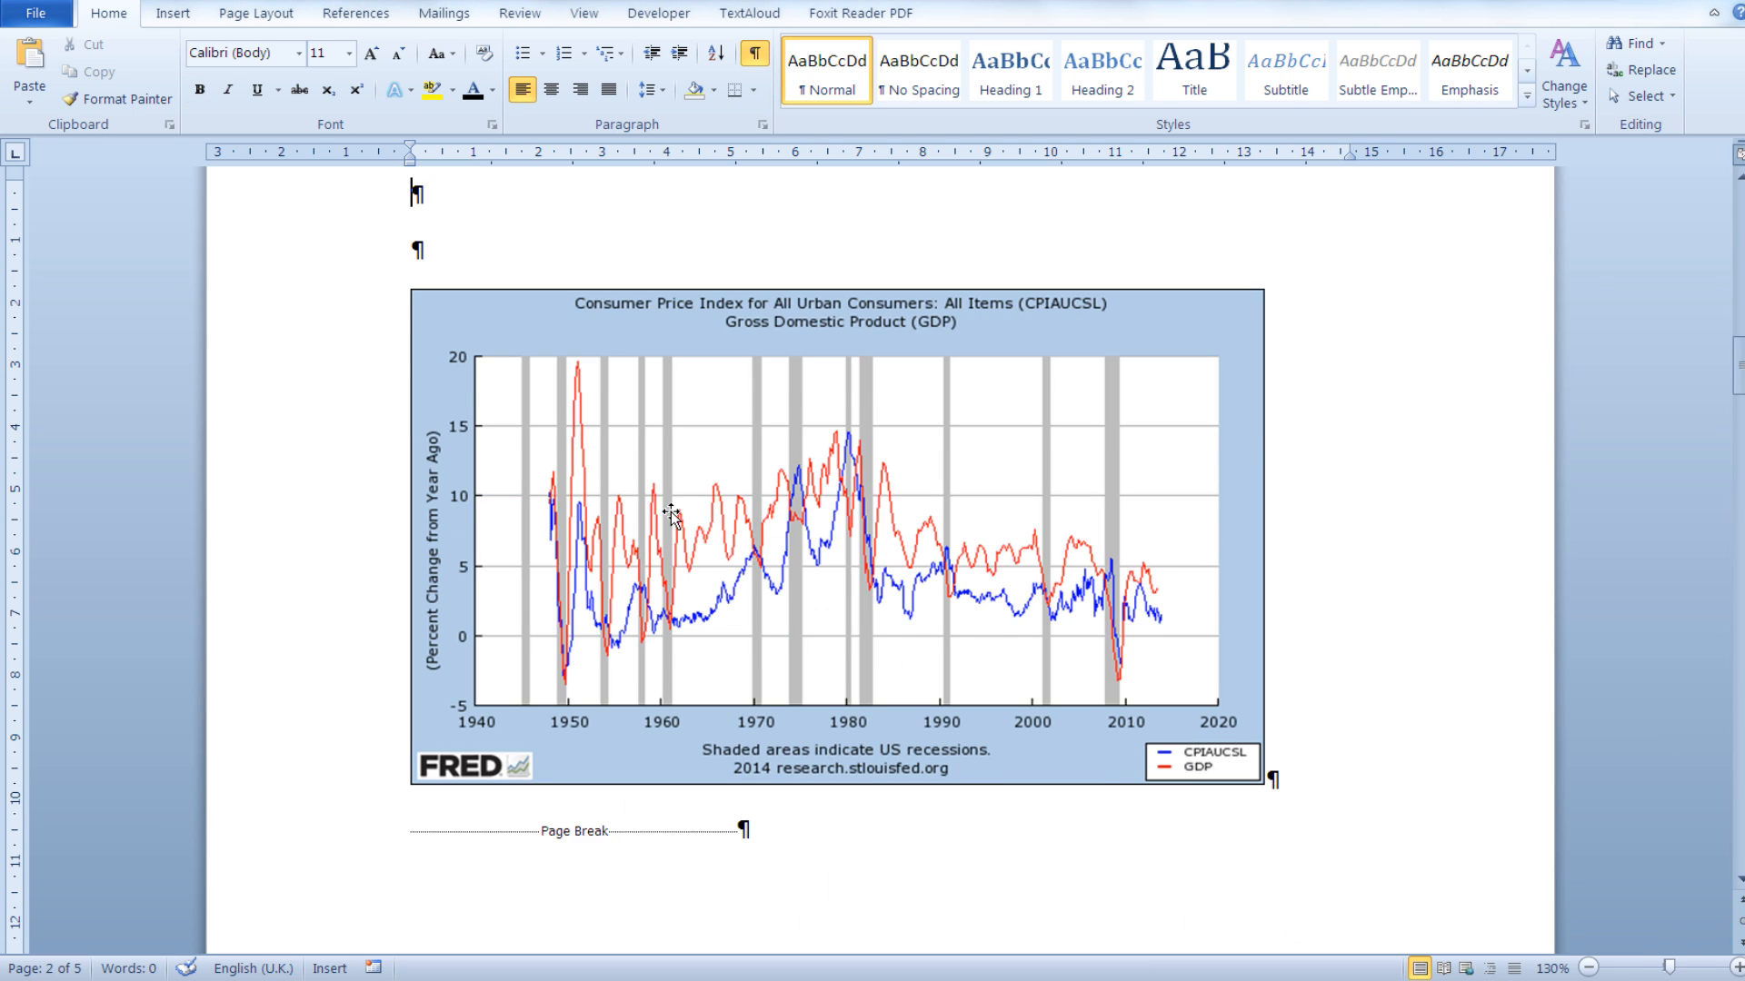
scroll(671, 511, "up", 14)
left_click(754, 53)
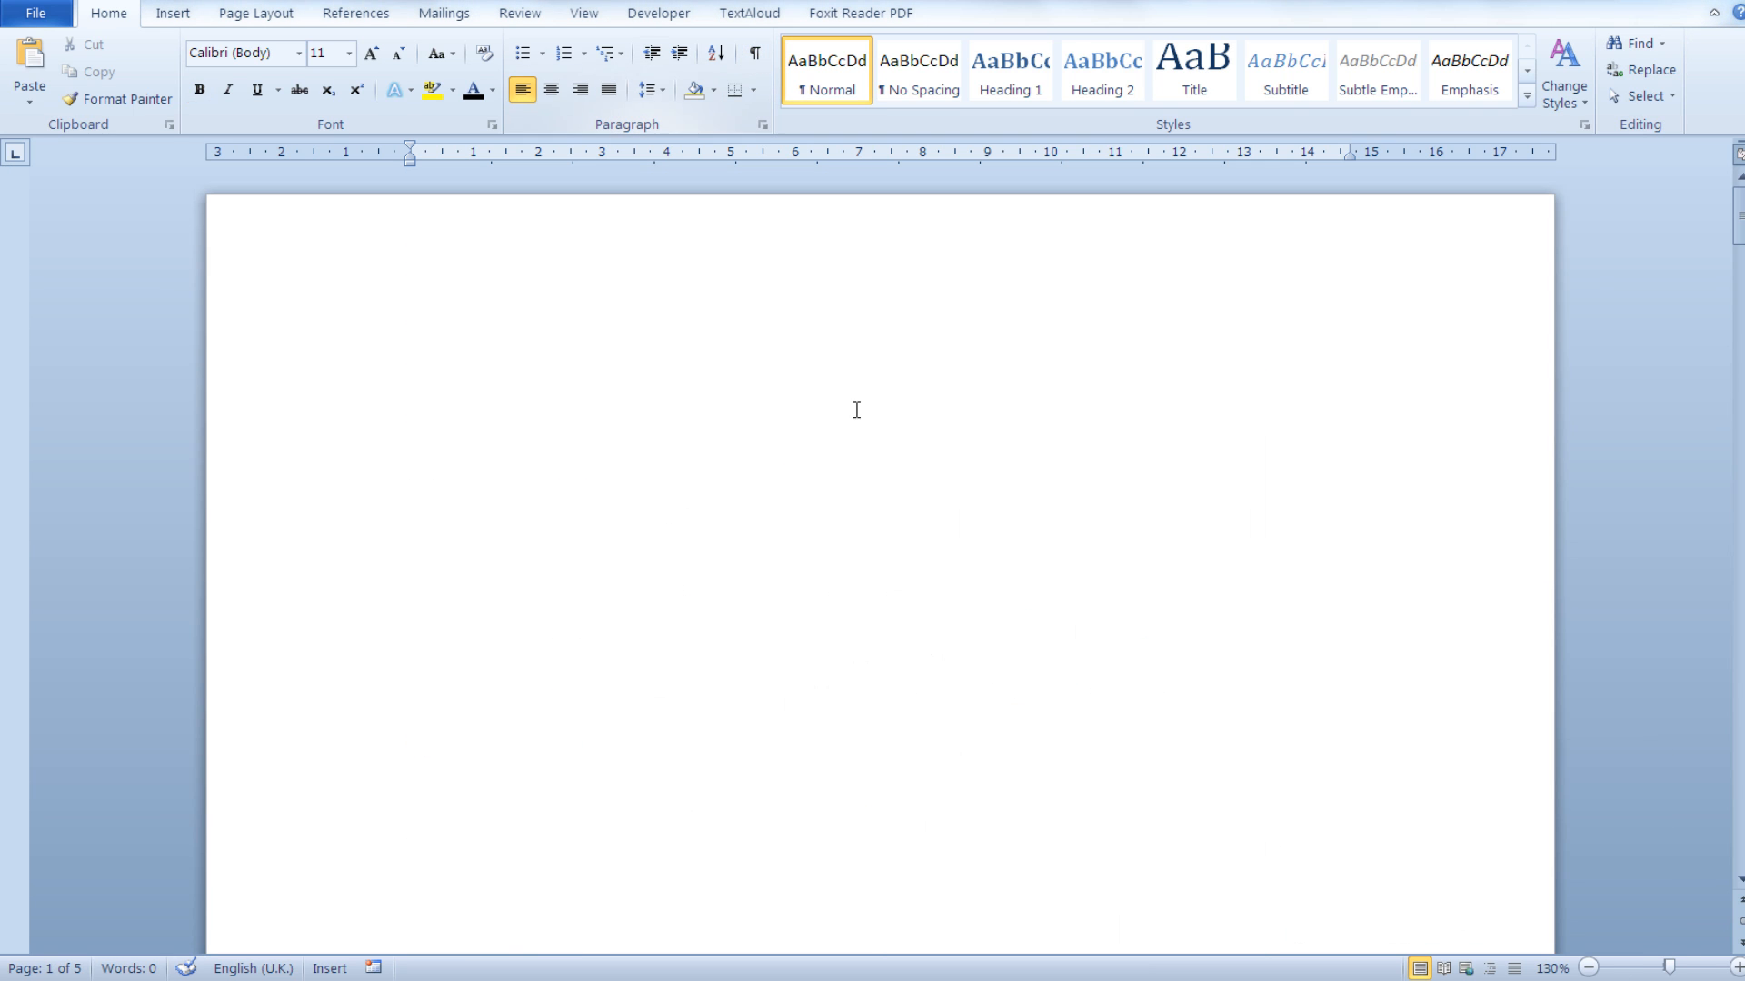
- Start a new caption above the Consumer Price Index chart on page 2 and set its label to Figure
scroll(850, 425, "down", 14)
scroll(851, 425, "up", 4)
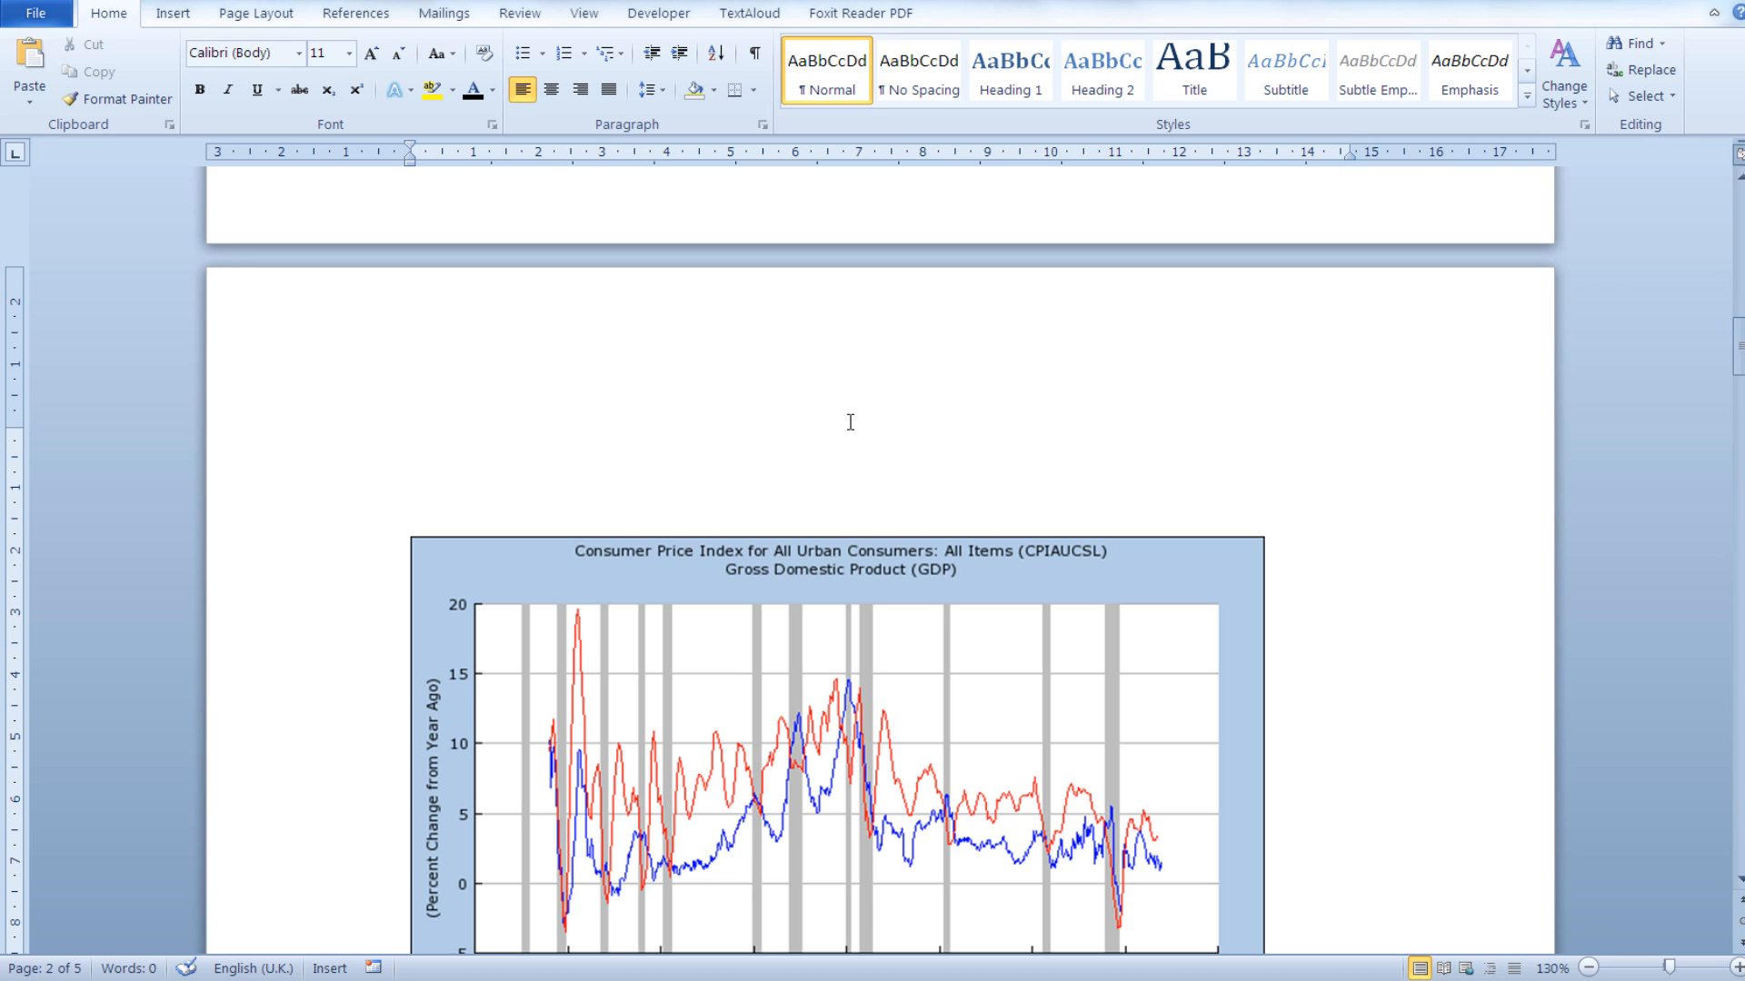
left_click(355, 13)
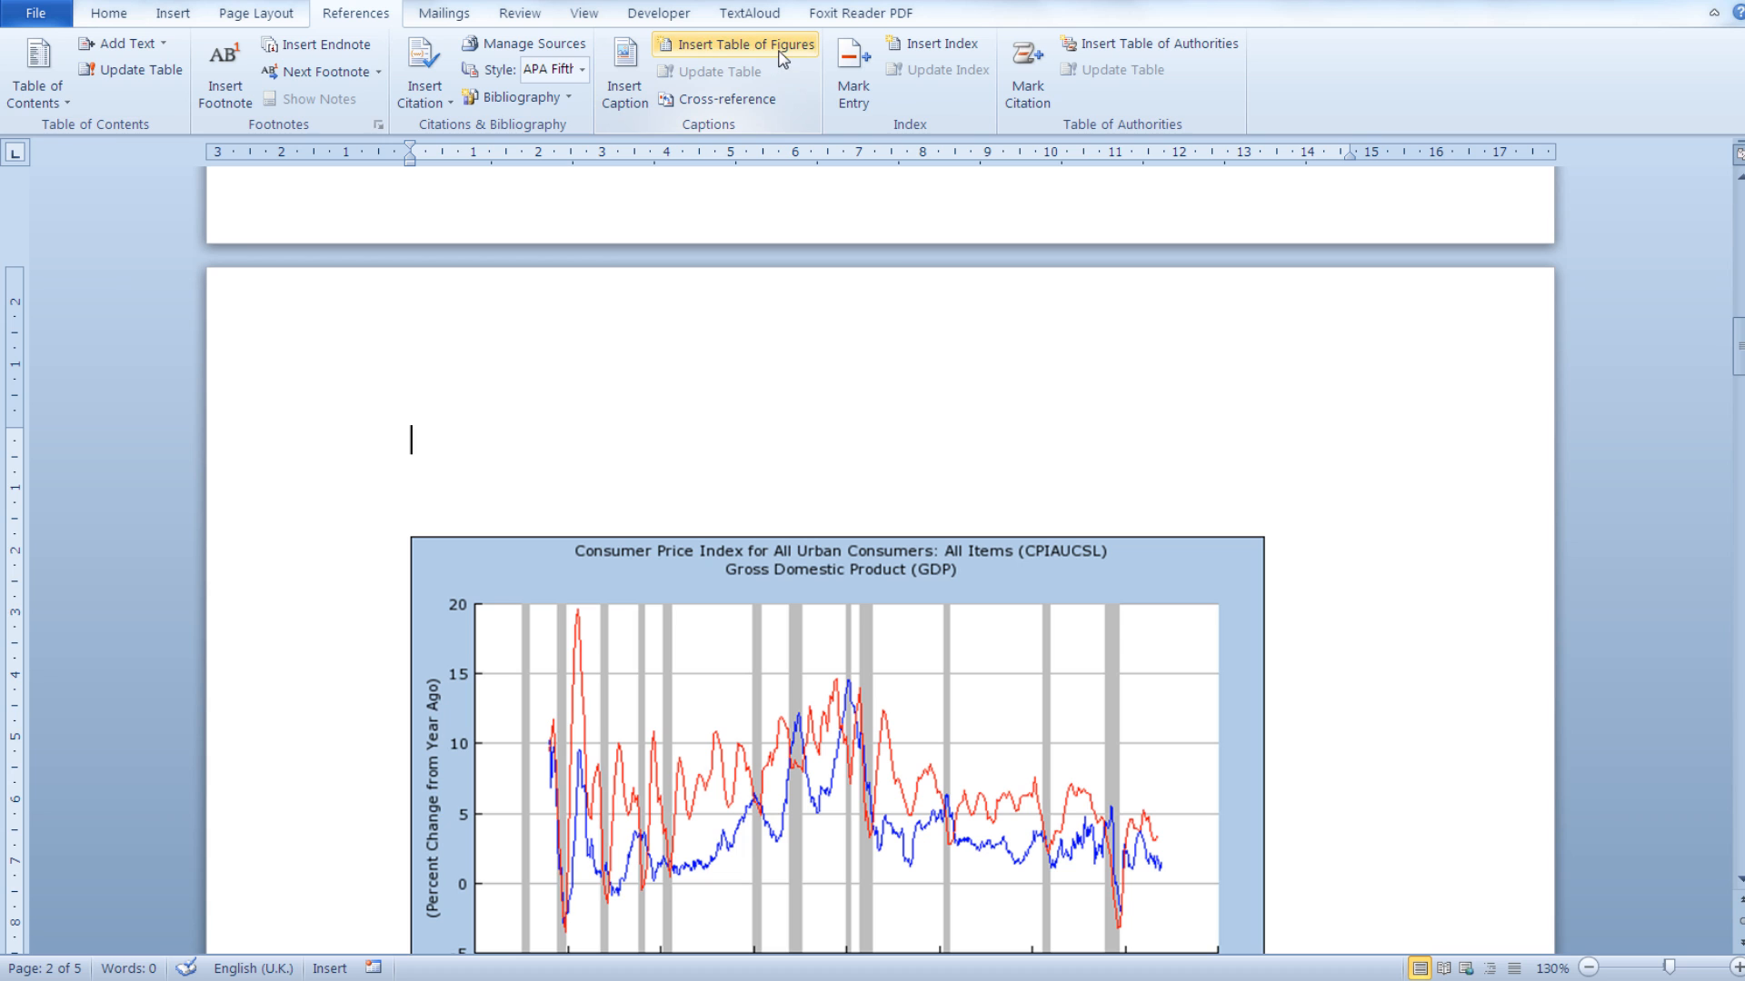
left_click(624, 100)
type("-A")
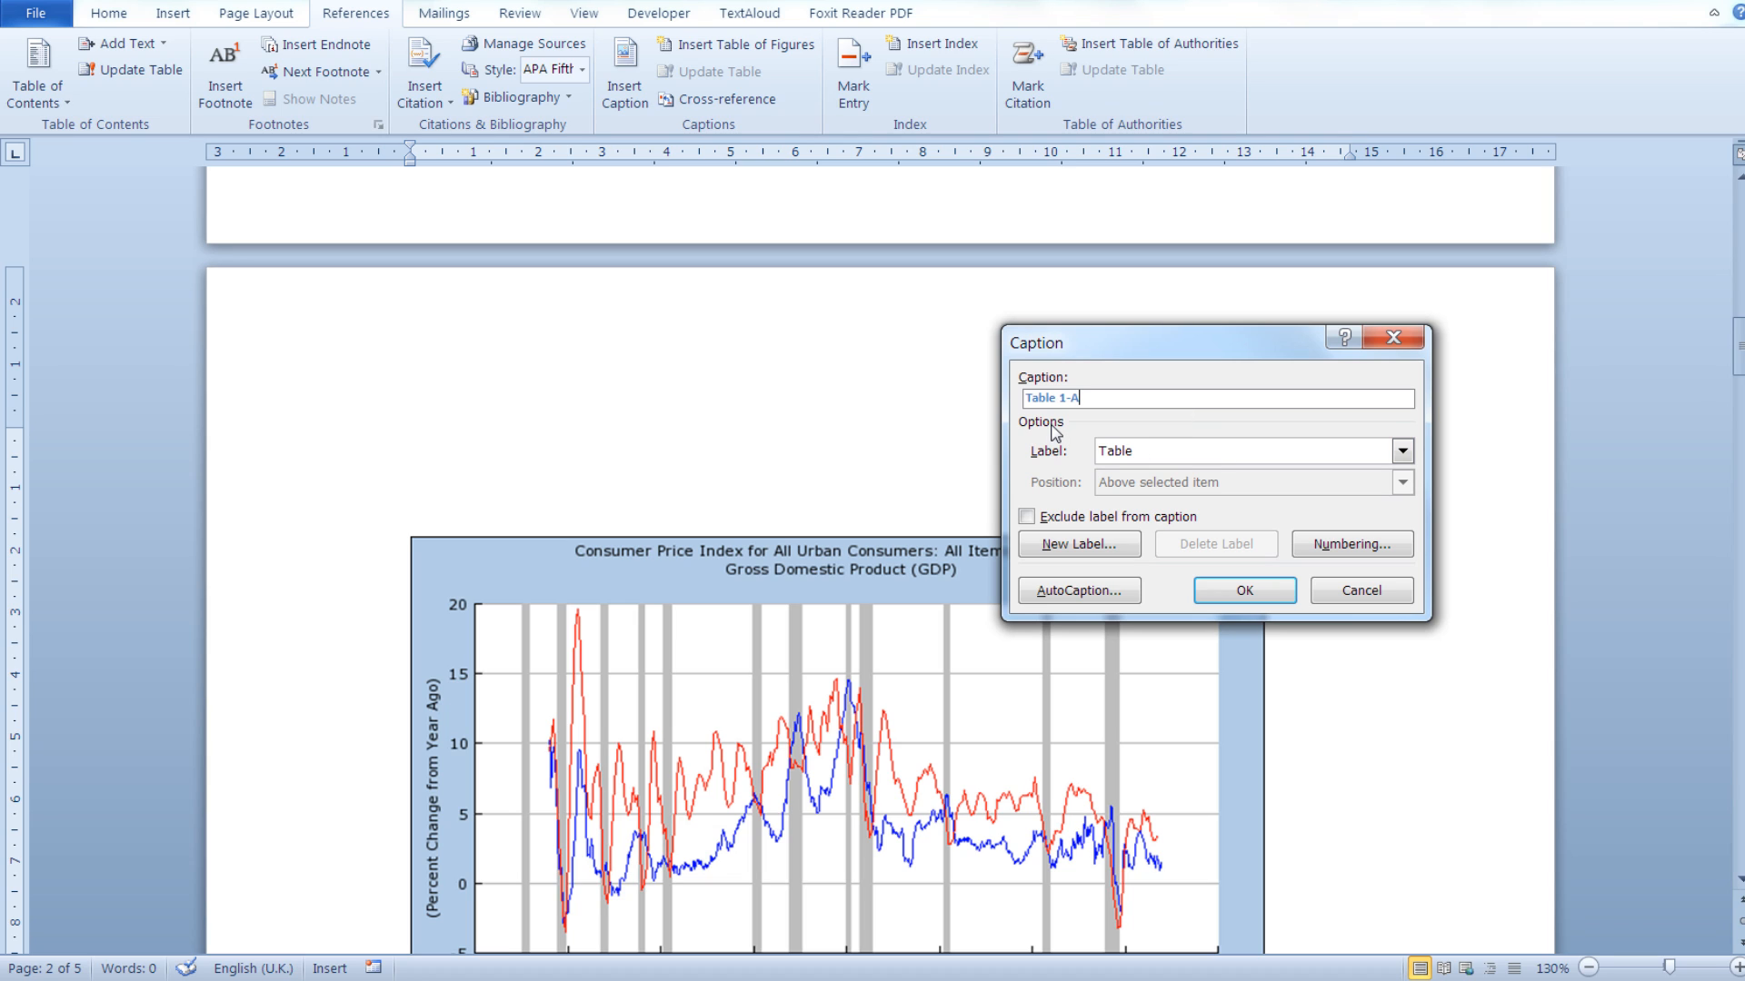
left_click(1223, 456)
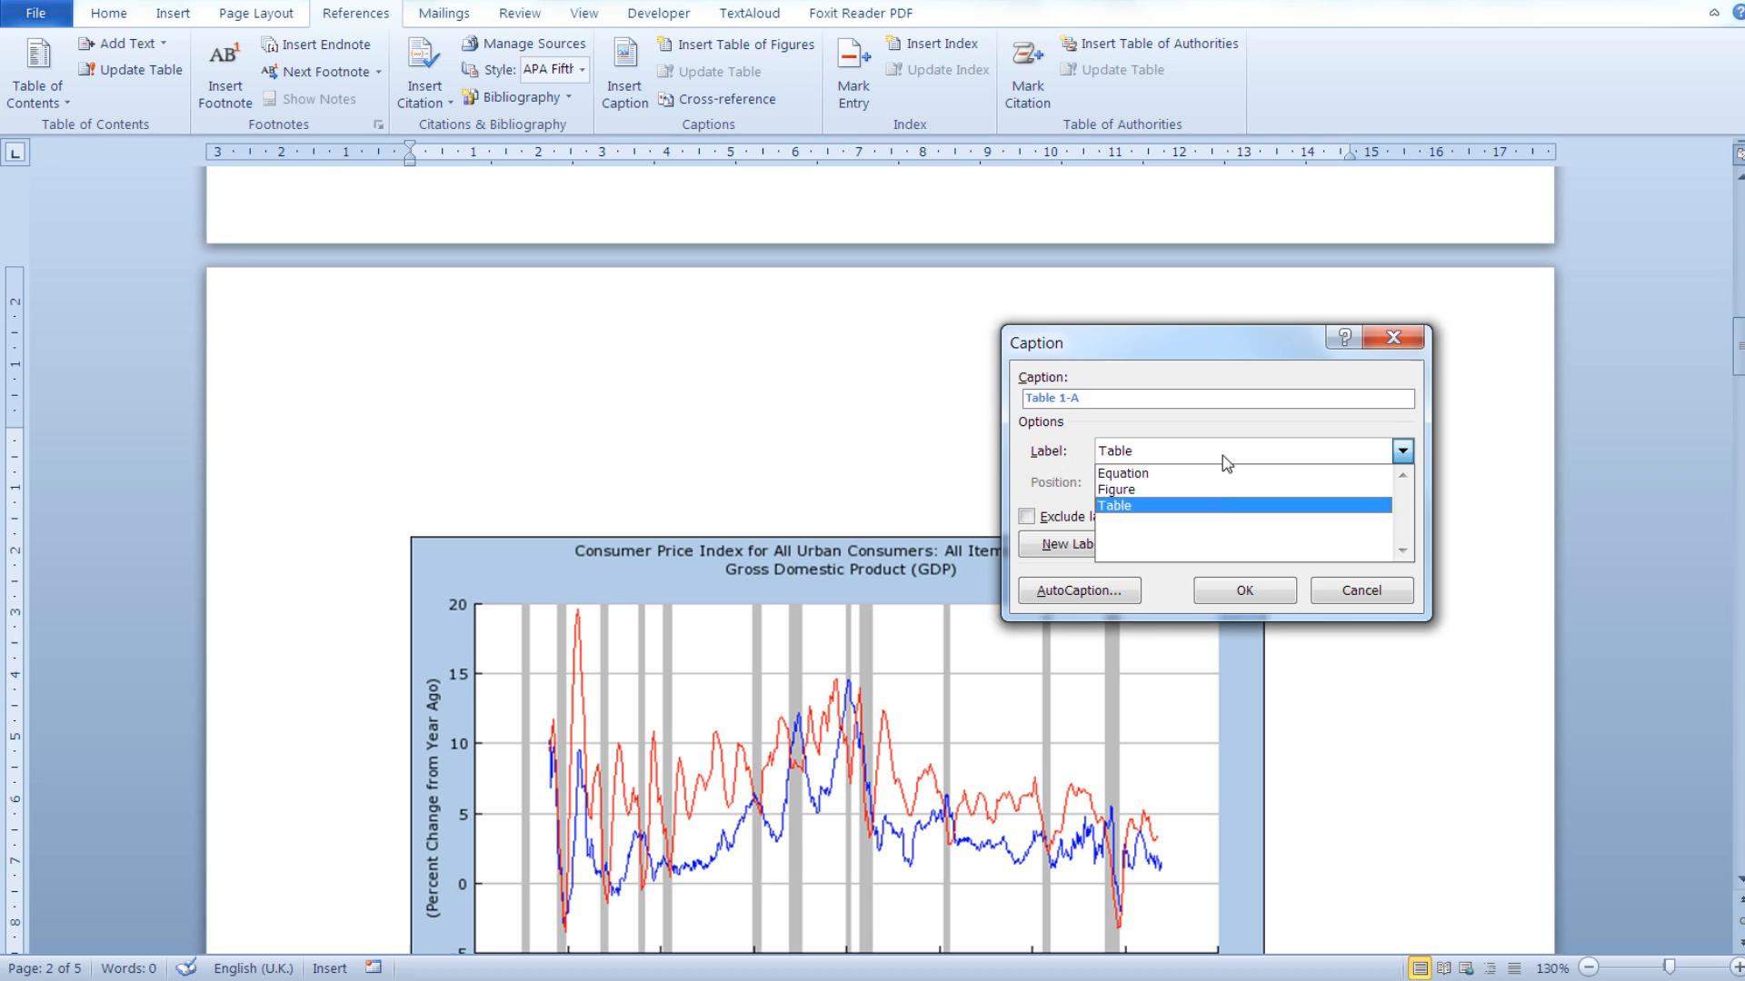
left_click(1167, 490)
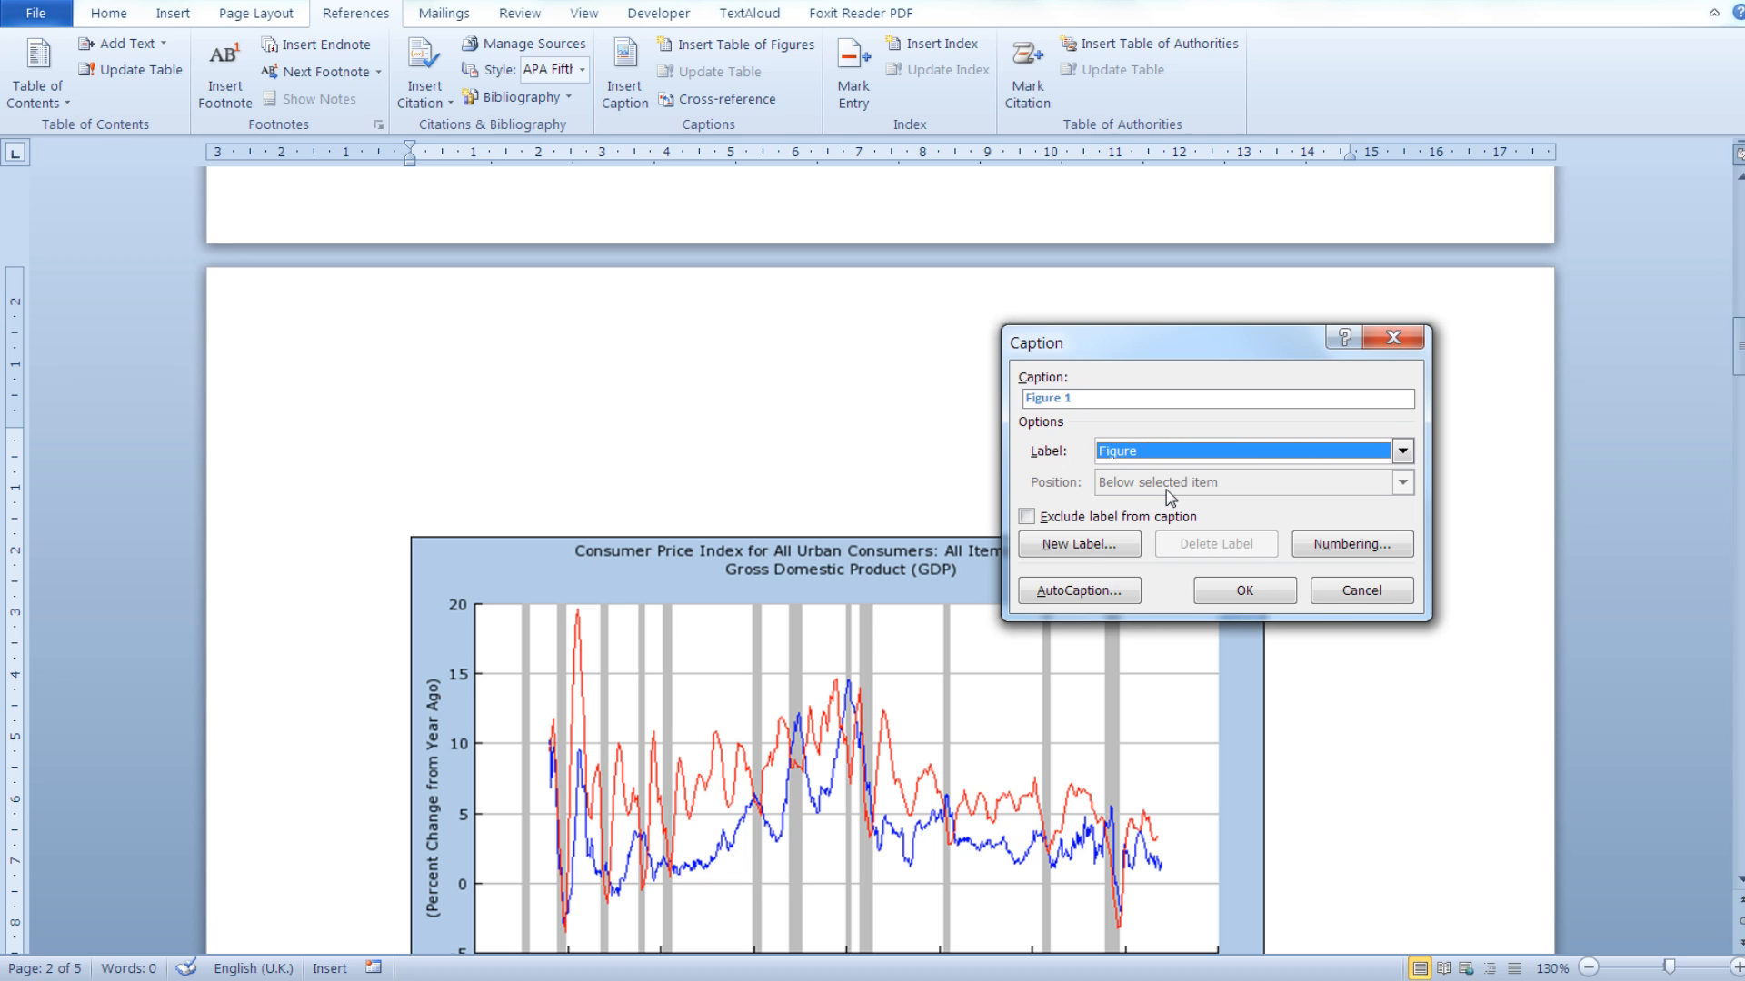
- Complete the caption text as "Figure 1: CPI" and insert it above the chart
left_click(1091, 400)
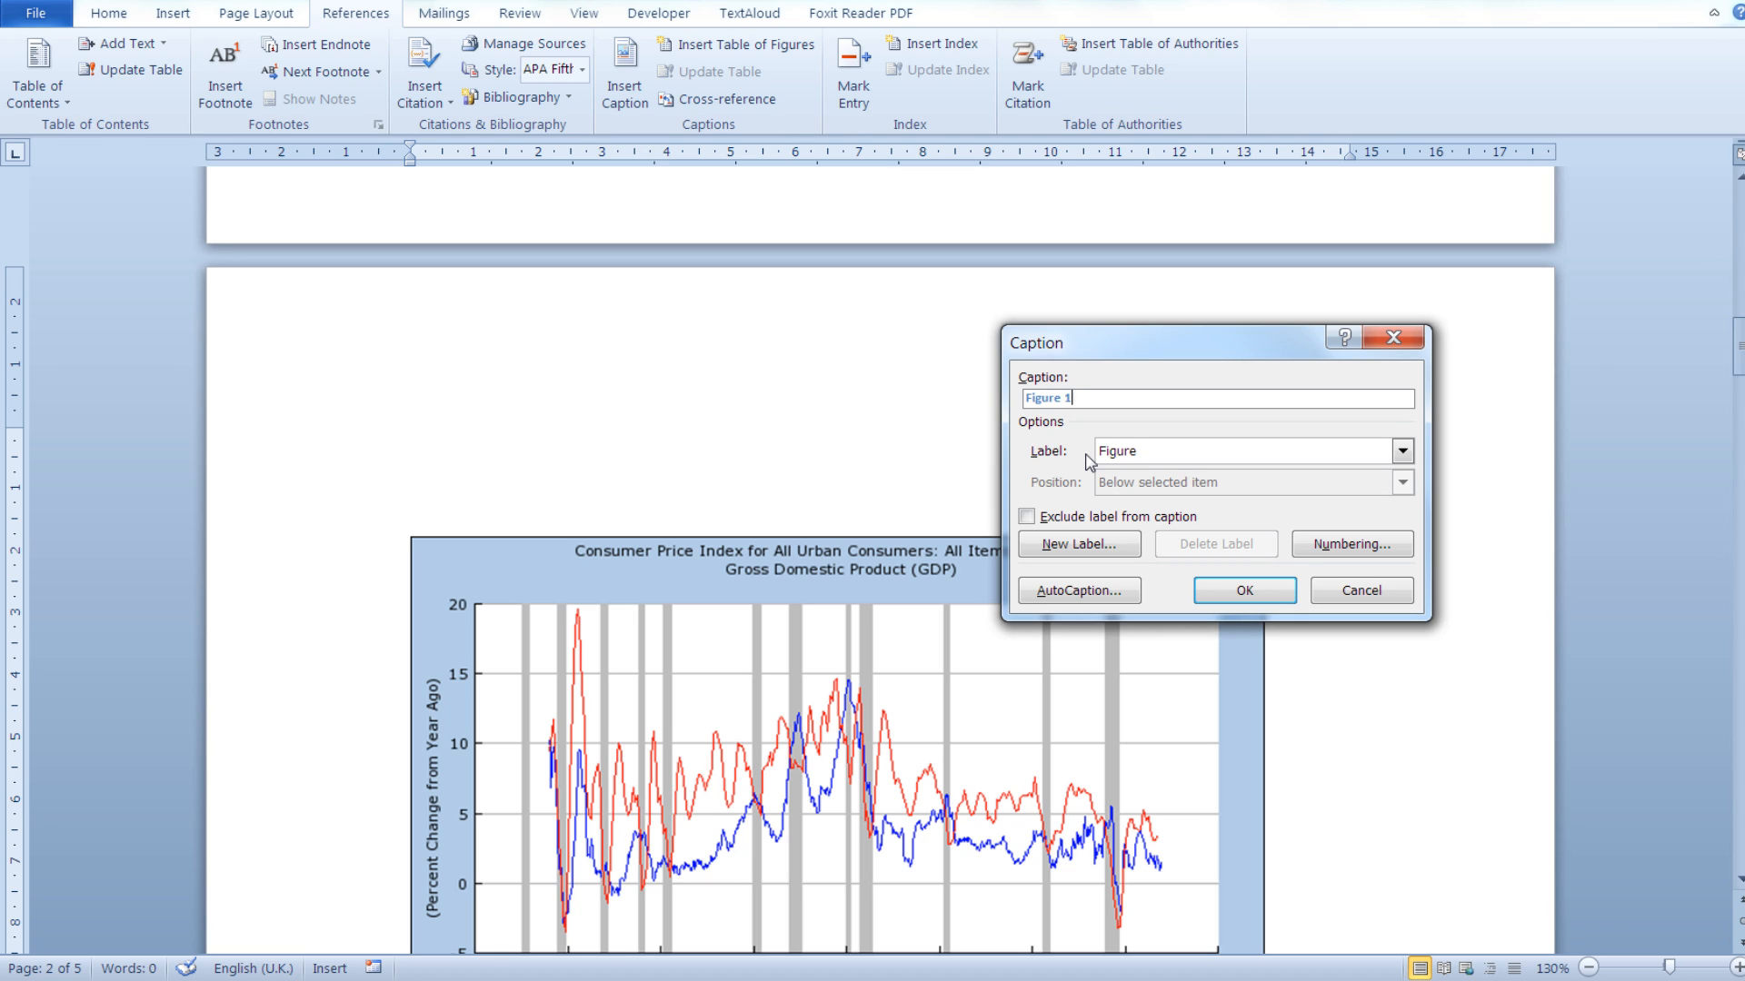
type(":")
key("Caps_Lock")
type("C")
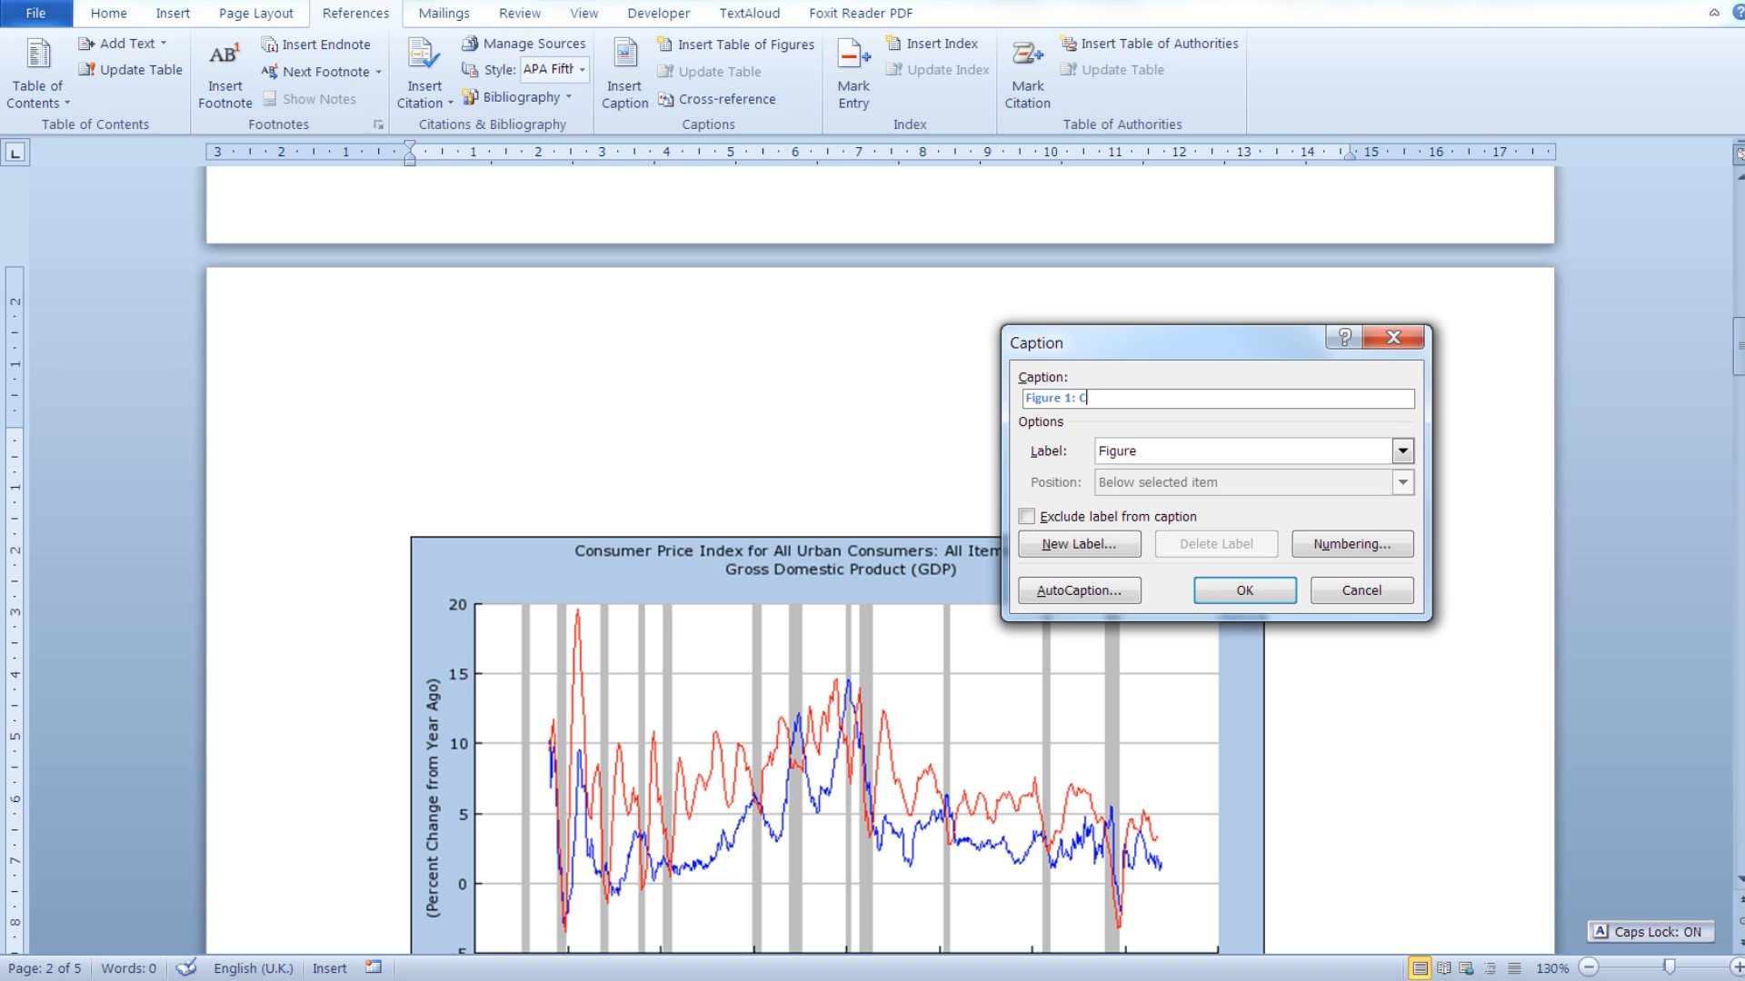
type("PI")
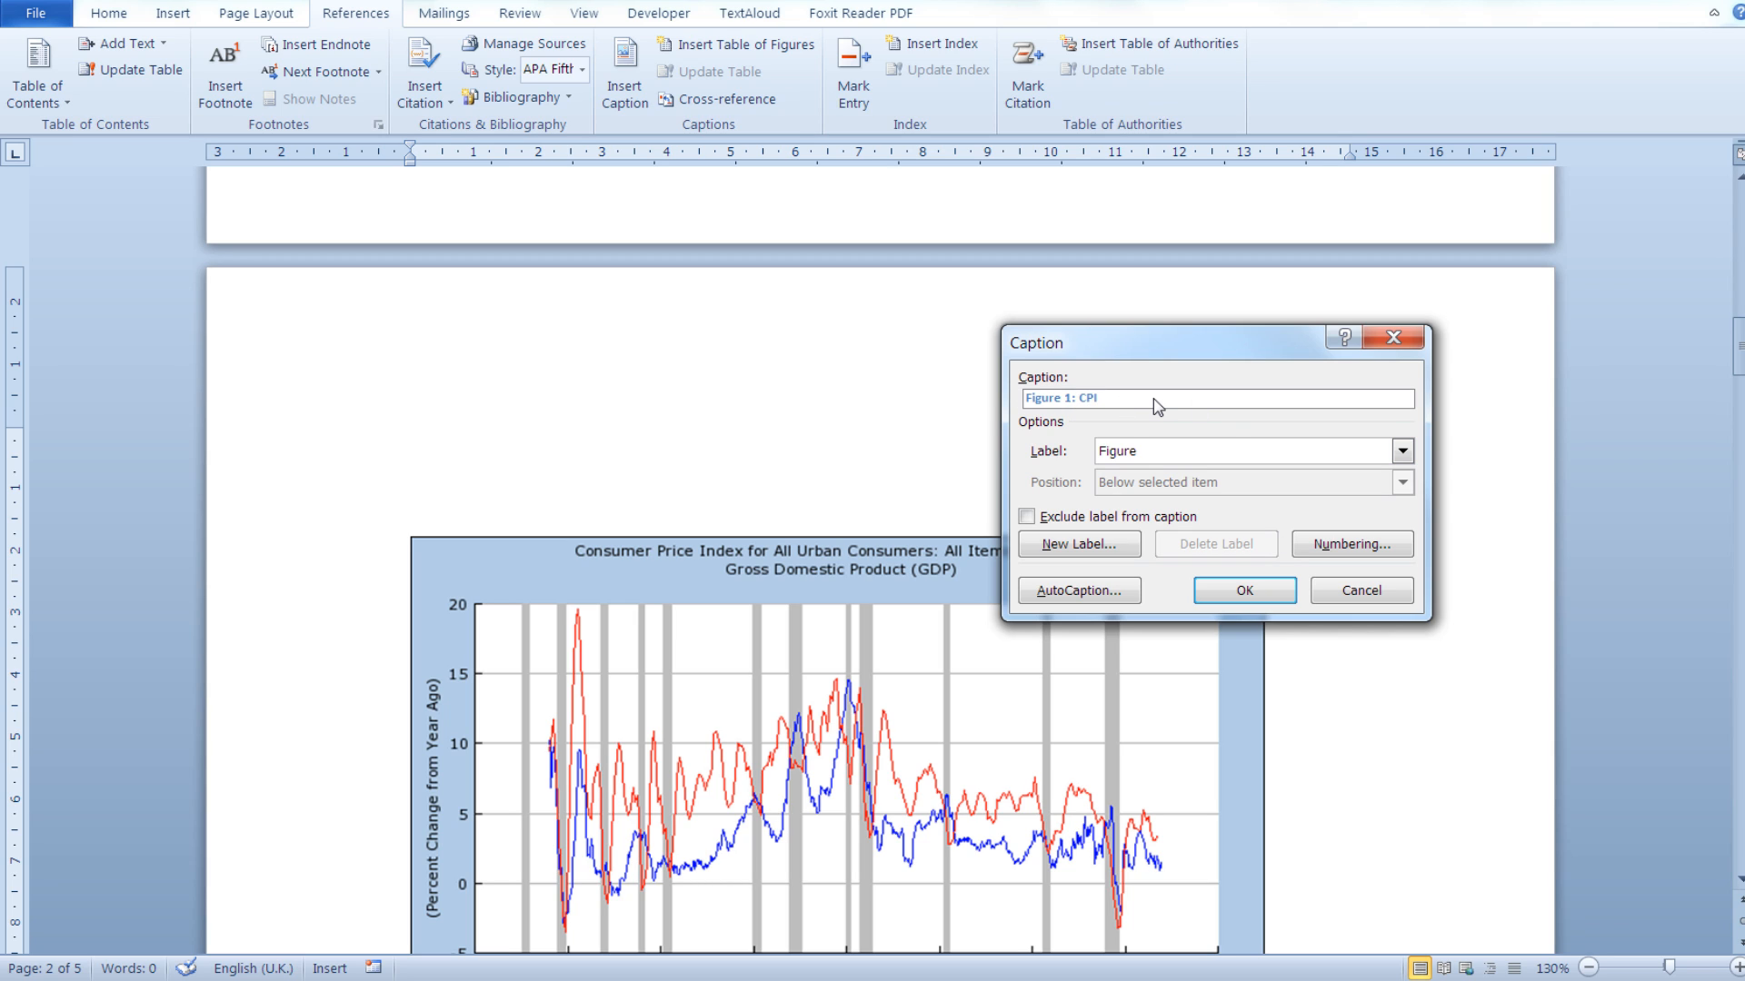
left_click(1254, 591)
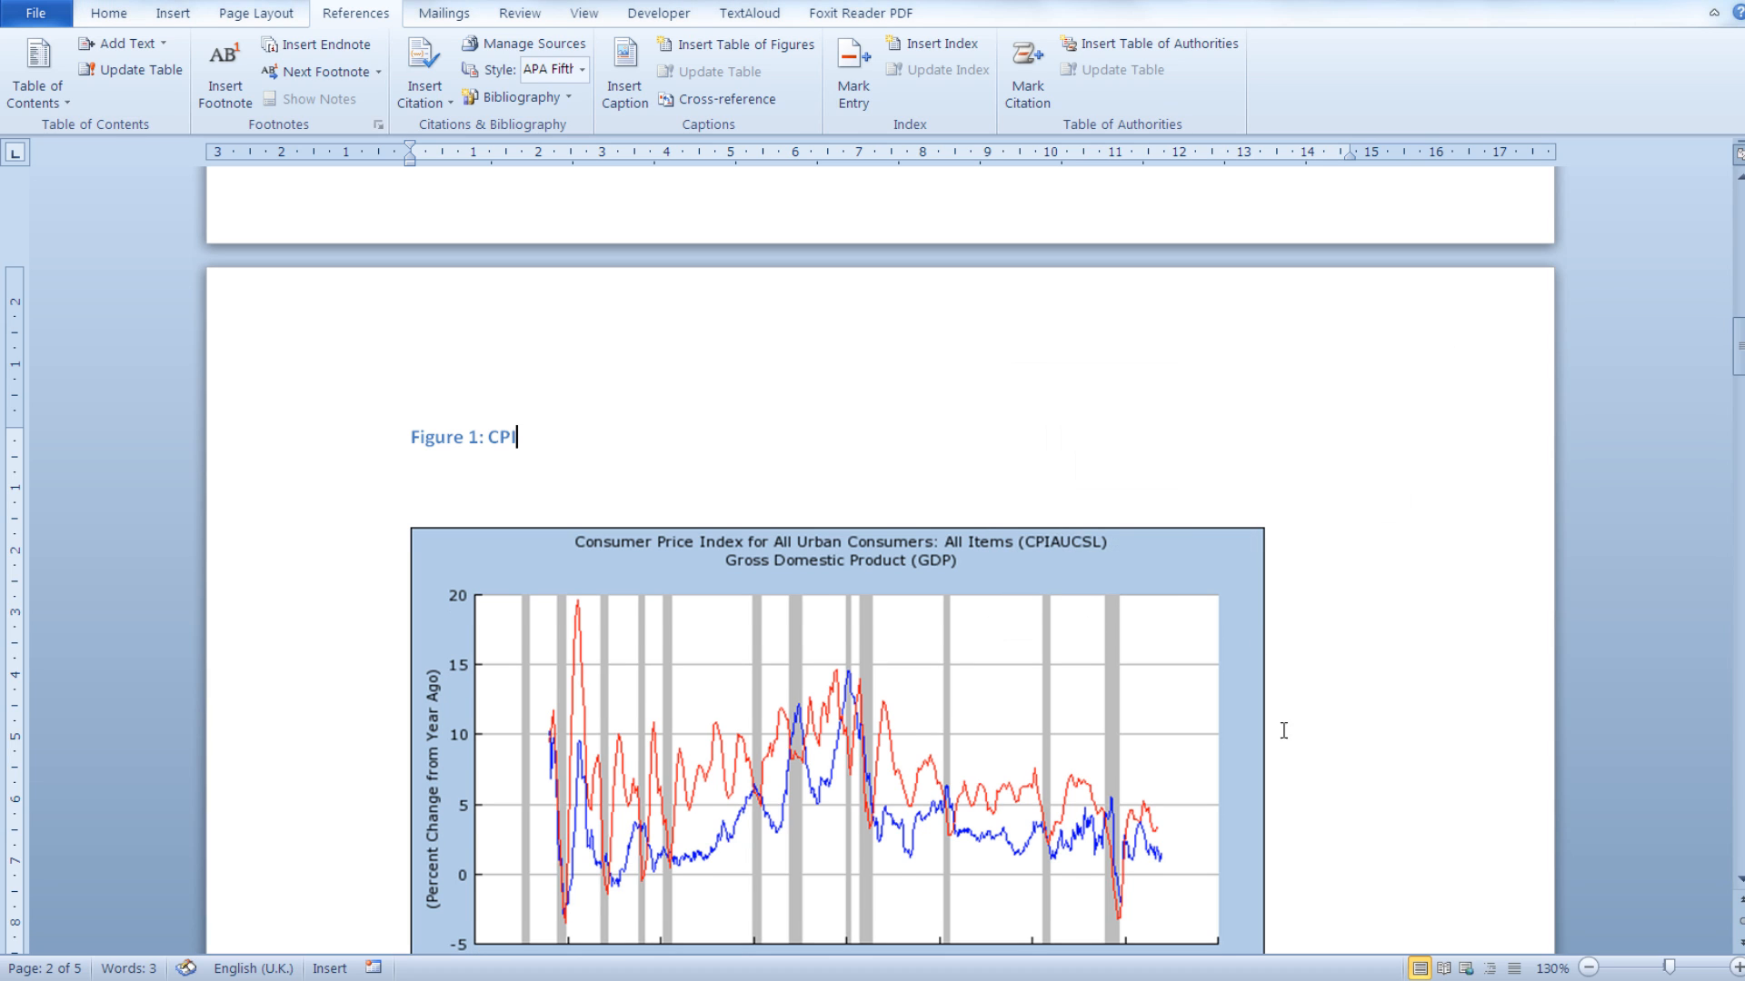
- Format the whole "Figure 1: CPI" caption in black Times New Roman at size 11
triple_click(456, 443)
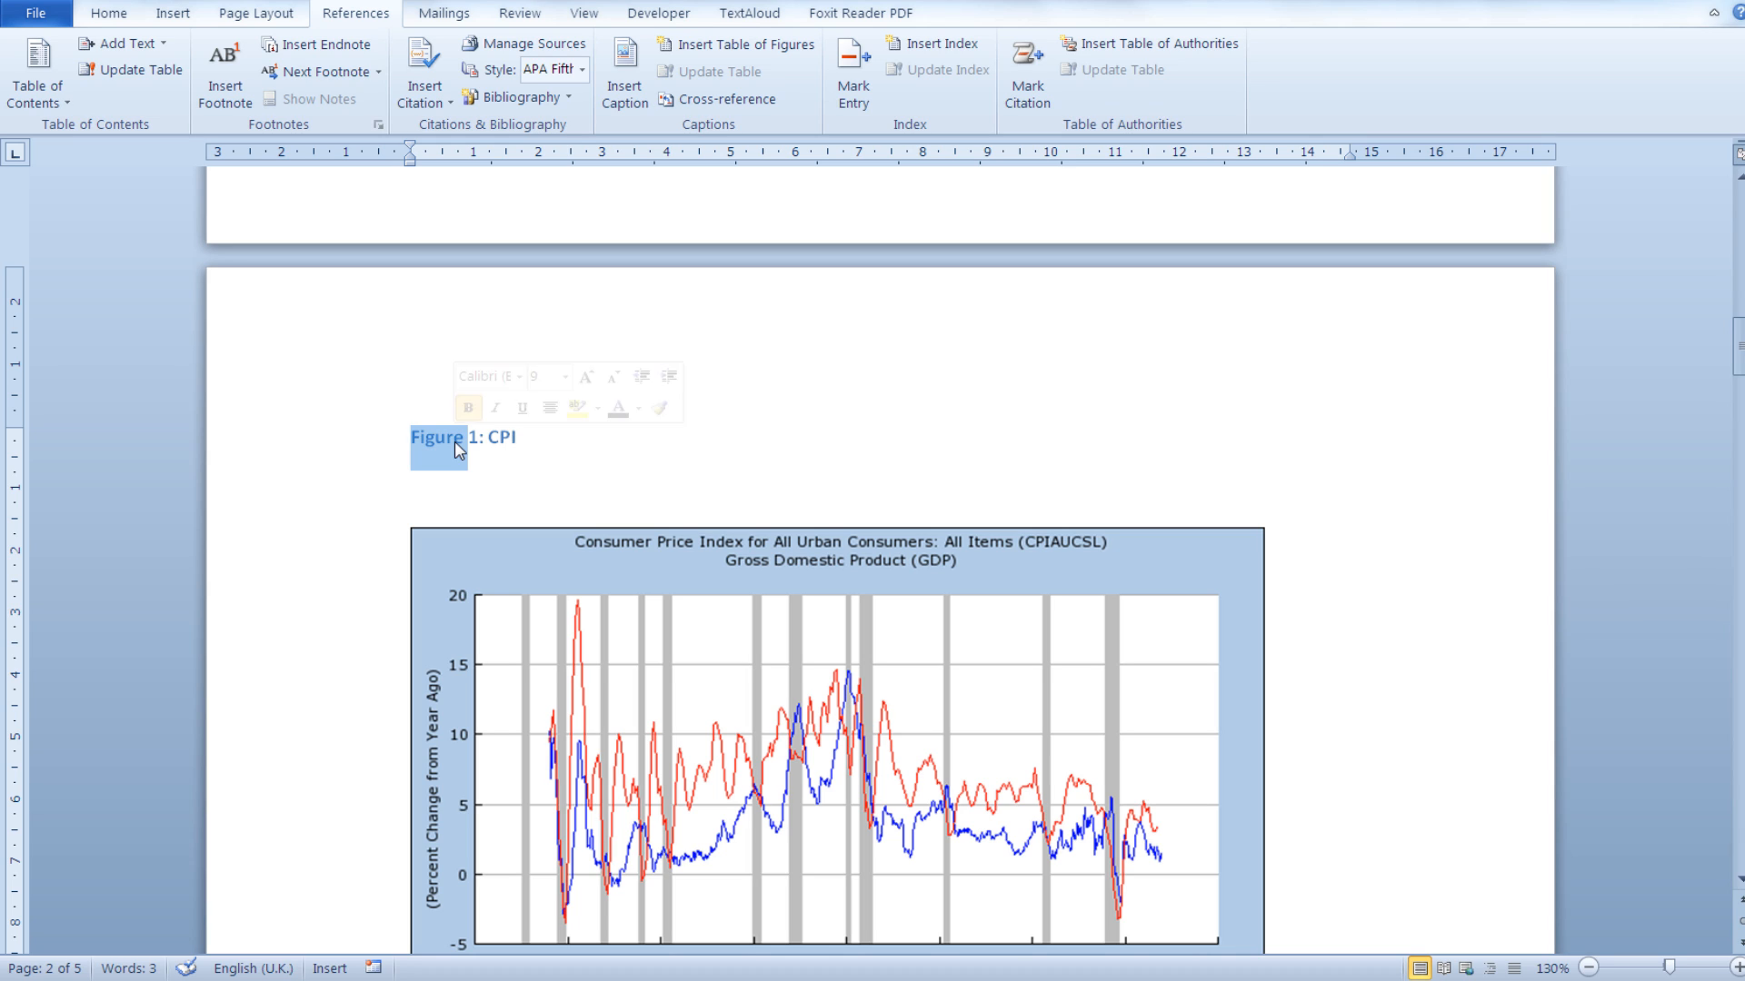
left_click(108, 14)
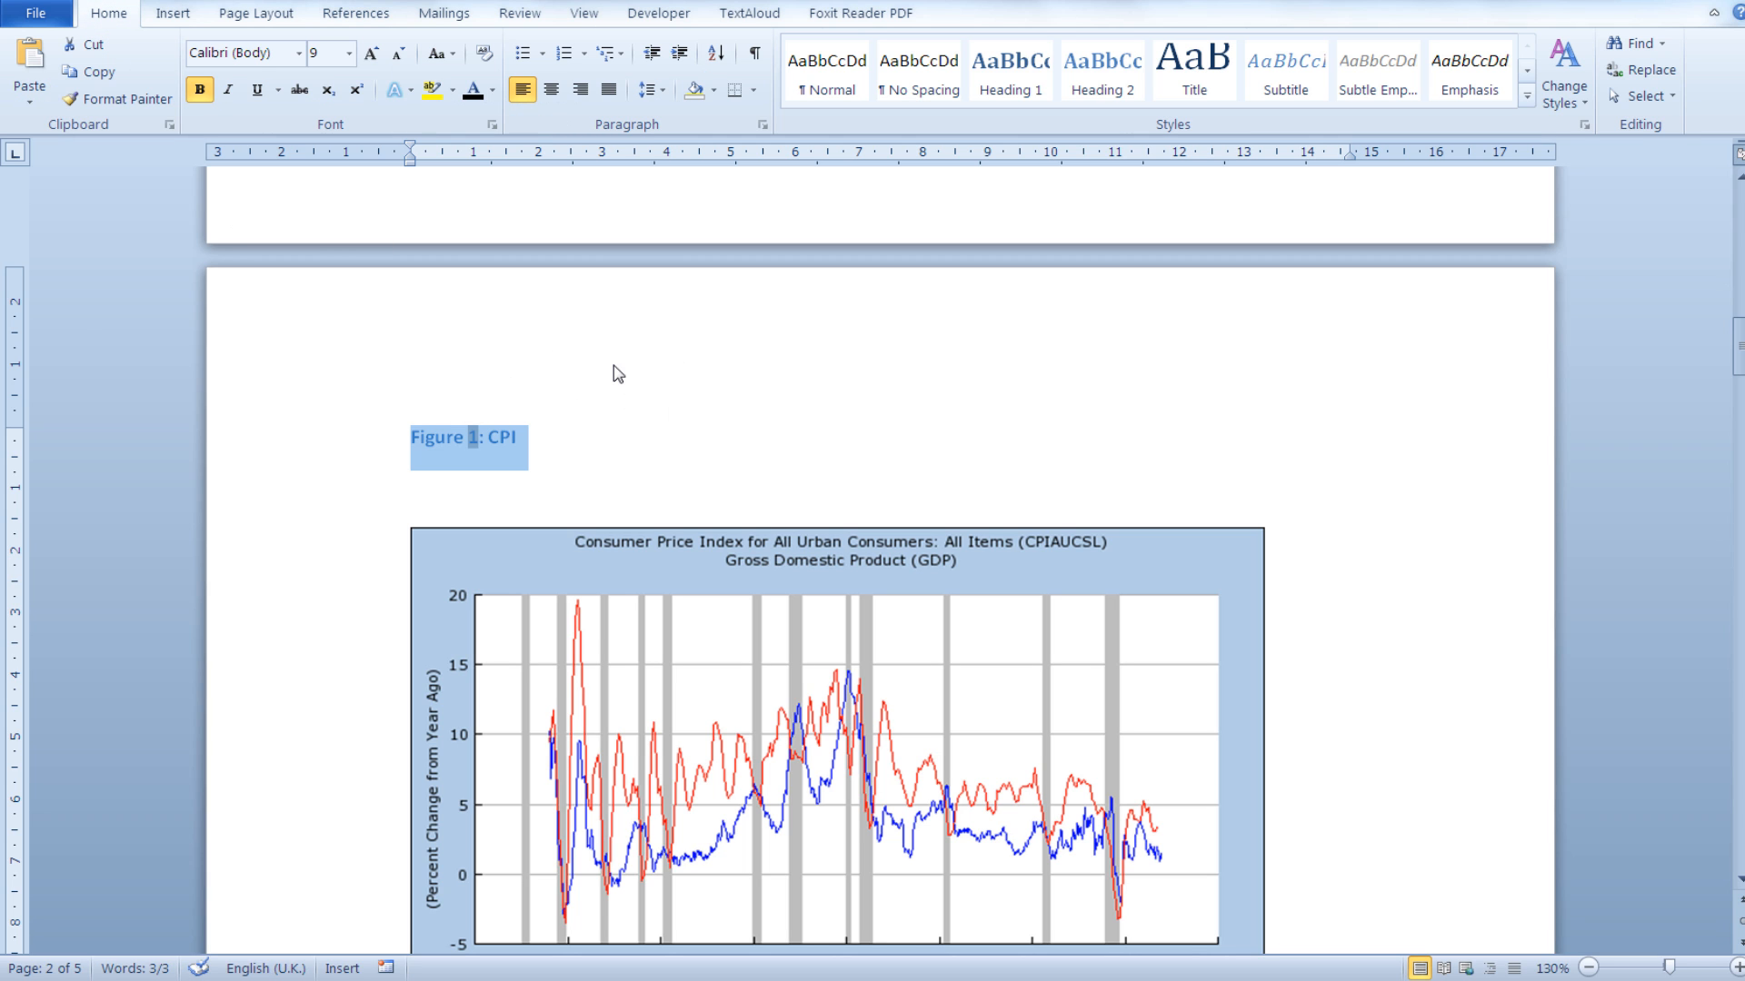
left_click(472, 91)
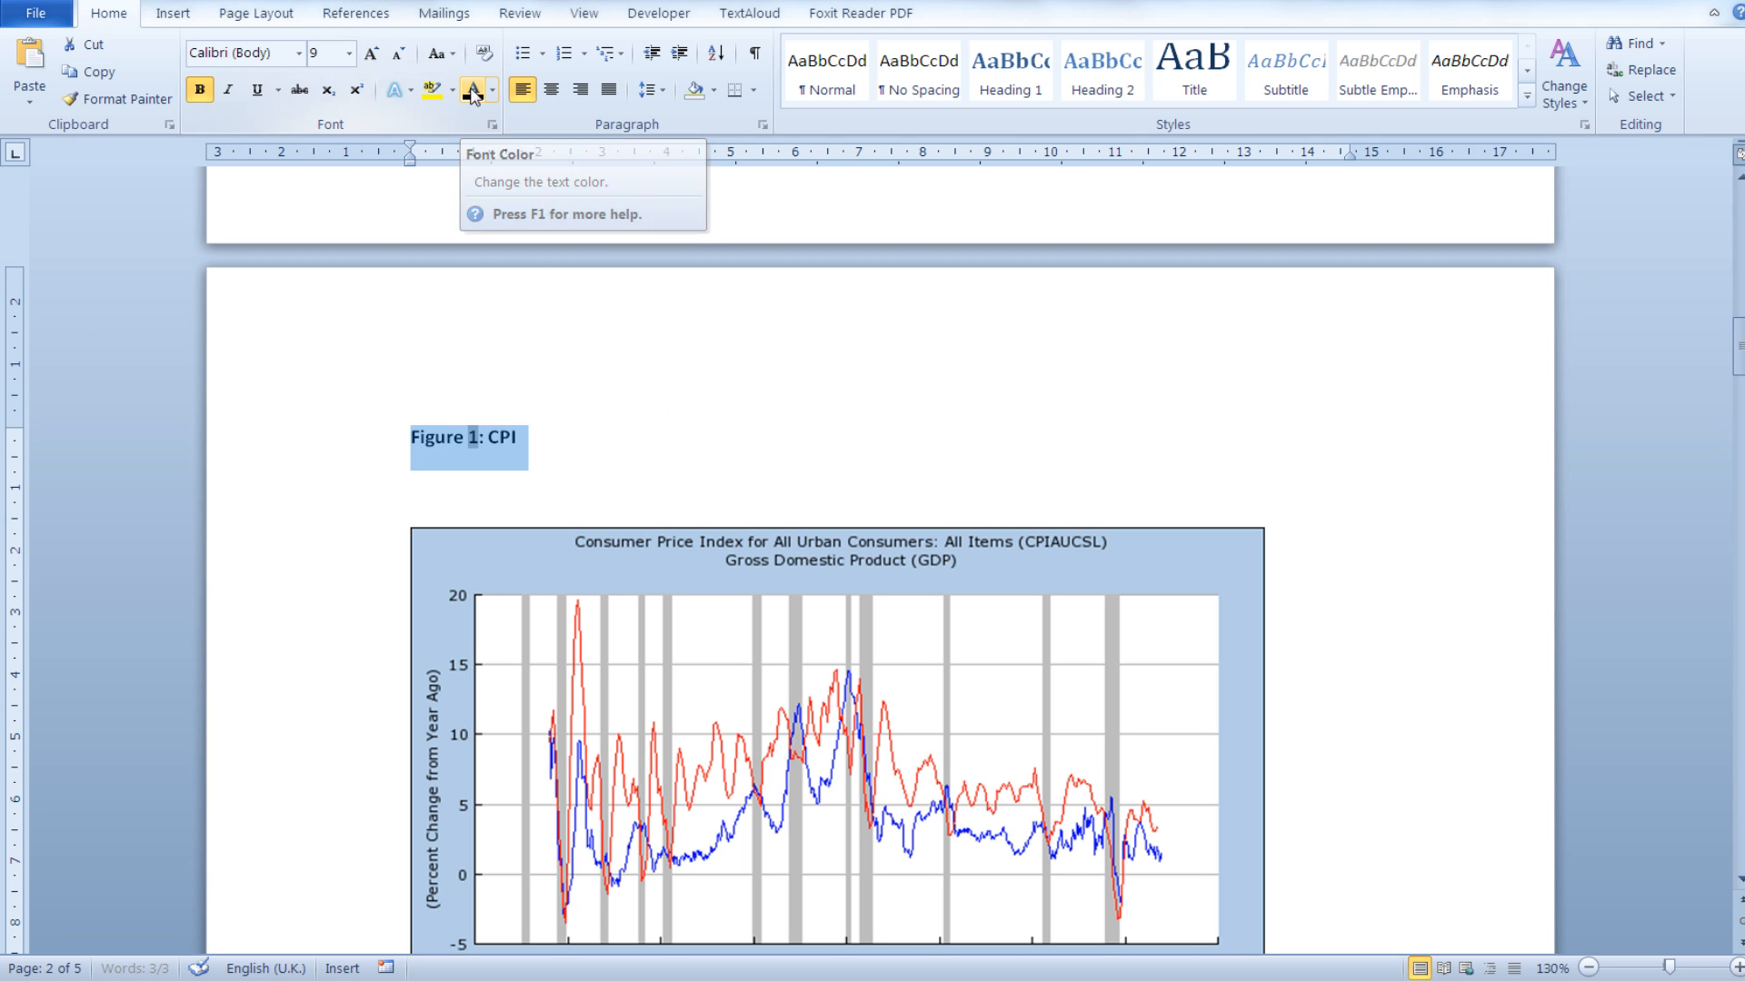
left_click(297, 57)
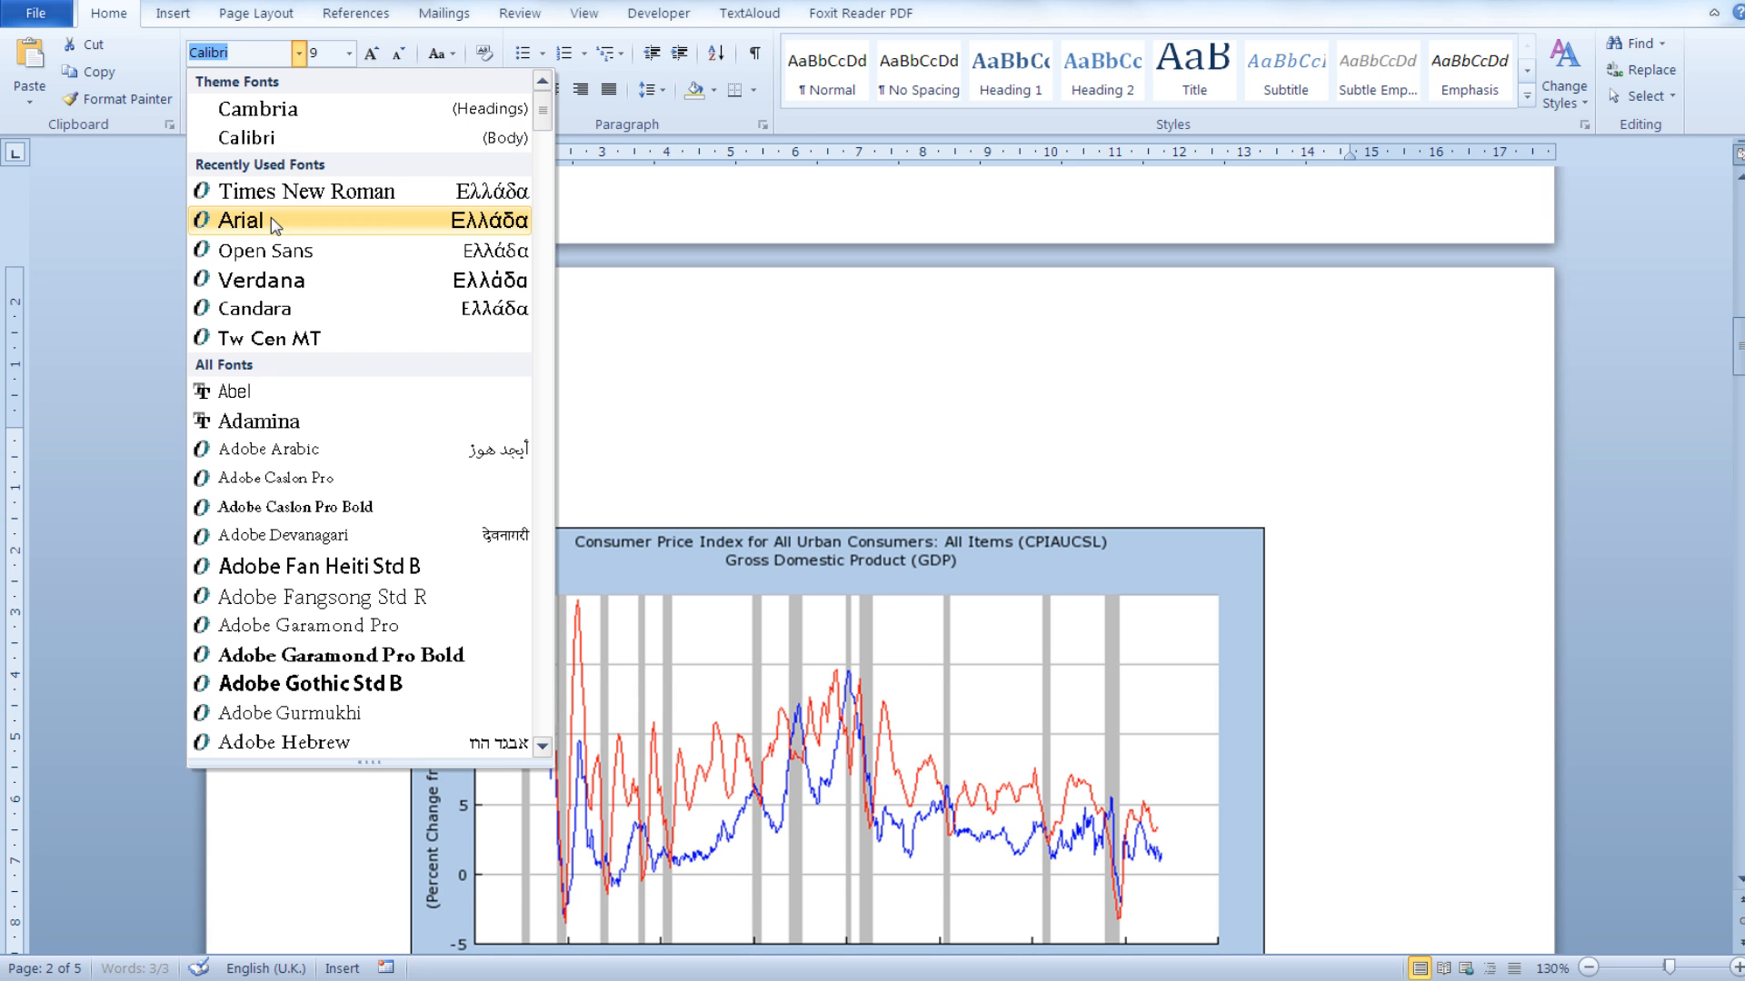
left_click(273, 177)
left_click(371, 52)
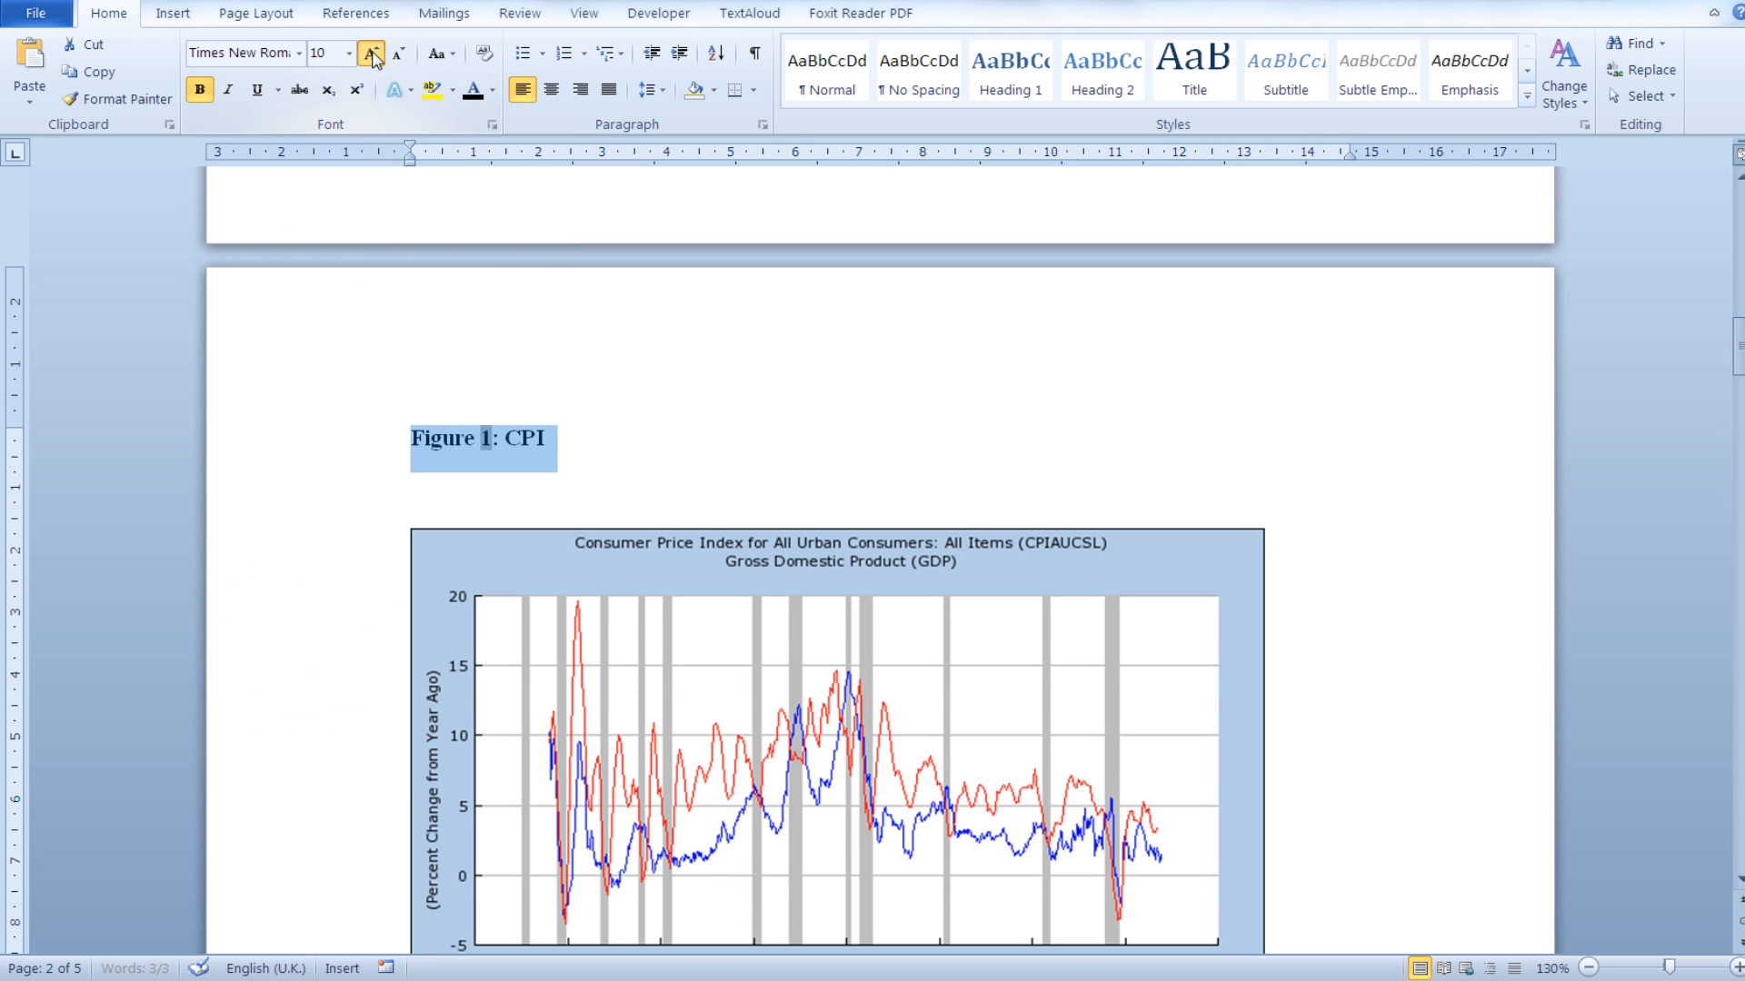
left_click(370, 53)
left_click(634, 443)
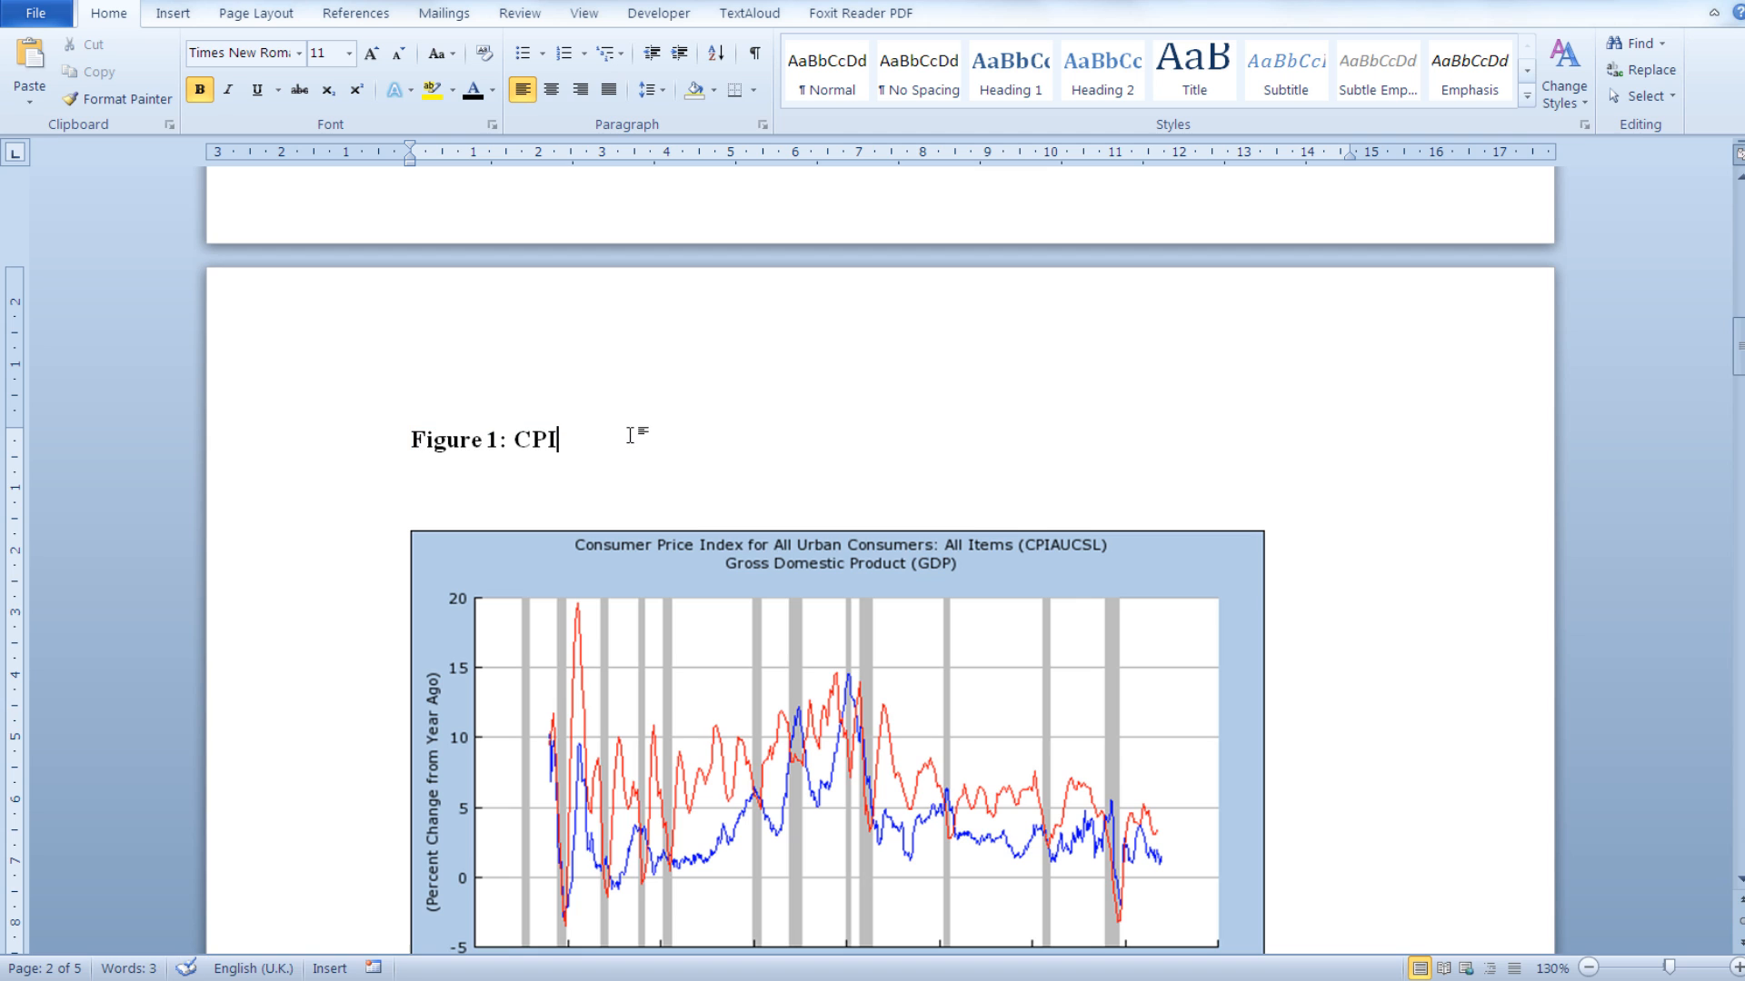
- Insert the caption "Figure 2: GDP" above the Real Gross Domestic Product chart on page 3
scroll(1117, 491, "down", 20)
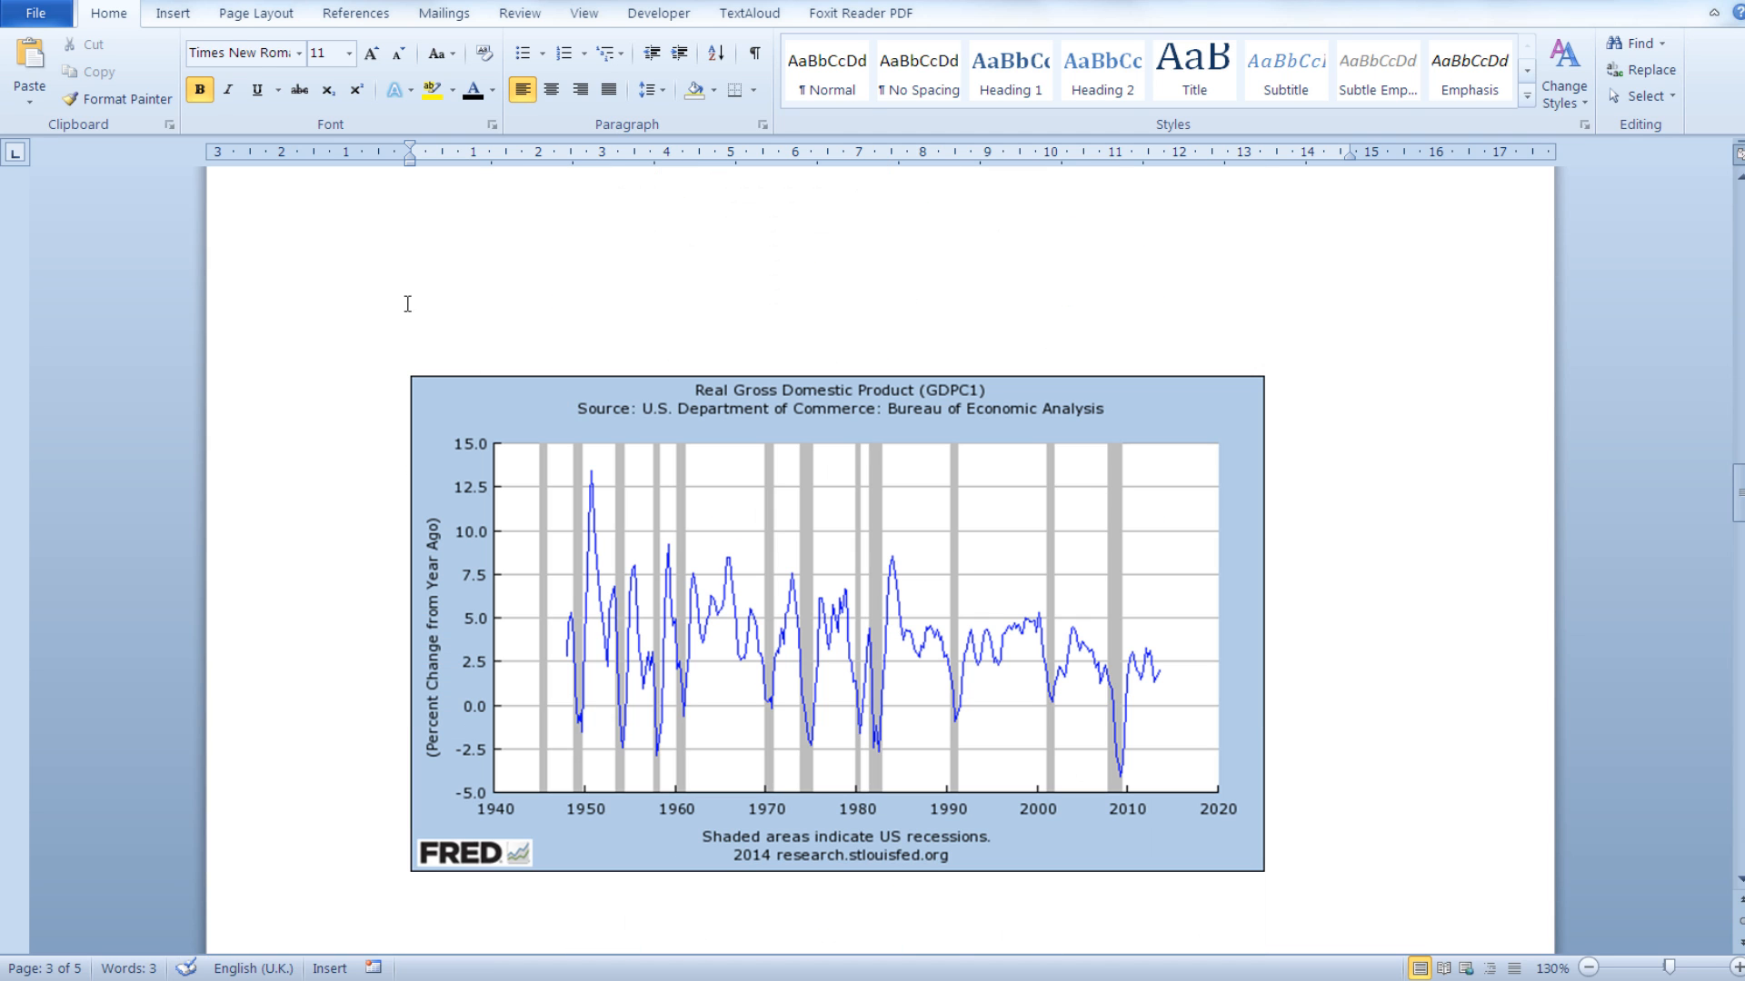
left_click(422, 307)
scroll(424, 310, "up", 1)
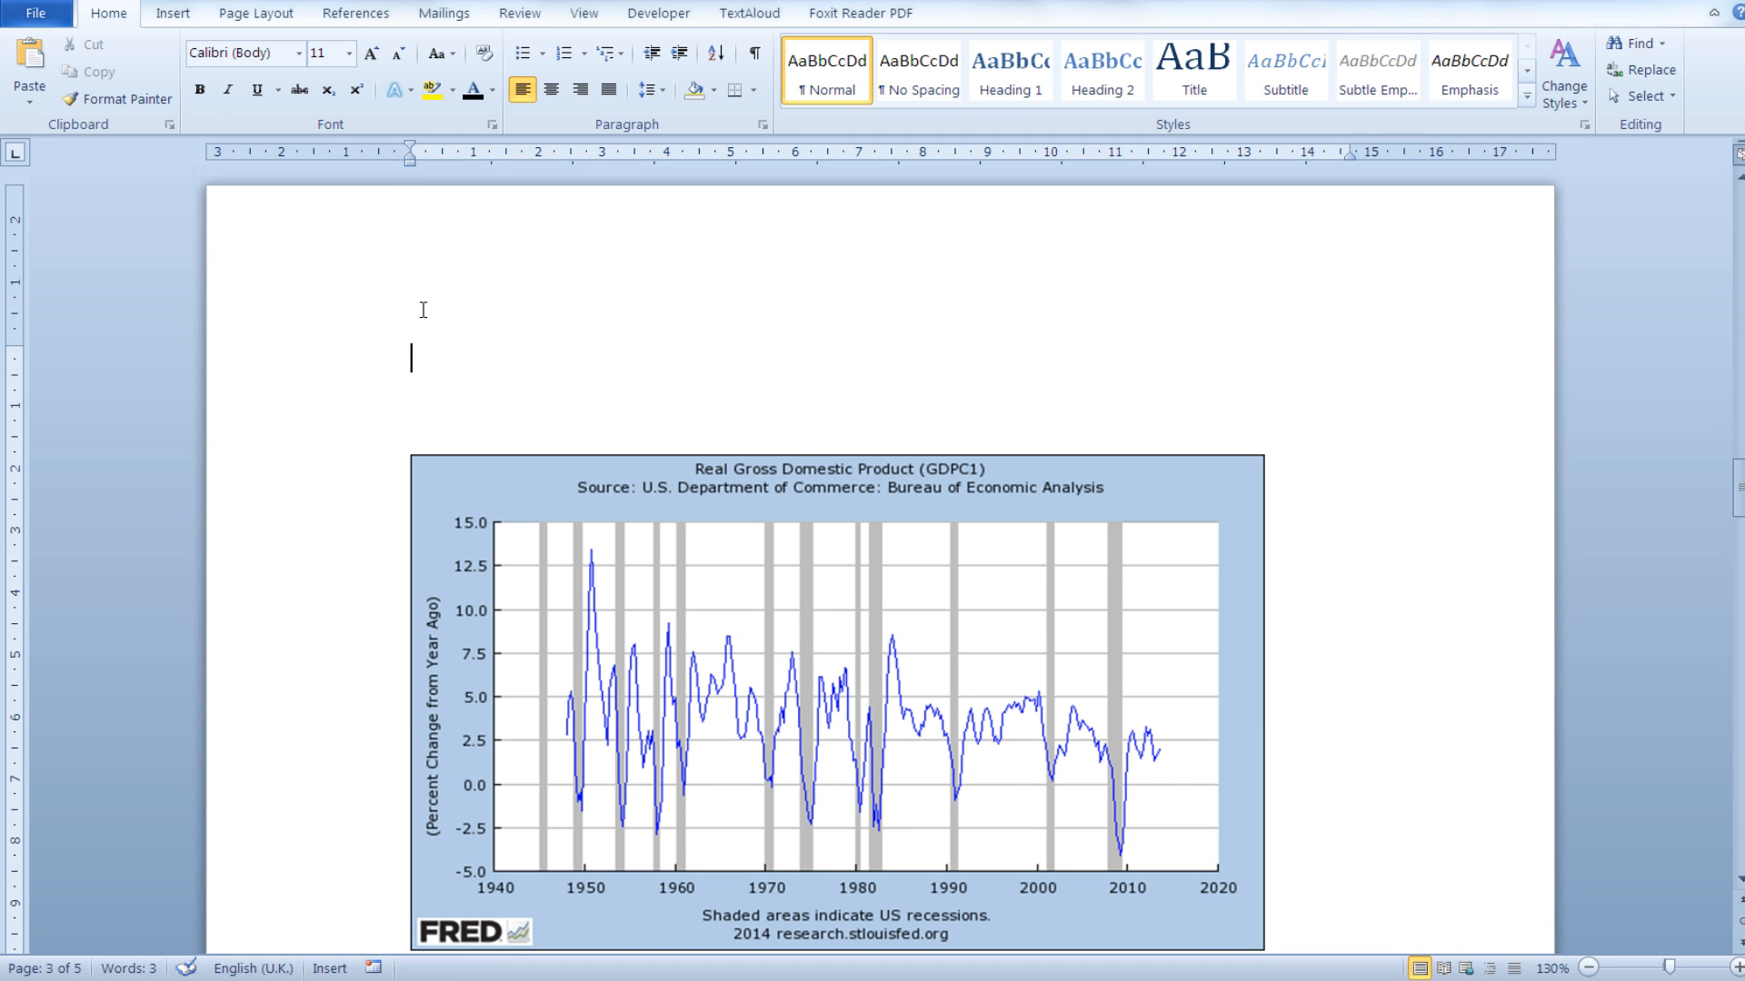
left_click(357, 13)
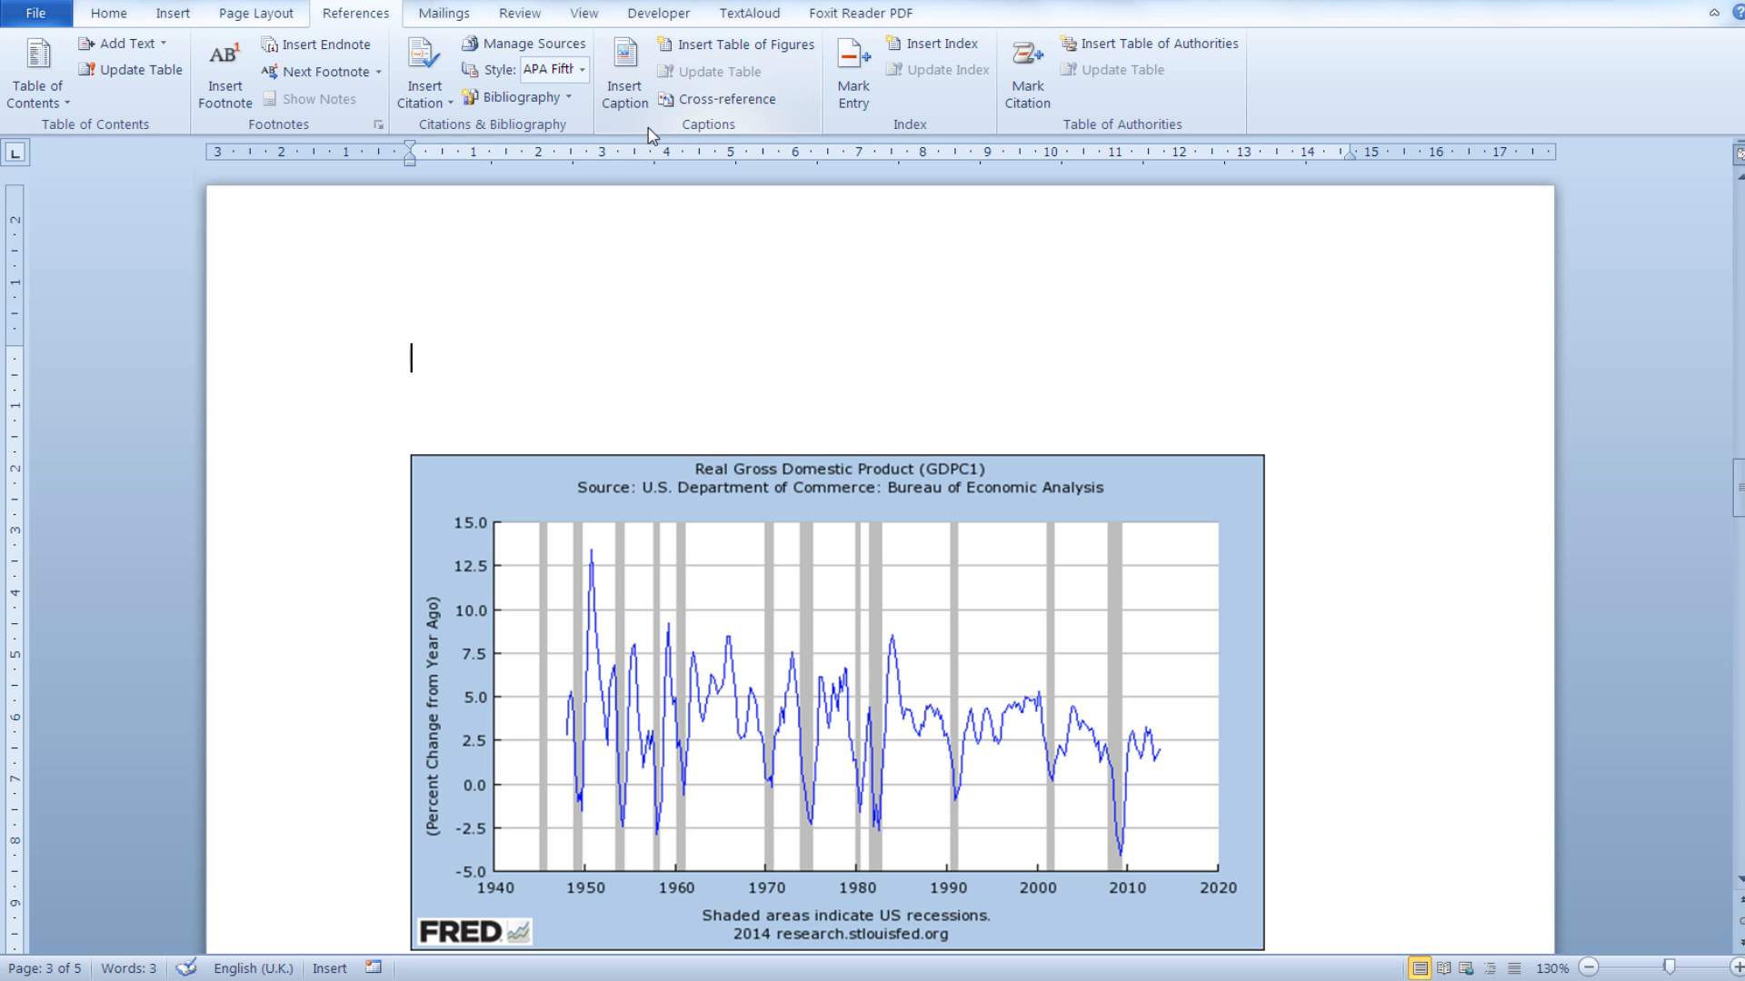
left_click(625, 63)
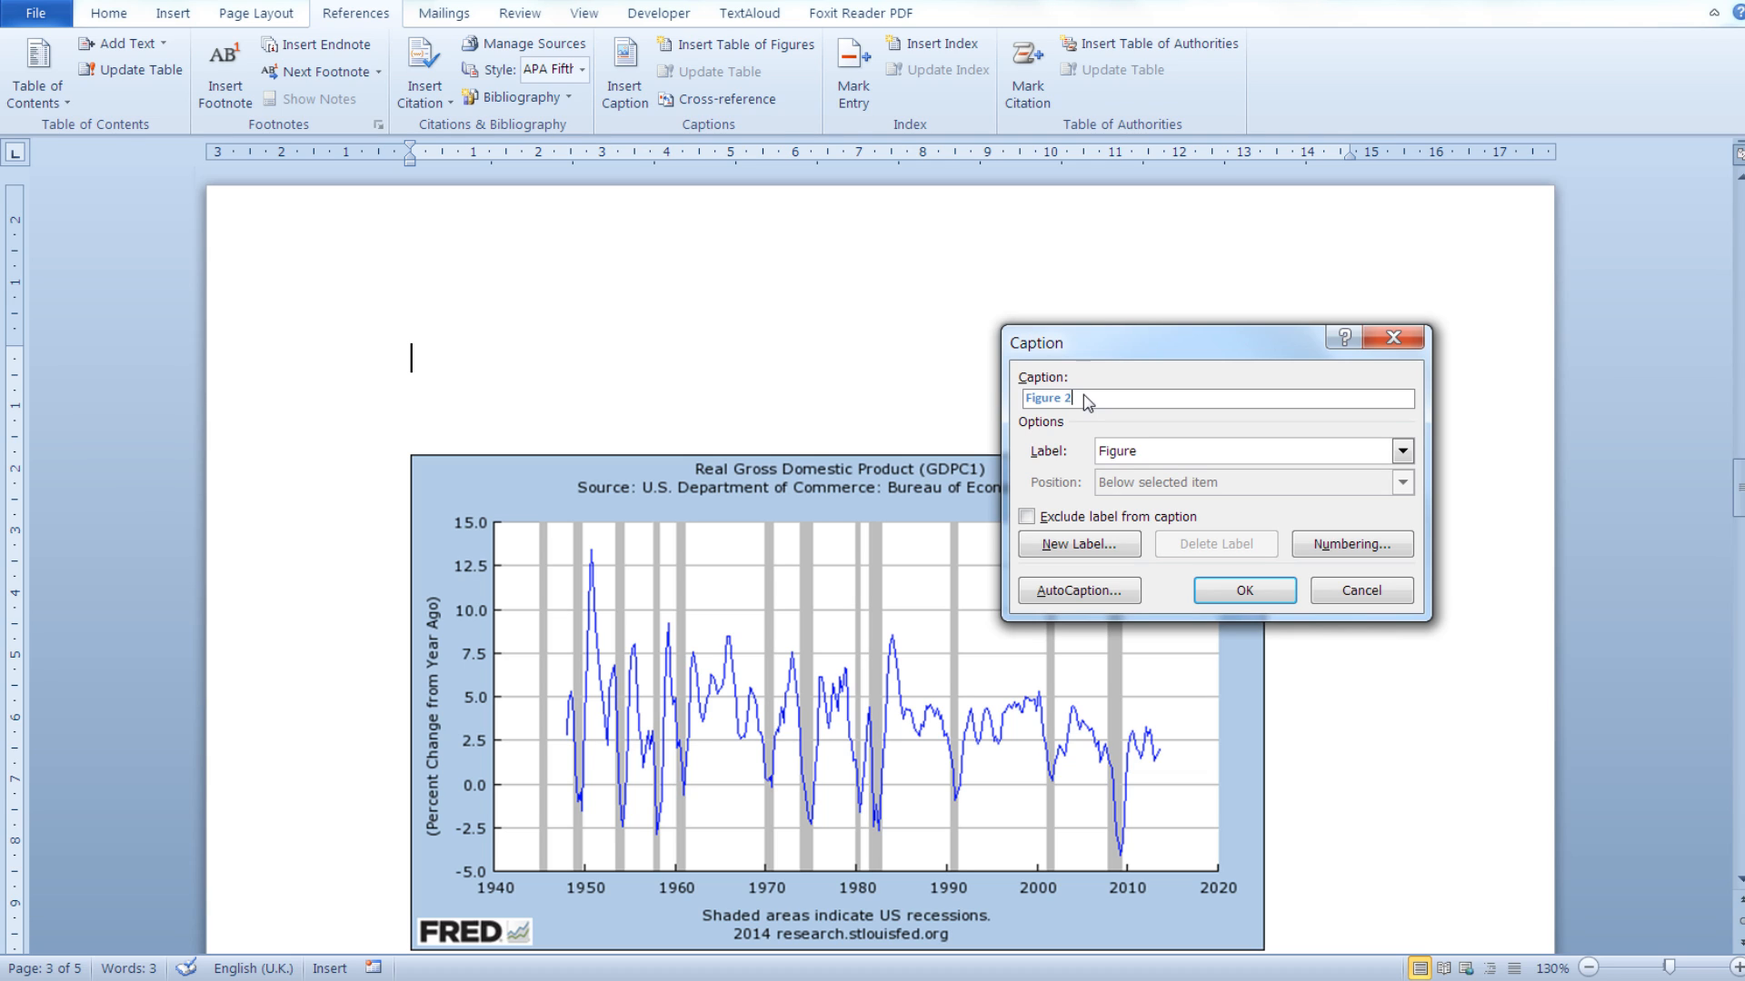
type(":")
key("Caps_Lock")
type("gd")
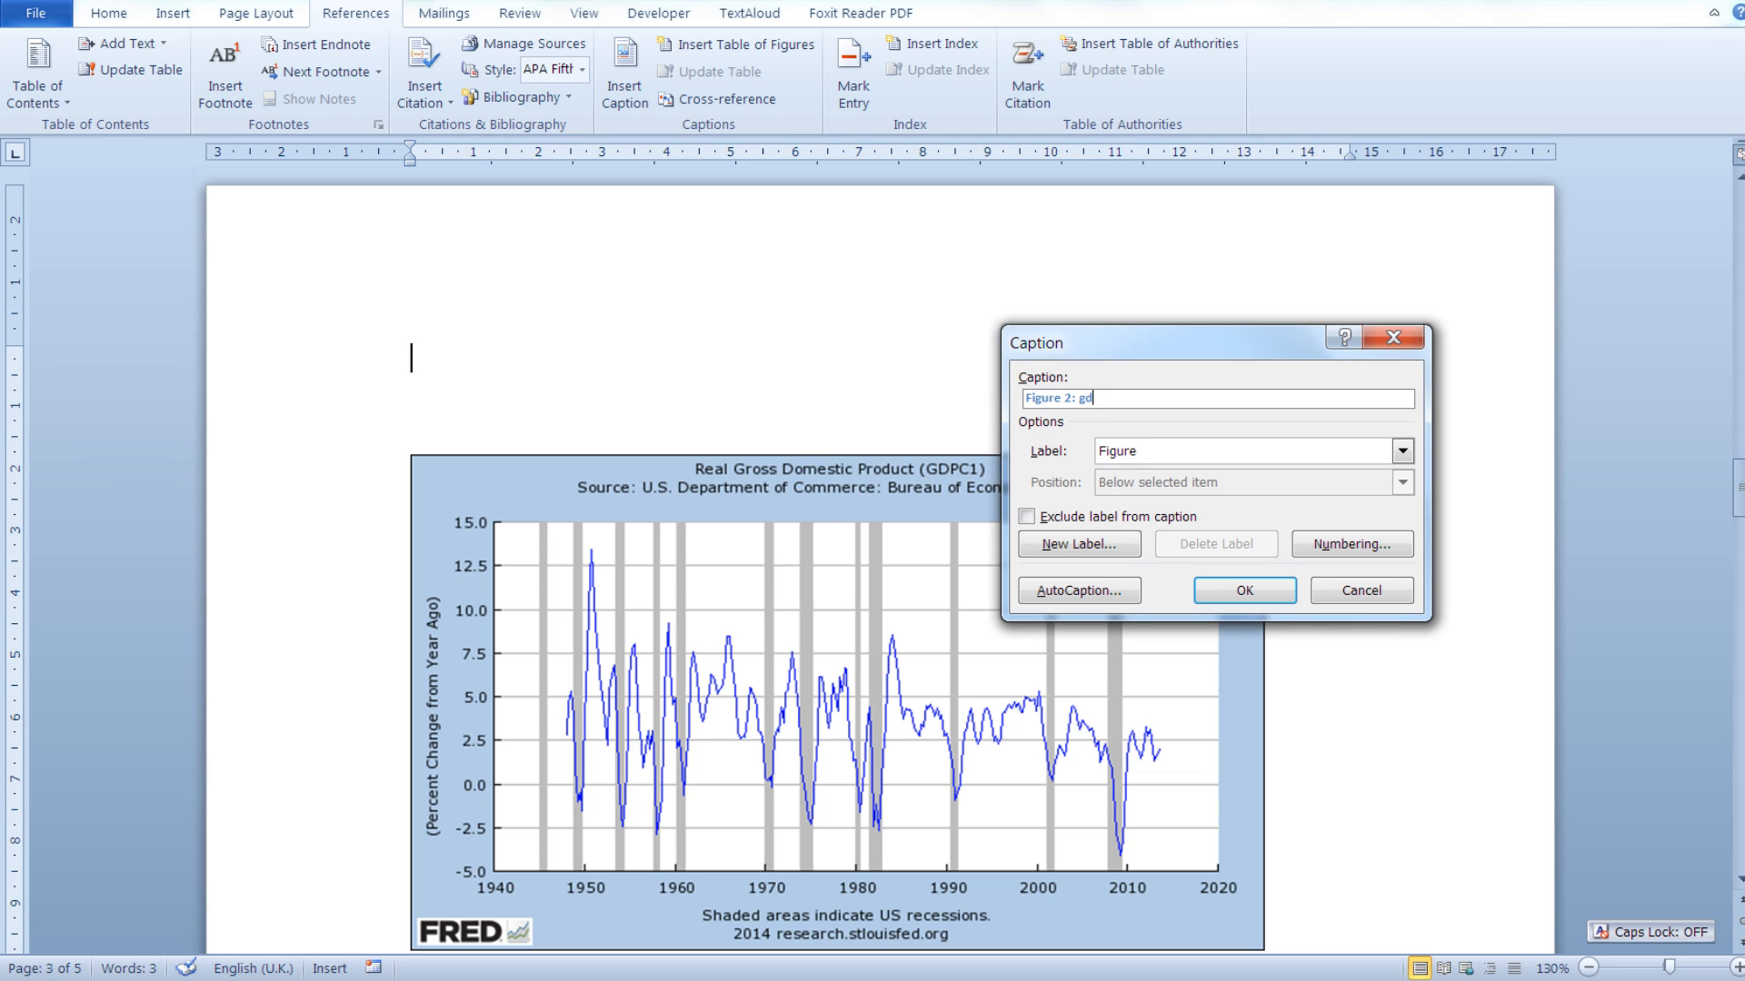
key("BackSpace")
key("Caps_Lock")
type("GDP")
left_click(1263, 603)
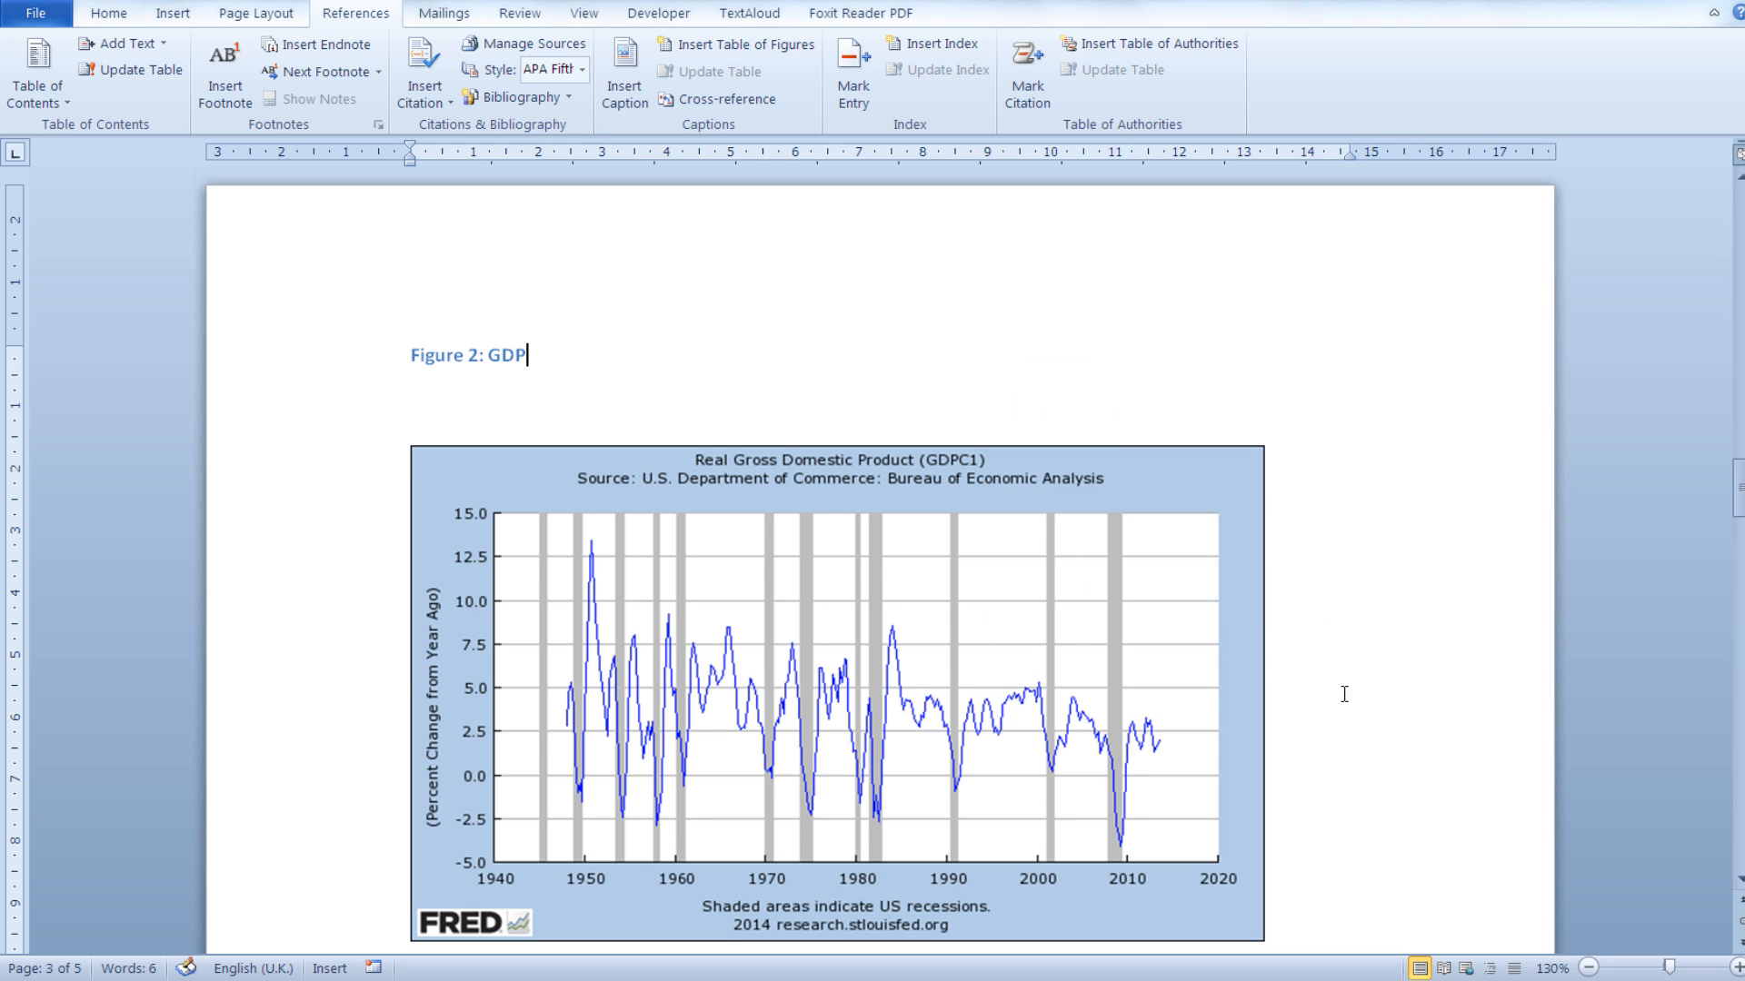
- Start a Figure 3 caption above the Civilian Unemployment Rate chart on page 4, adding a colon after the number
scroll(1345, 694, "down", 5)
scroll(1345, 694, "down", 10)
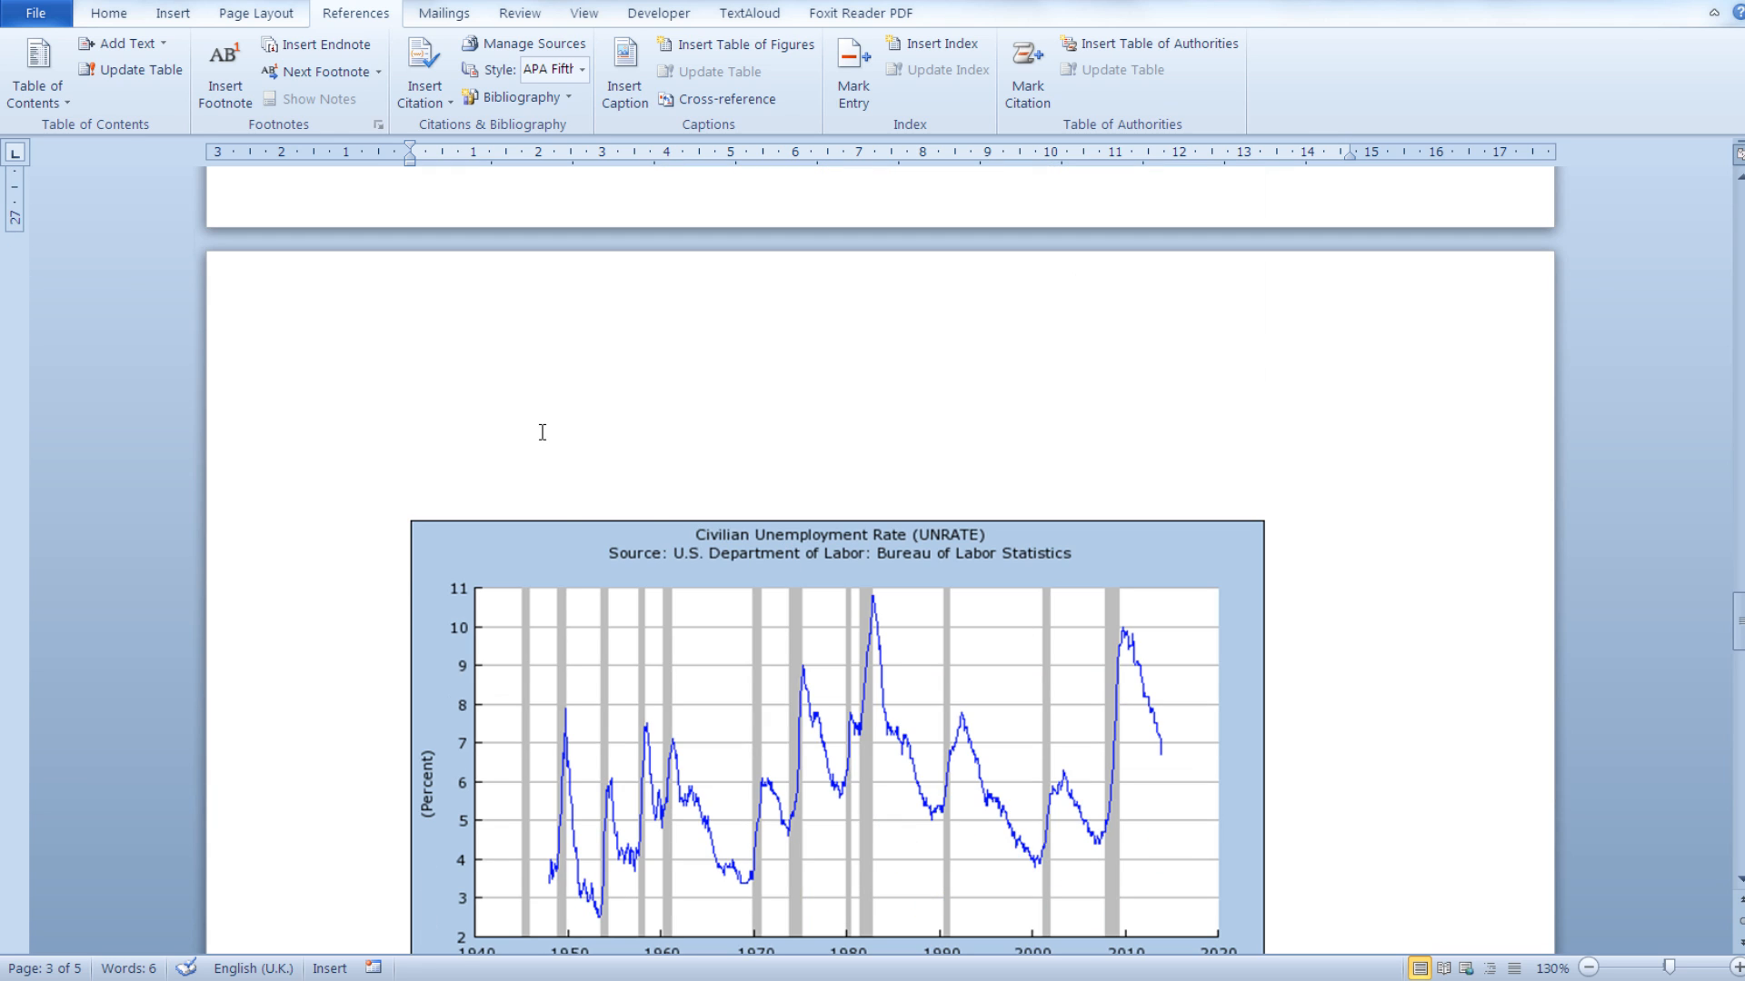
left_click(541, 433)
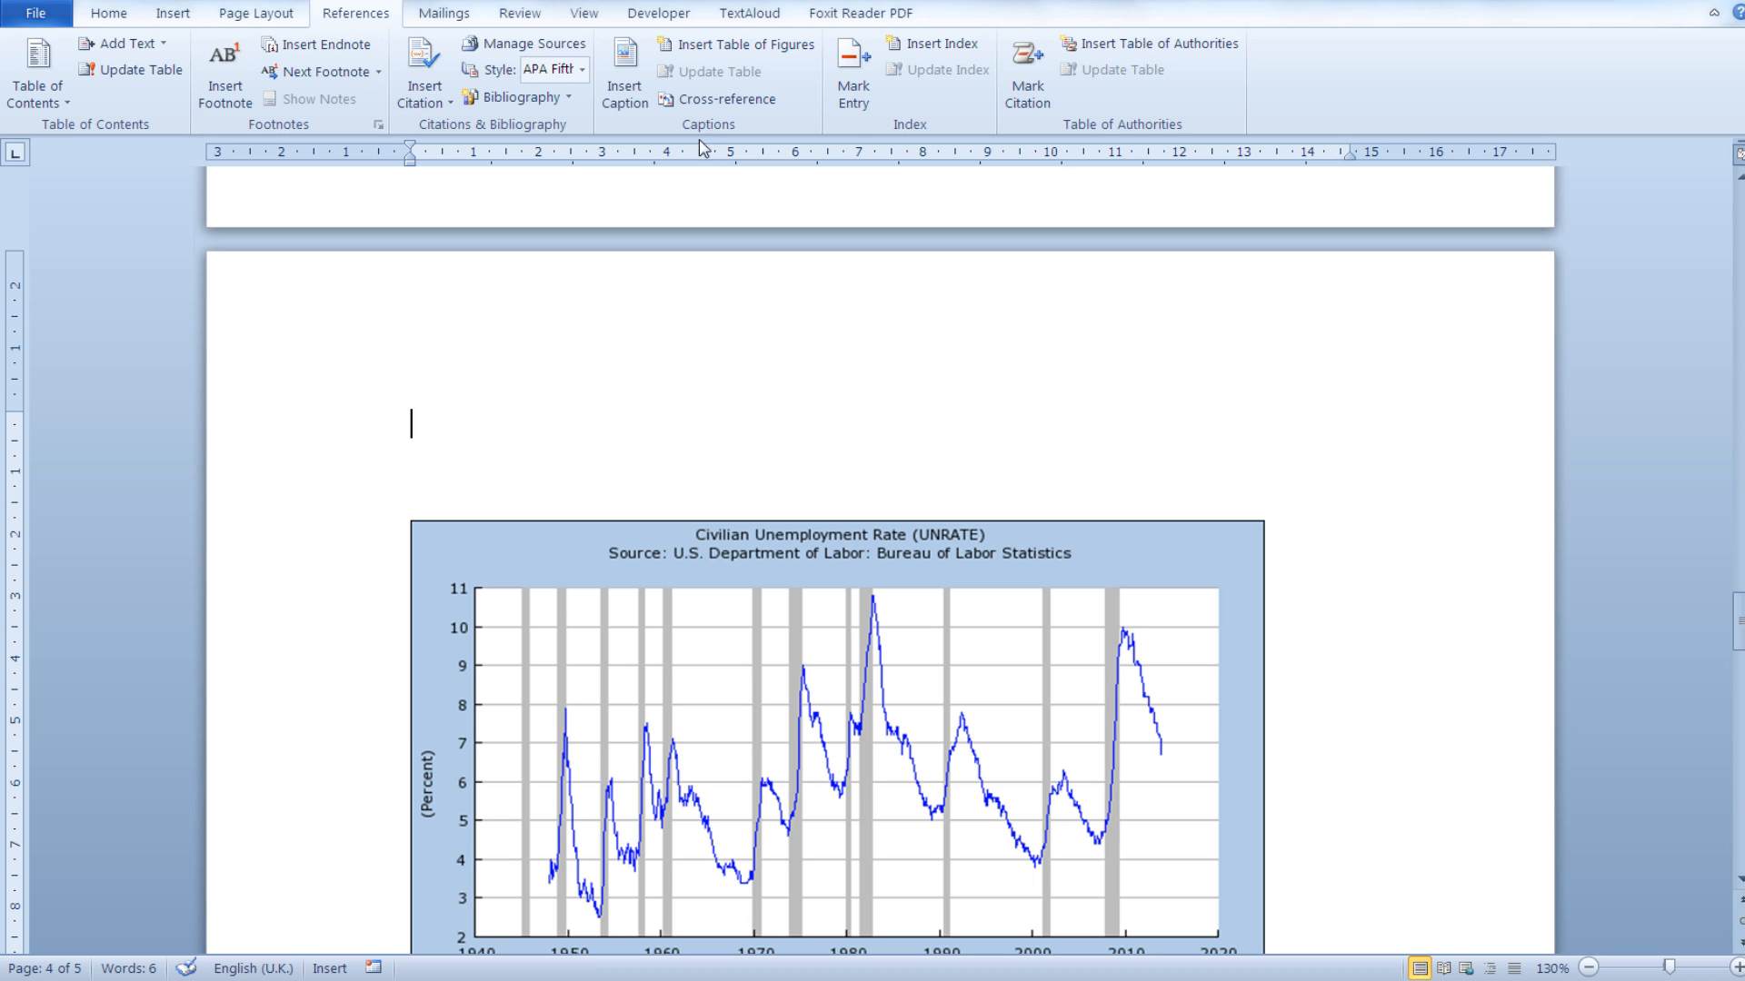
left_click(636, 107)
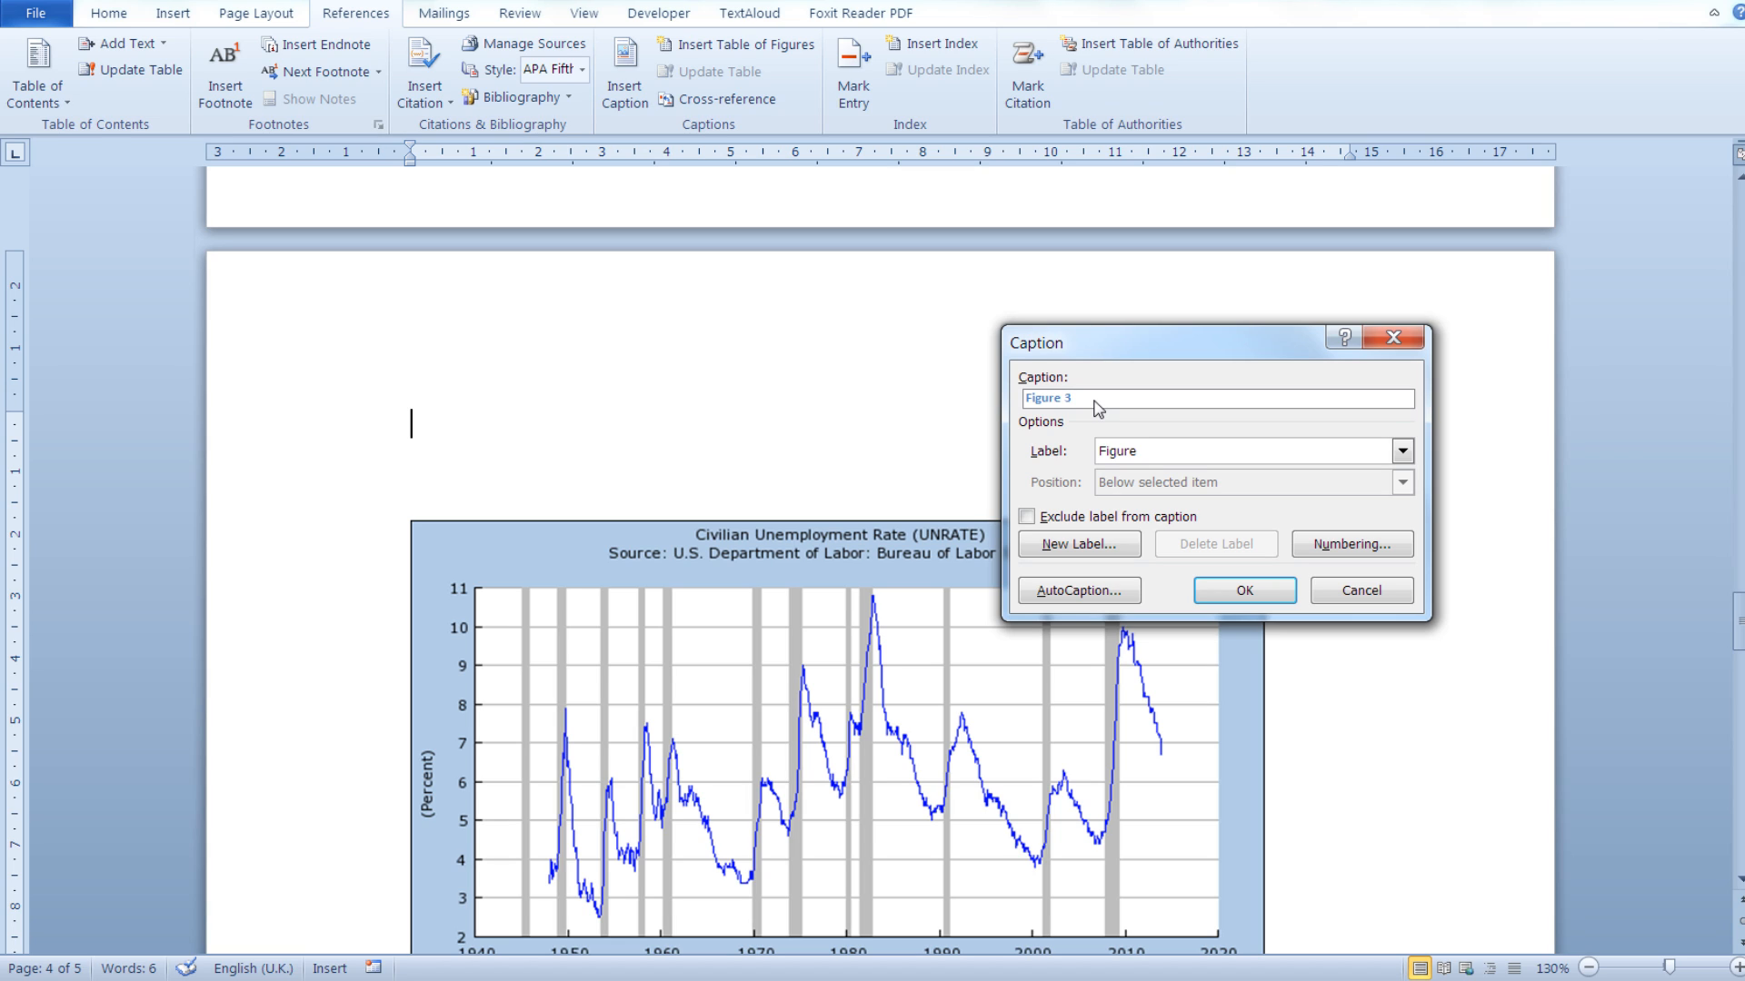
type(":")
key("Caps_Lock")
type("u")
key("Caps_Lock")
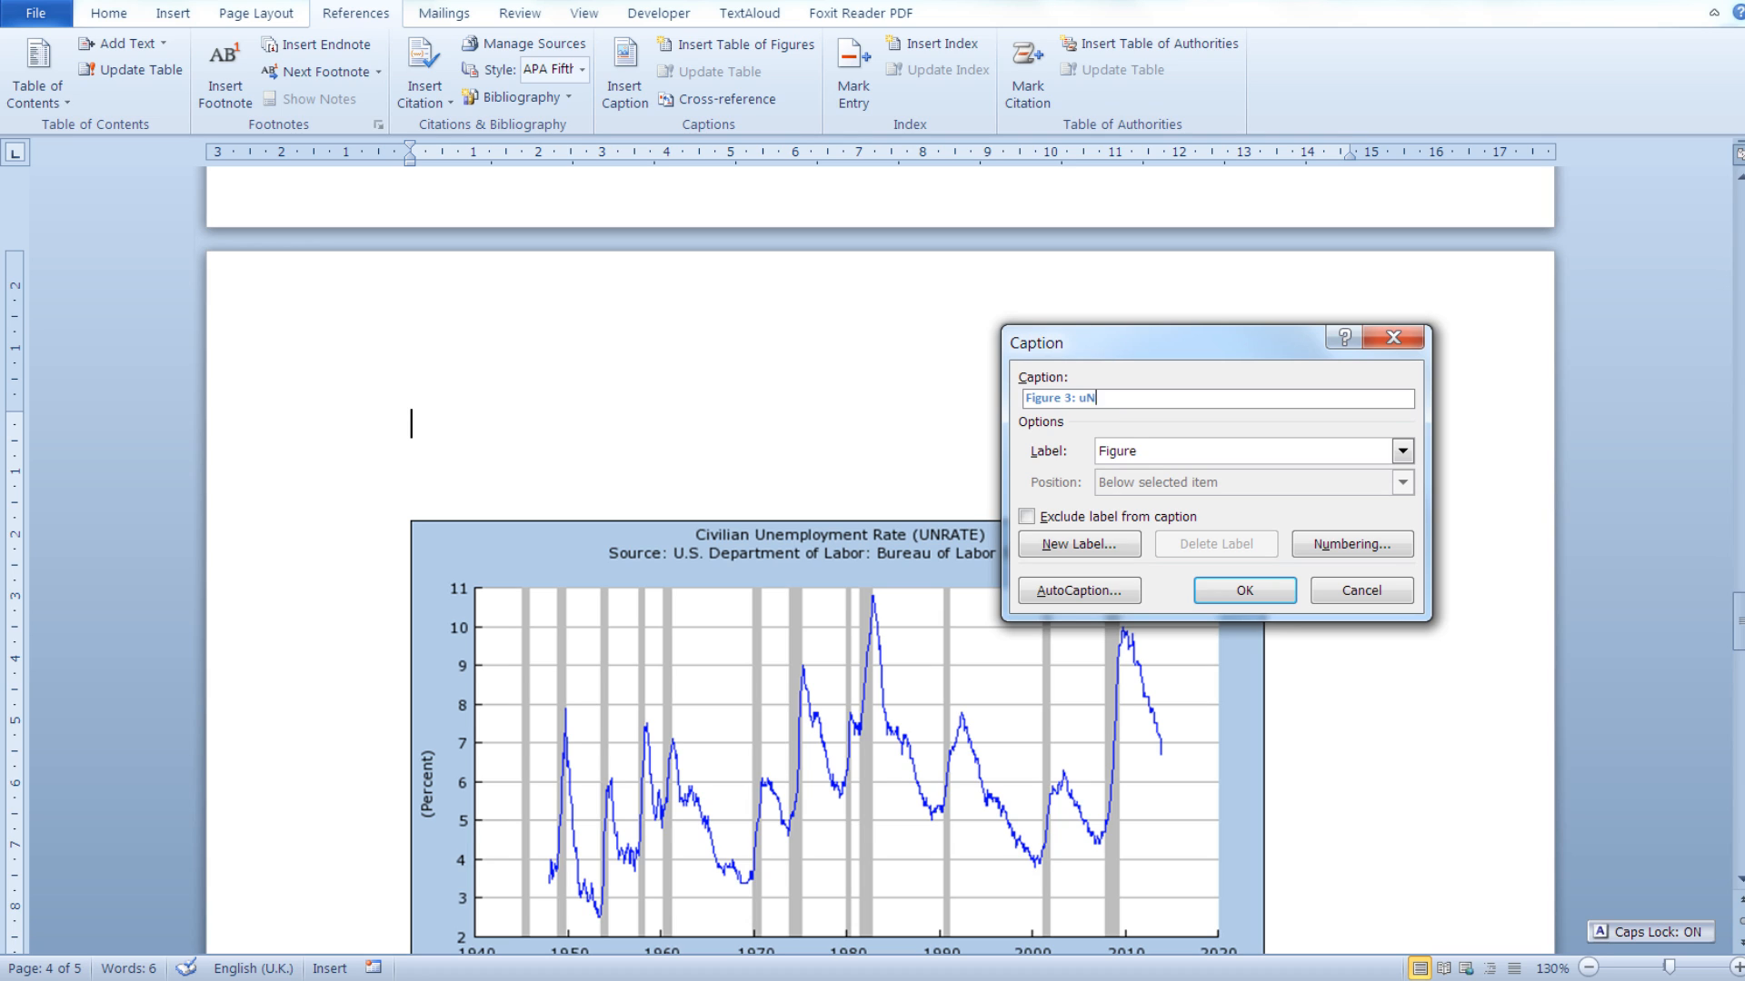
type("NEMPLOY")
key("BackSpace")
key("BackSpace")
key("BackSpace")
key("BackSpace")
key("BackSpace")
key("BackSpace")
key("BackSpace")
key("BackSpace")
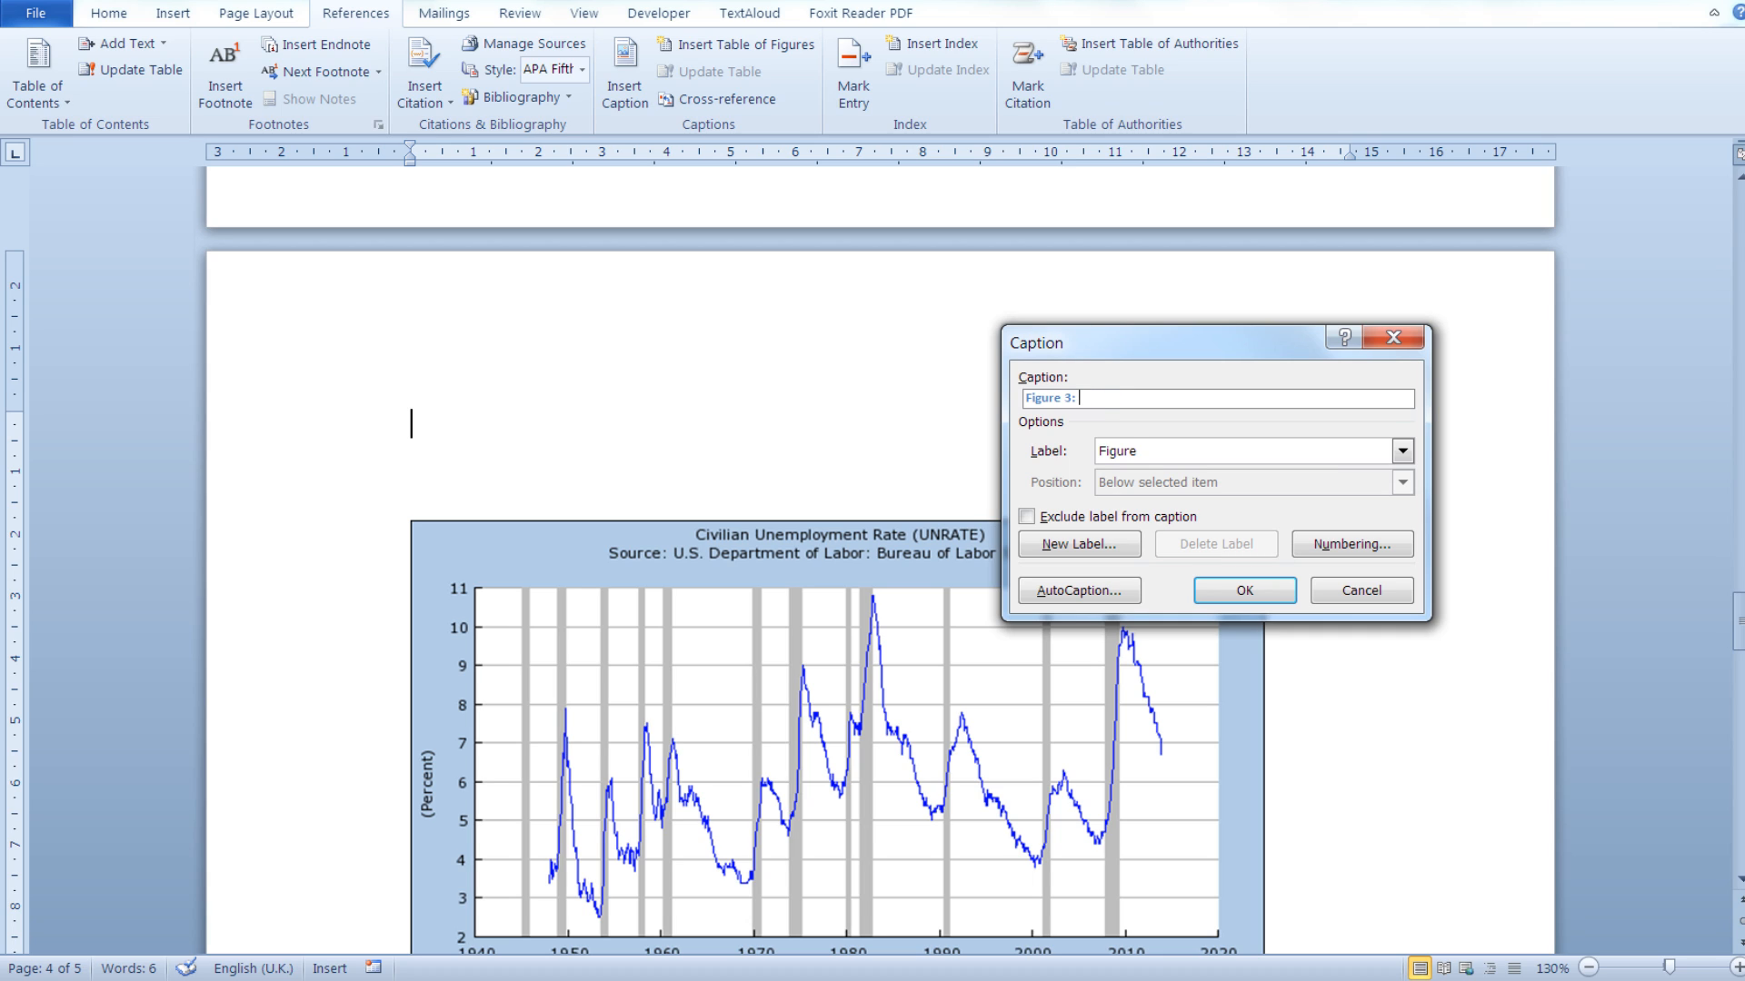
- Complete the caption as "Figure 3: Unemployment" and insert it above the unemployment chart
key("Caps_Lock")
type("Unemplo")
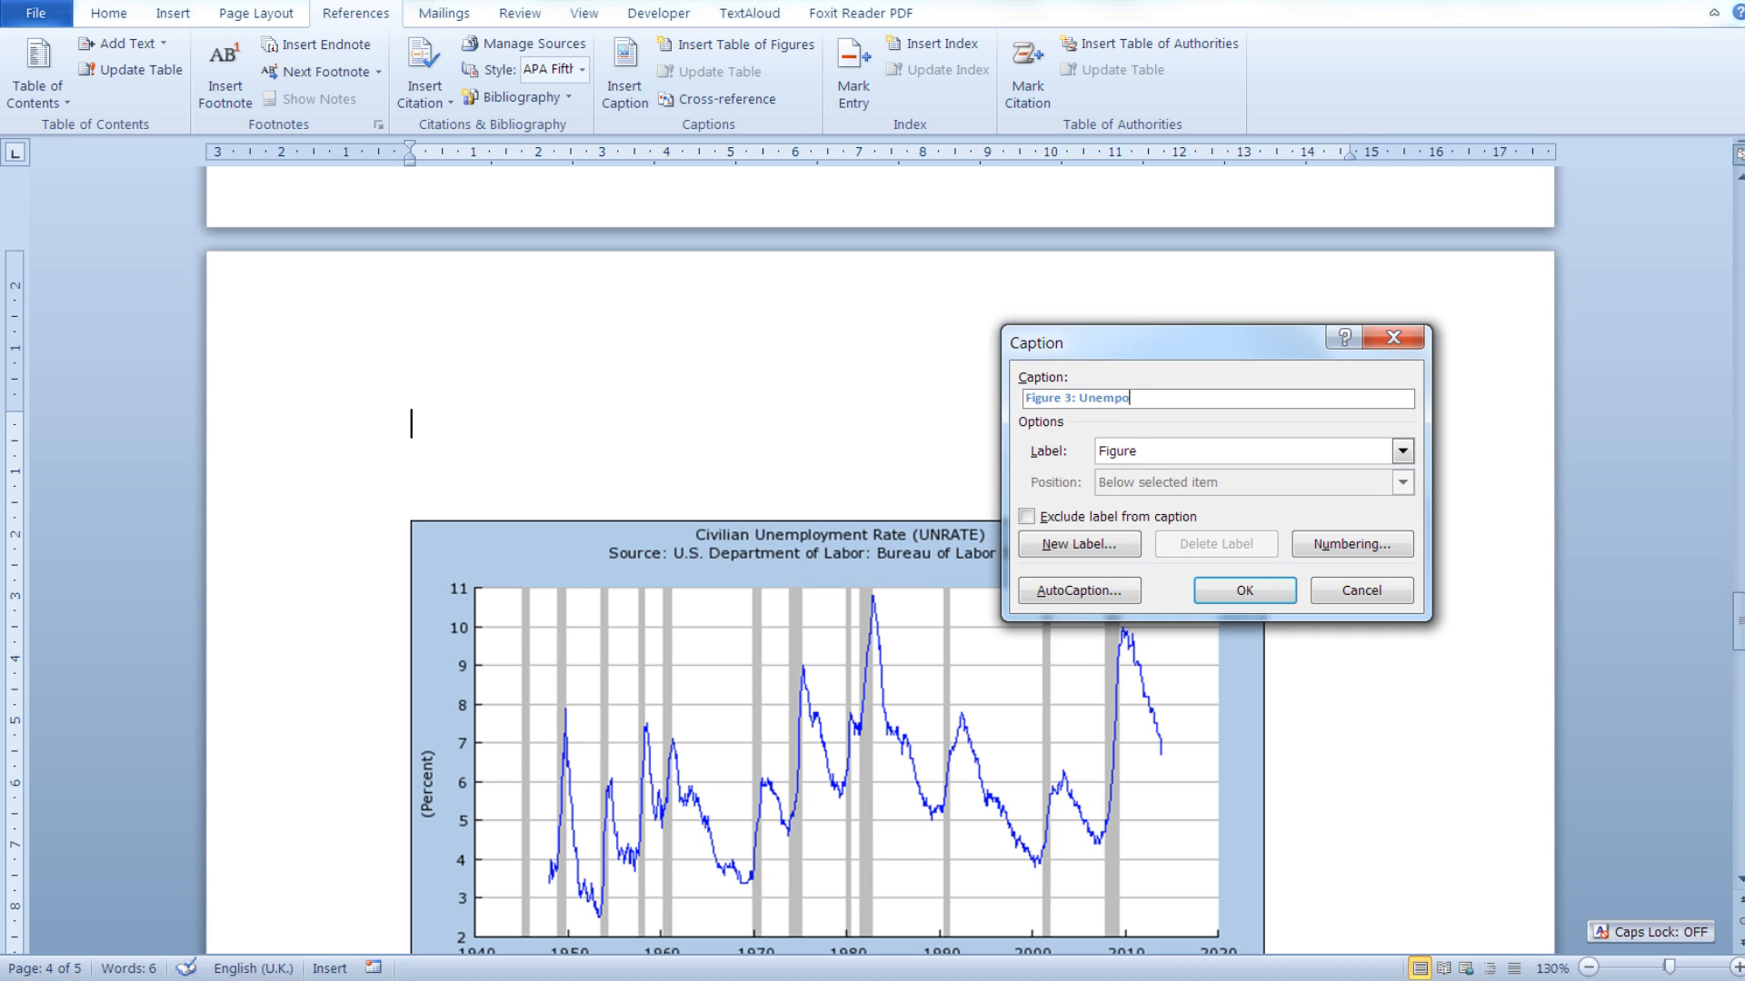
key("BackSpace")
type("loyment")
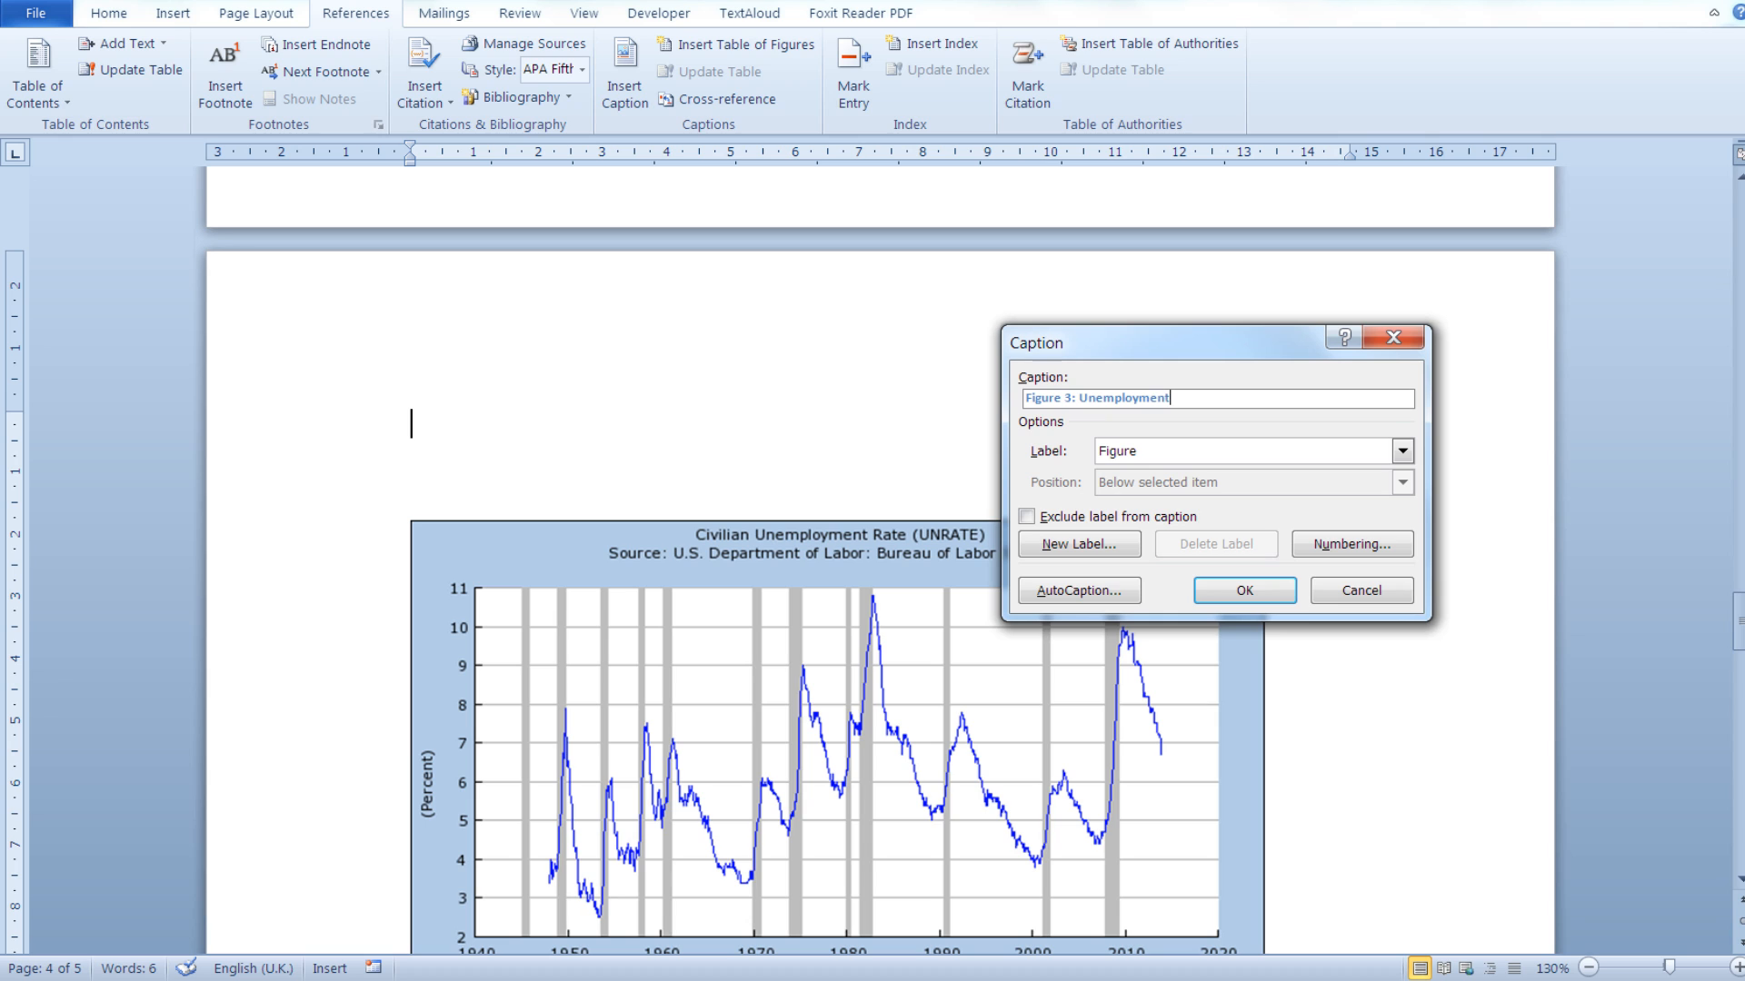
left_click(1245, 592)
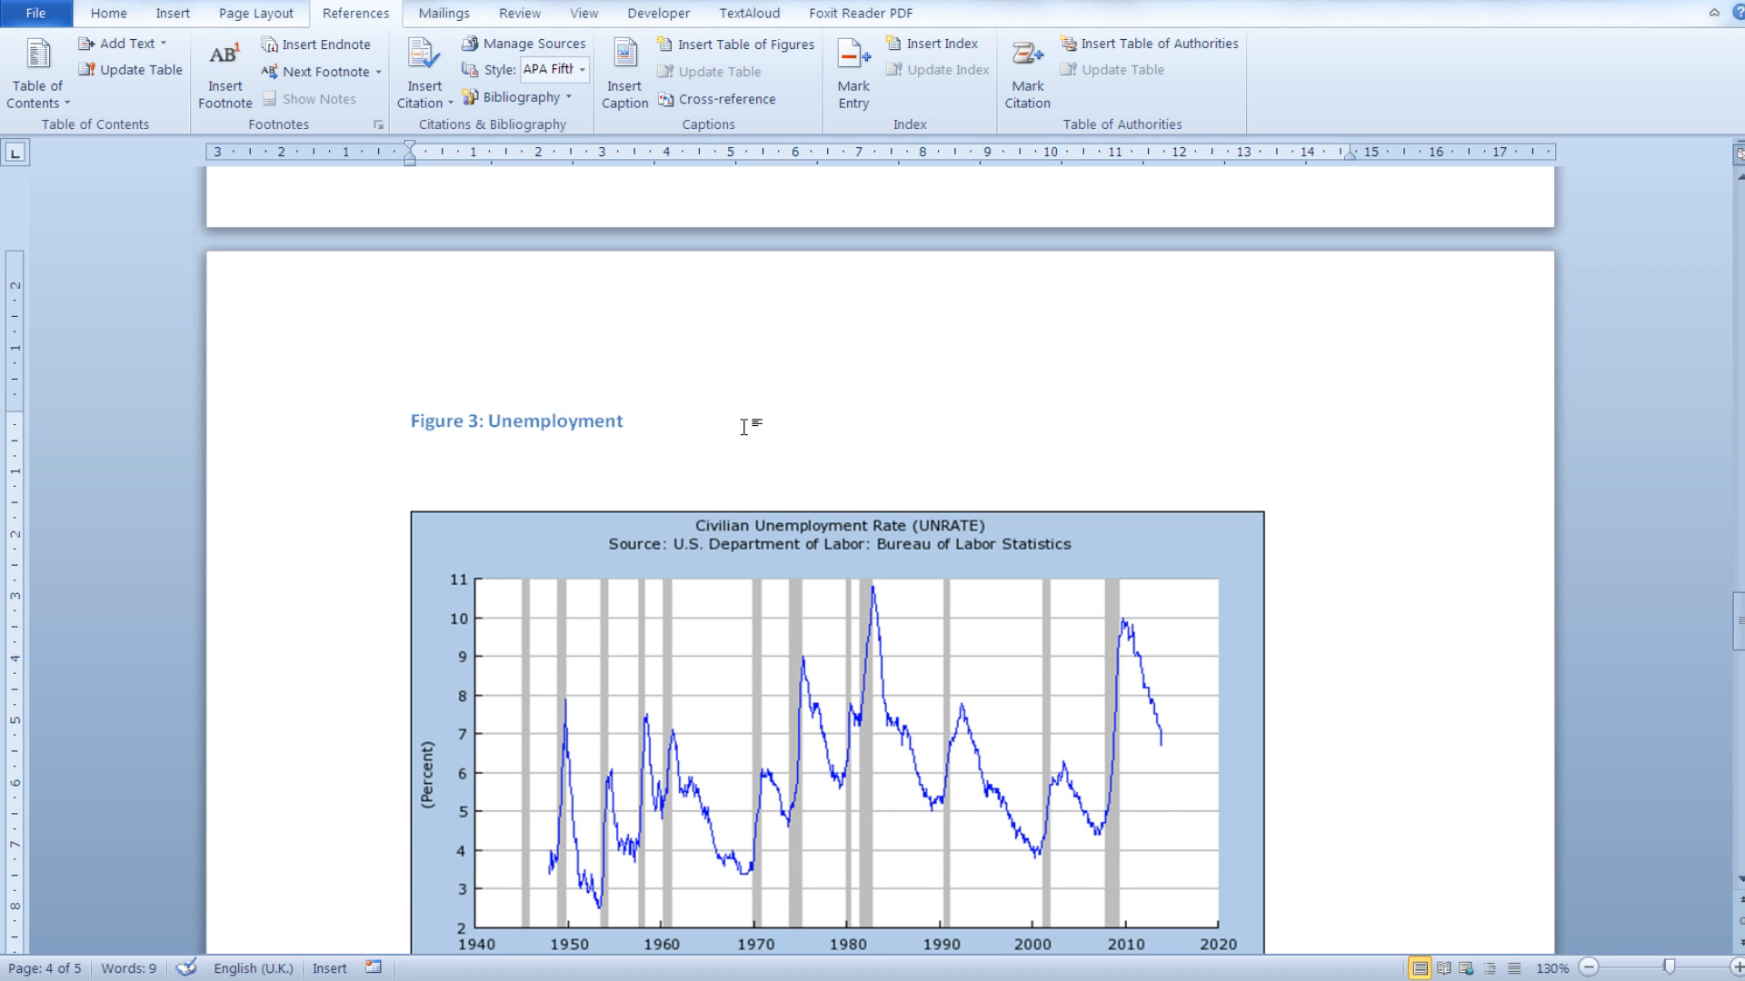
- Open the table of figures settings with the insertion point on the blank first page
scroll(744, 428, "up", 1)
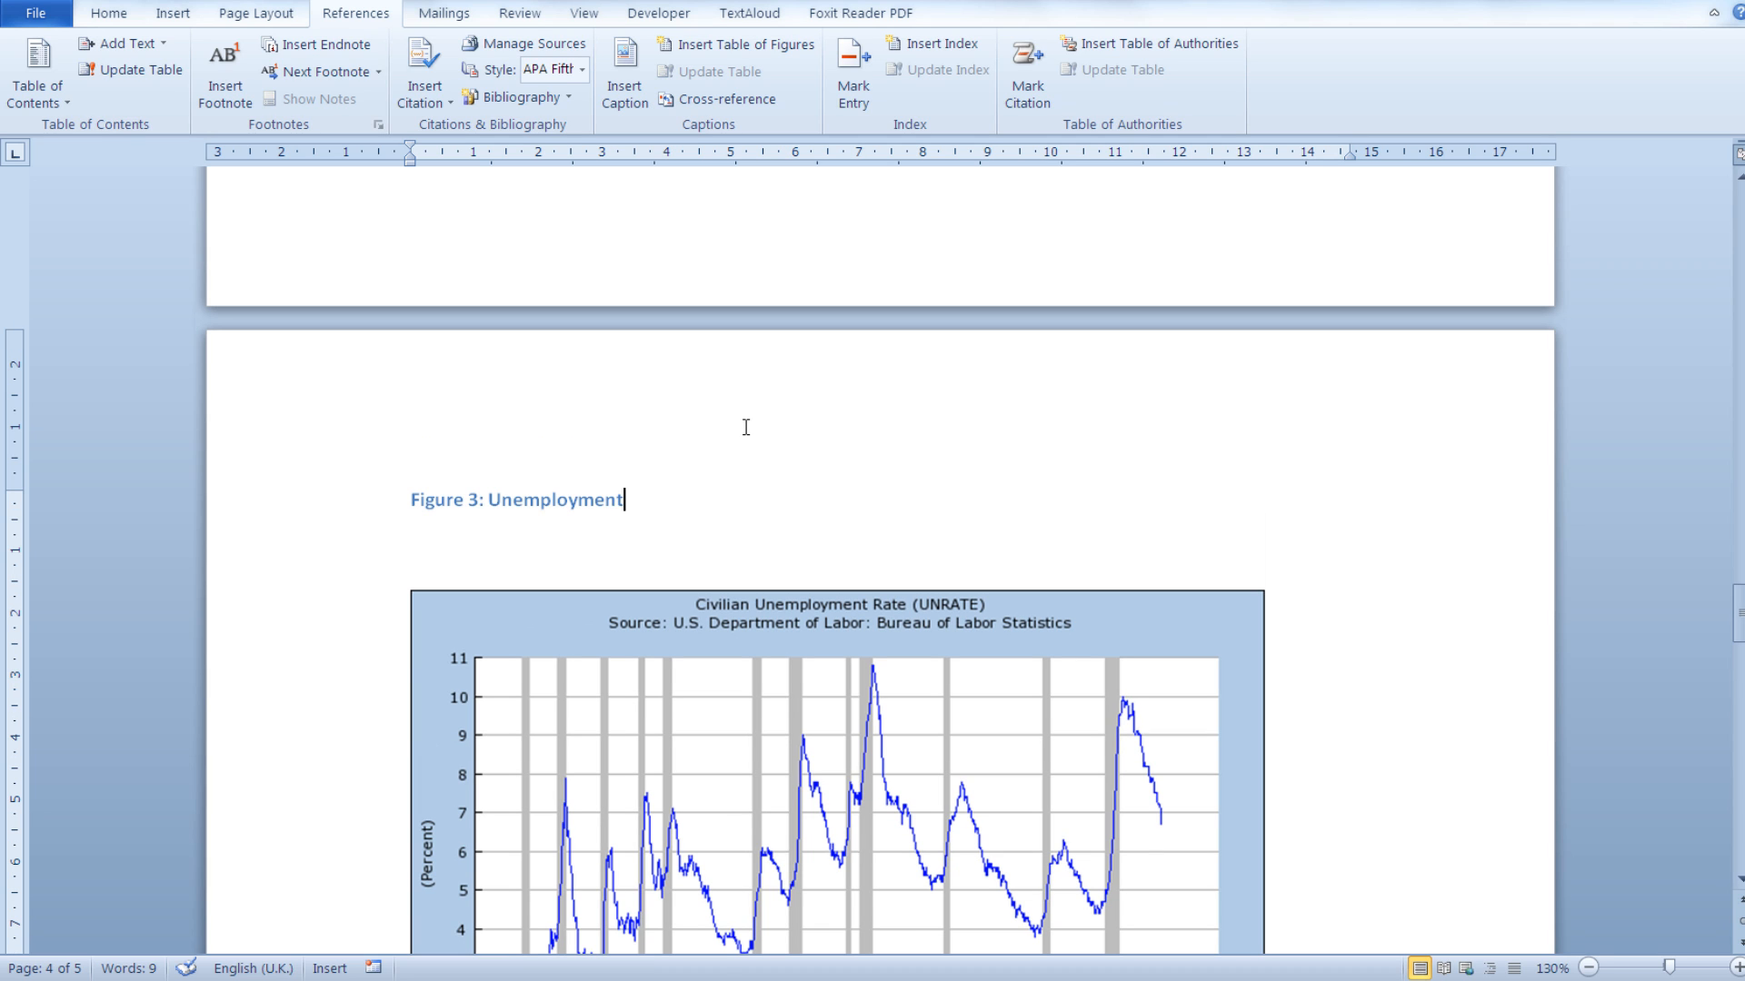
scroll(745, 427, "up", 2)
scroll(748, 444, "down", 15)
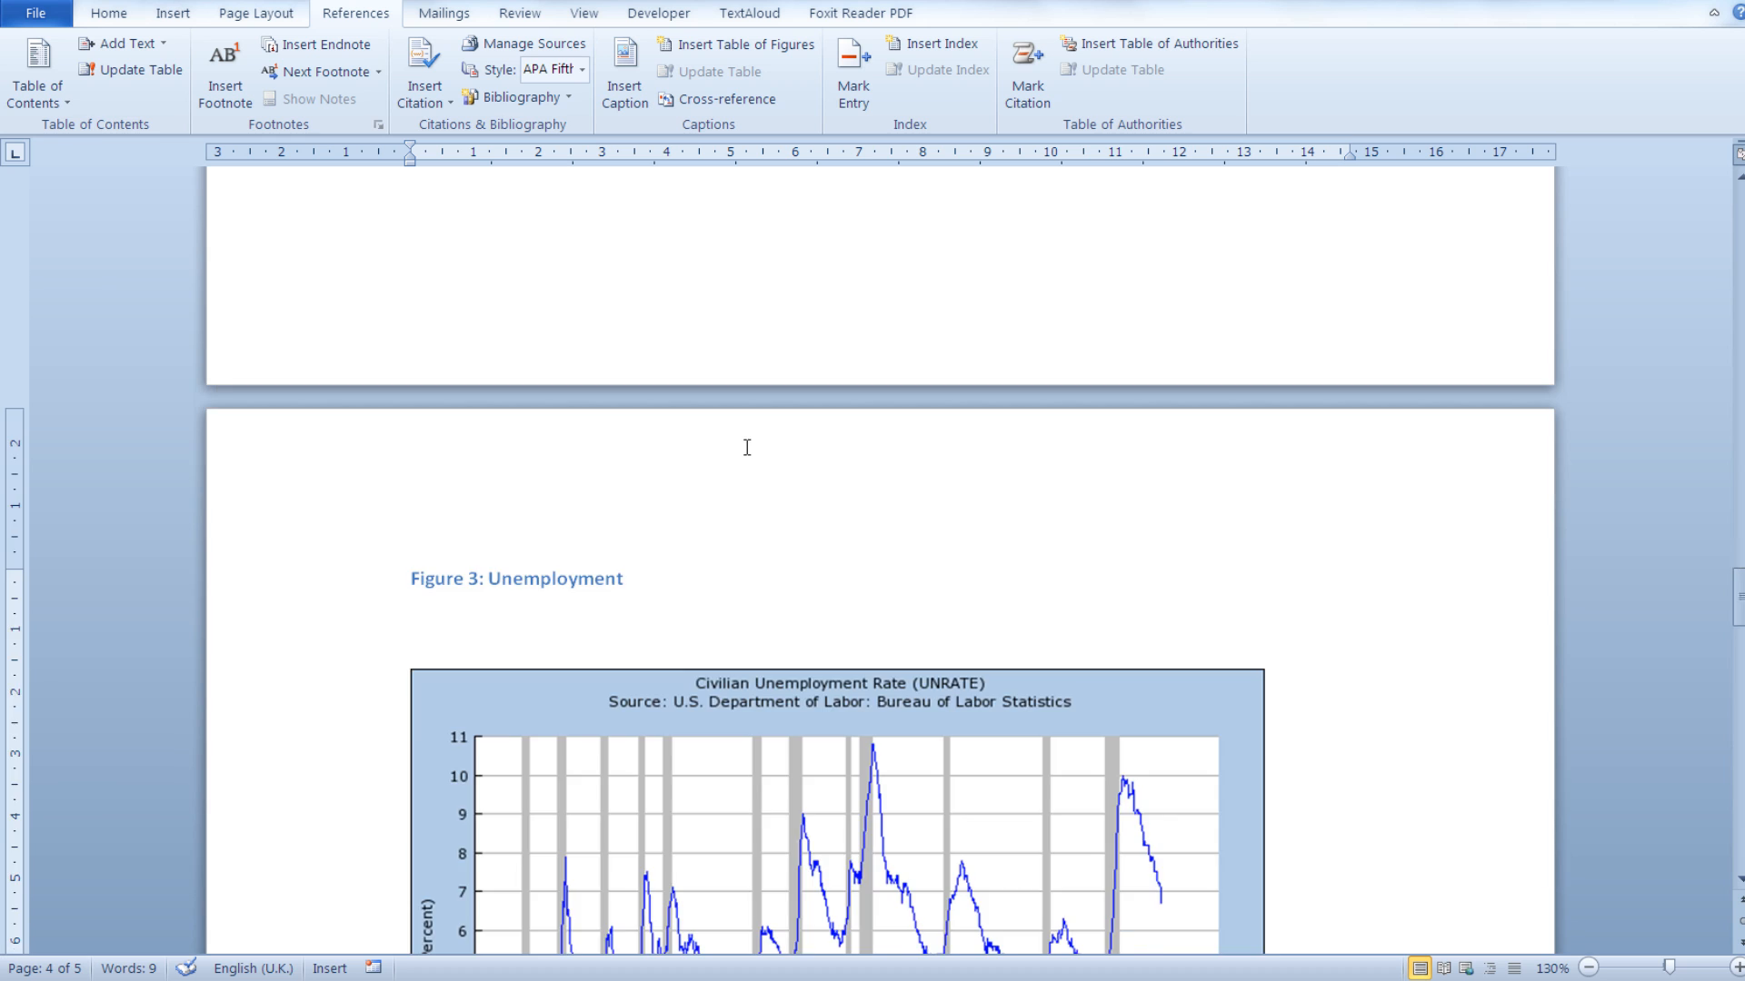
scroll(775, 475, "down", 5)
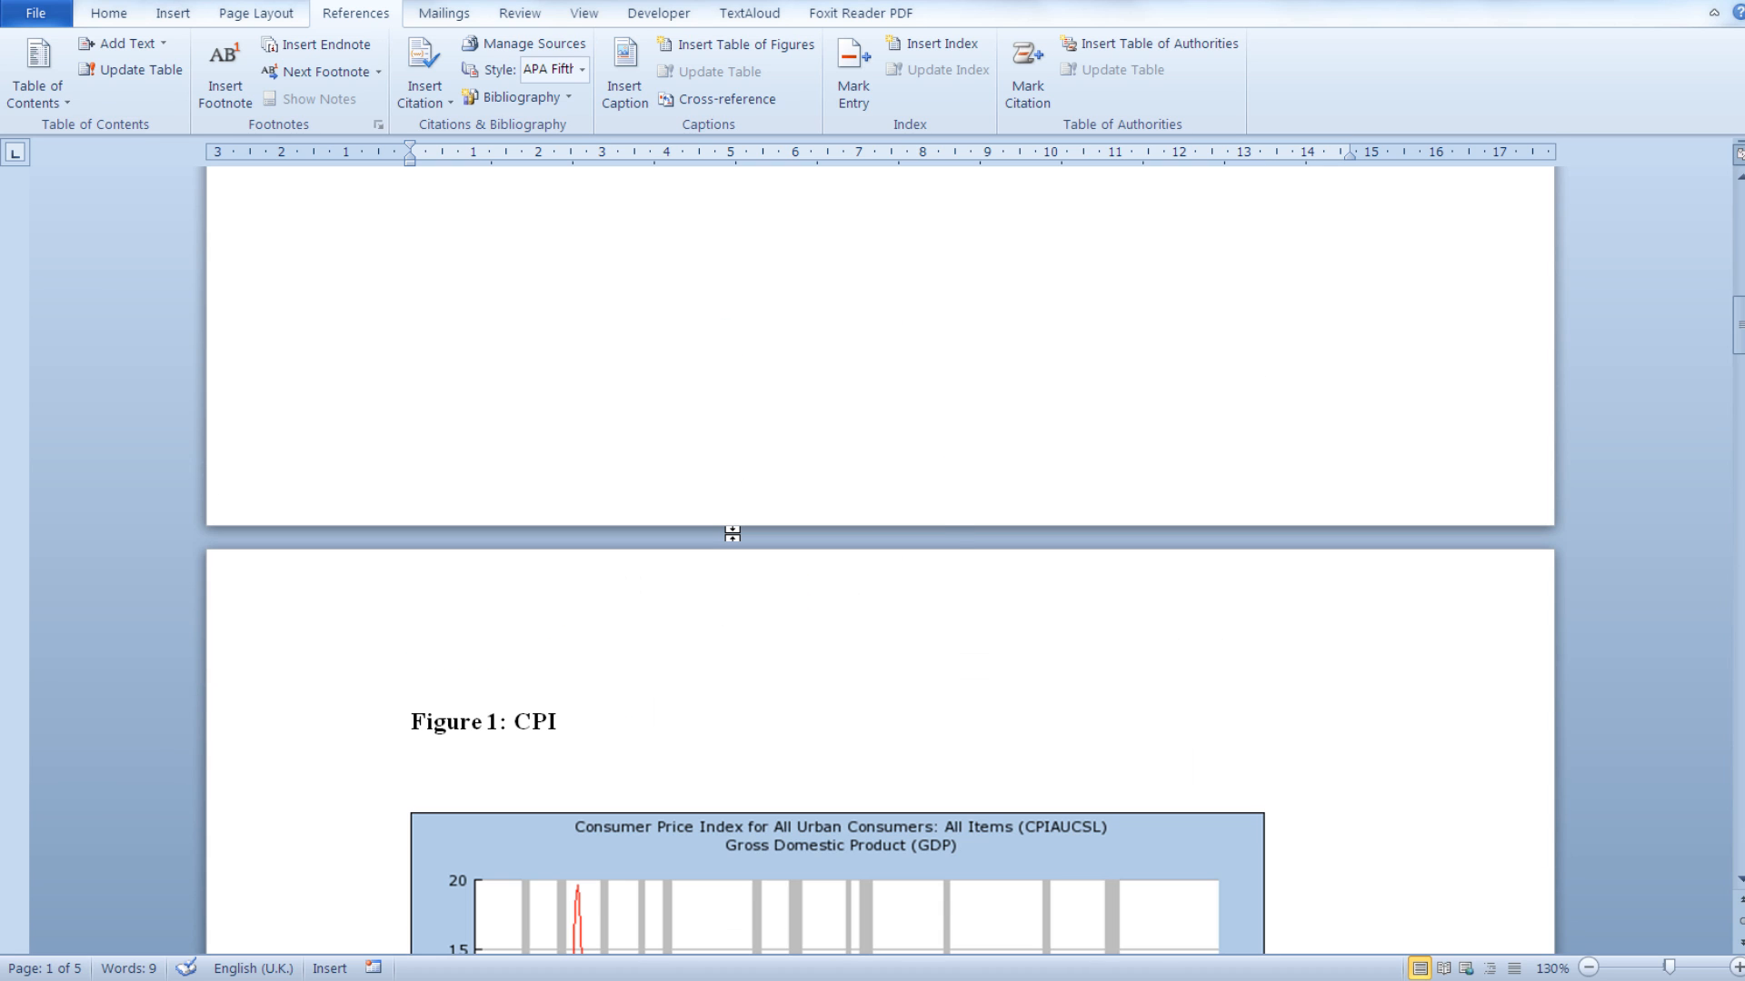
scroll(731, 534, "up", 10)
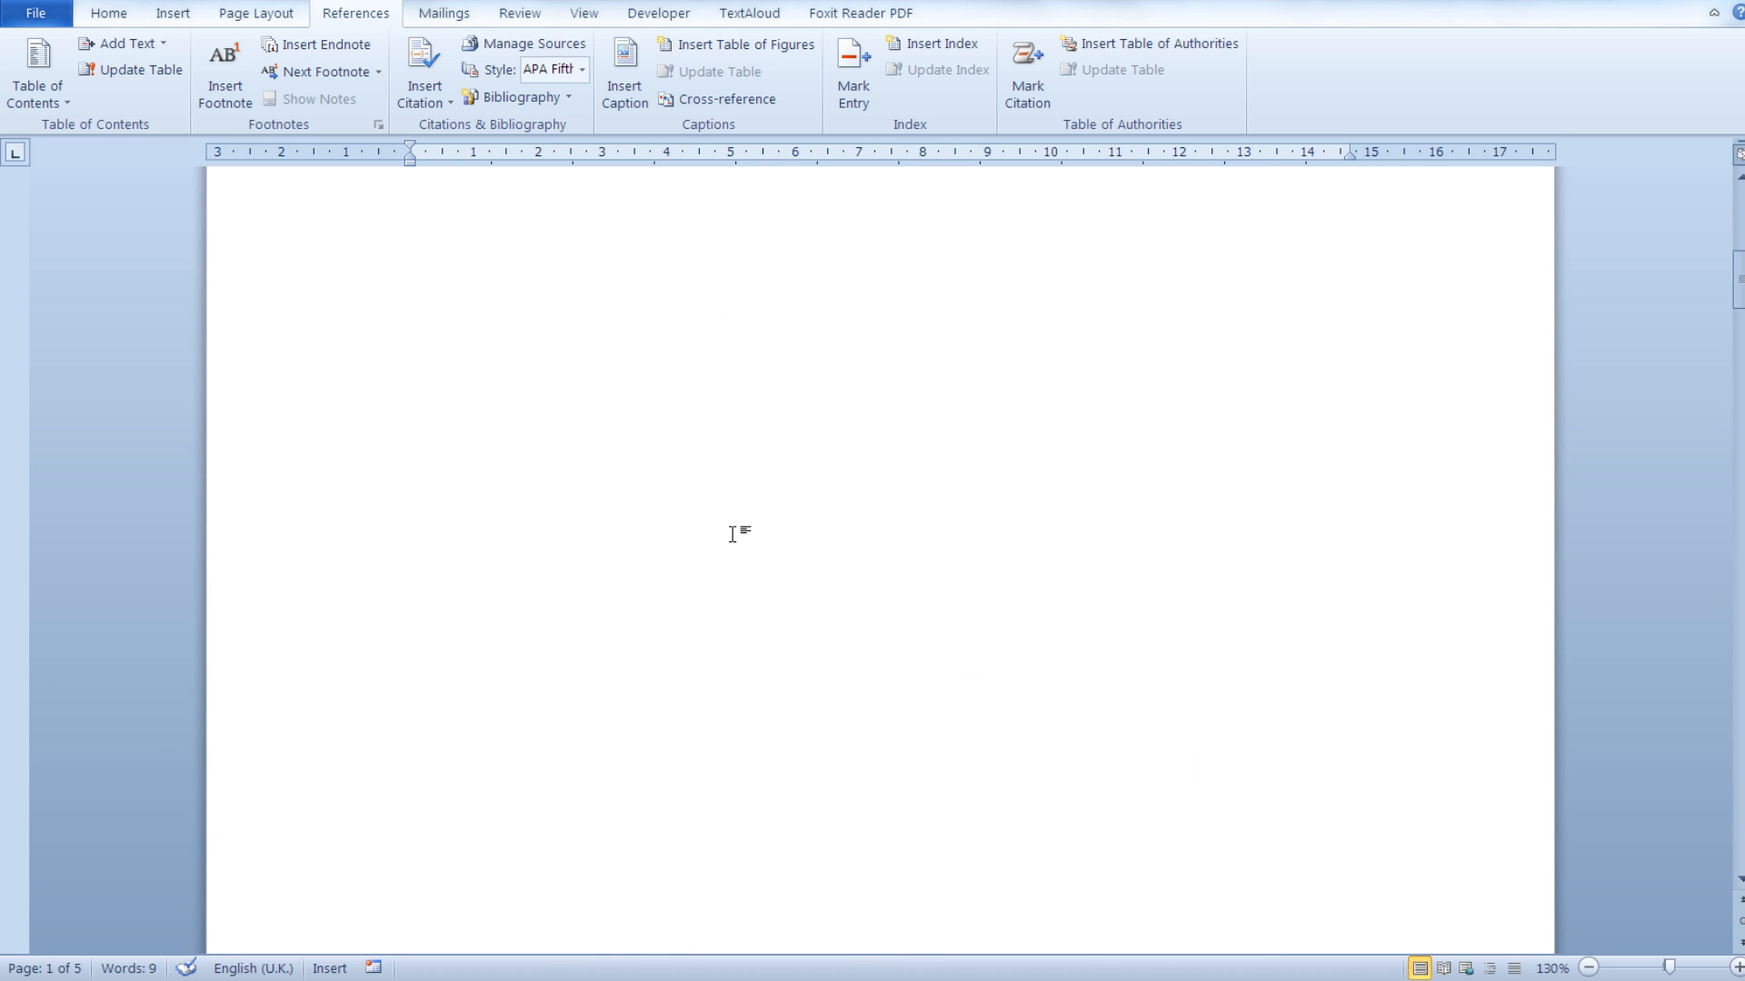
left_click(540, 455)
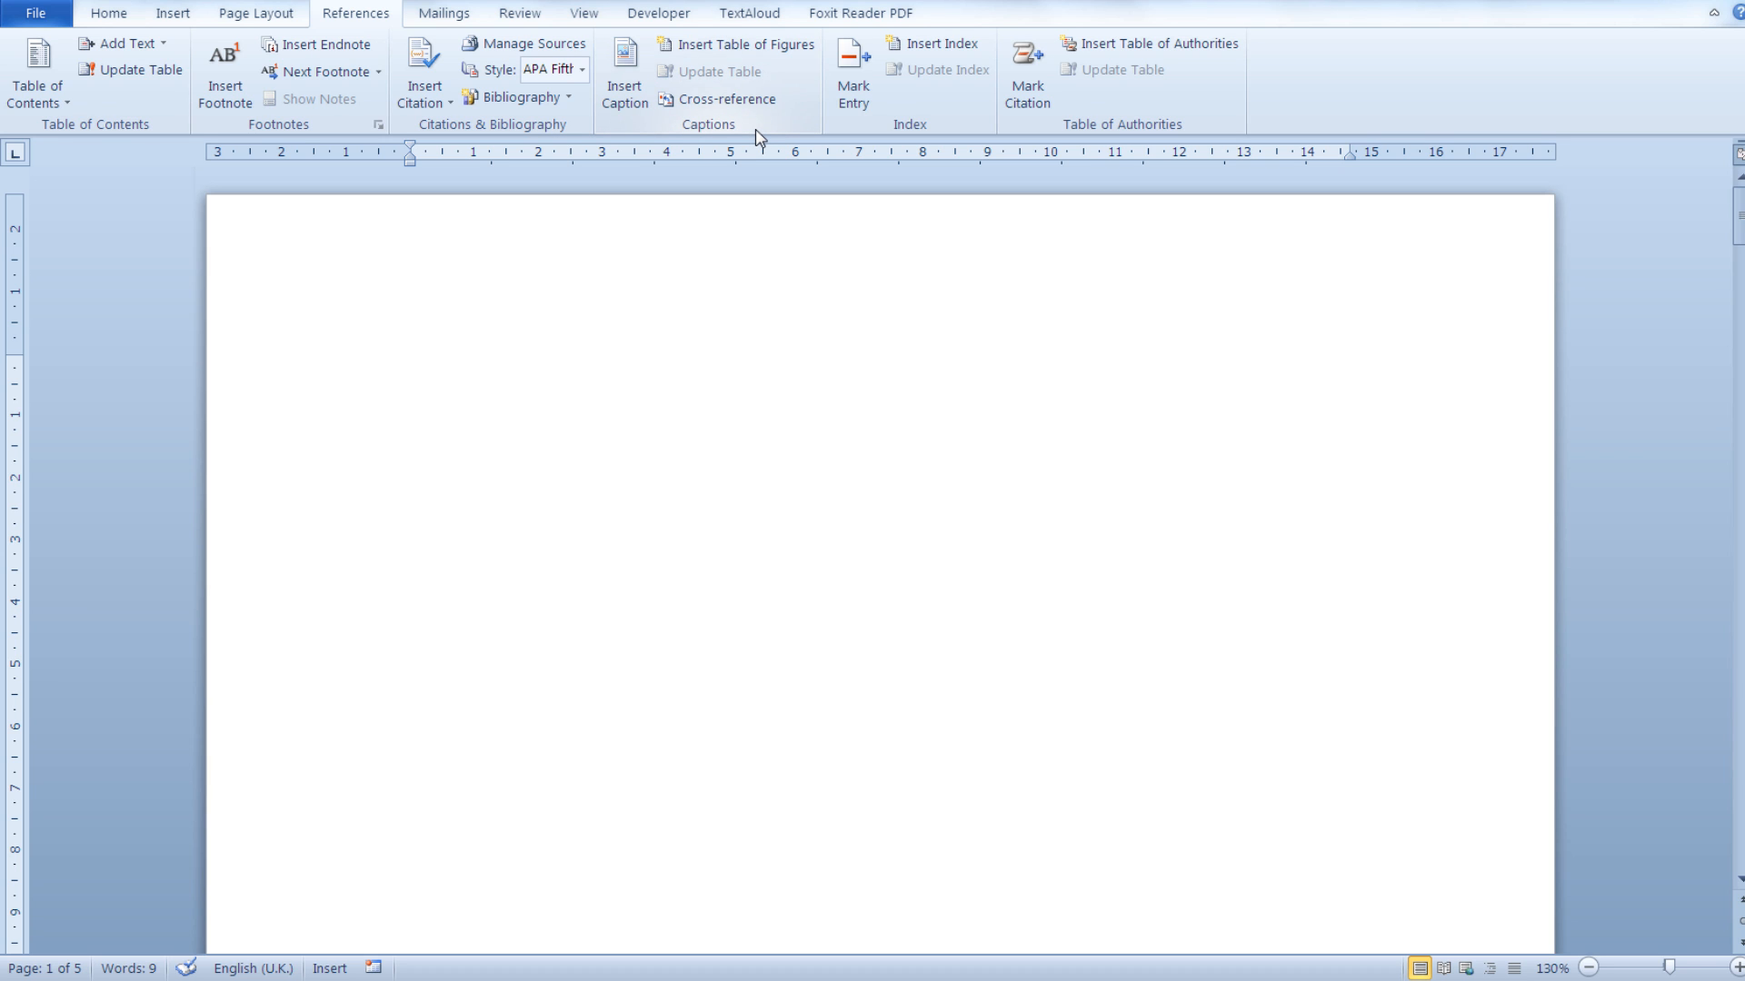
left_click(763, 56)
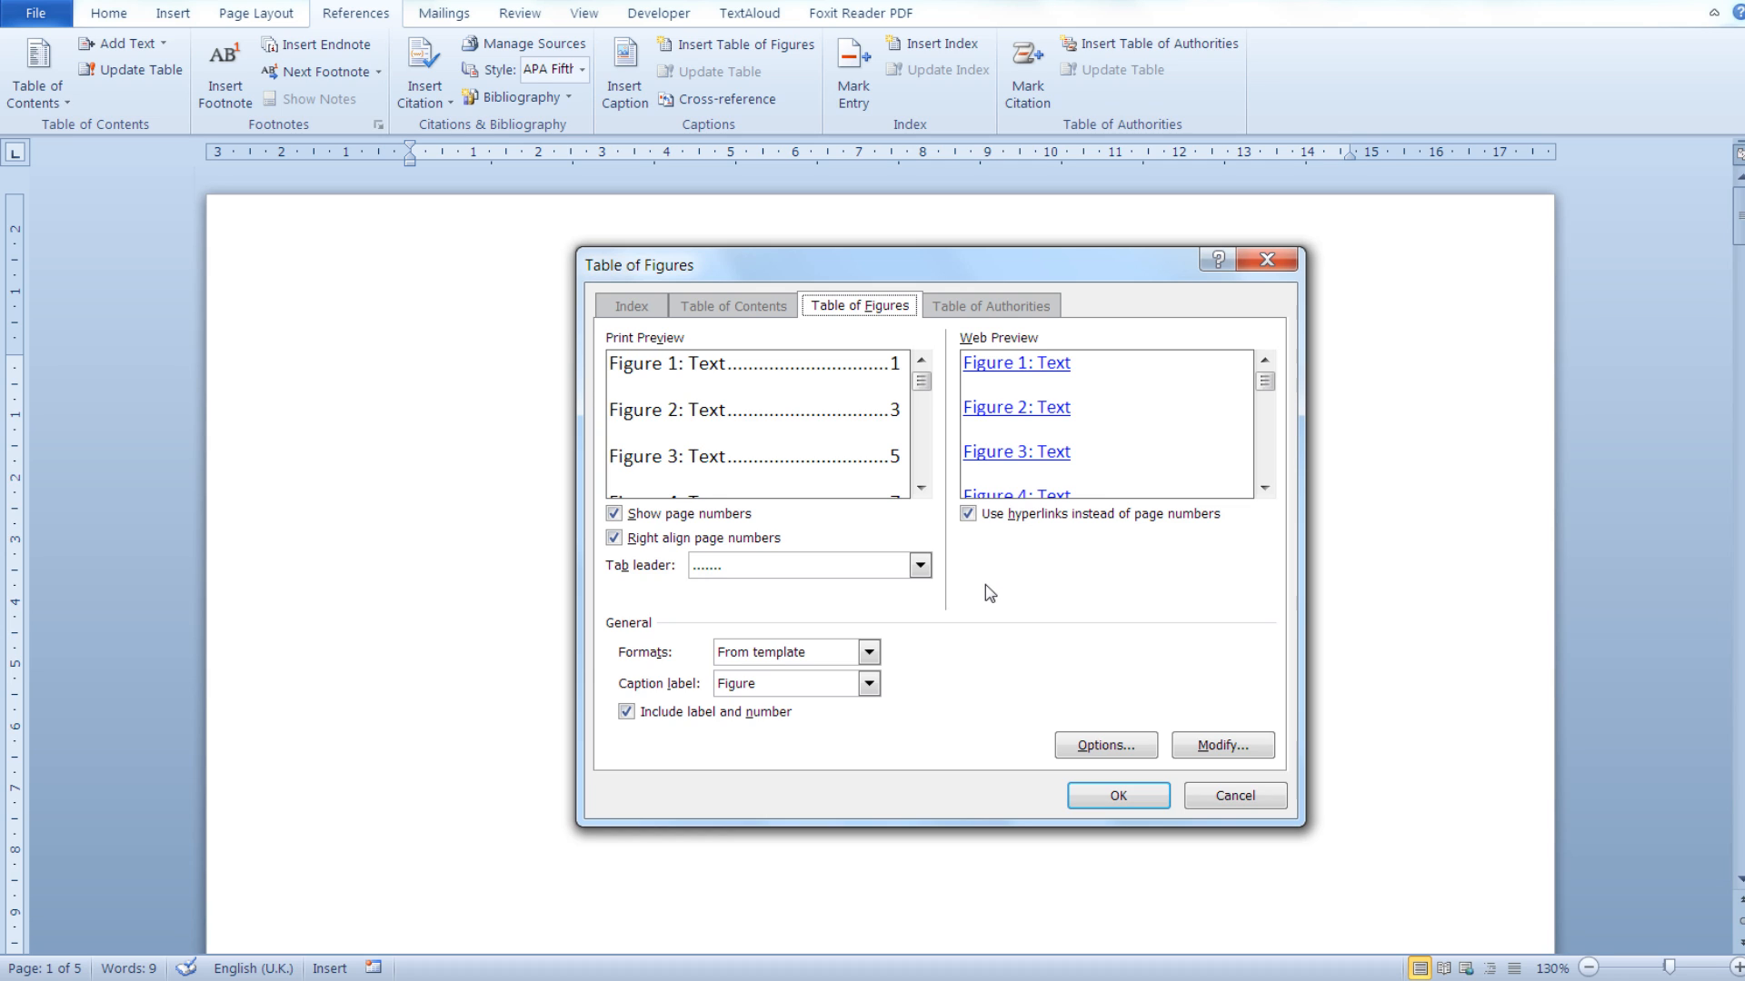
- Try the dashed and solid-line tab leaders for the table of figures
left_click(920, 566)
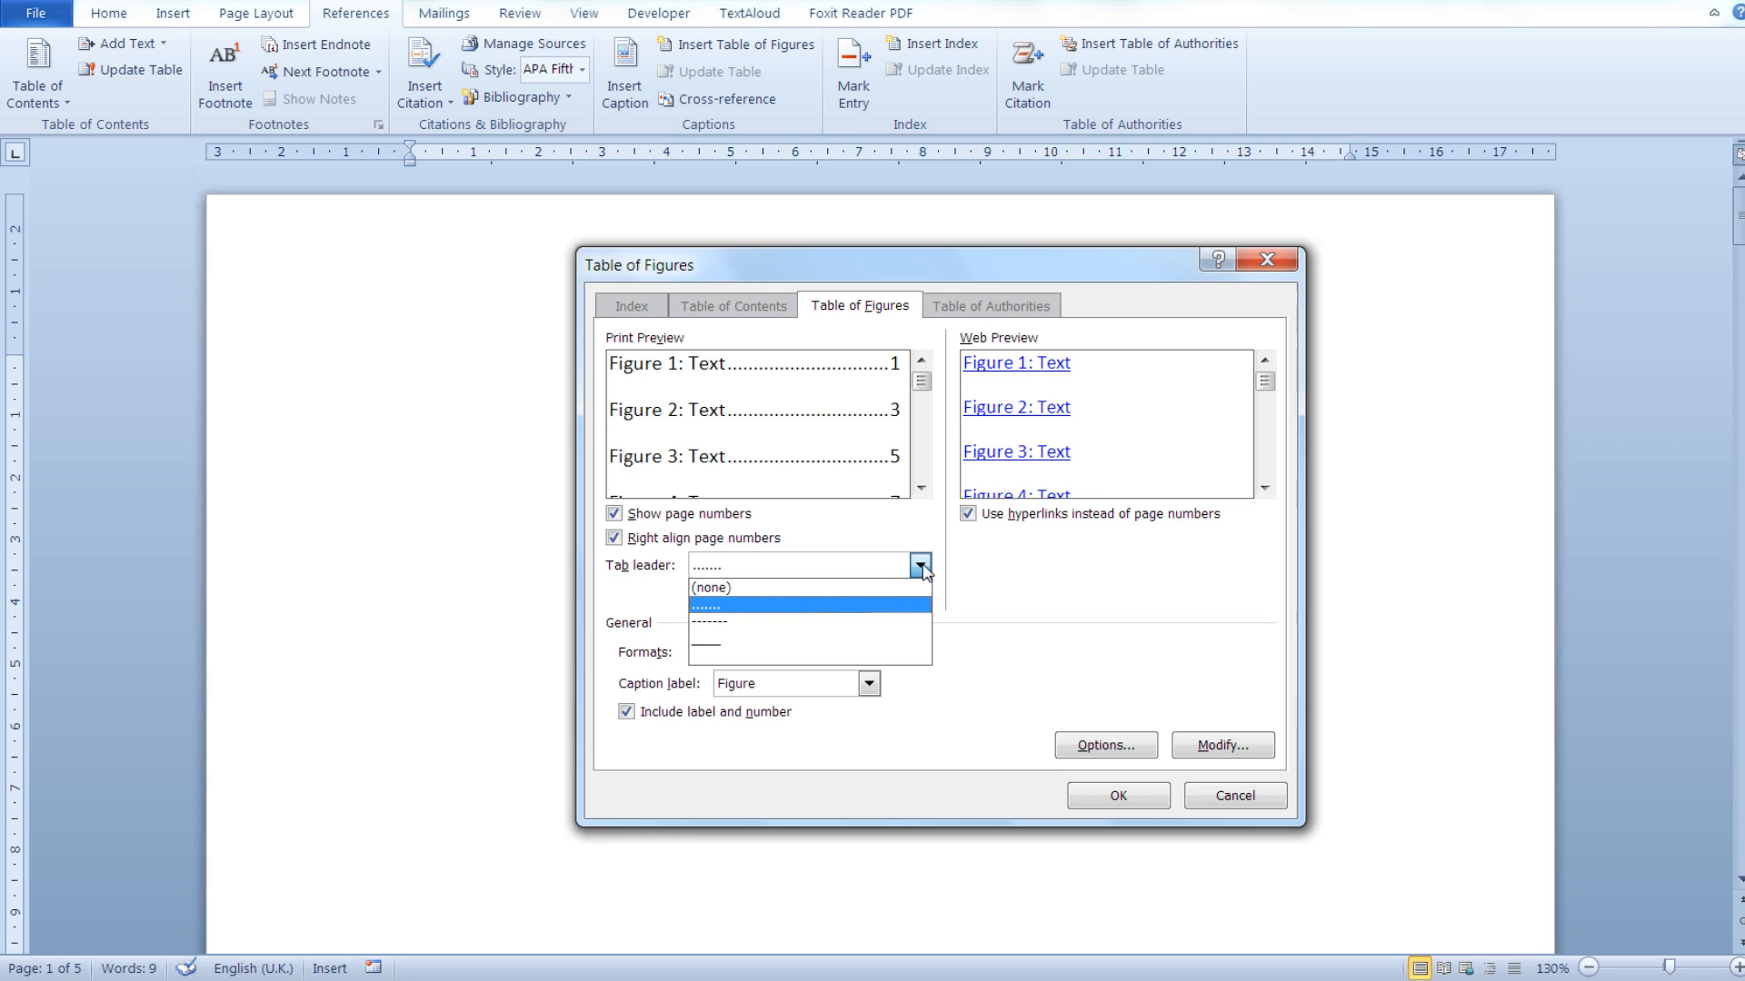
left_click(761, 622)
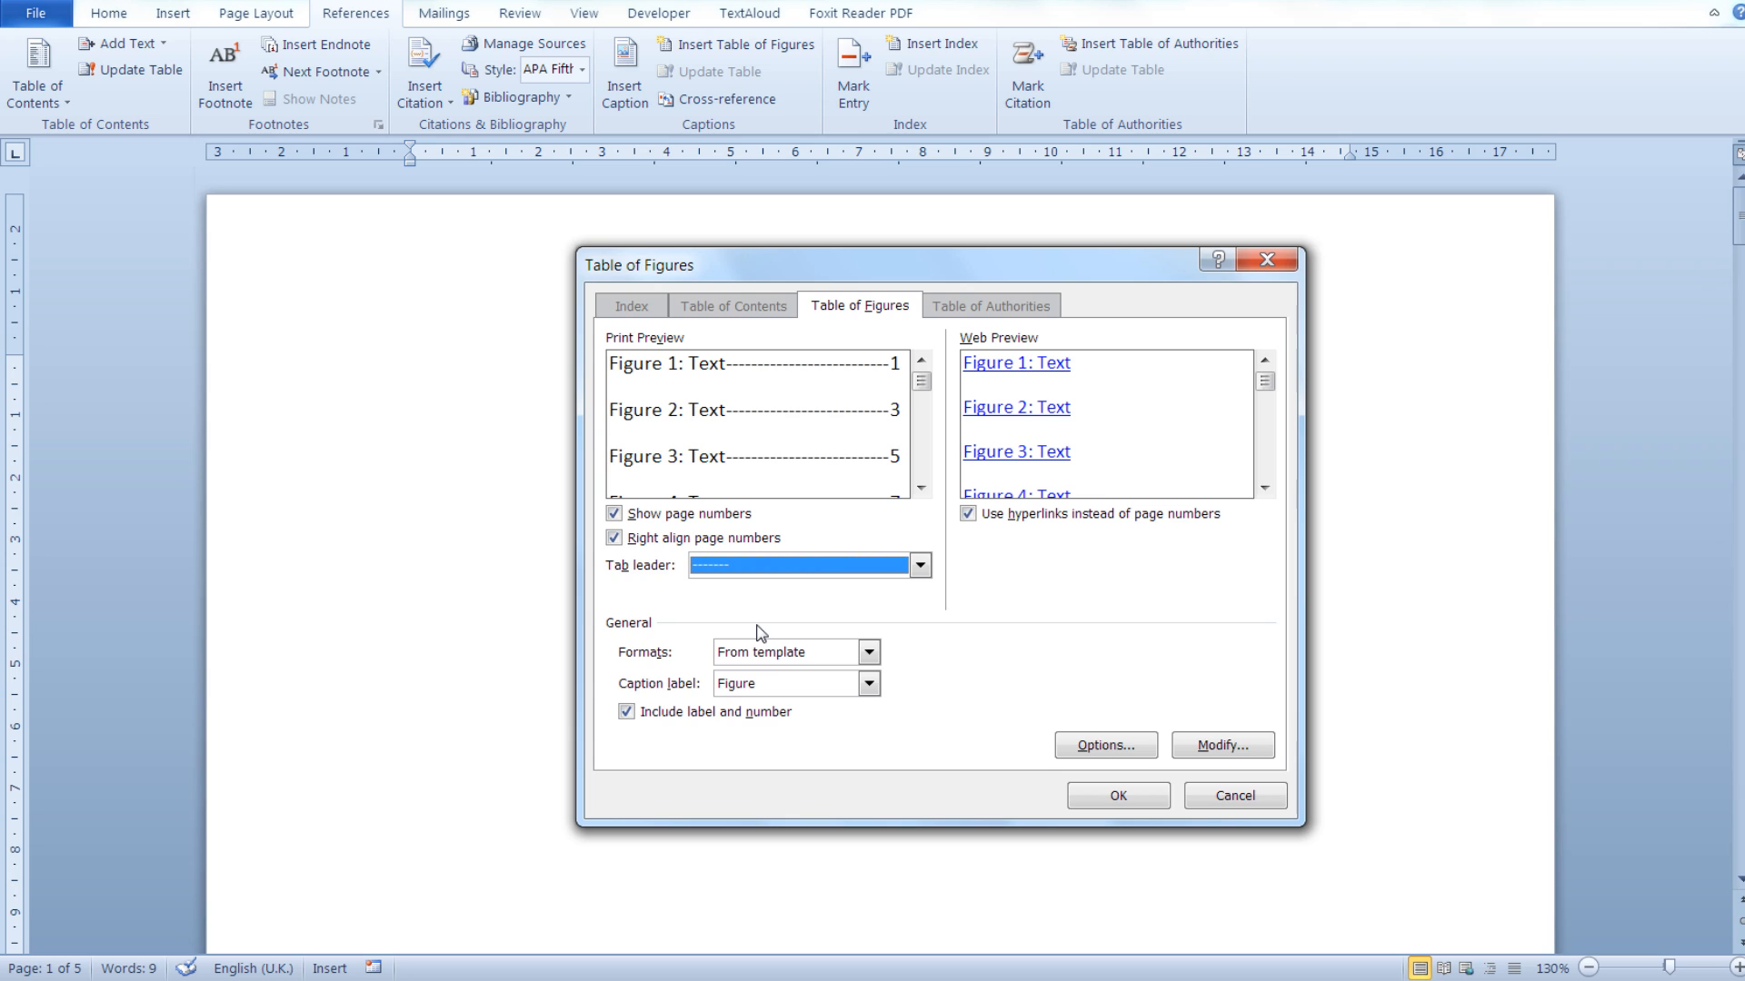
left_click(921, 565)
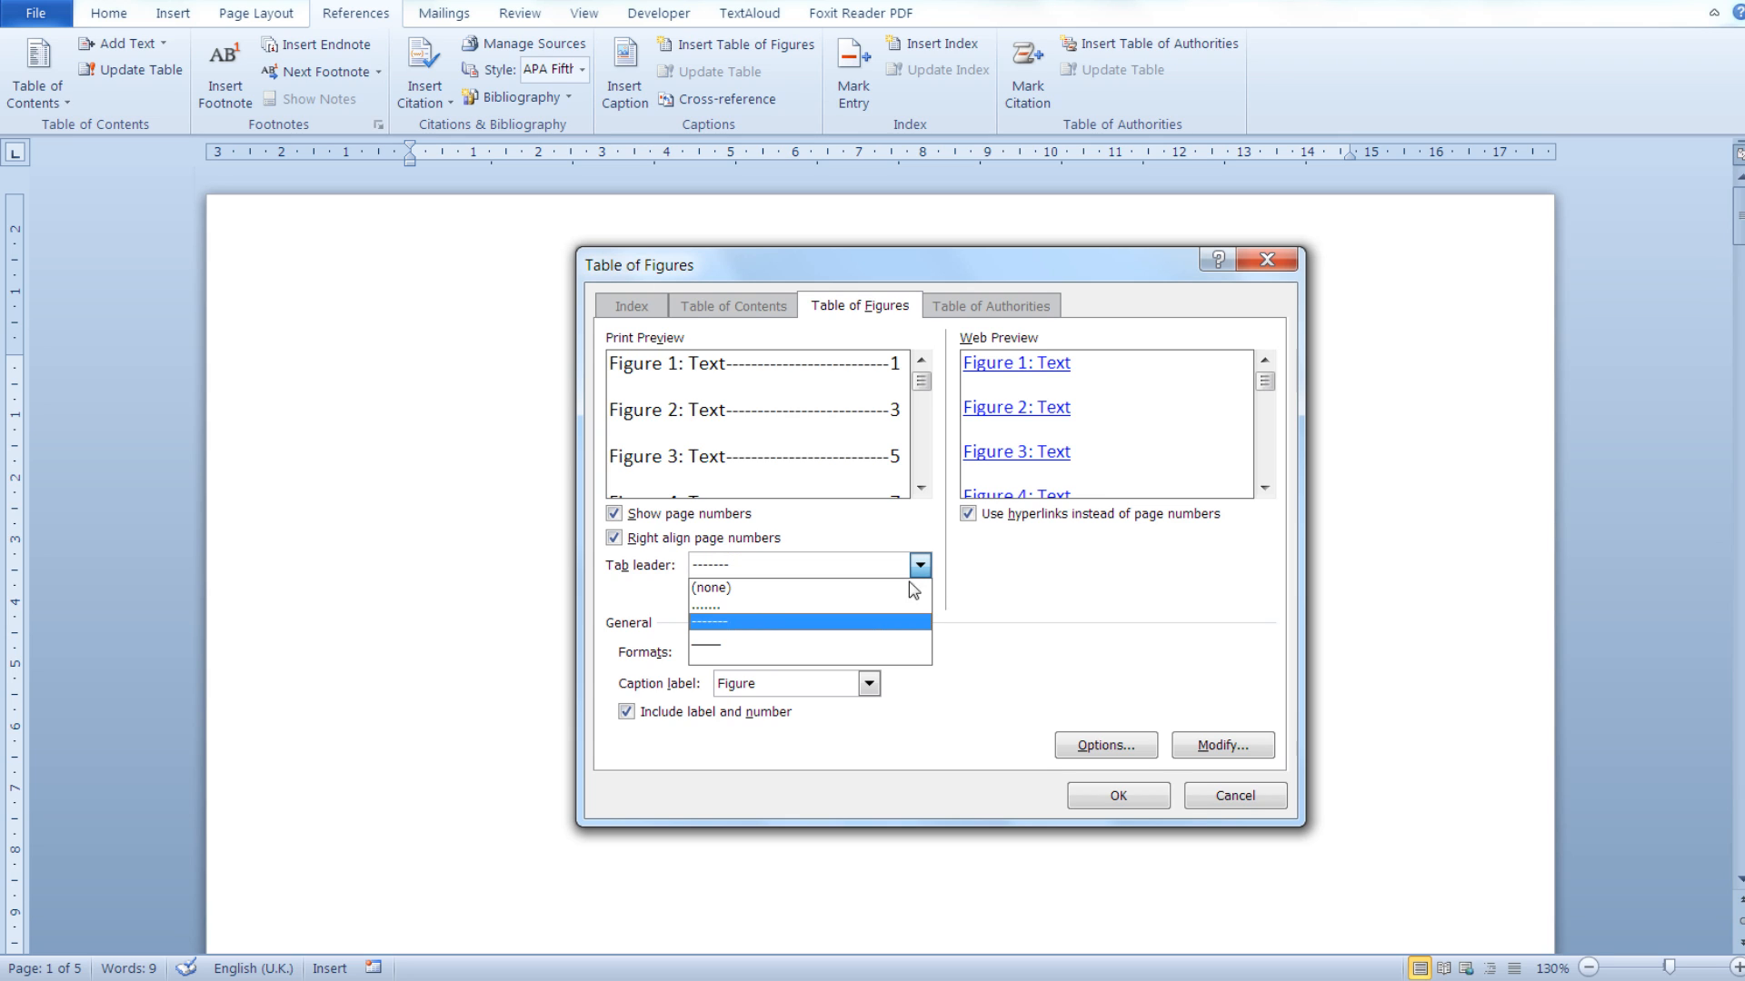
left_click(864, 643)
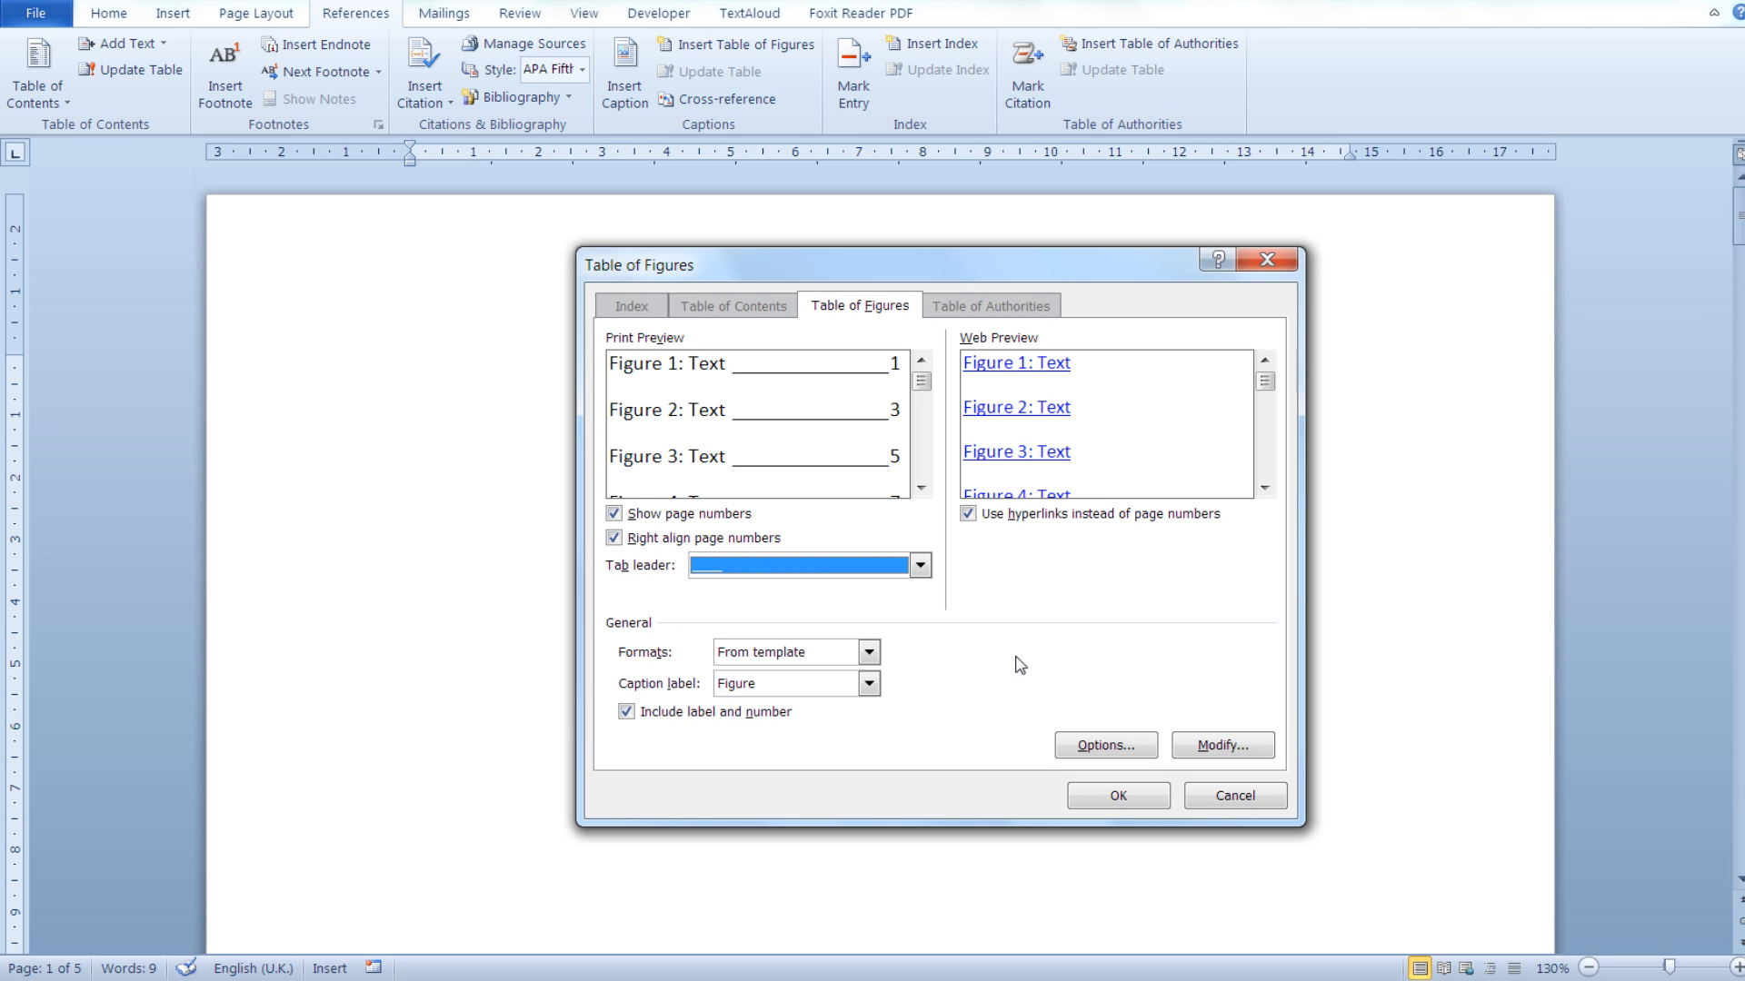
left_click(920, 565)
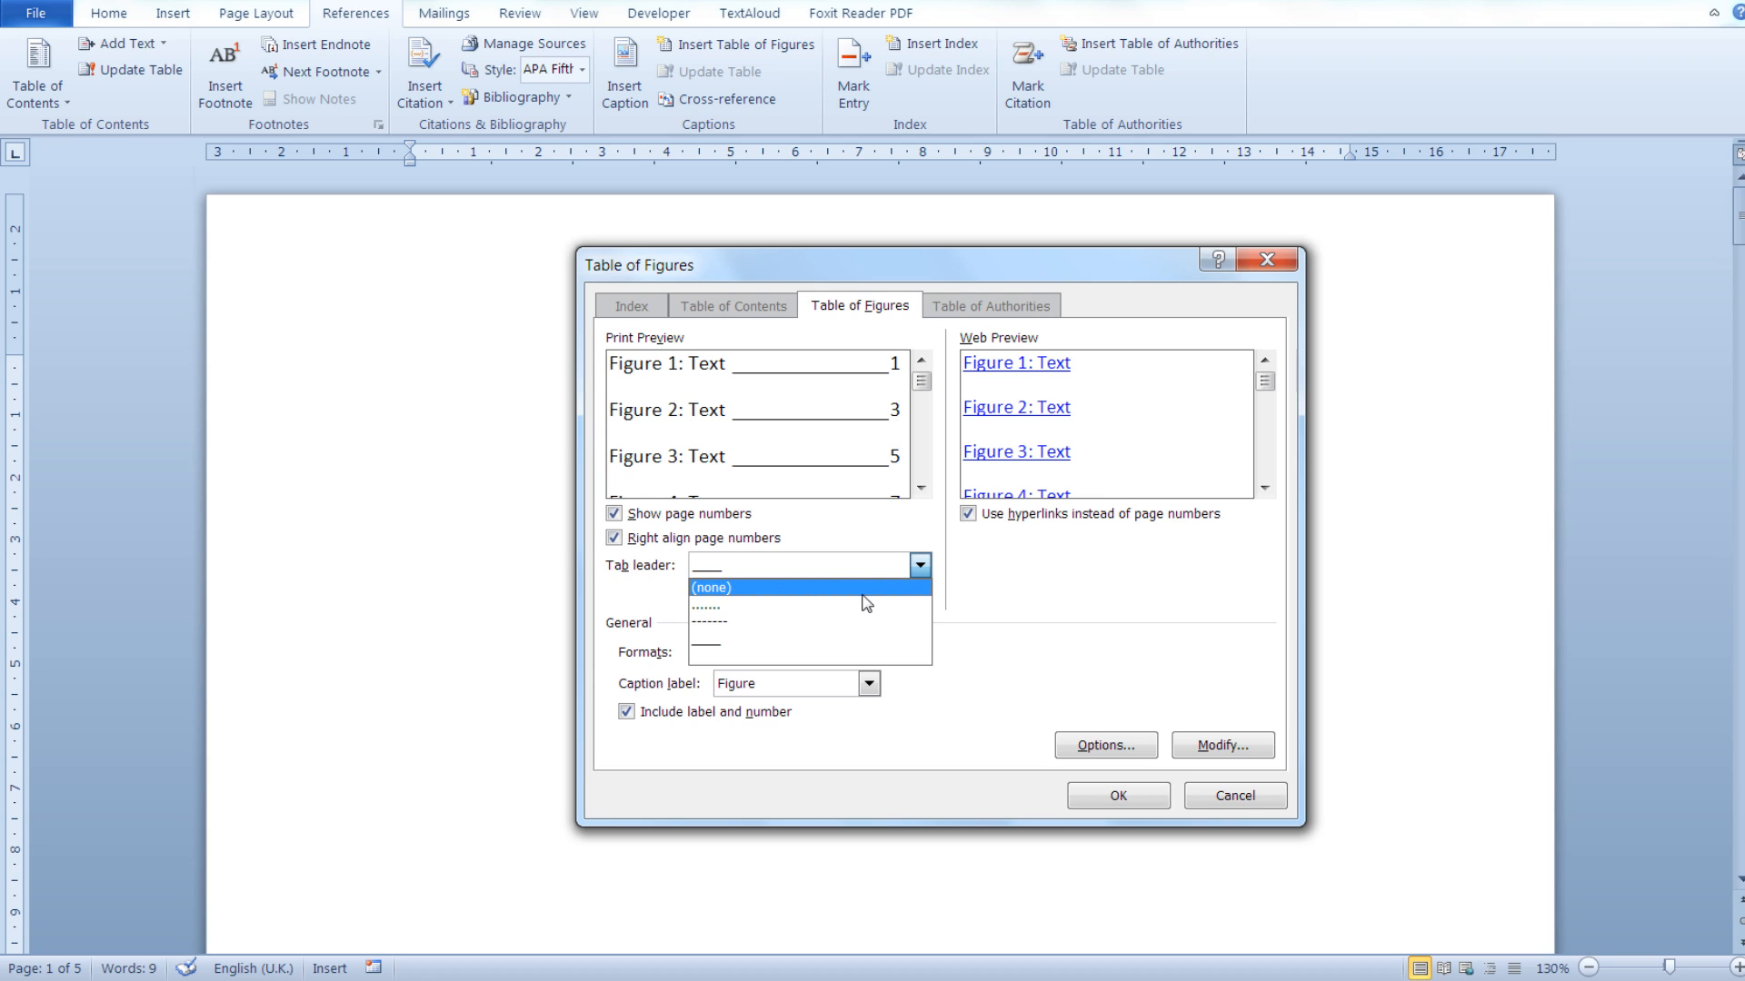
left_click(863, 643)
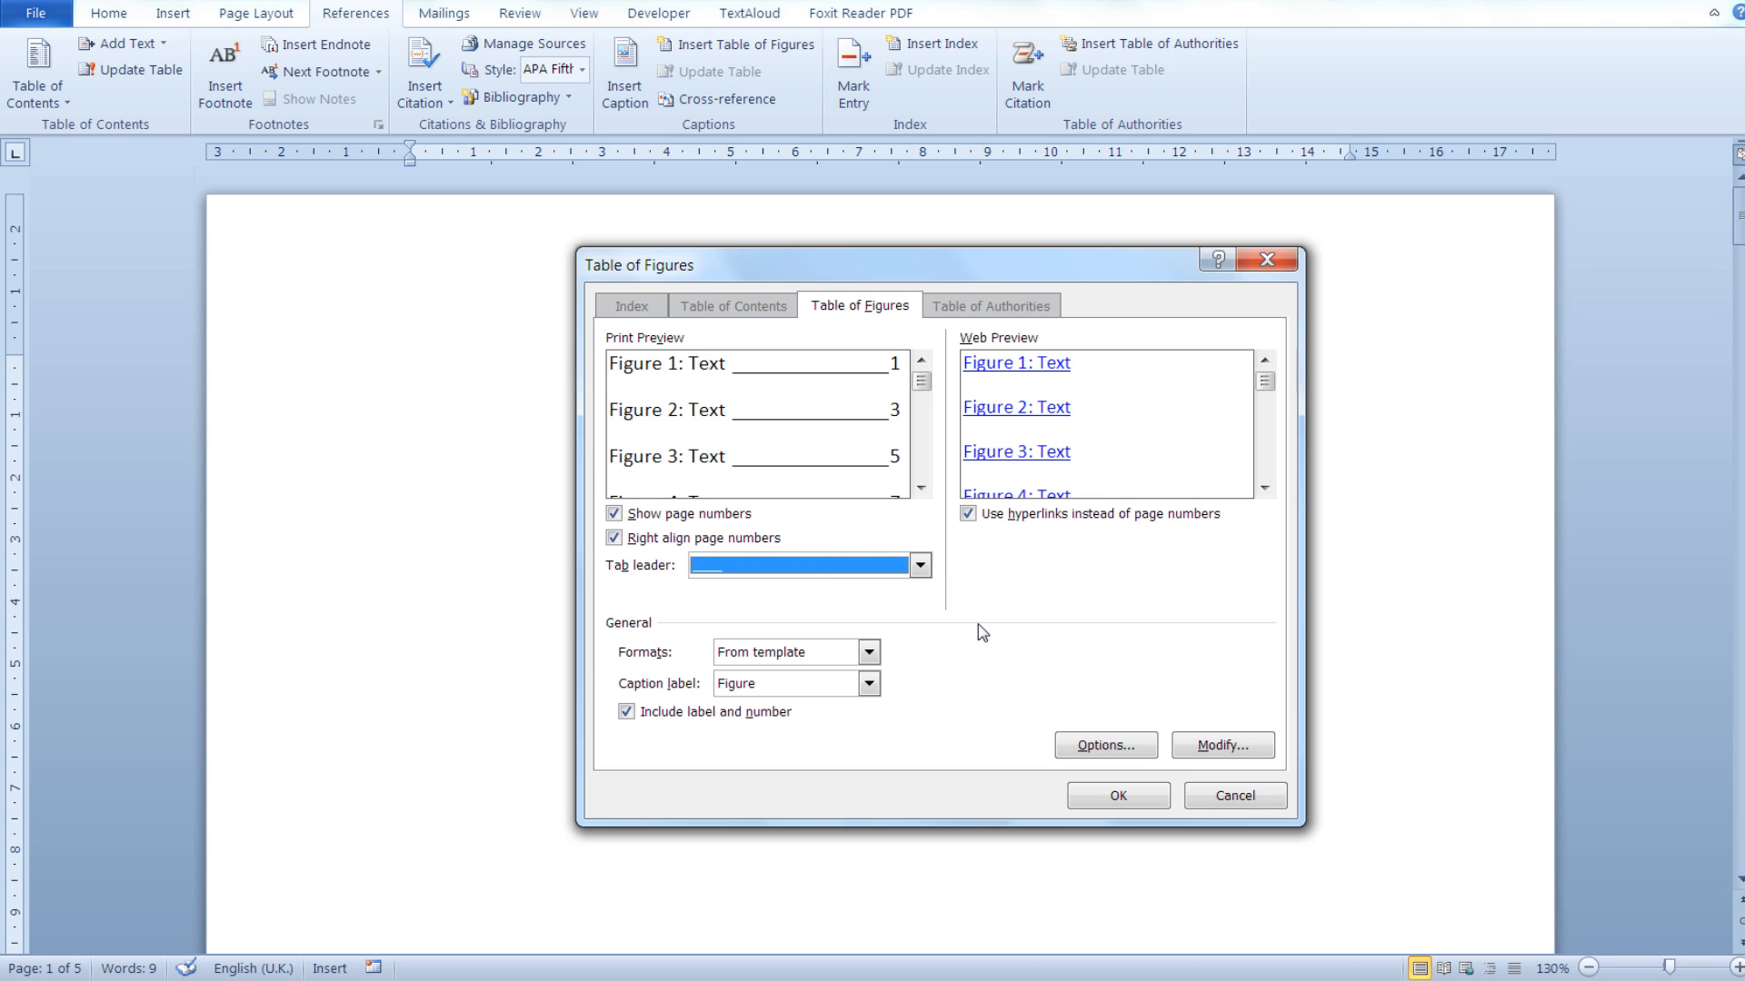
- Preview the Classic, Distinctive, Centered, Formal and Simple formats for the table of figures
left_click(868, 652)
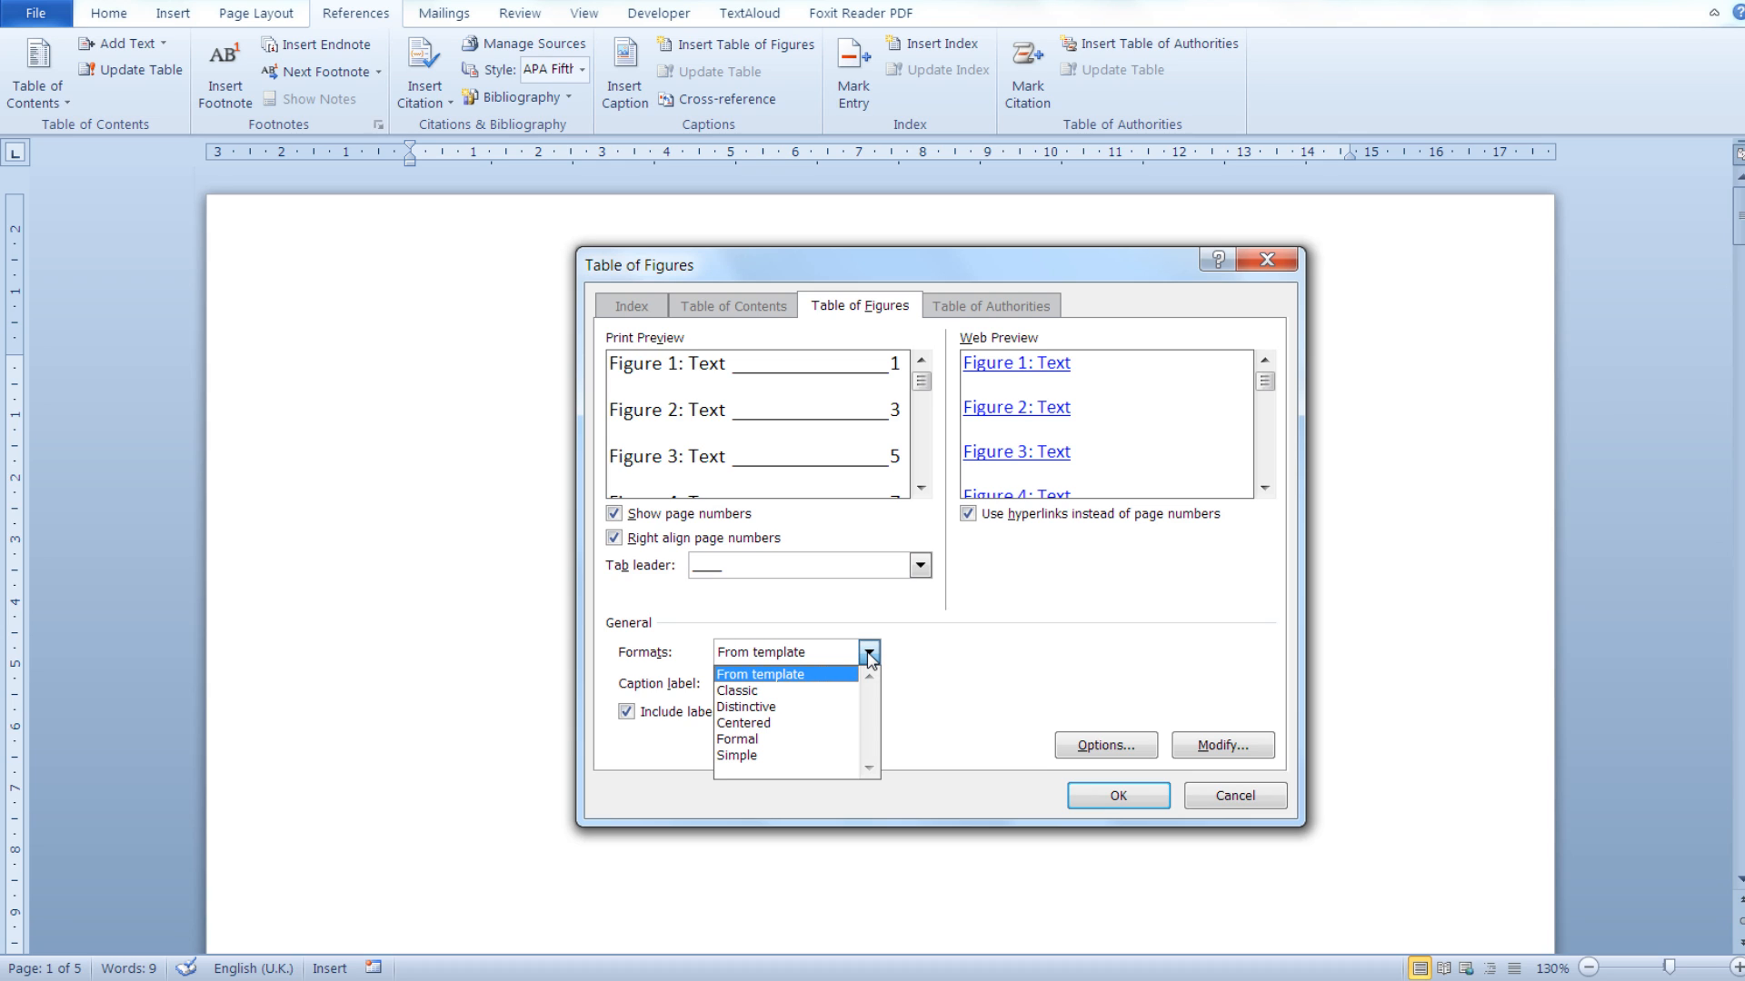
left_click(827, 706)
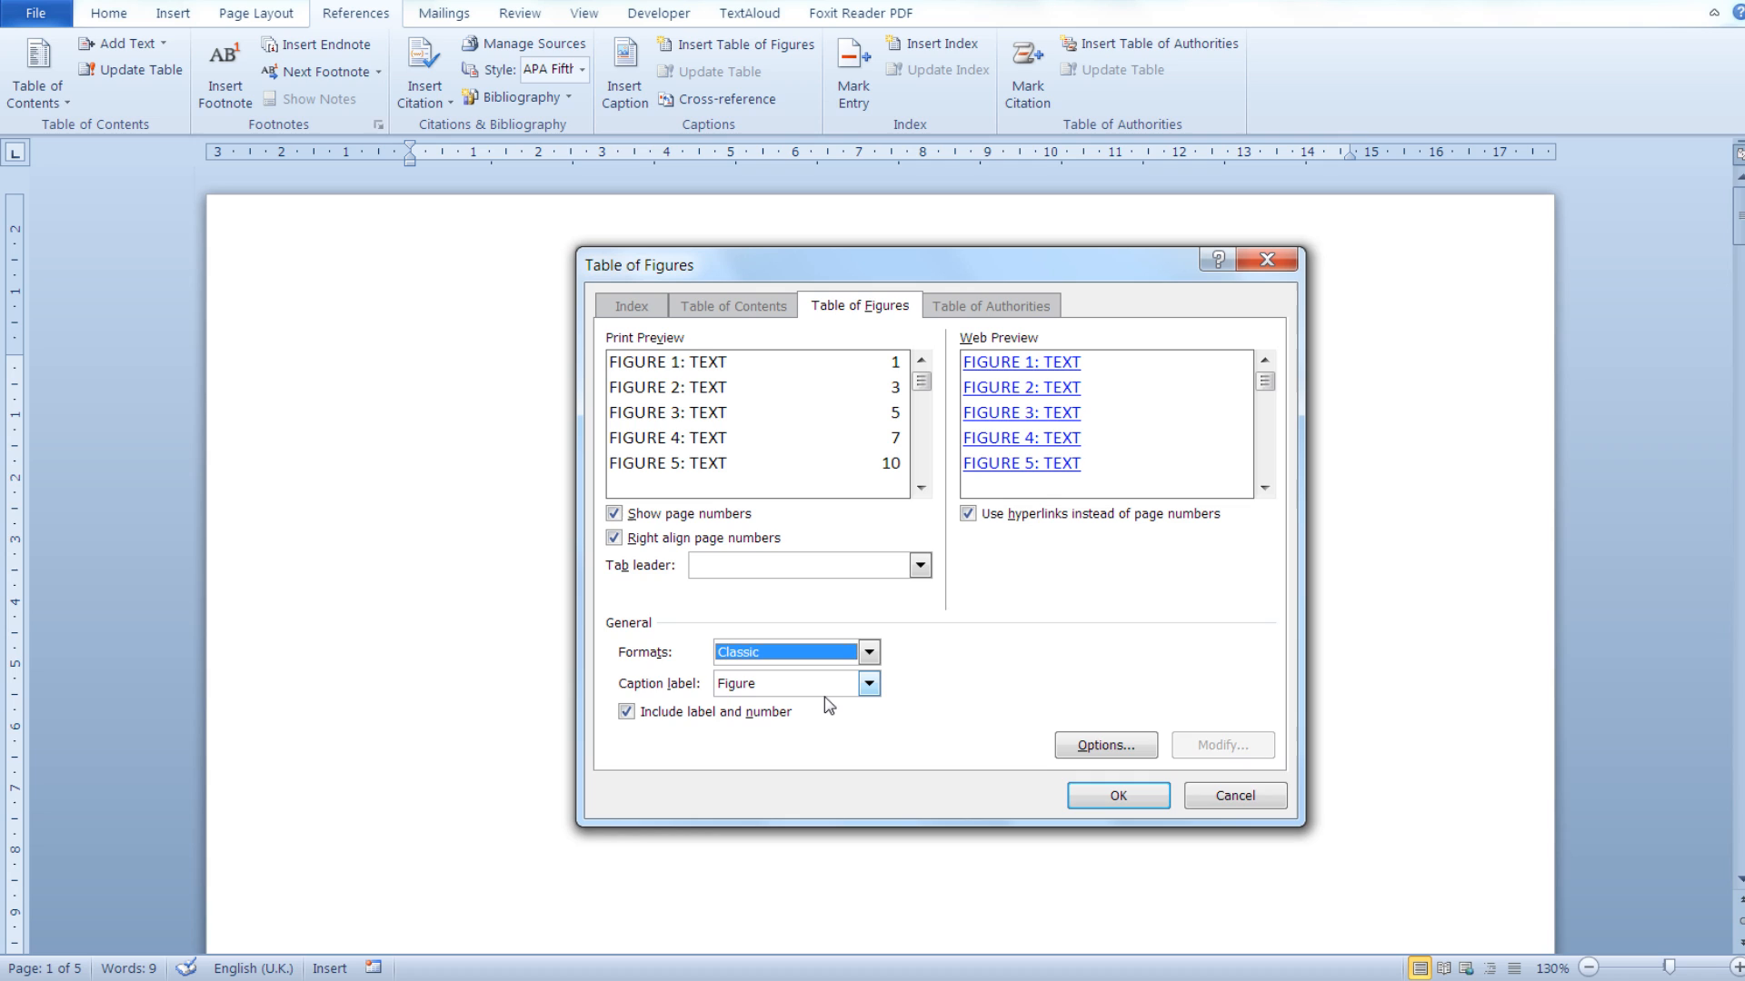
left_click(869, 652)
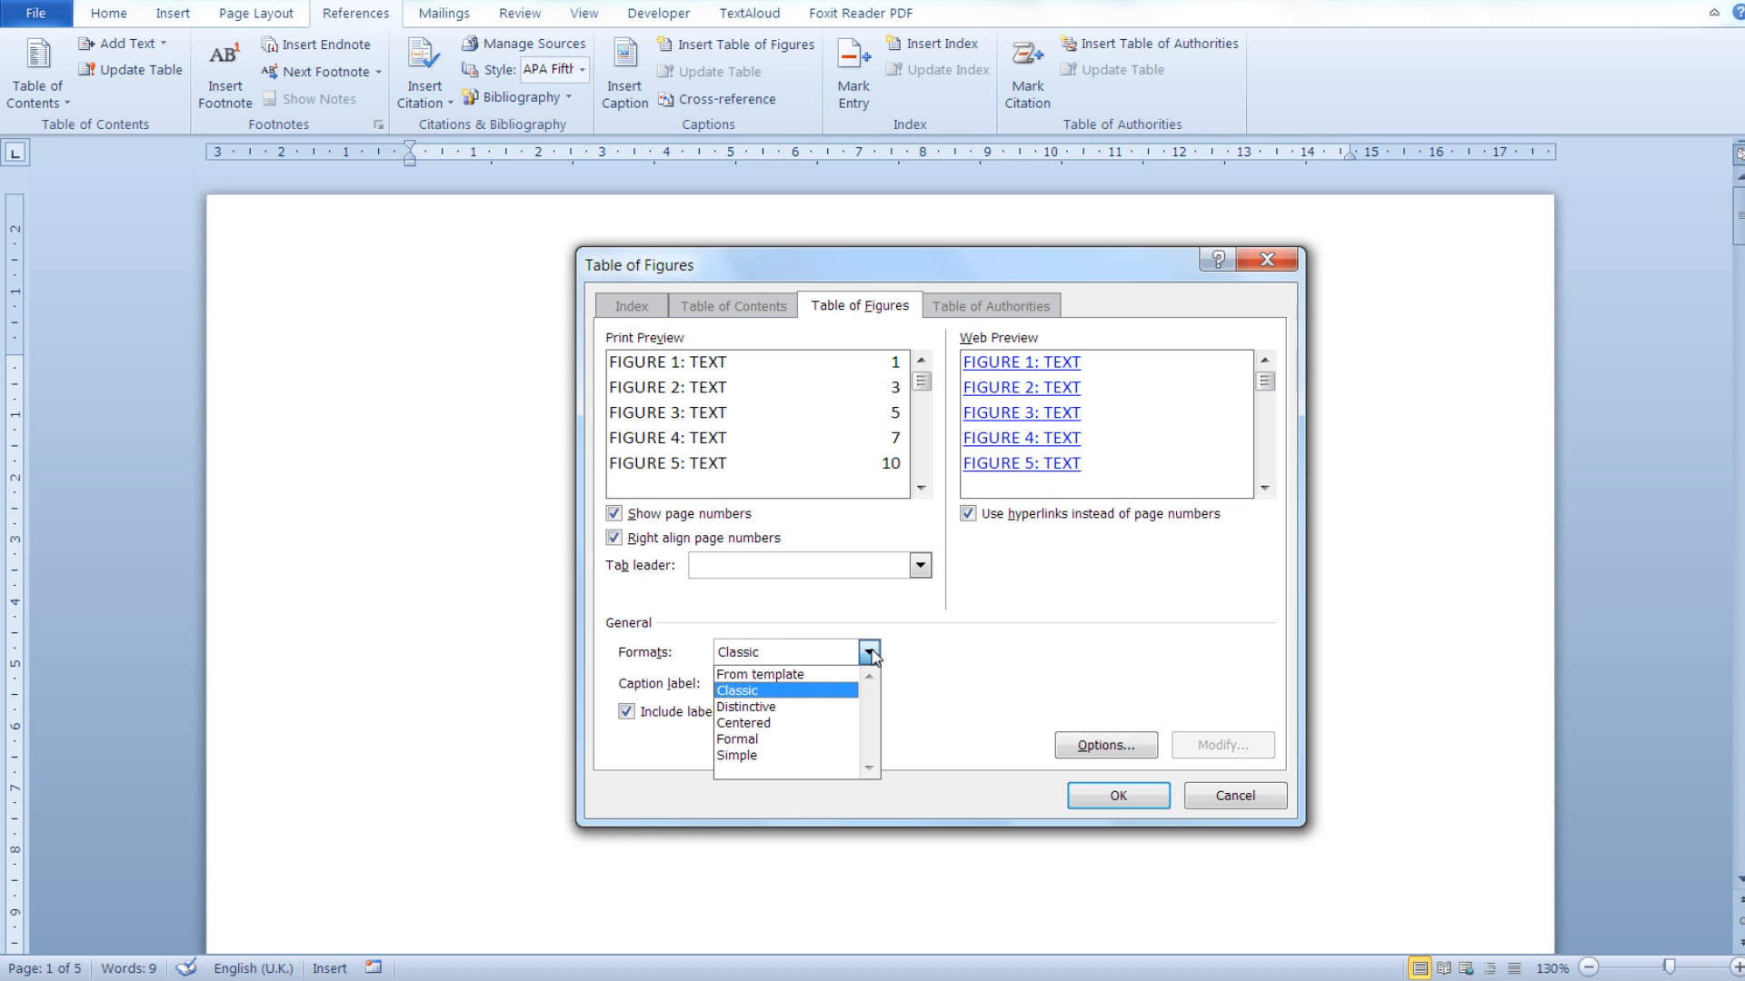
left_click(816, 713)
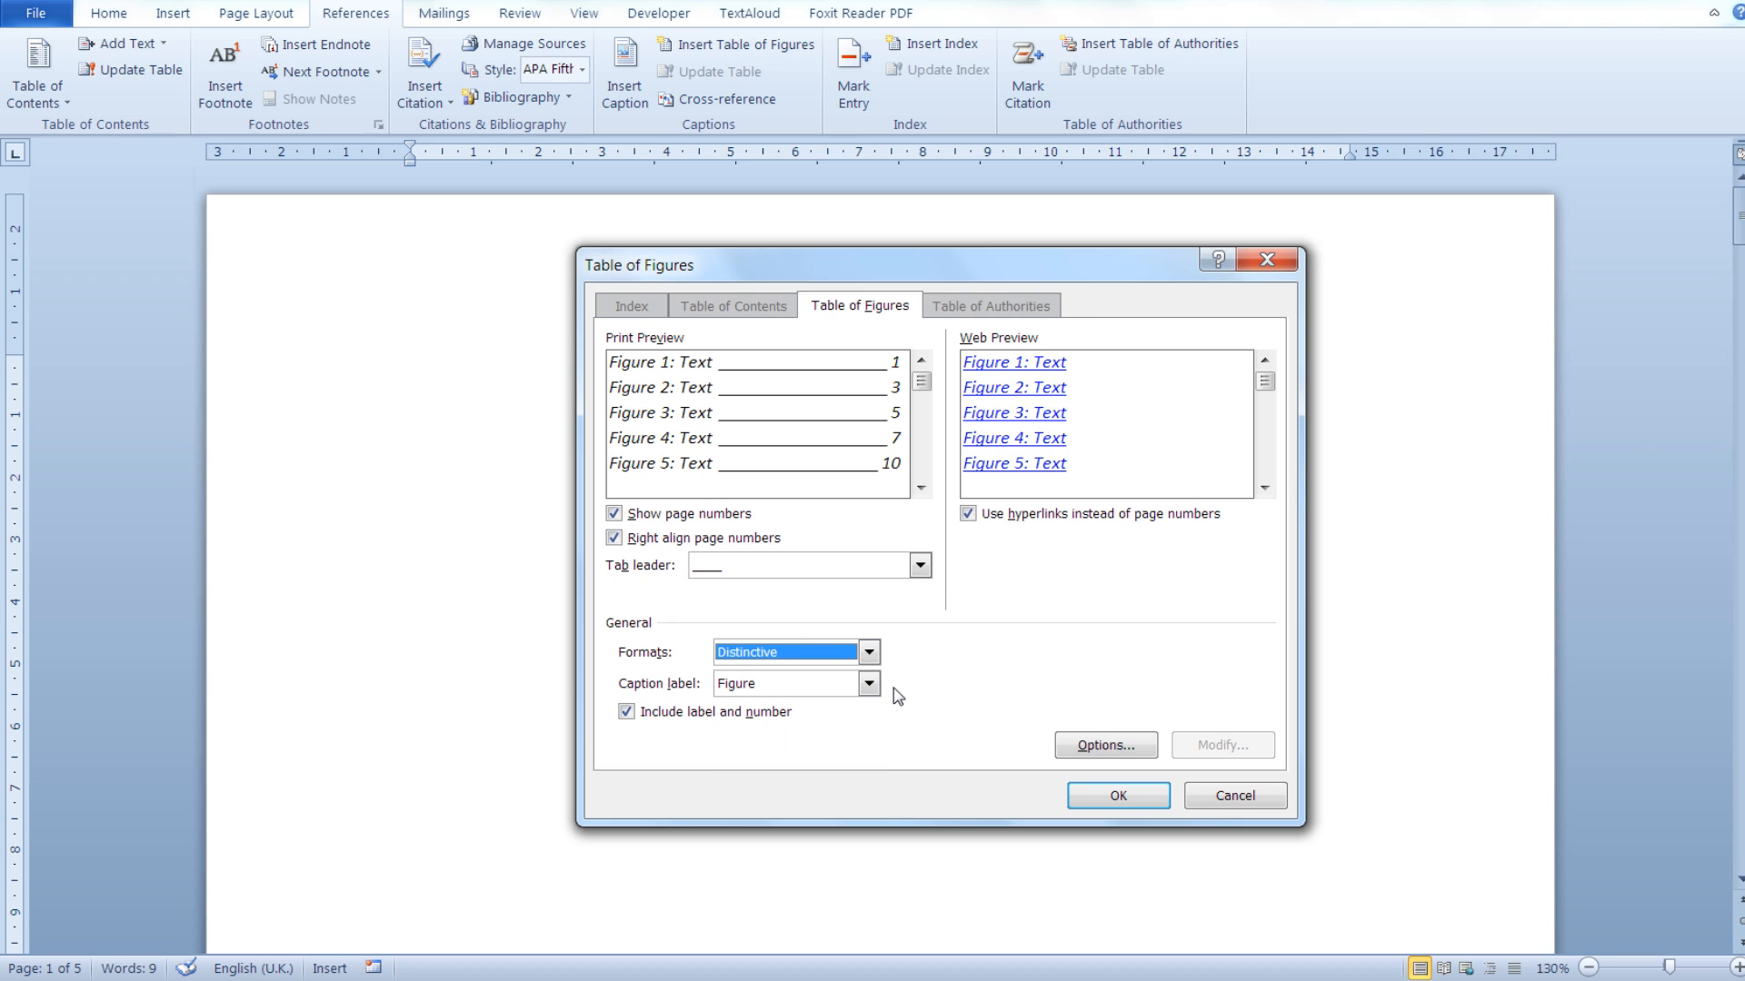
left_click(867, 652)
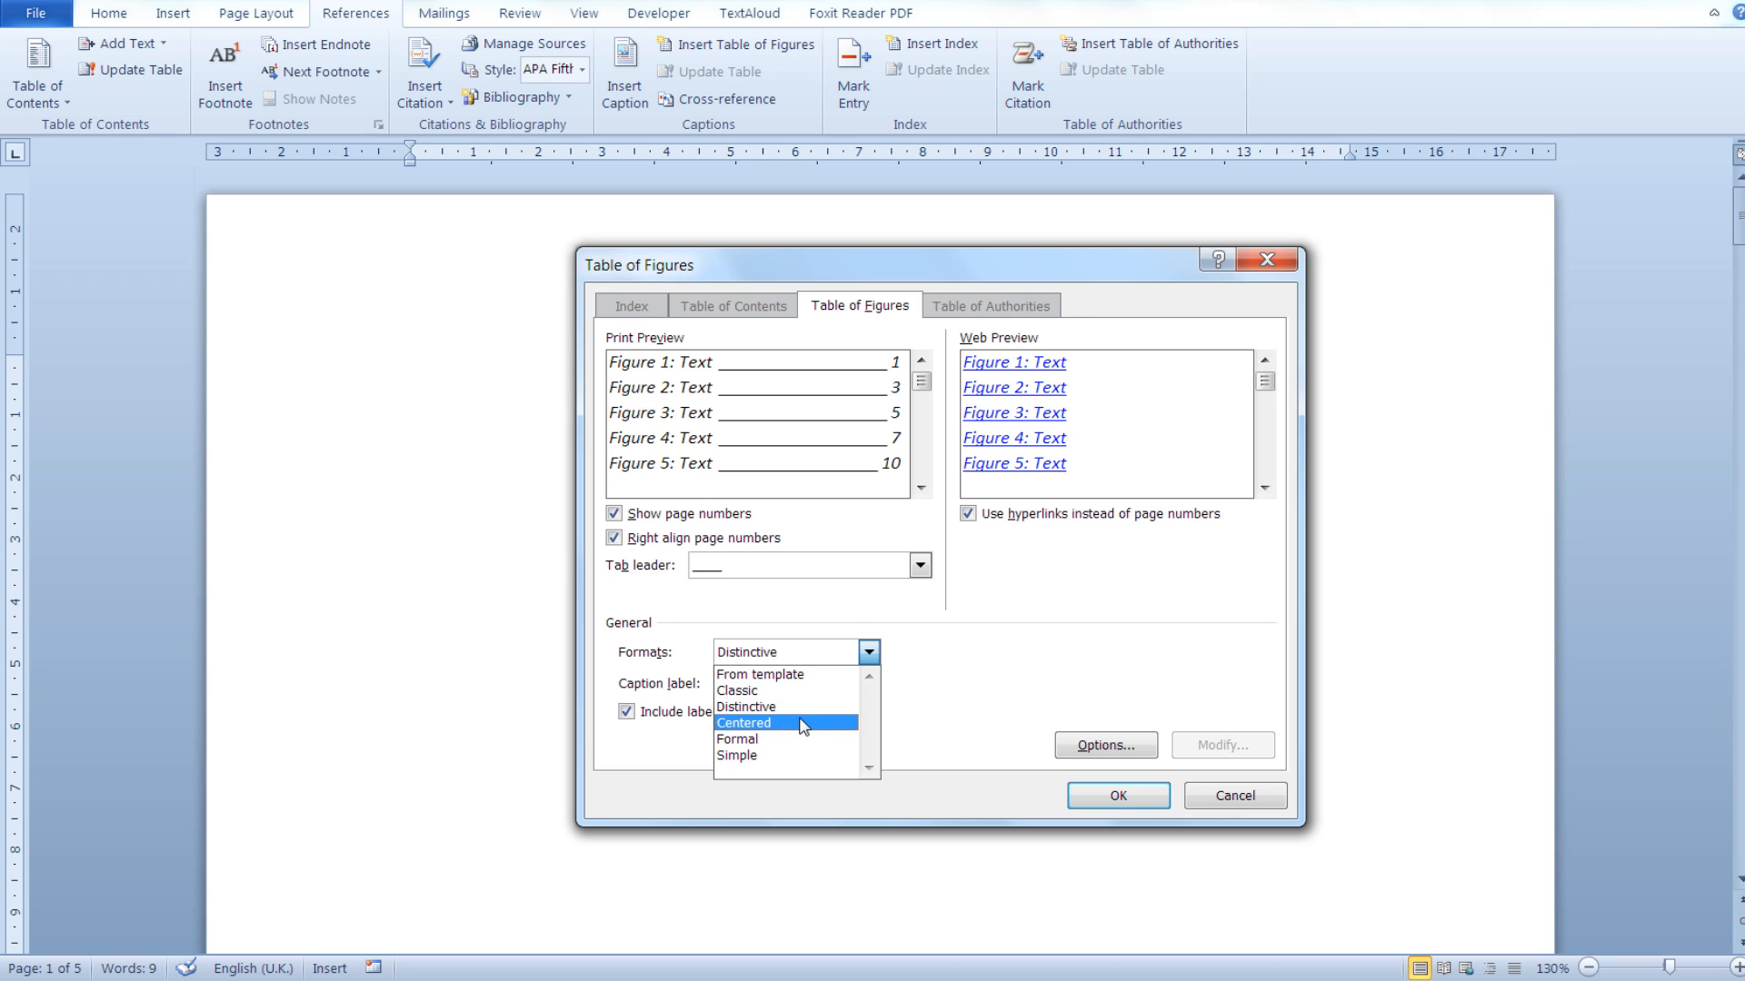
left_click(803, 722)
left_click(869, 653)
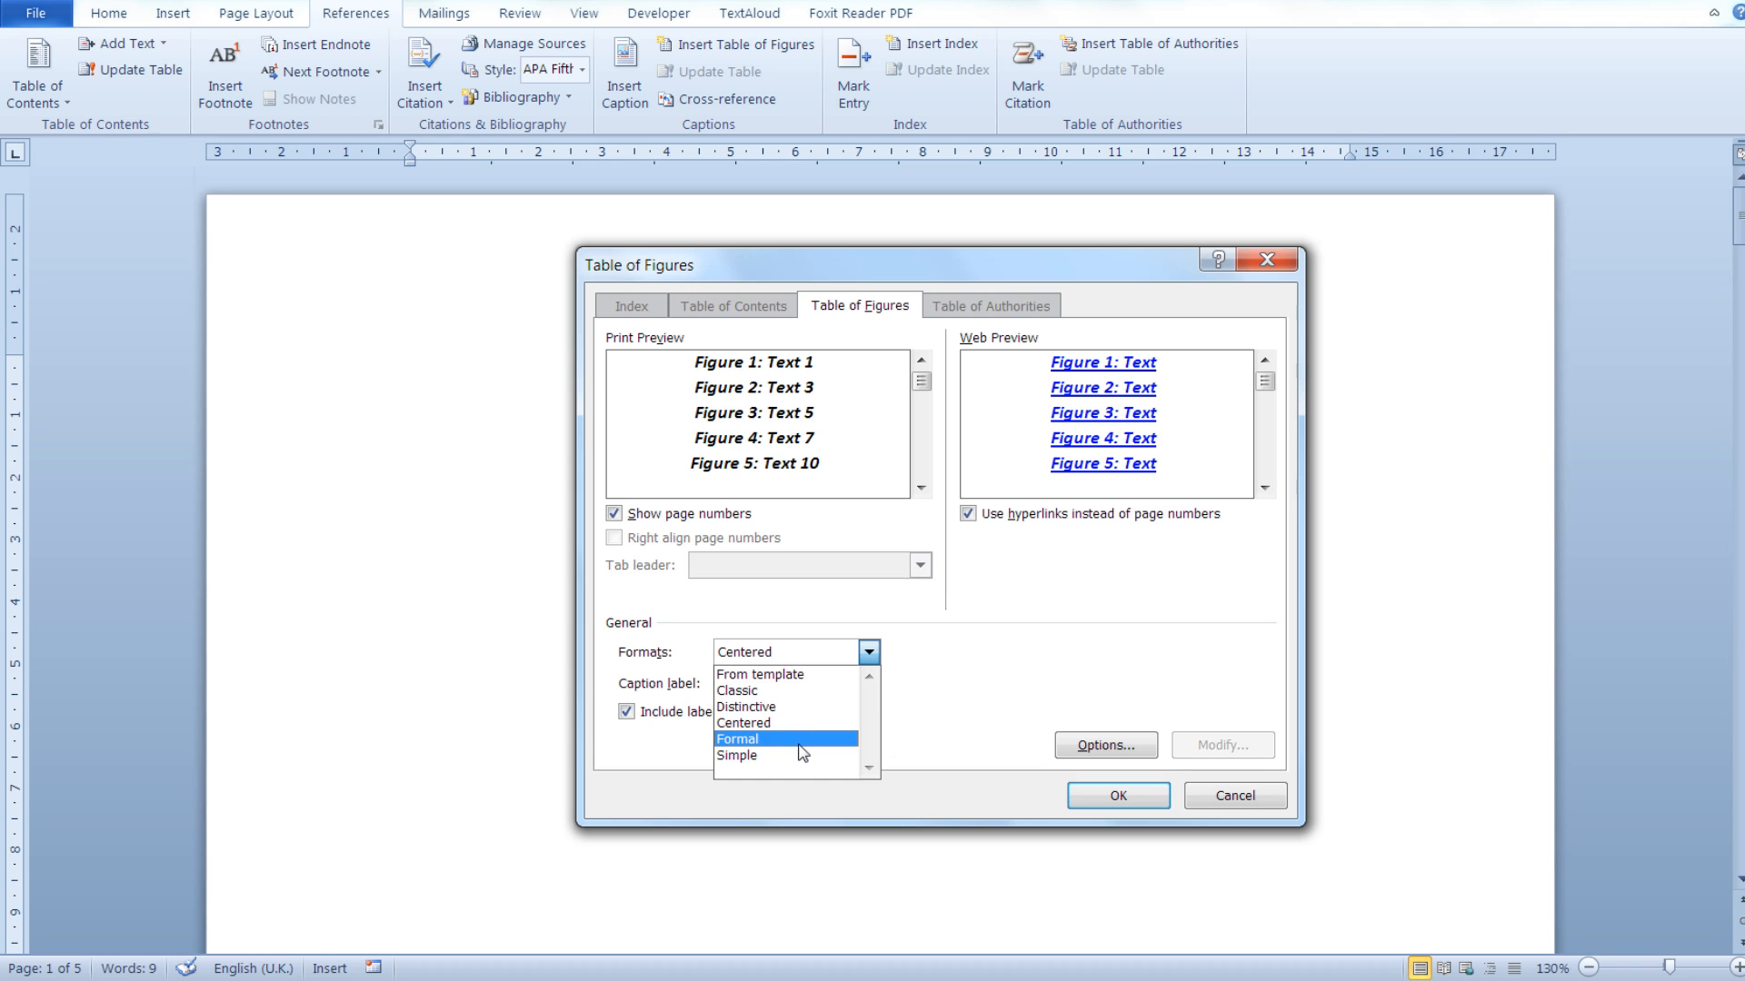
left_click(805, 755)
left_click(869, 652)
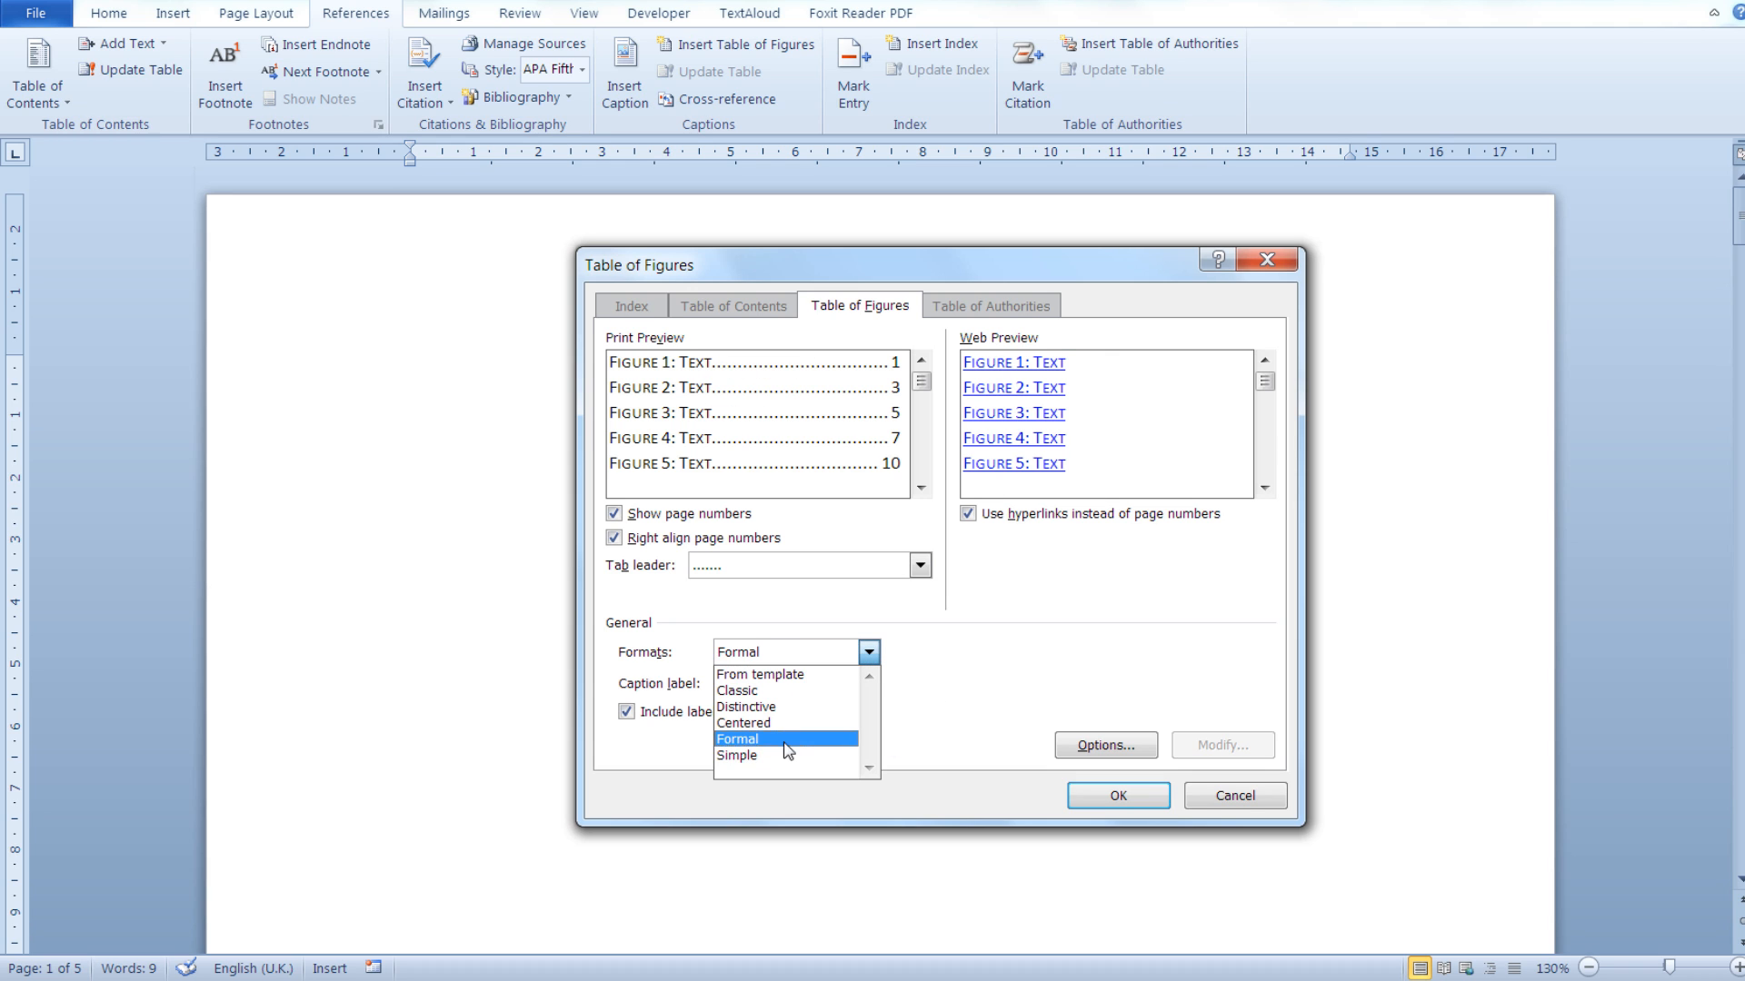
left_click(789, 764)
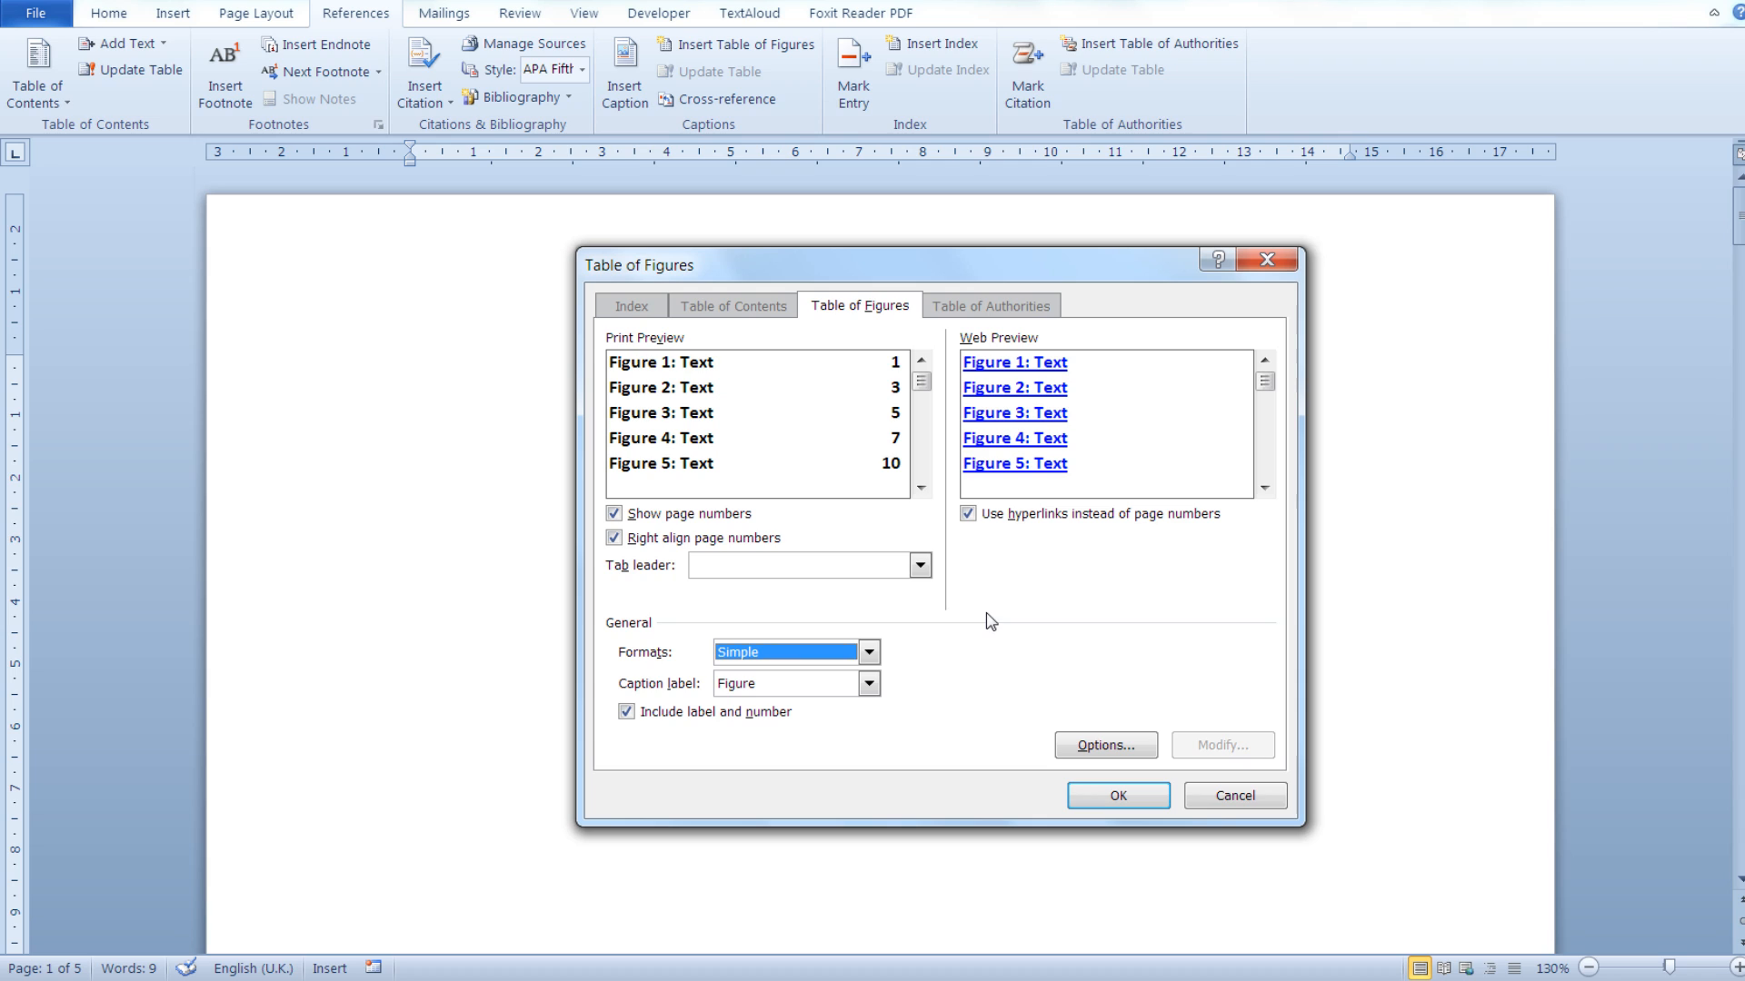
left_click(870, 659)
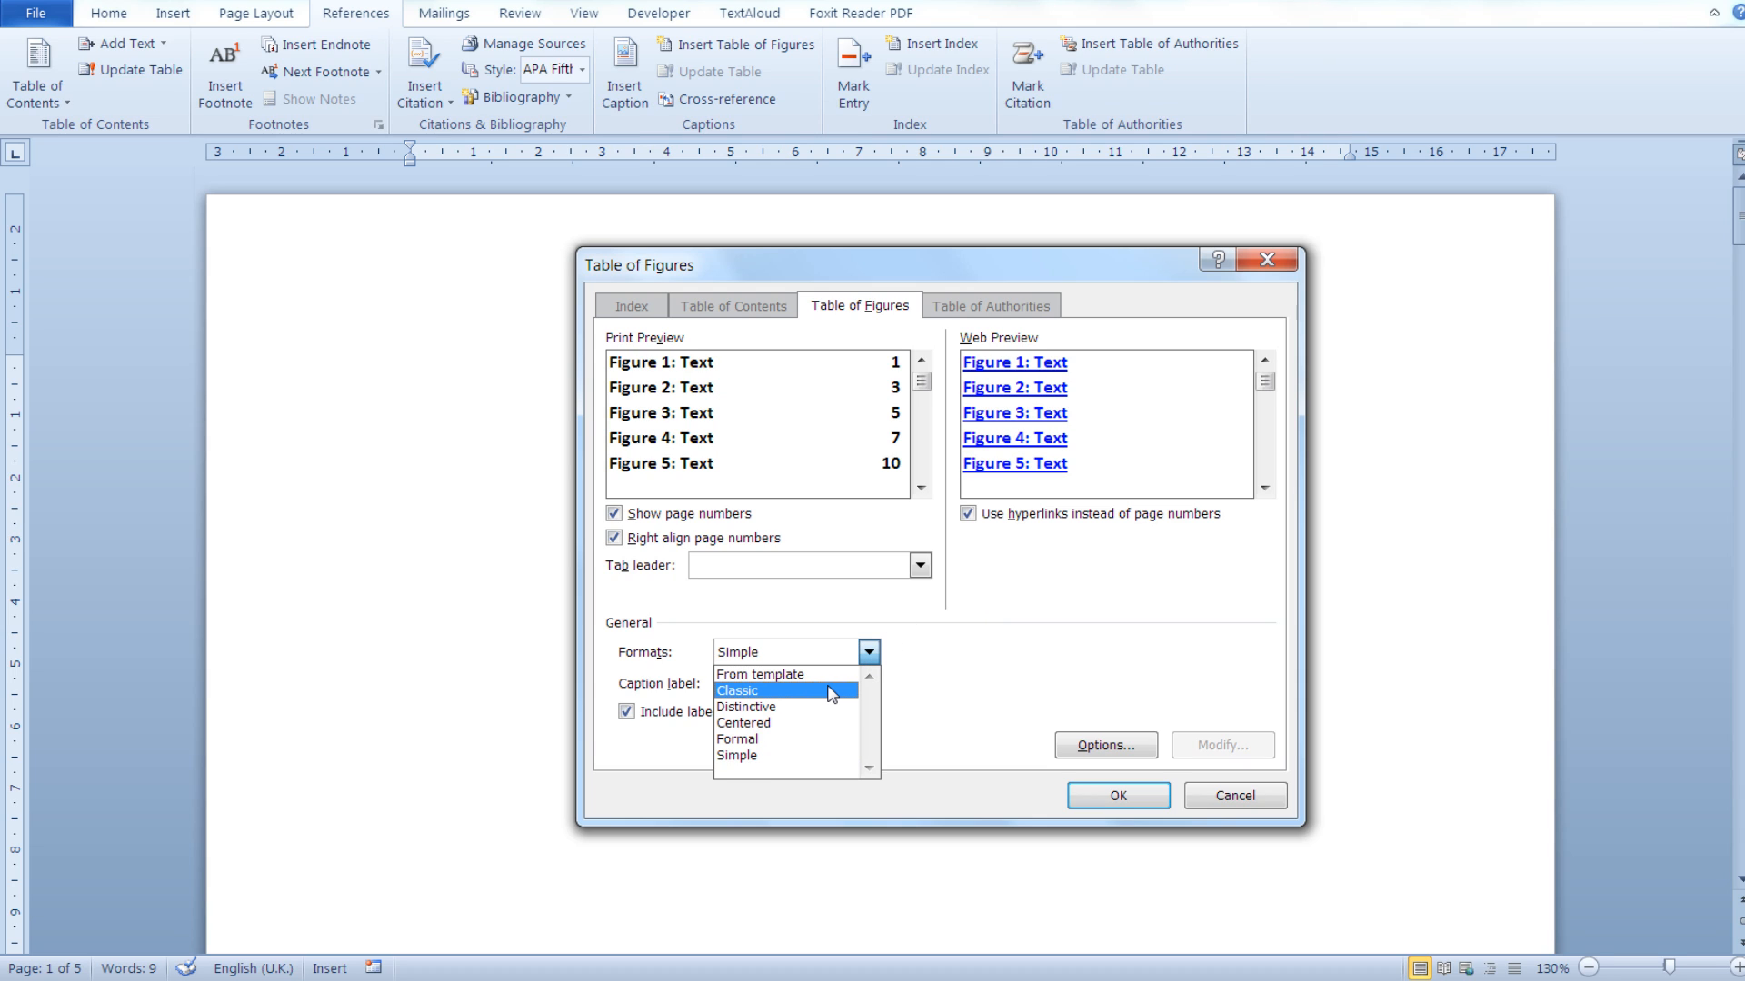
left_click(830, 692)
- Set the table of figures format to Formal and insert the table on the first page
left_click(870, 654)
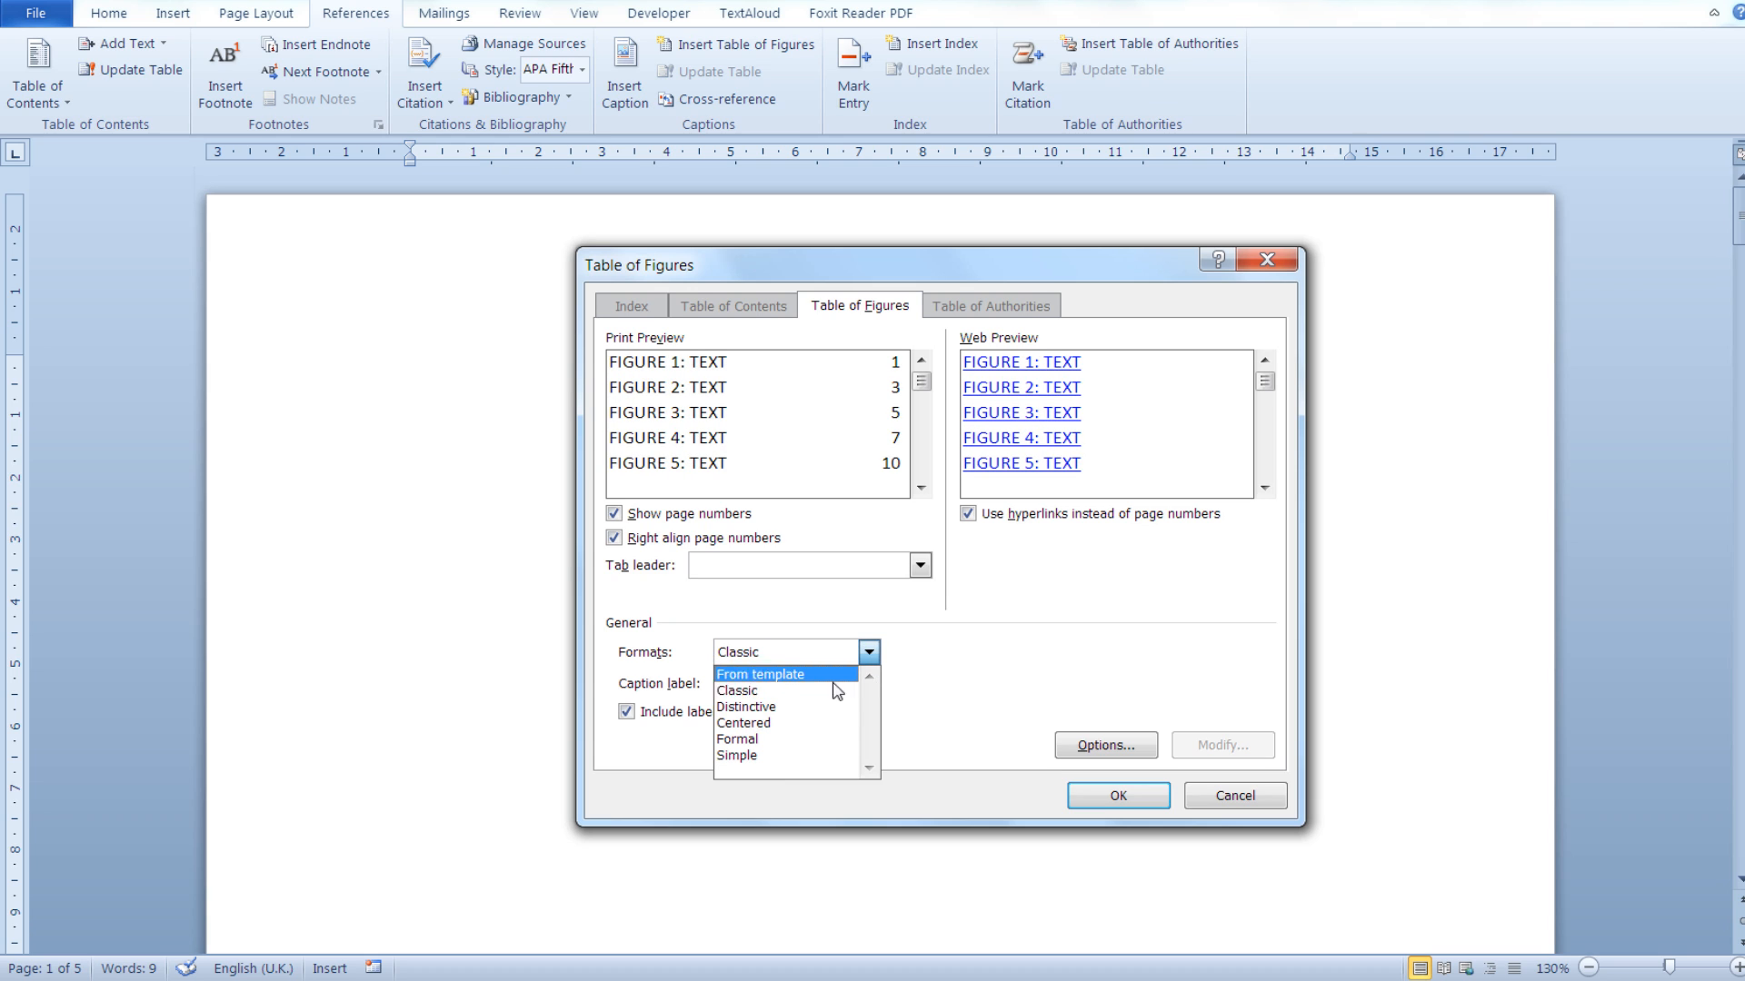
left_click(795, 738)
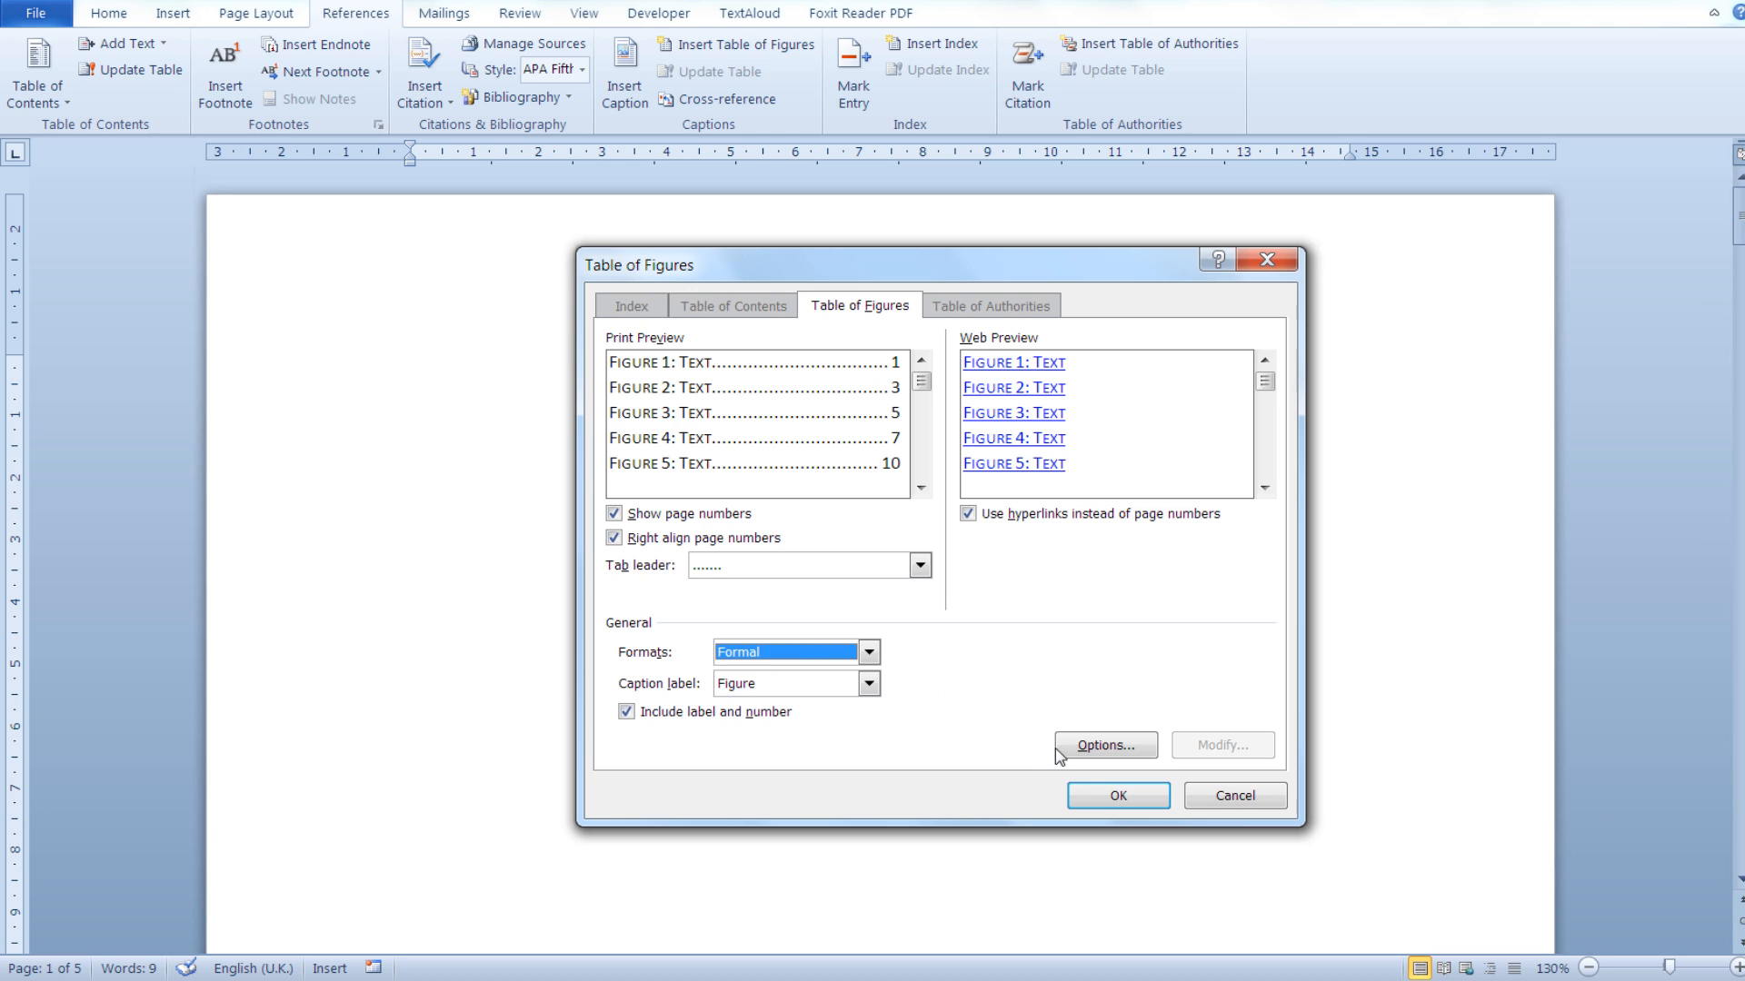
left_click(1102, 796)
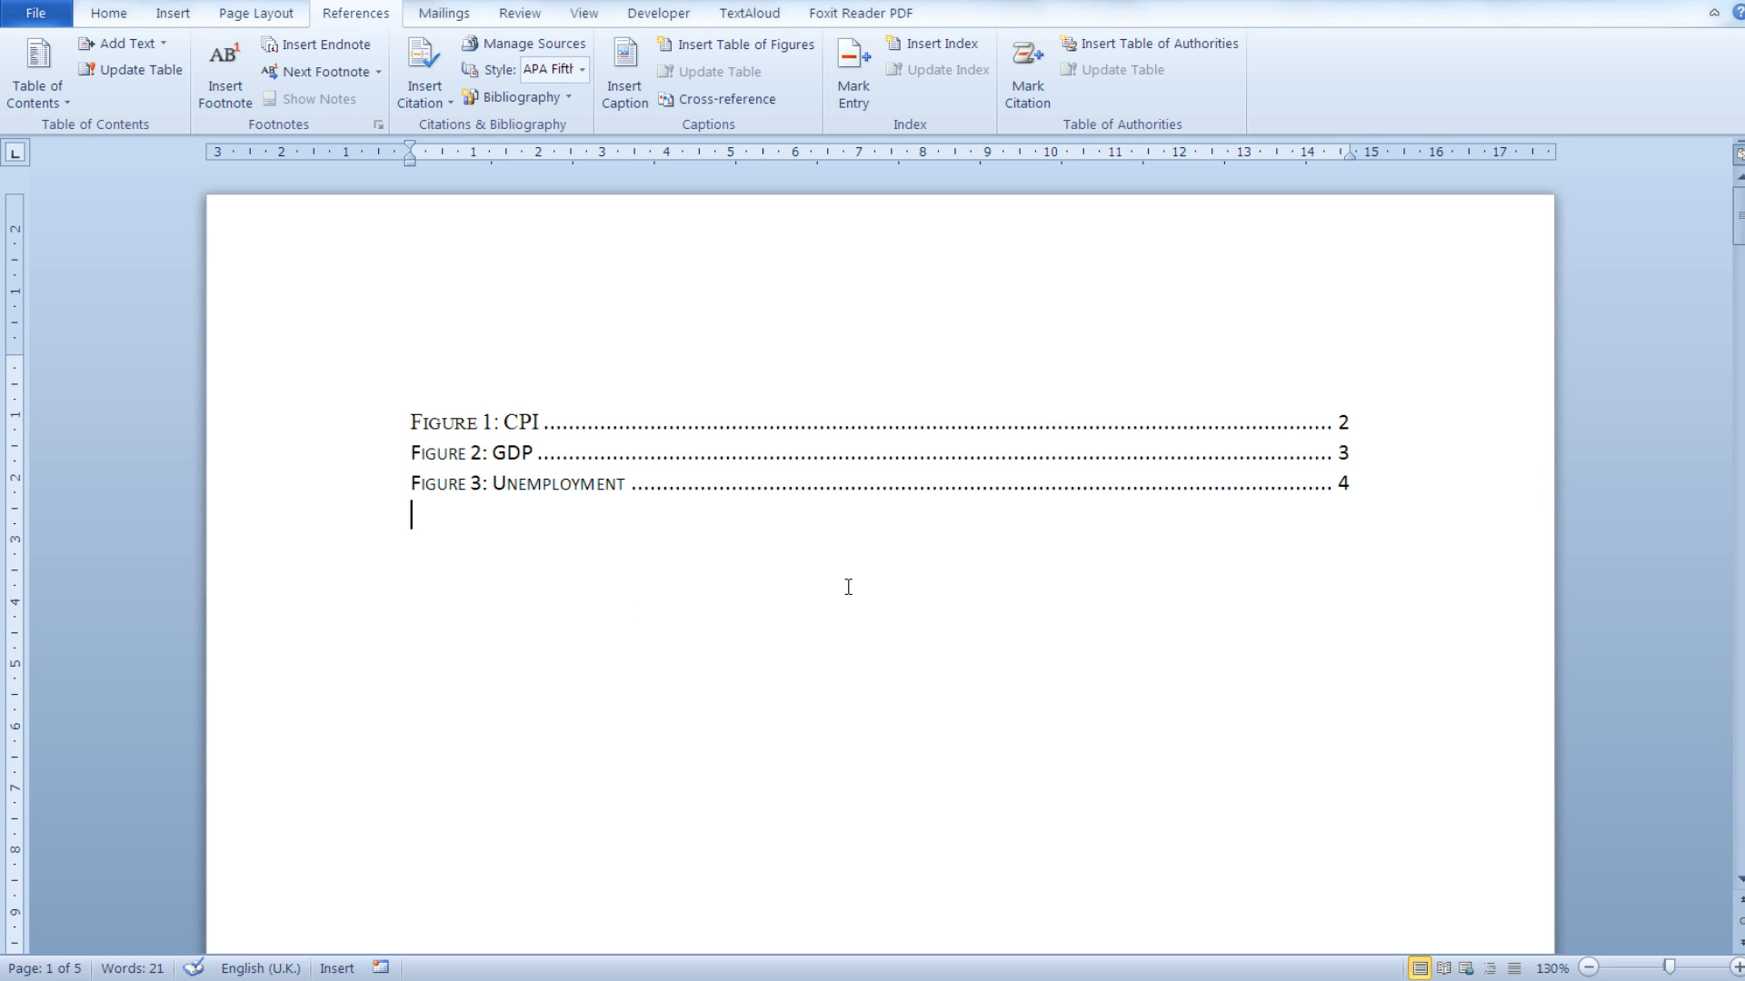
- Replace the title in the Figure 1 caption on page 2 with "Real gdp"
scroll(864, 596, "down", 20)
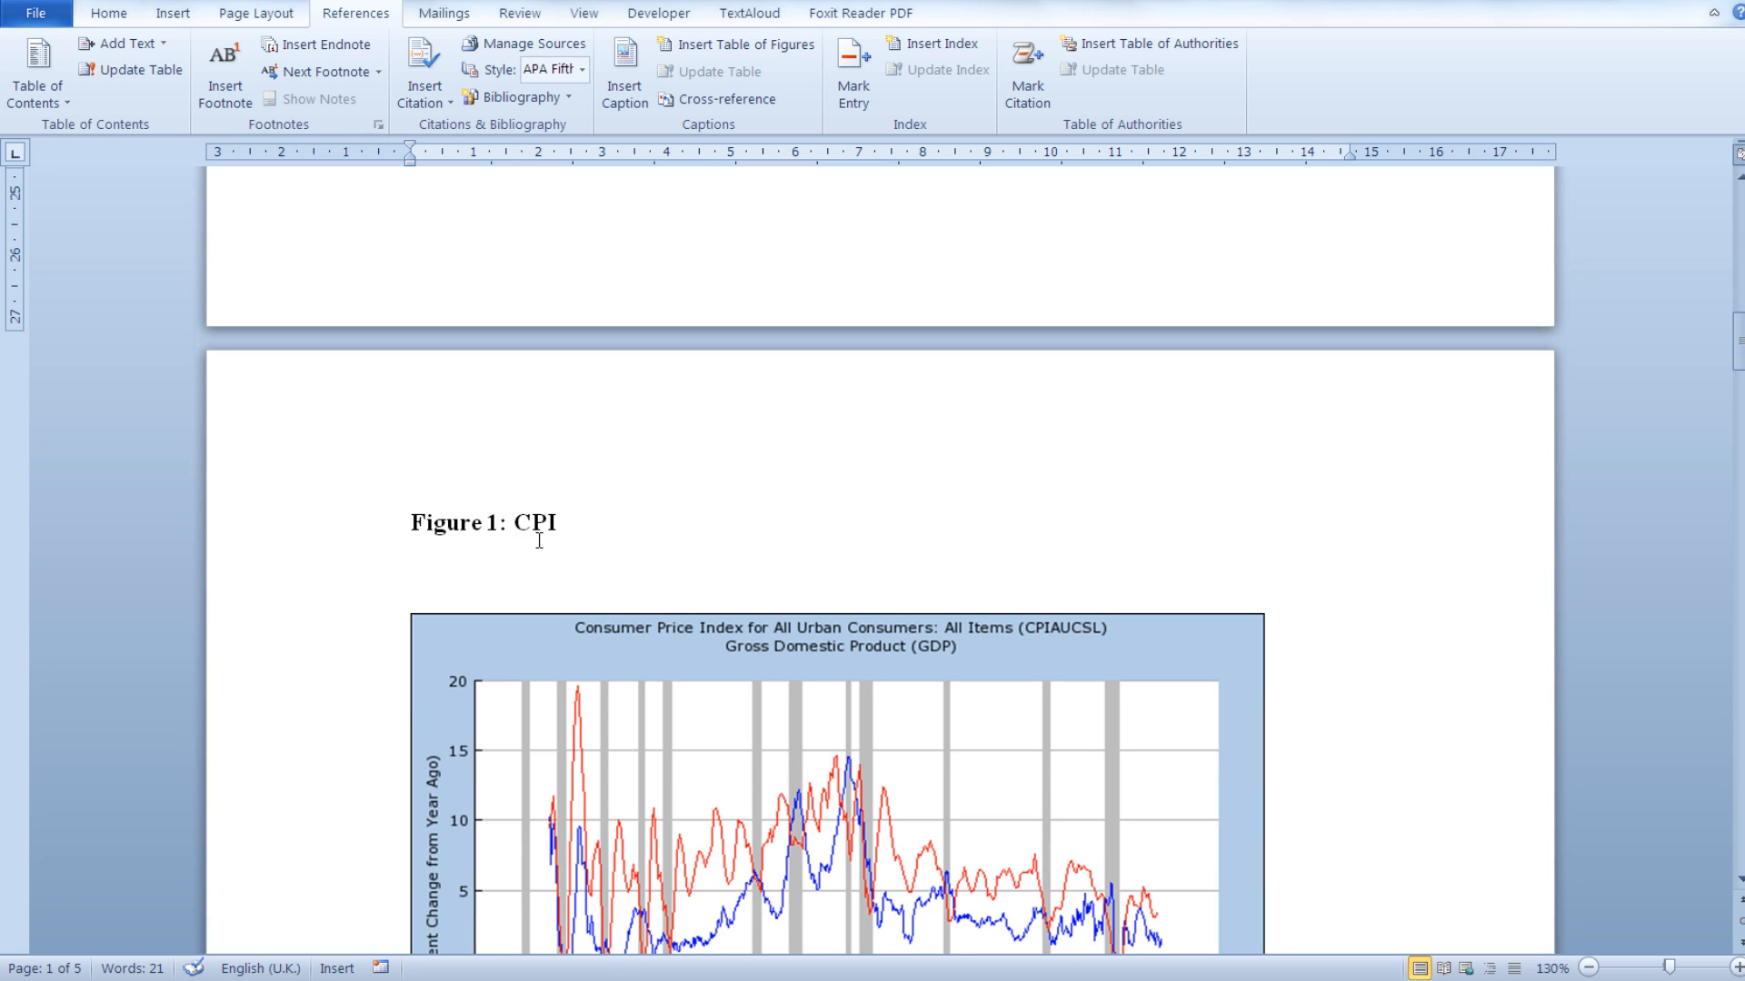
left_click(531, 525)
left_click_drag(557, 522, 512, 516)
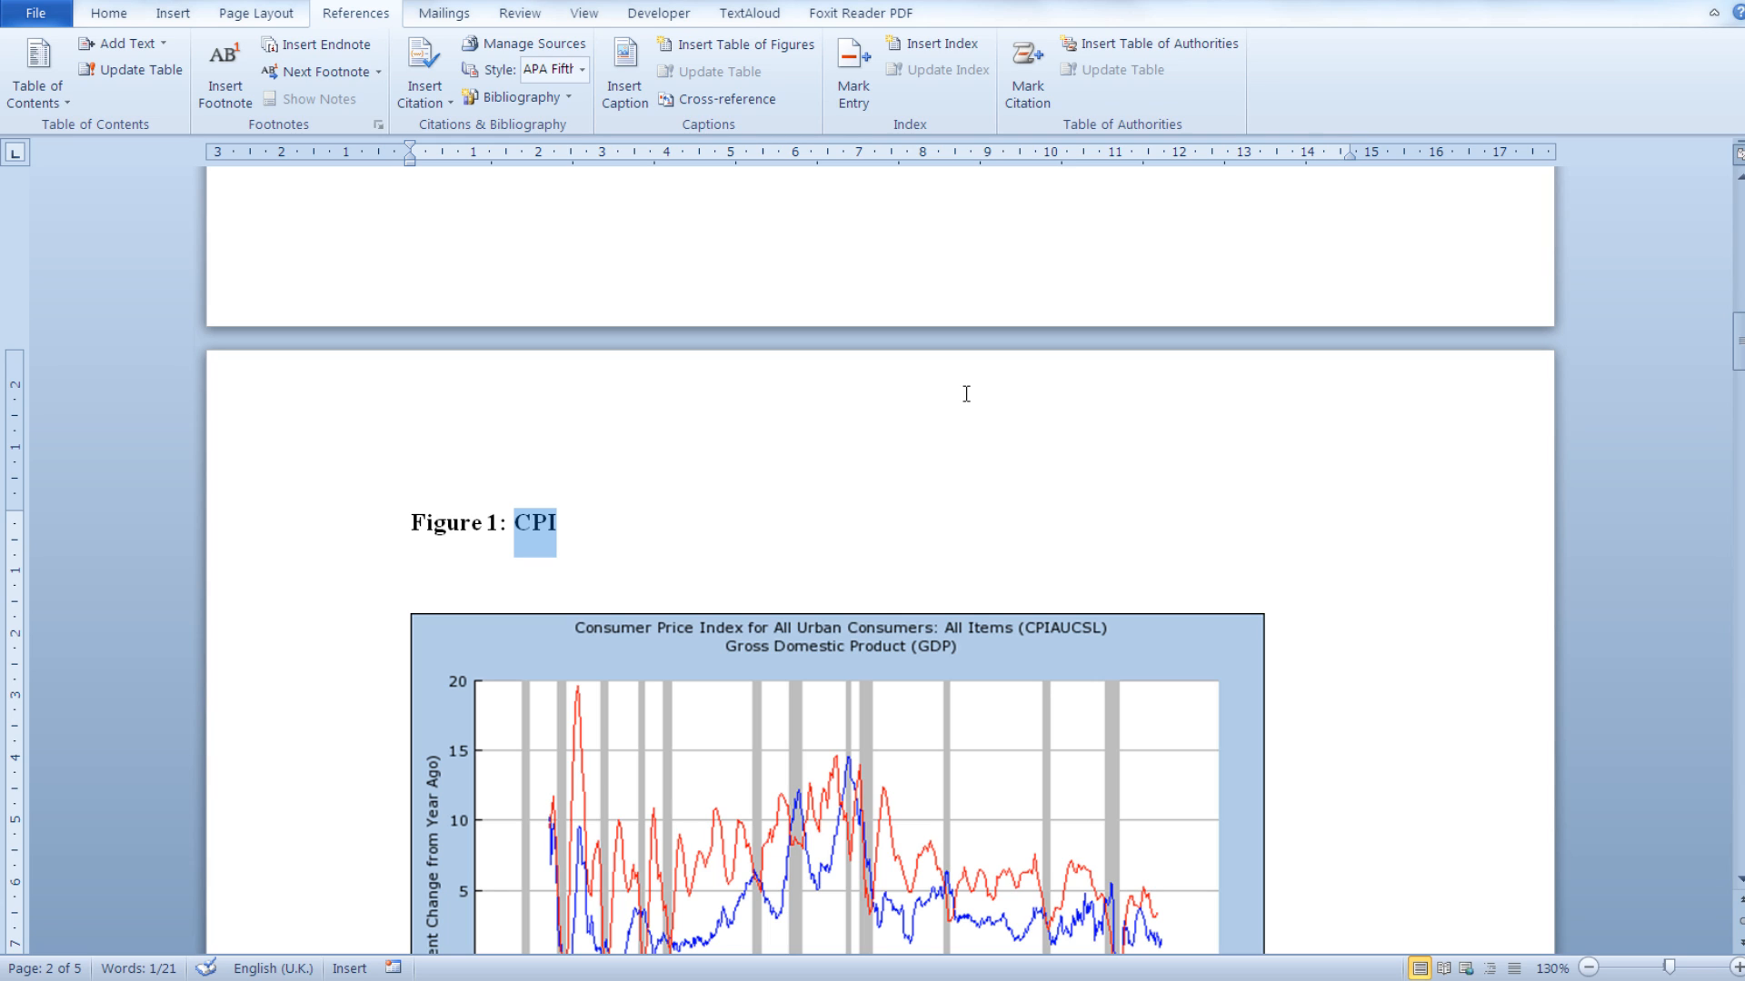
type("gd")
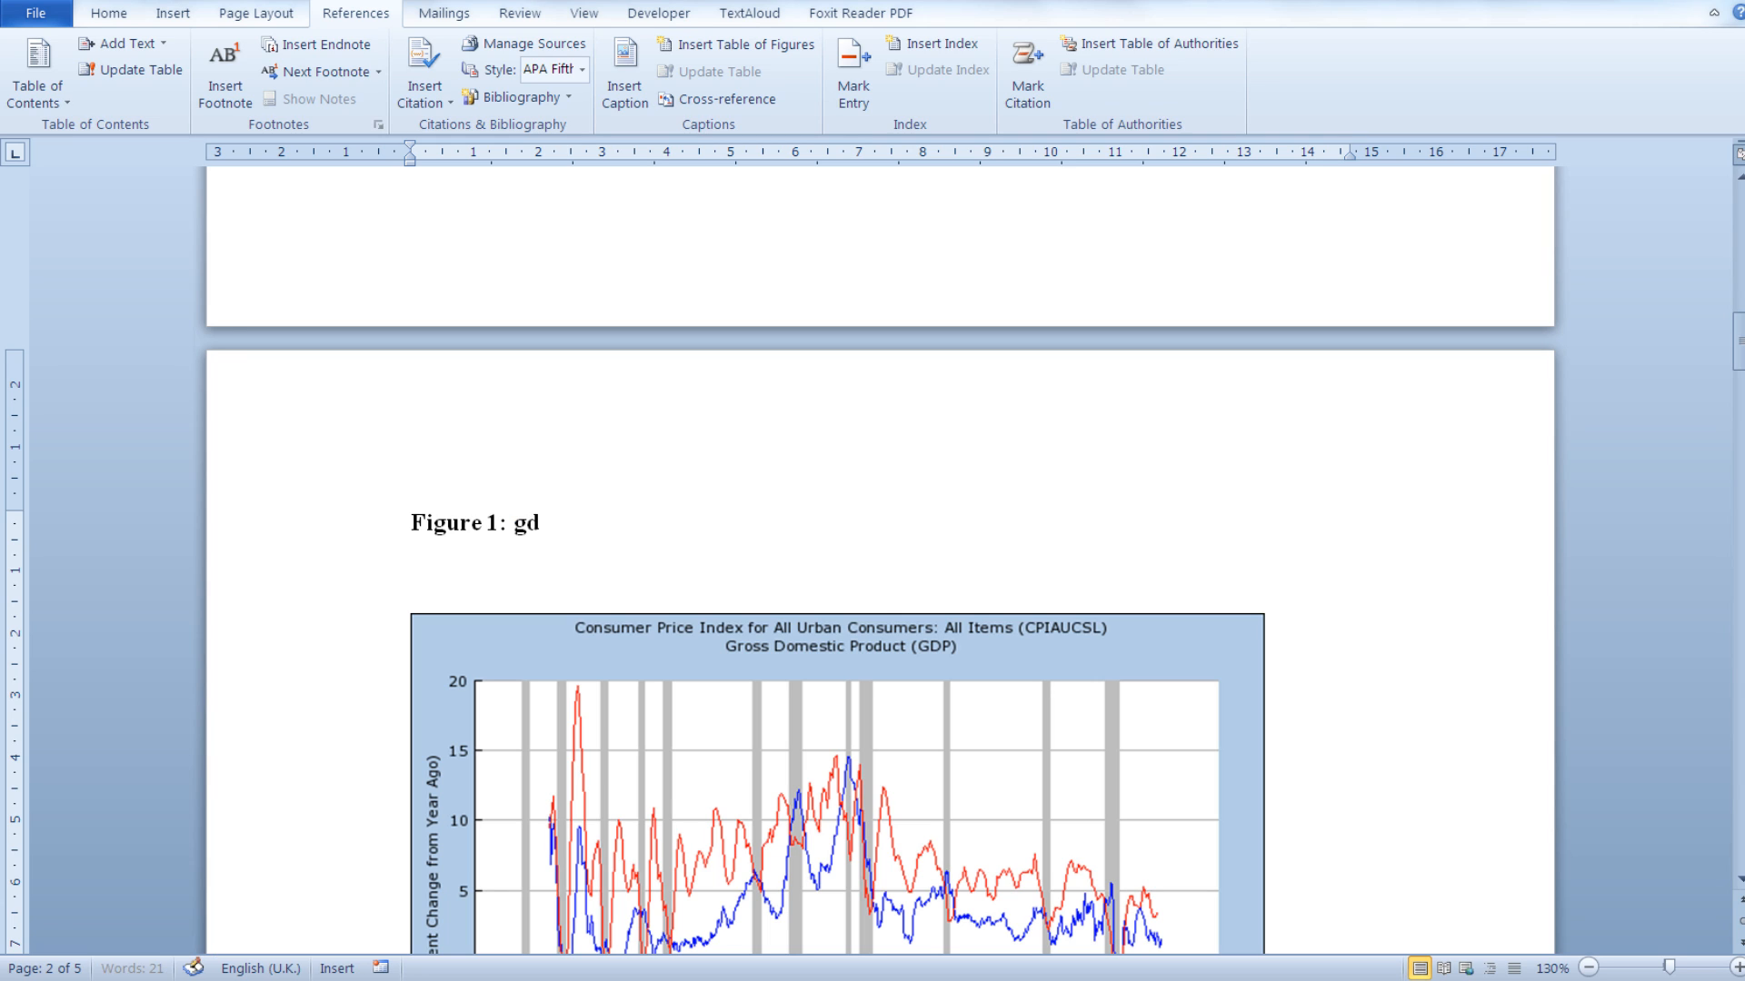
key("BackSpace")
key("BackSpace")
type("Re")
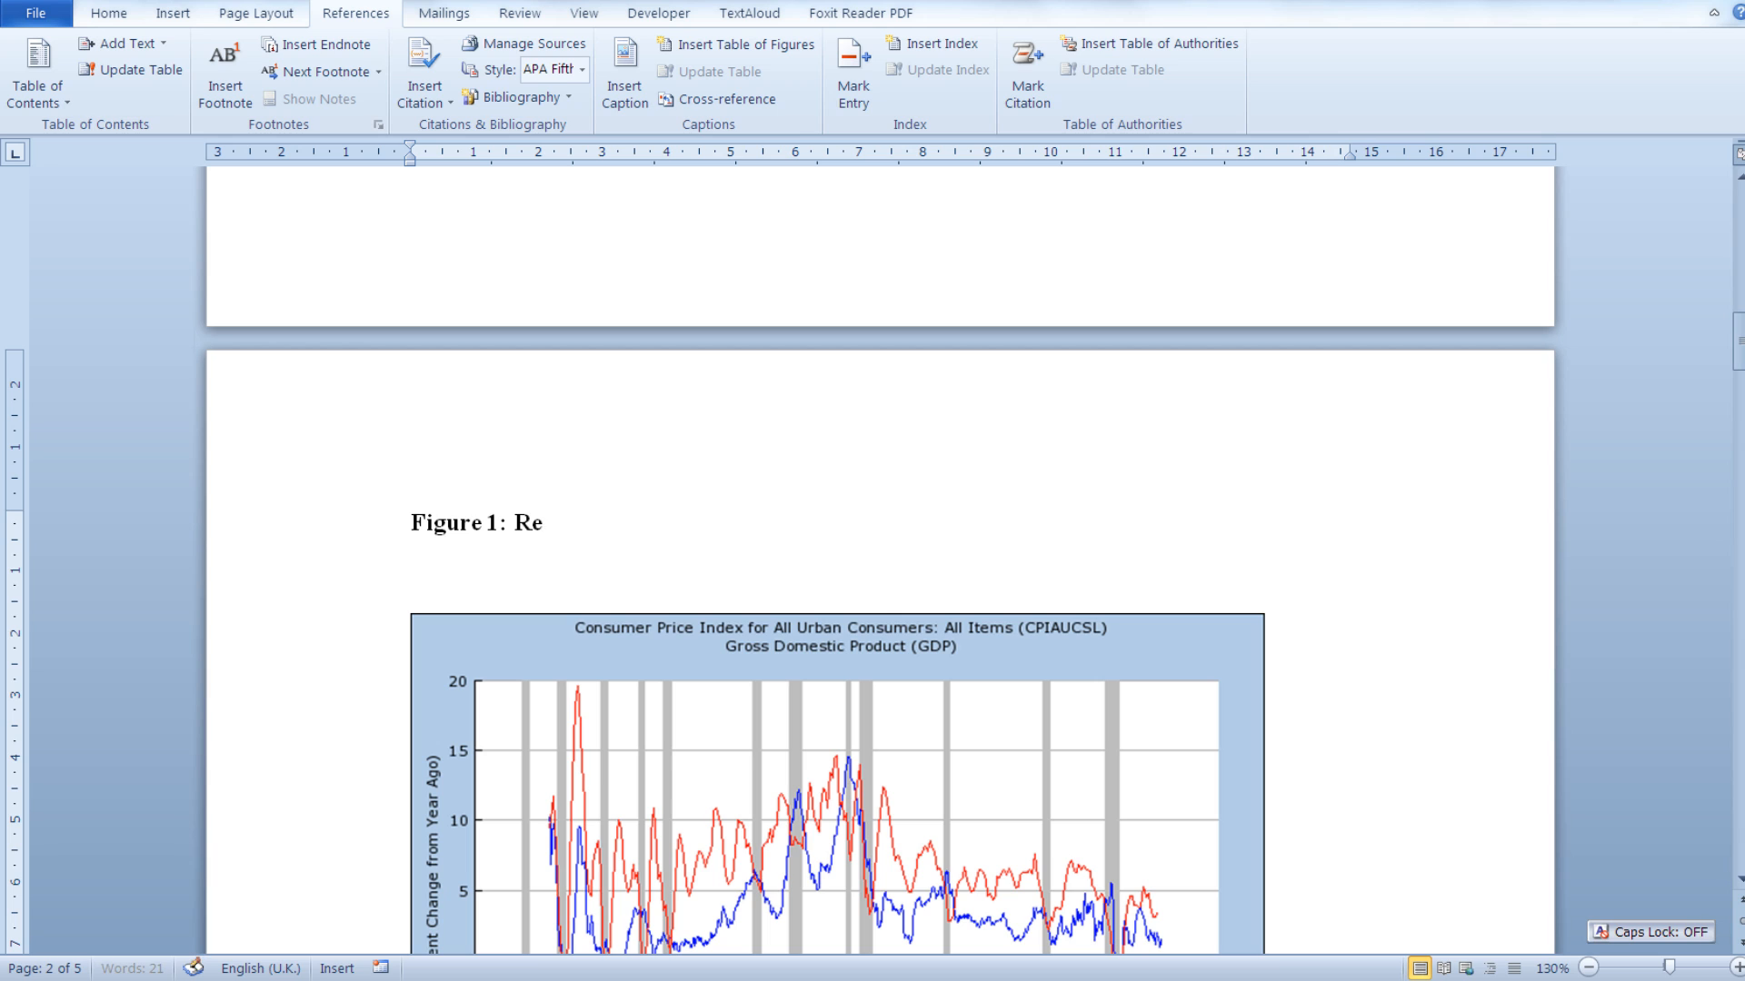
type("al gdp")
- Update the entire table of figures on the first page, including its entry text
scroll(1045, 382, "up", 3)
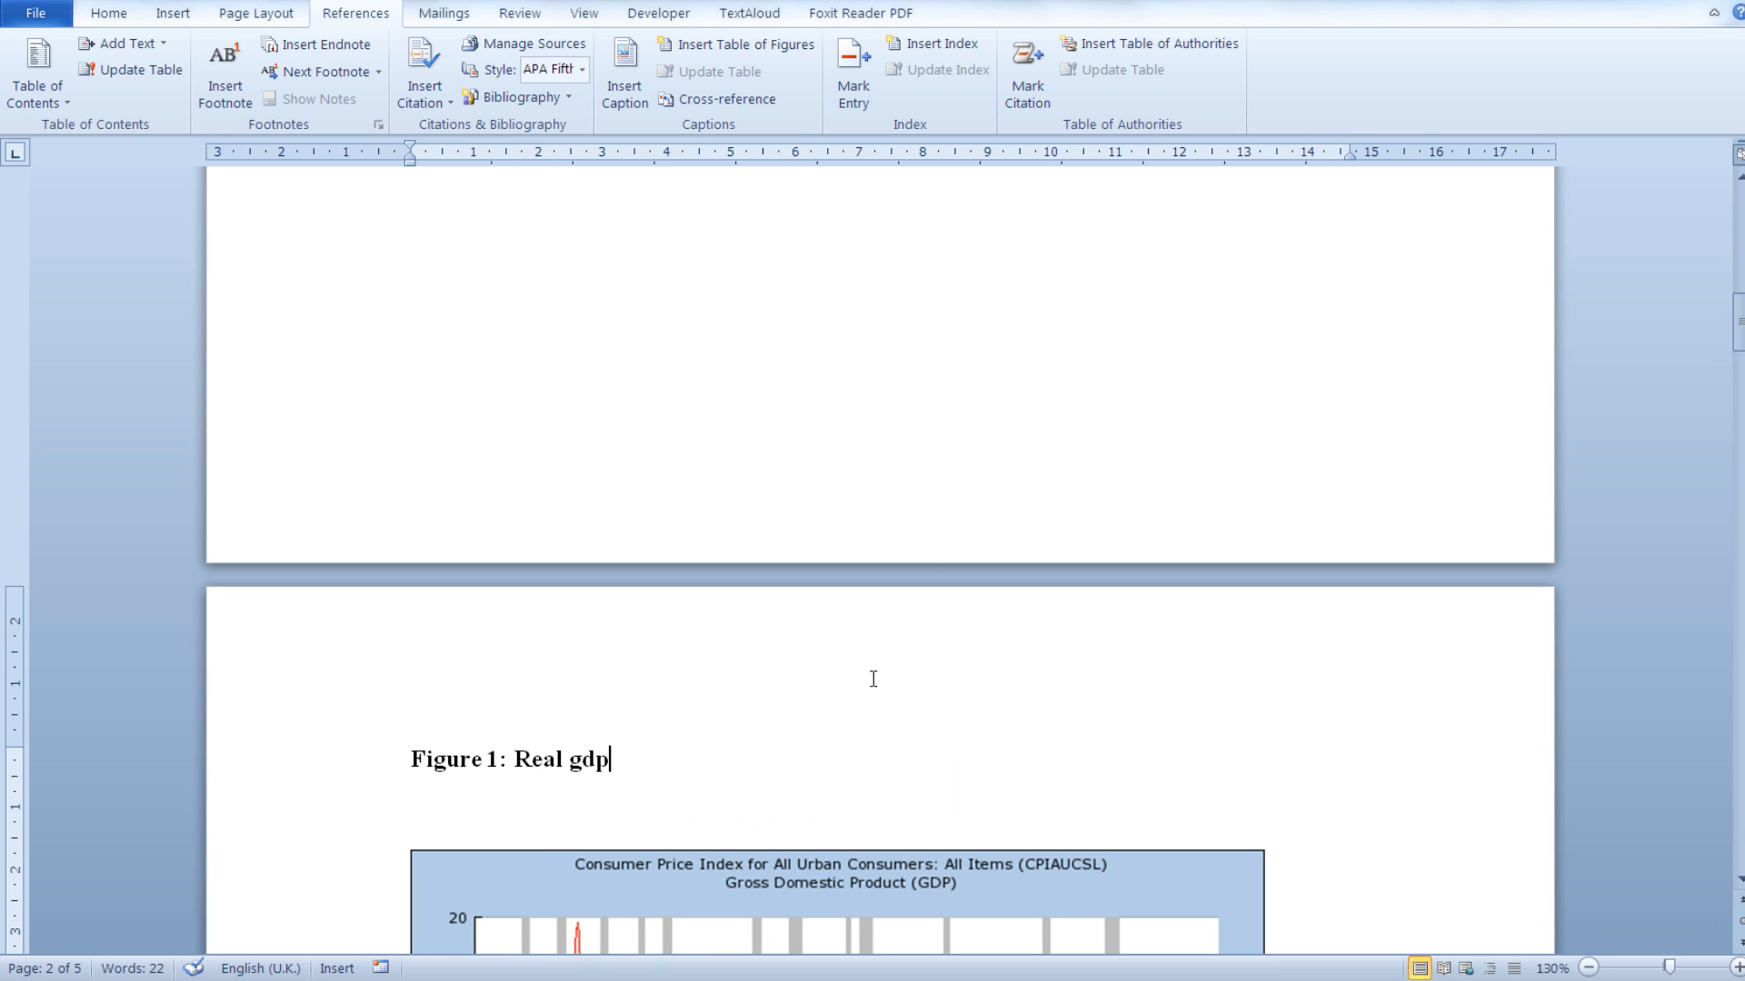
scroll(872, 679, "up", 12)
left_click(930, 584)
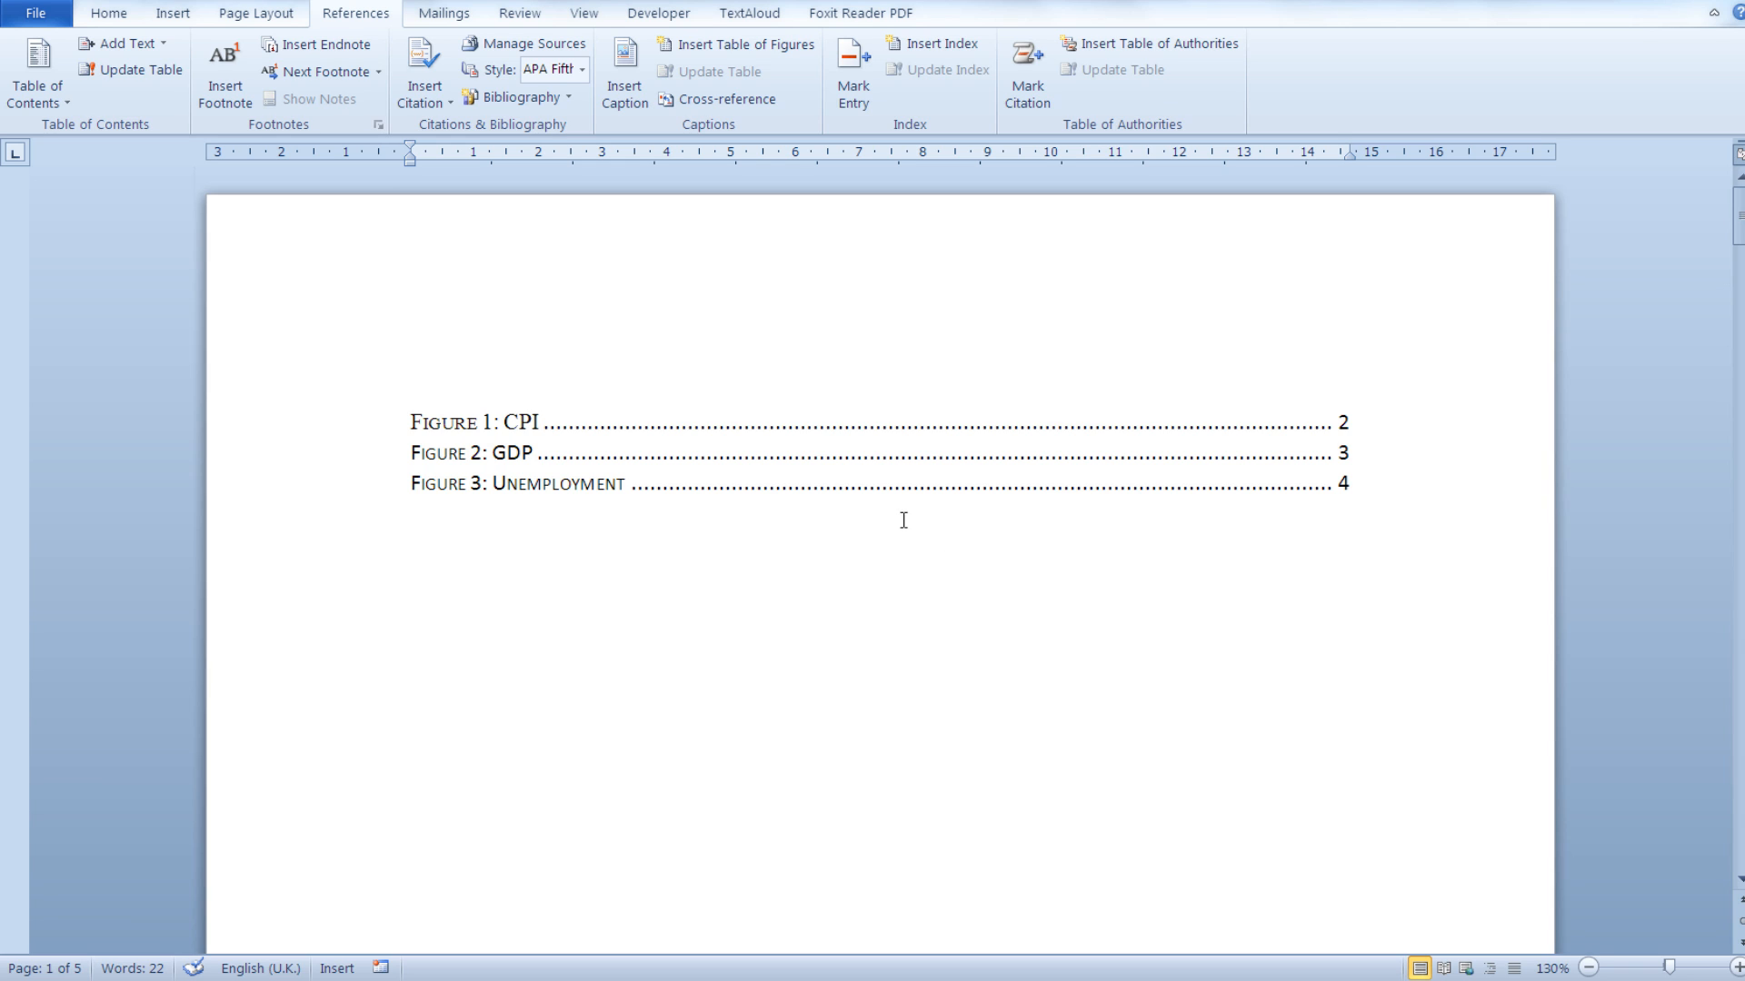
right_click(884, 462)
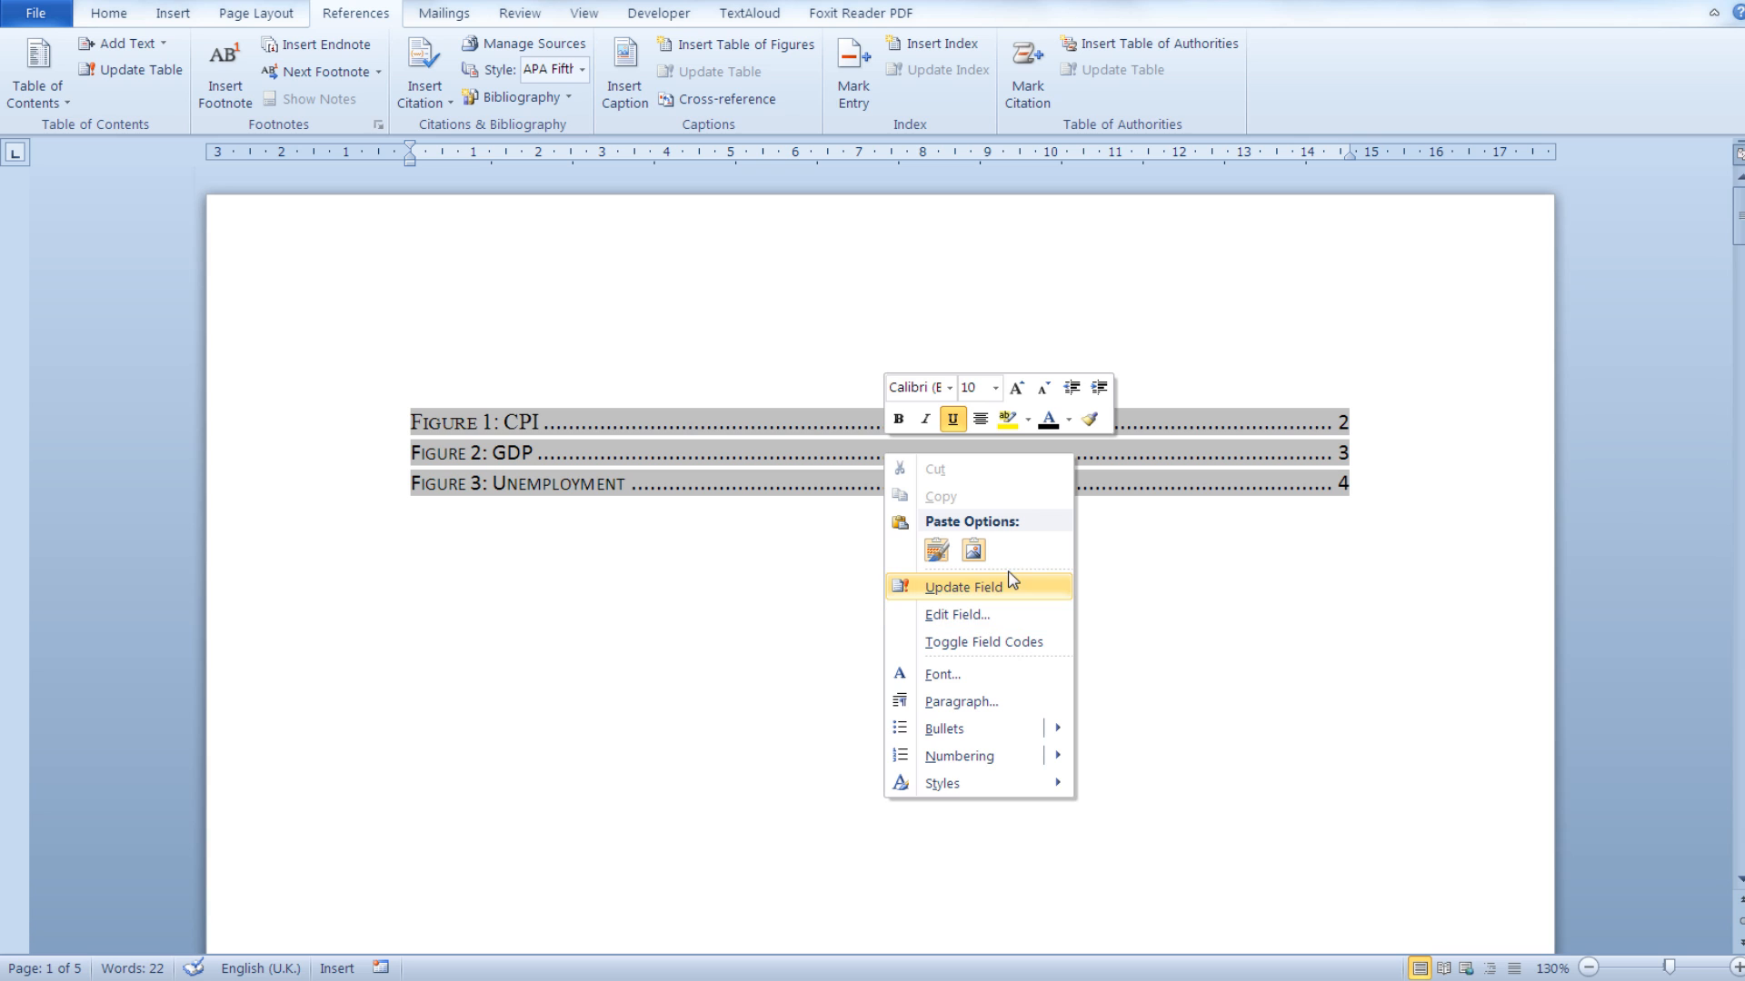
left_click(1003, 601)
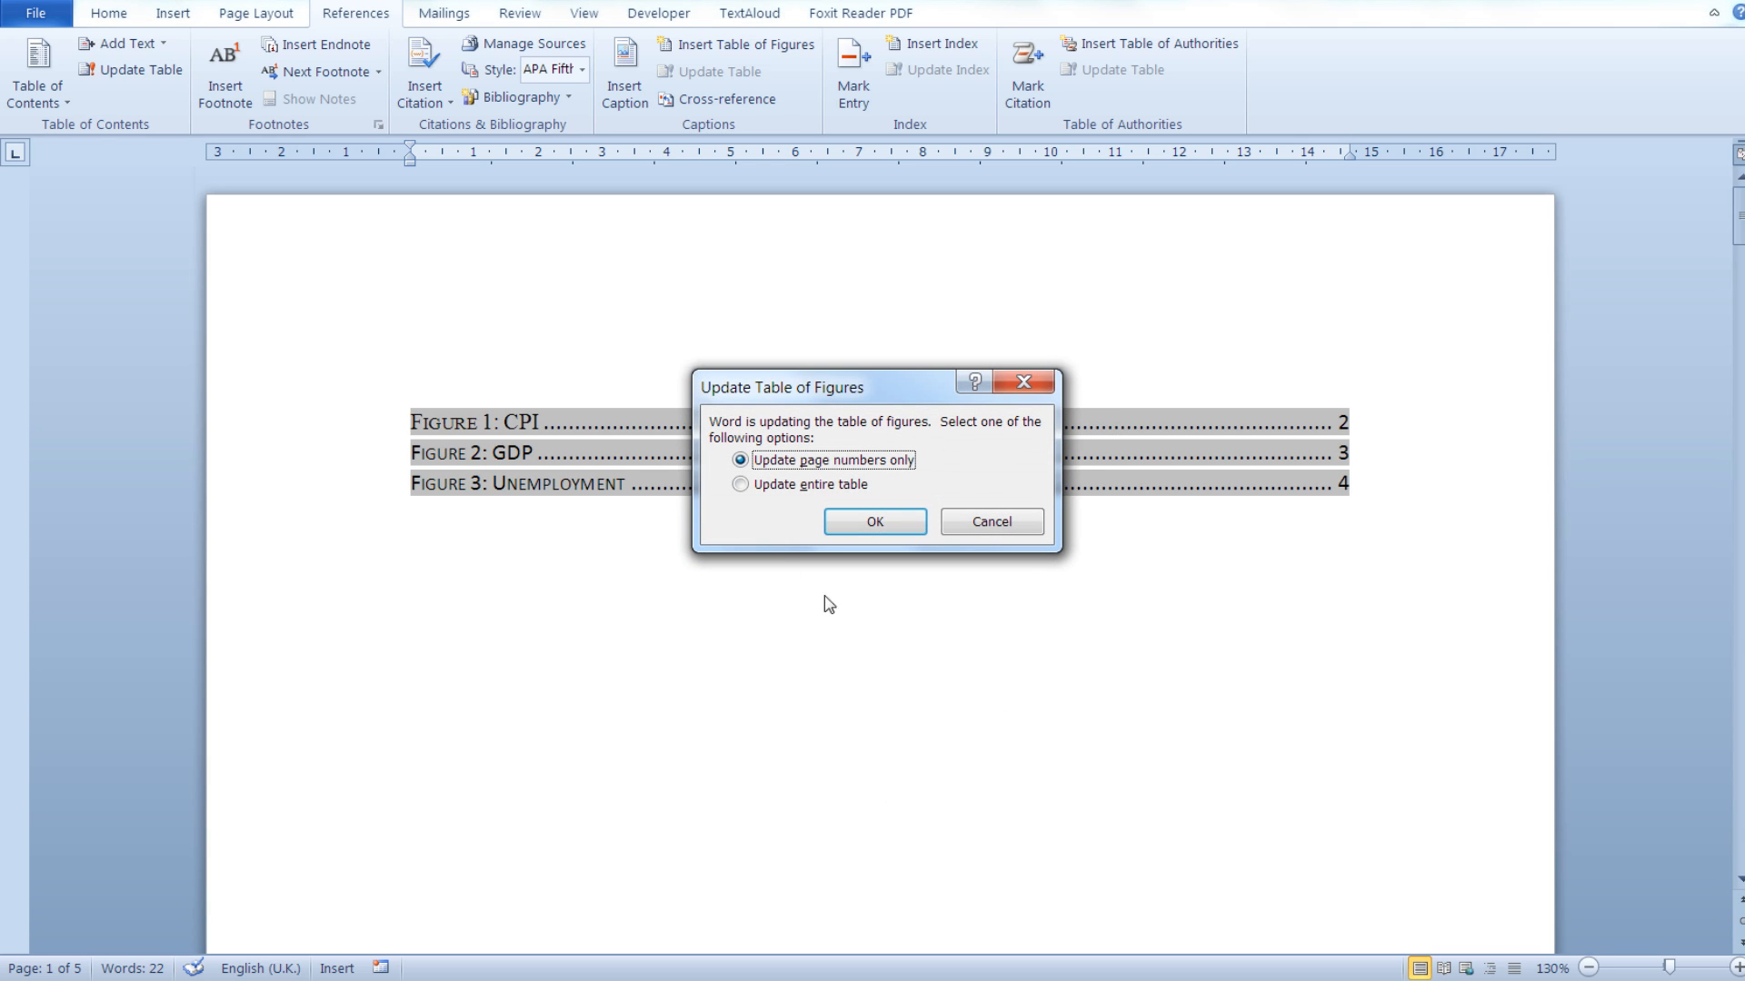
left_click(741, 491)
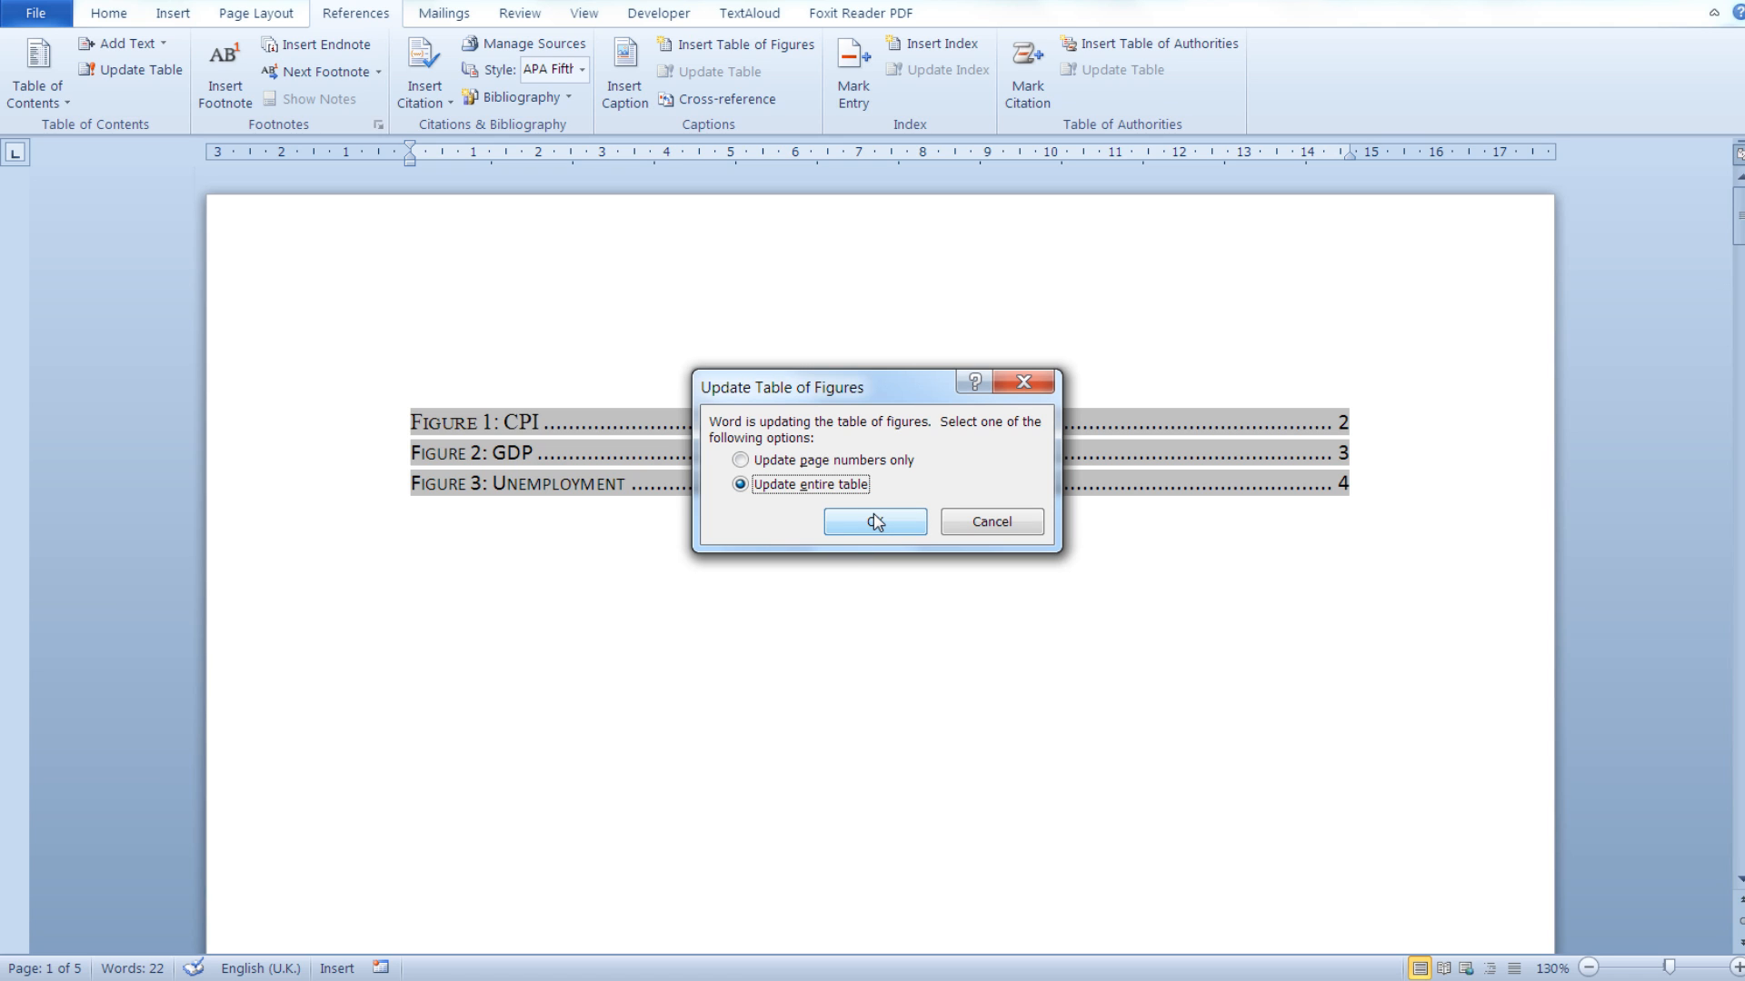
left_click(875, 521)
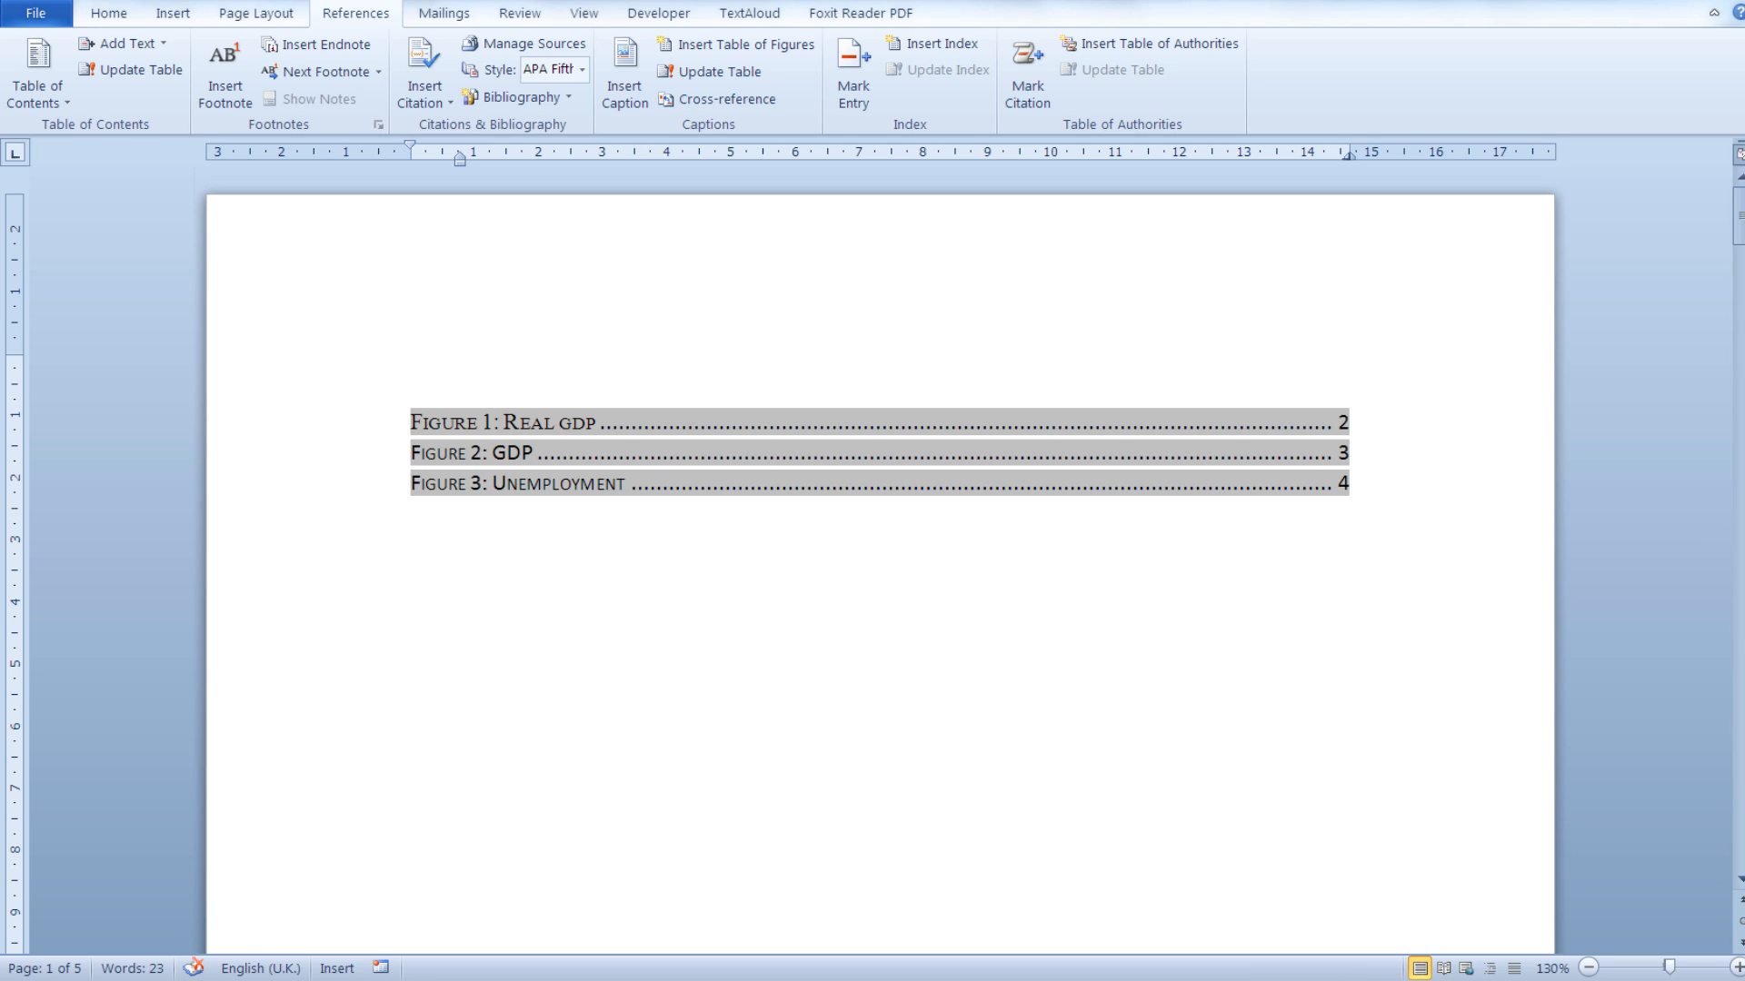
left_click(1218, 872)
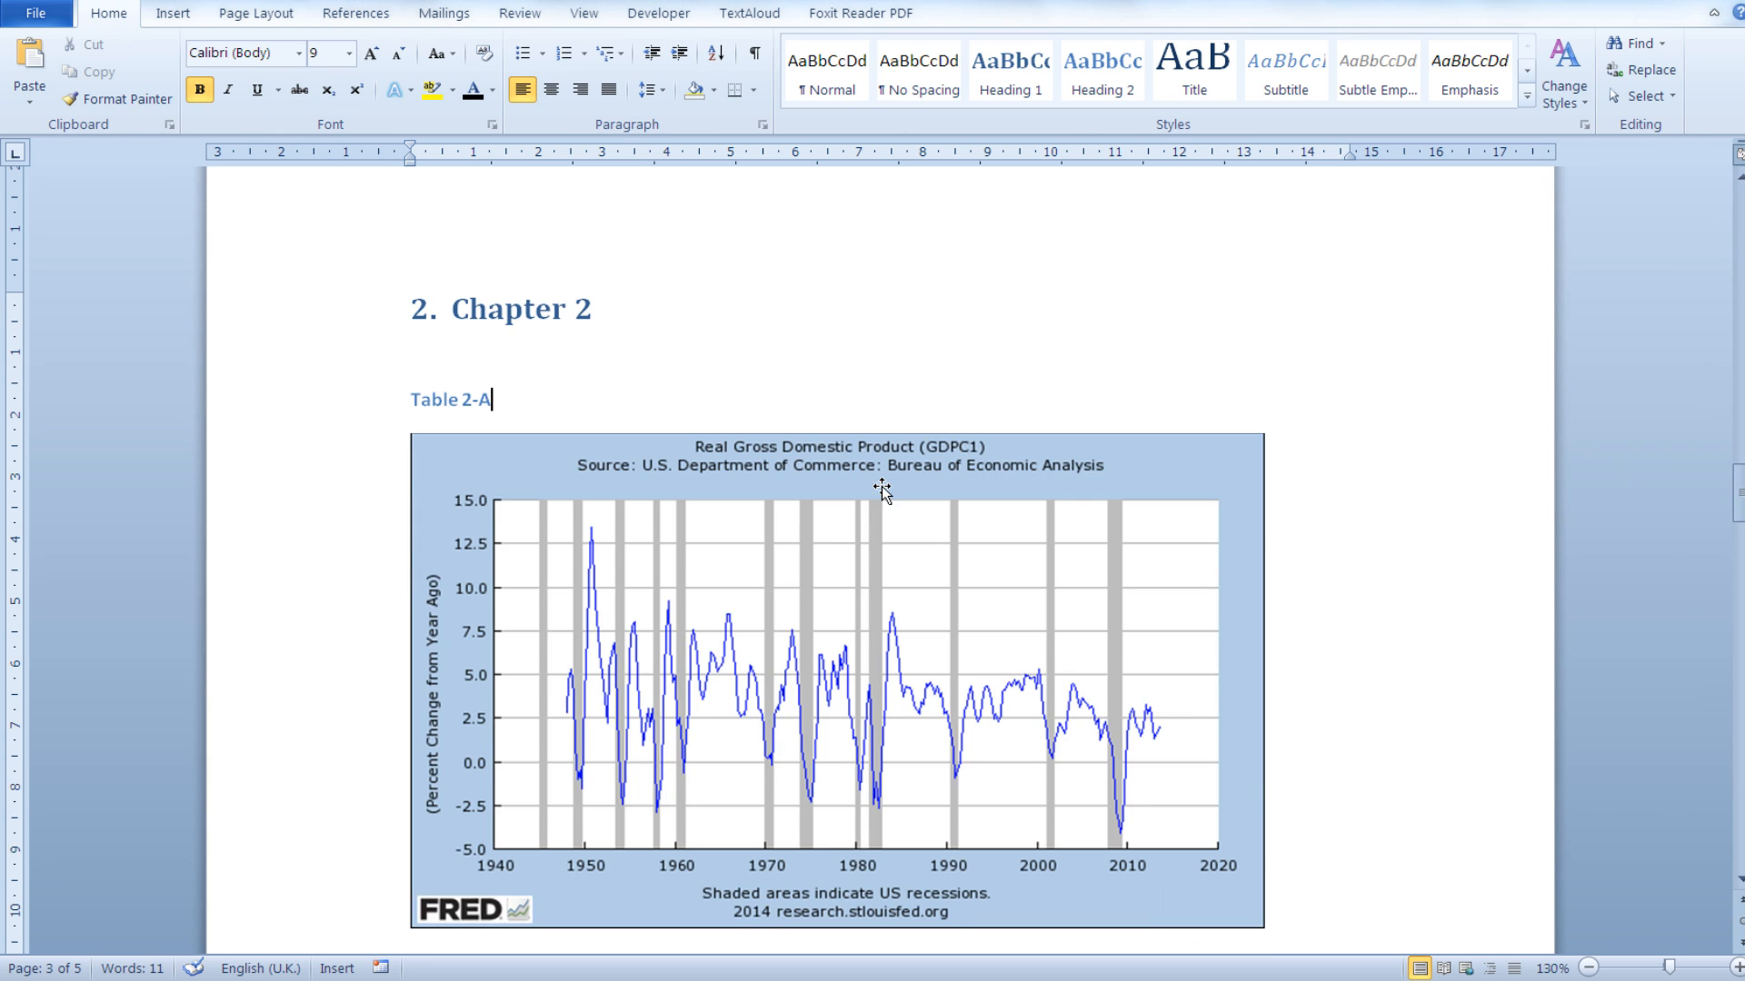
scroll(884, 486, "up", 5)
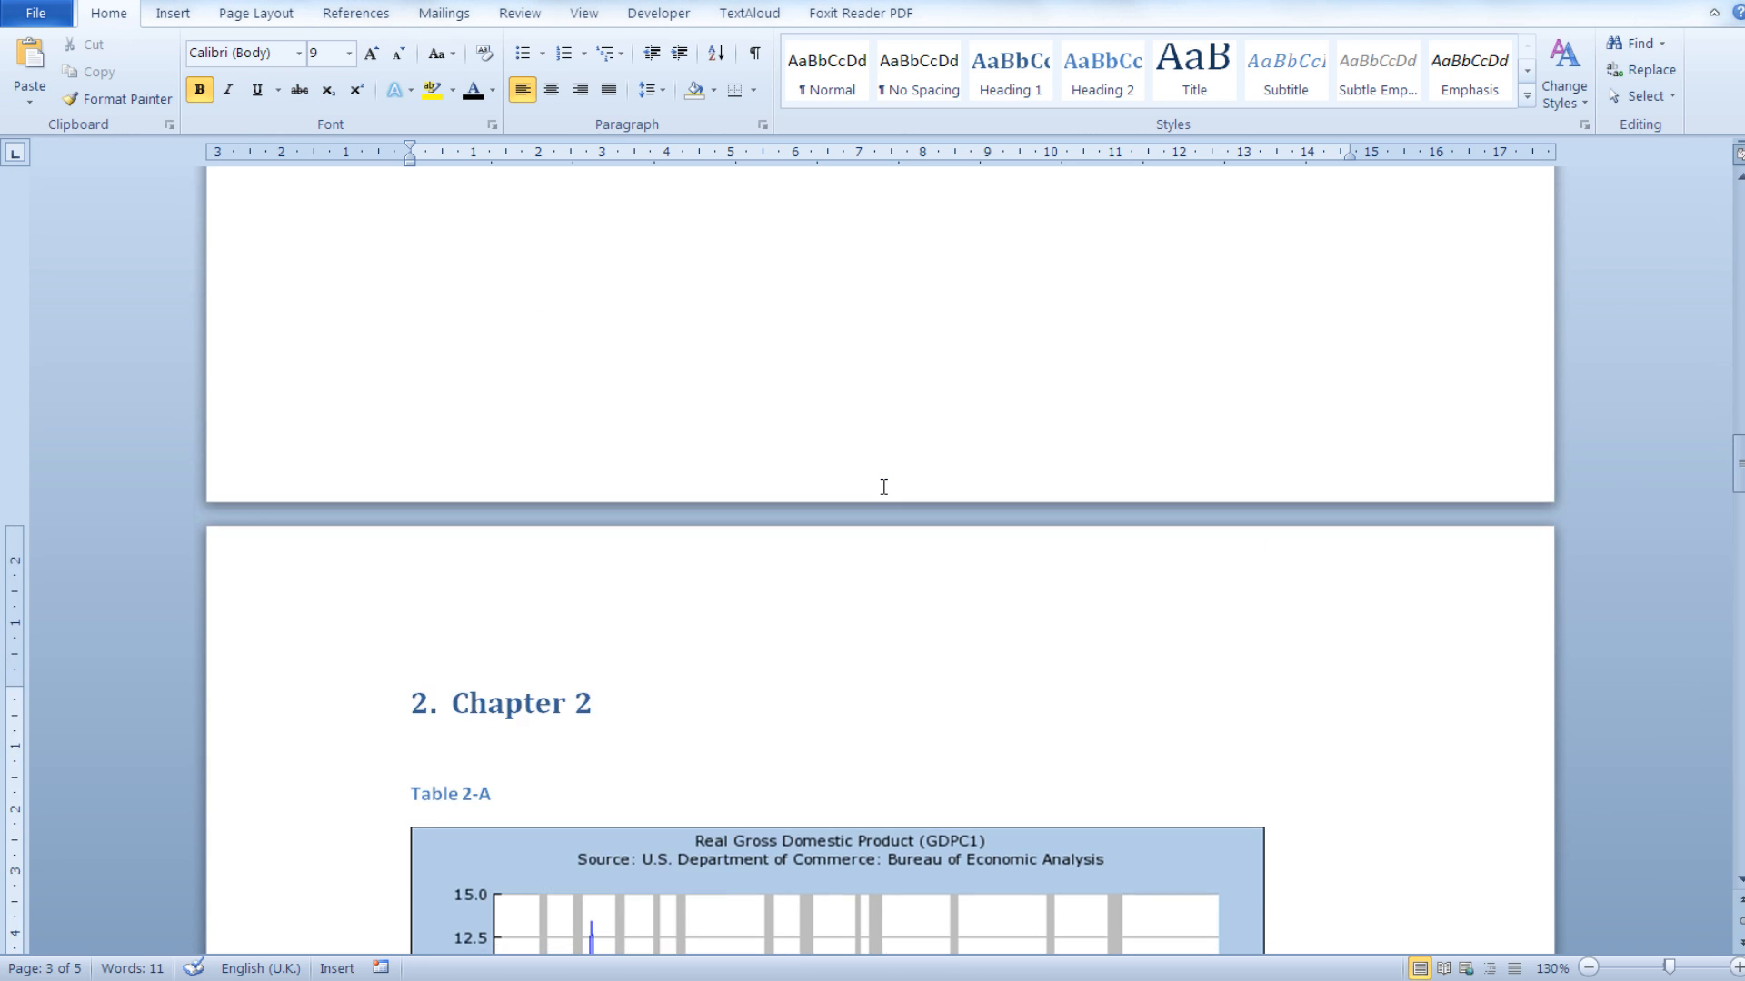
scroll(881, 488, "down", 10)
scroll(881, 488, "up", 3)
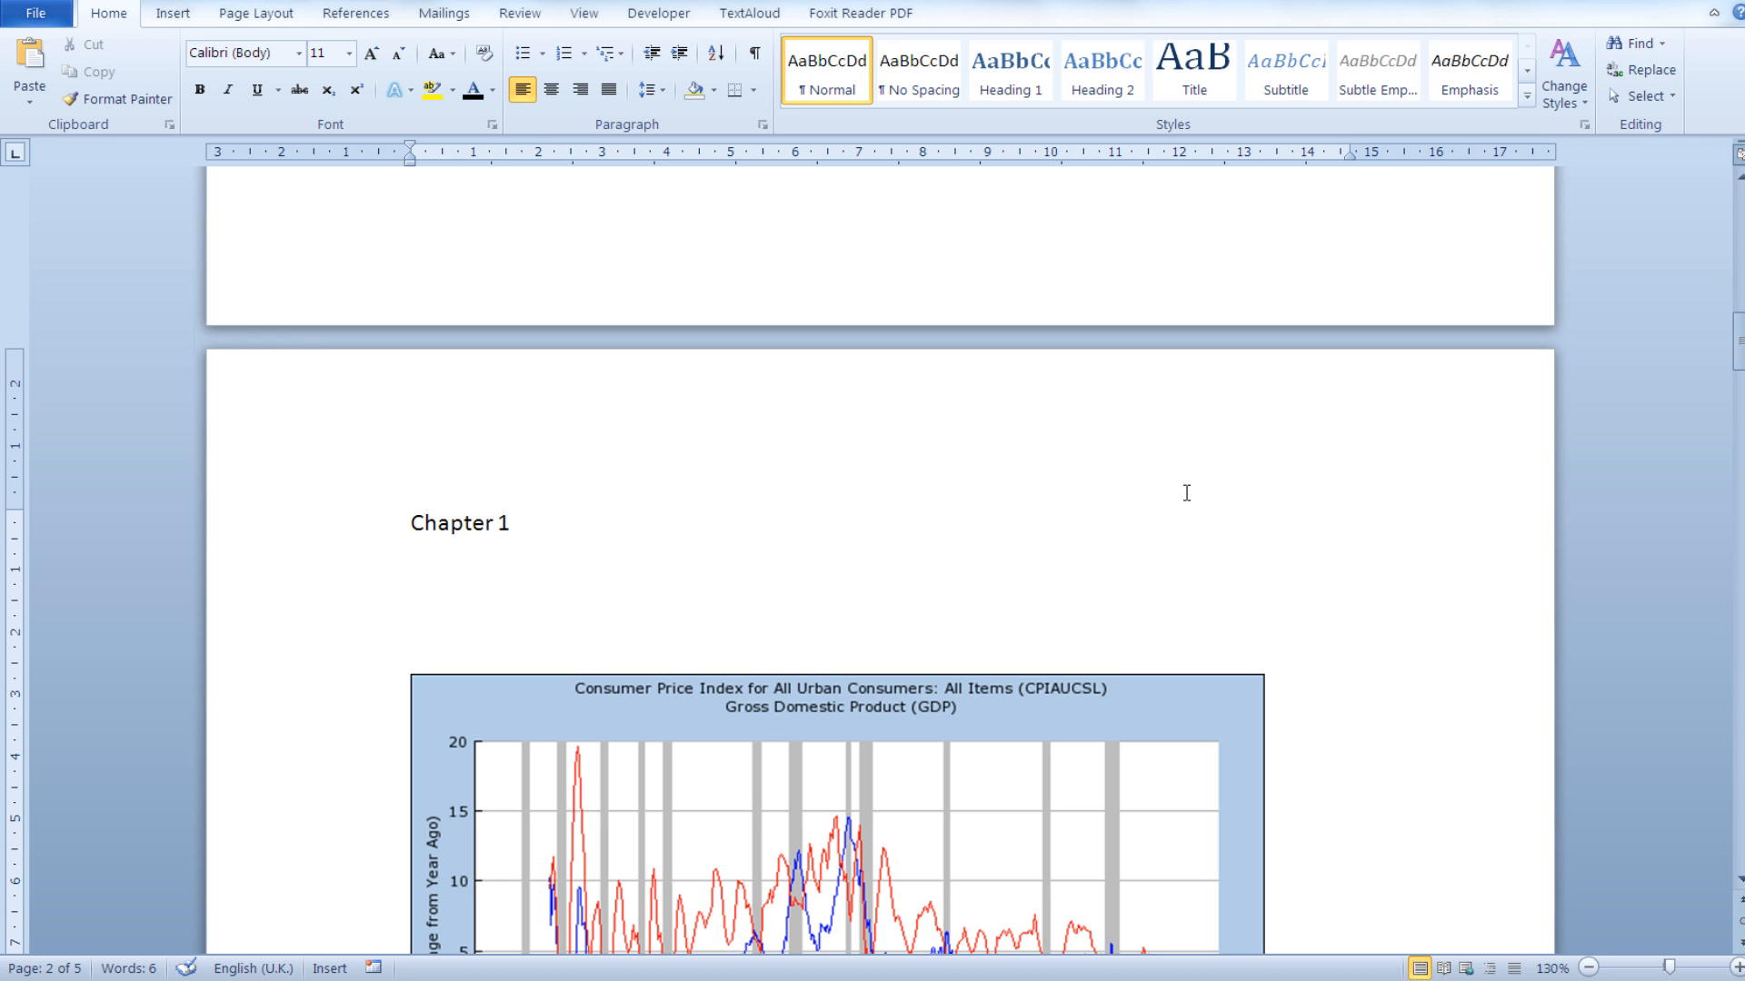
double_click(459, 503)
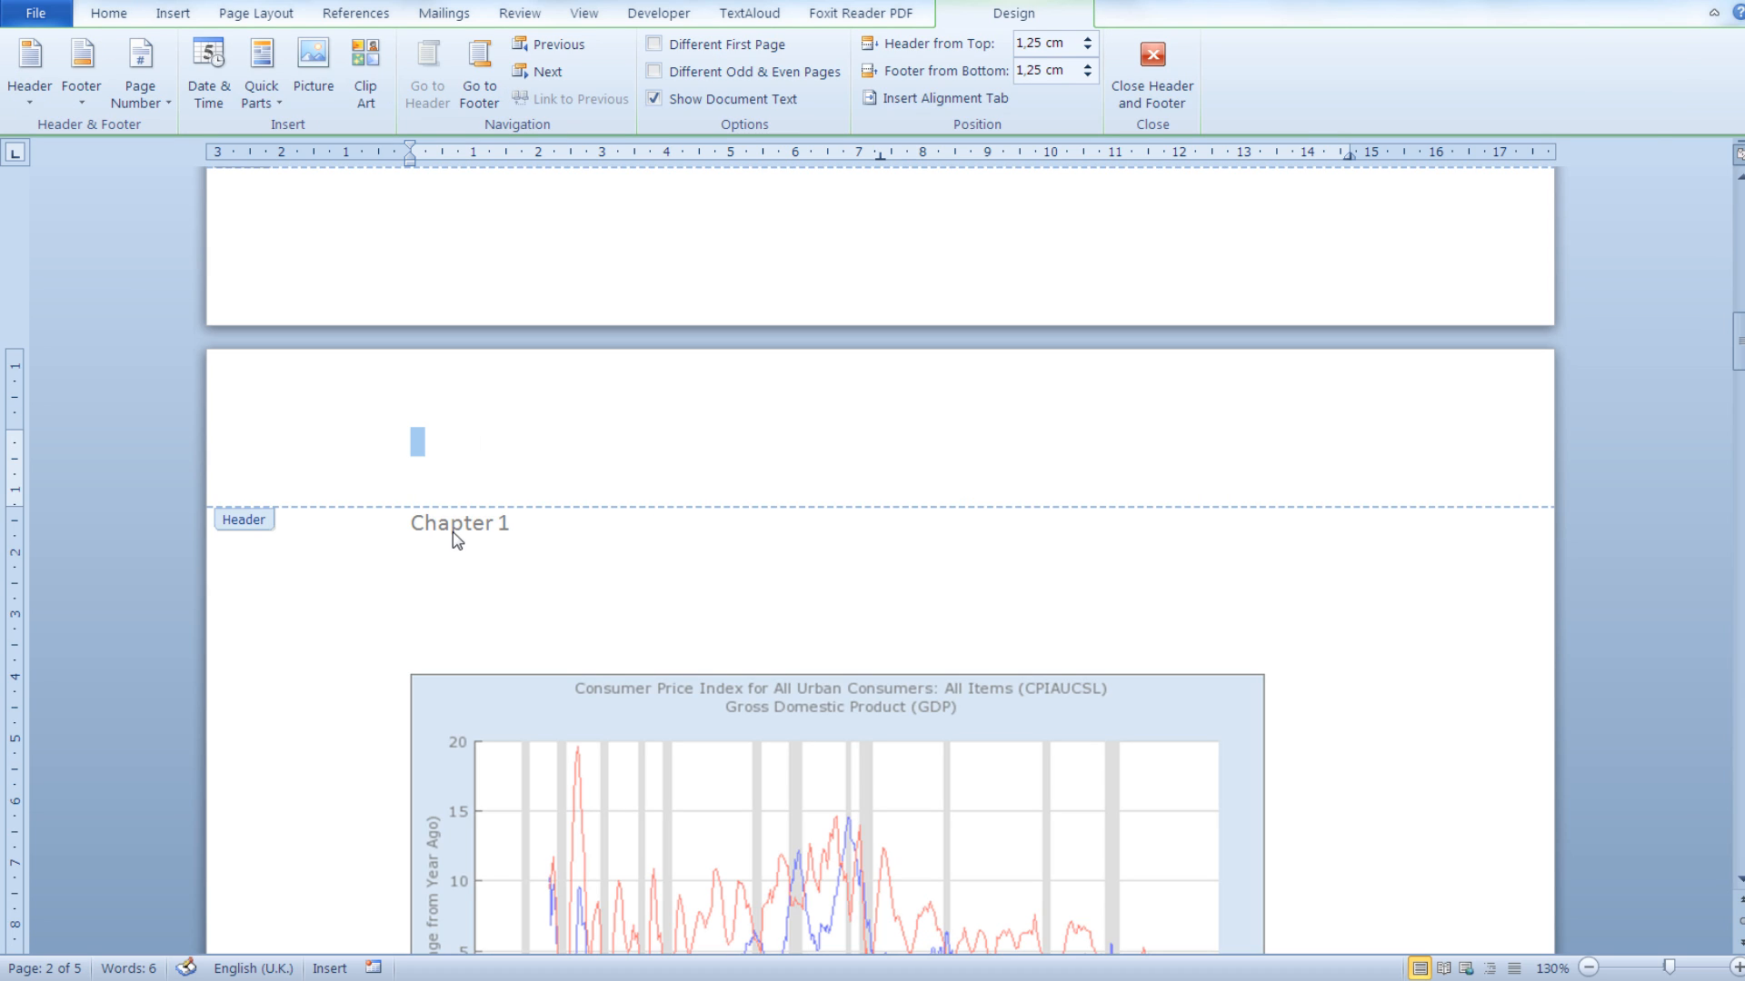
double_click(455, 533)
double_click(453, 530)
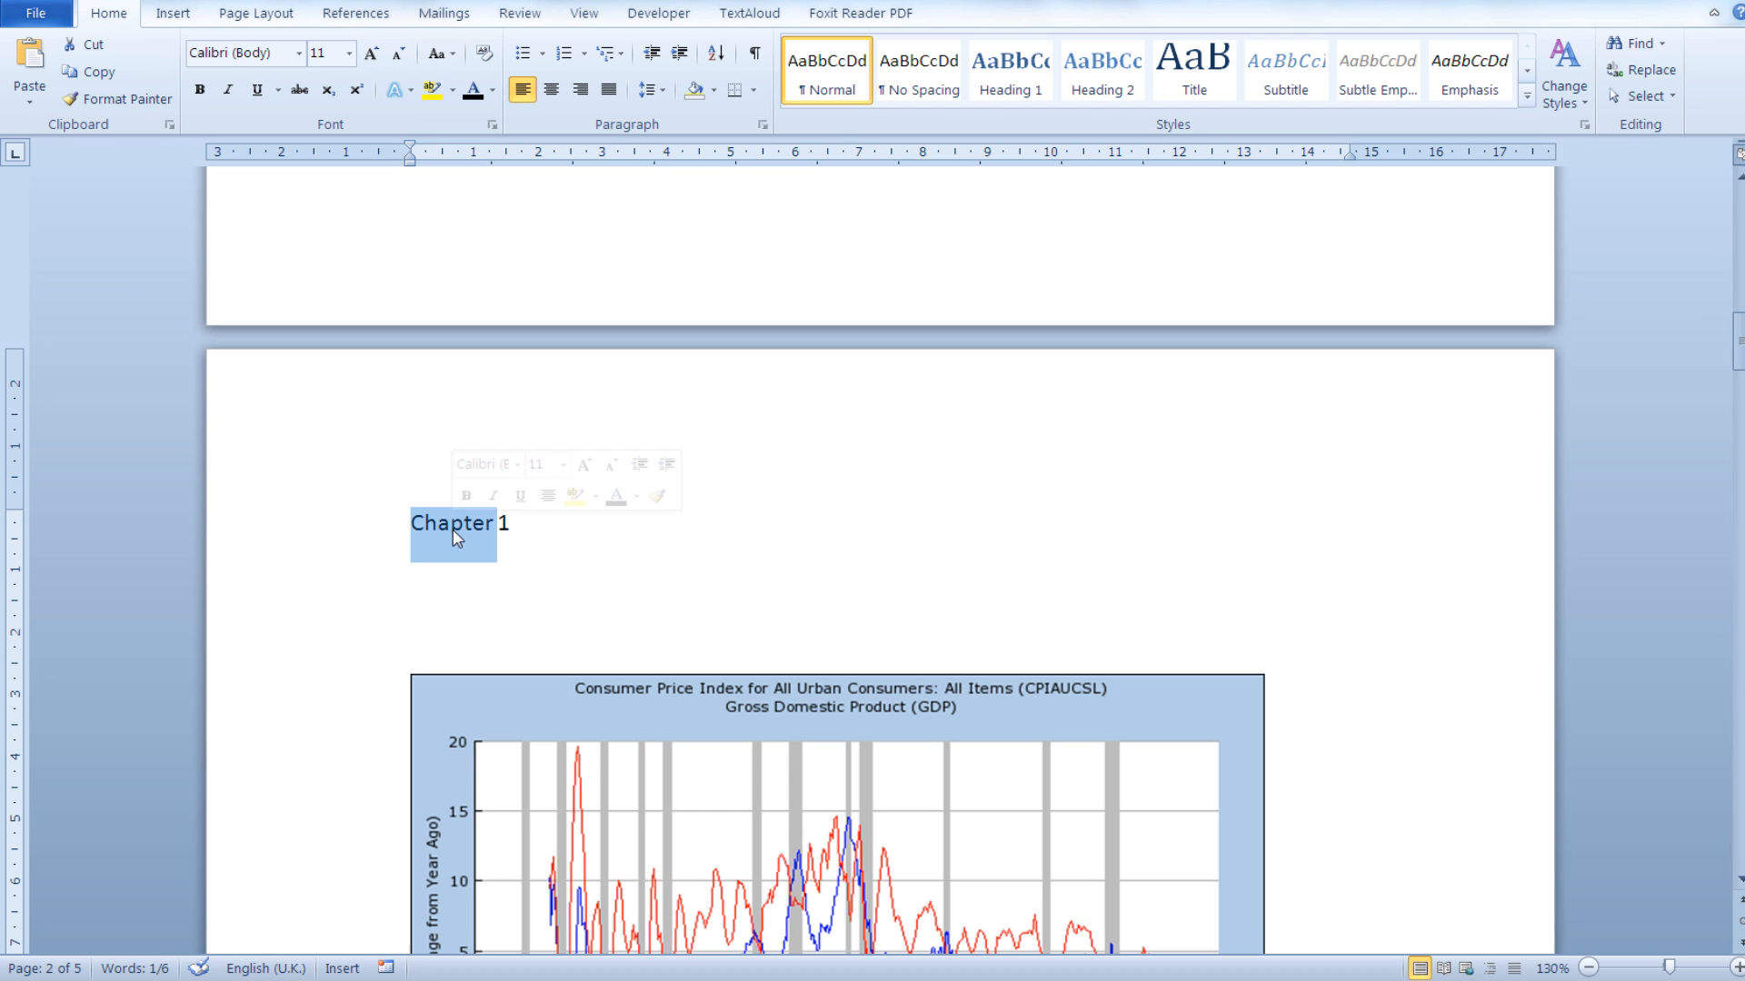
left_click(1023, 74)
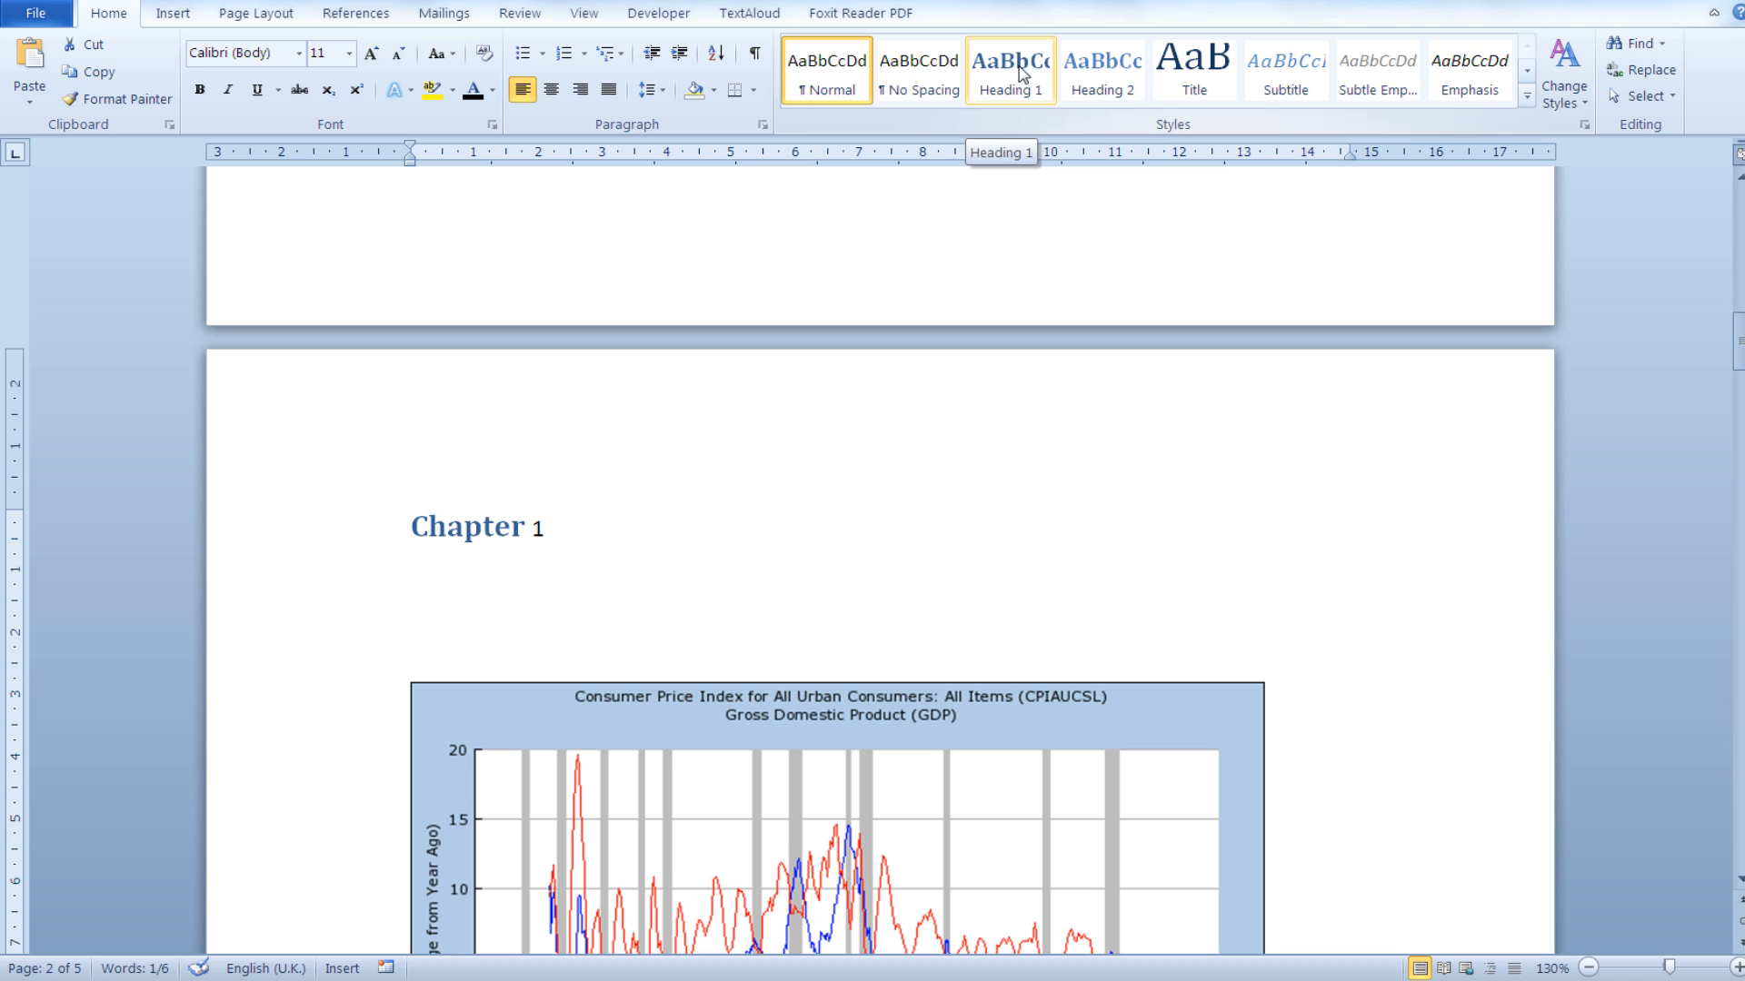
key("ctrl+z")
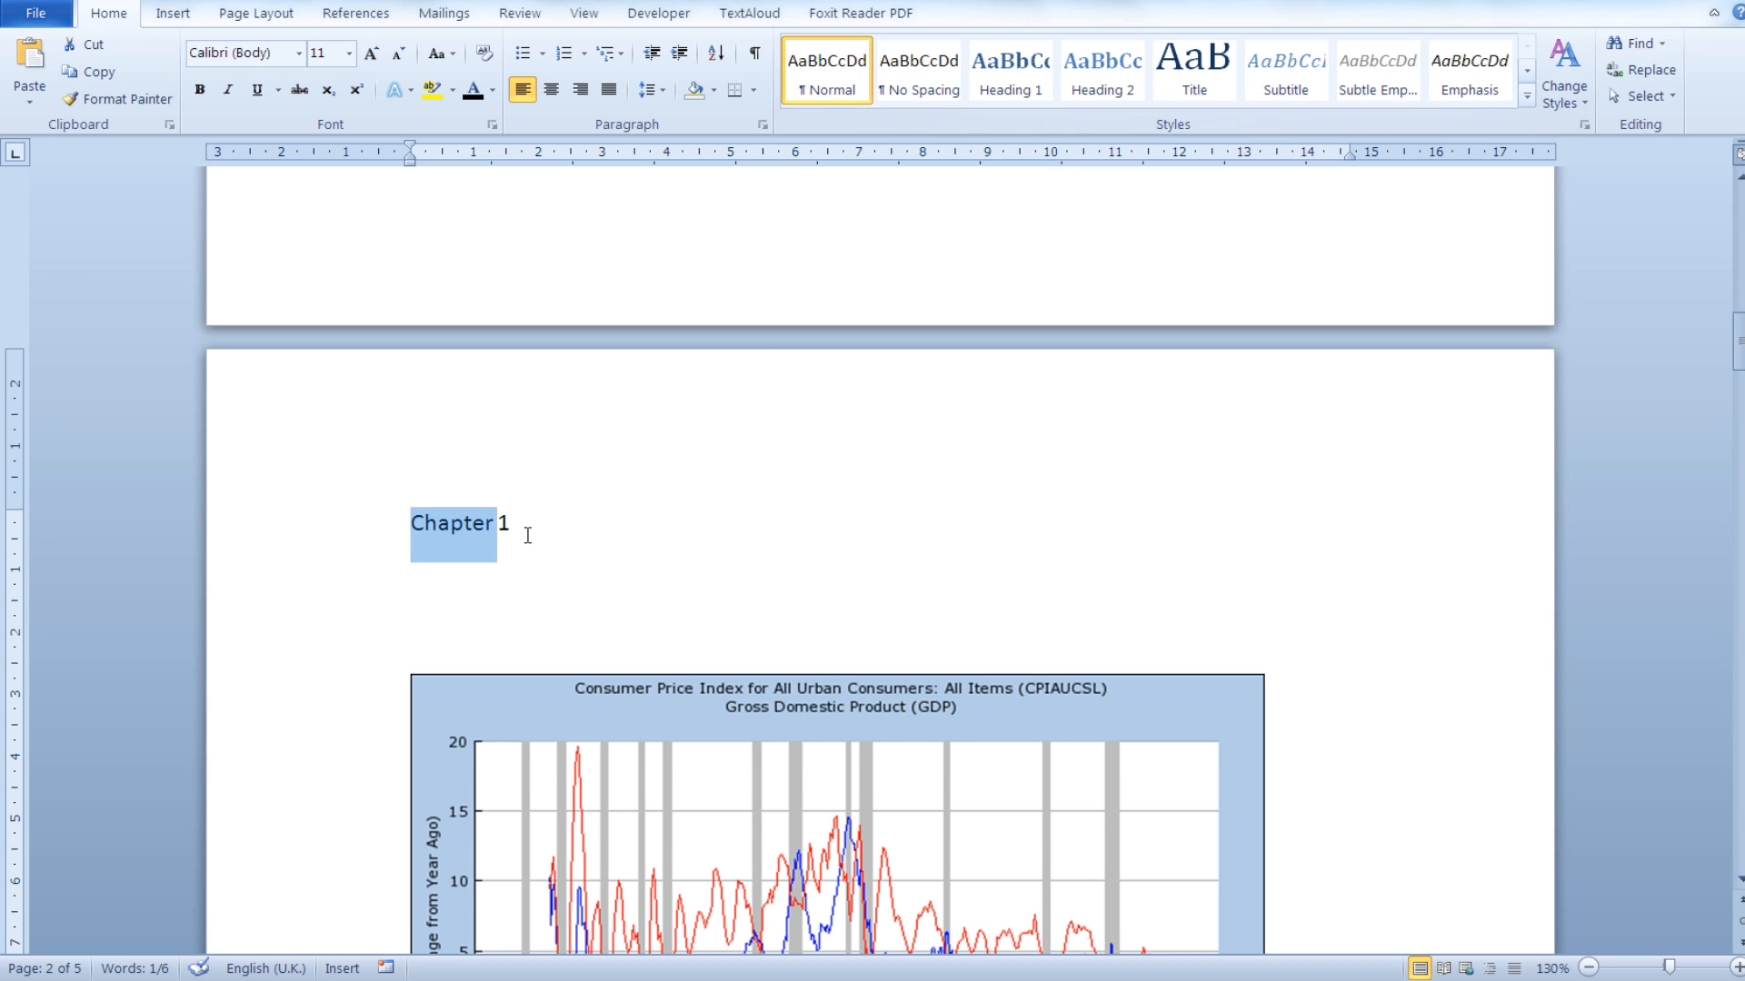
- Apply the Heading 1 style to the full Chapter 1, Chapter 2 and Chapter 3 title lines
triple_click(522, 537)
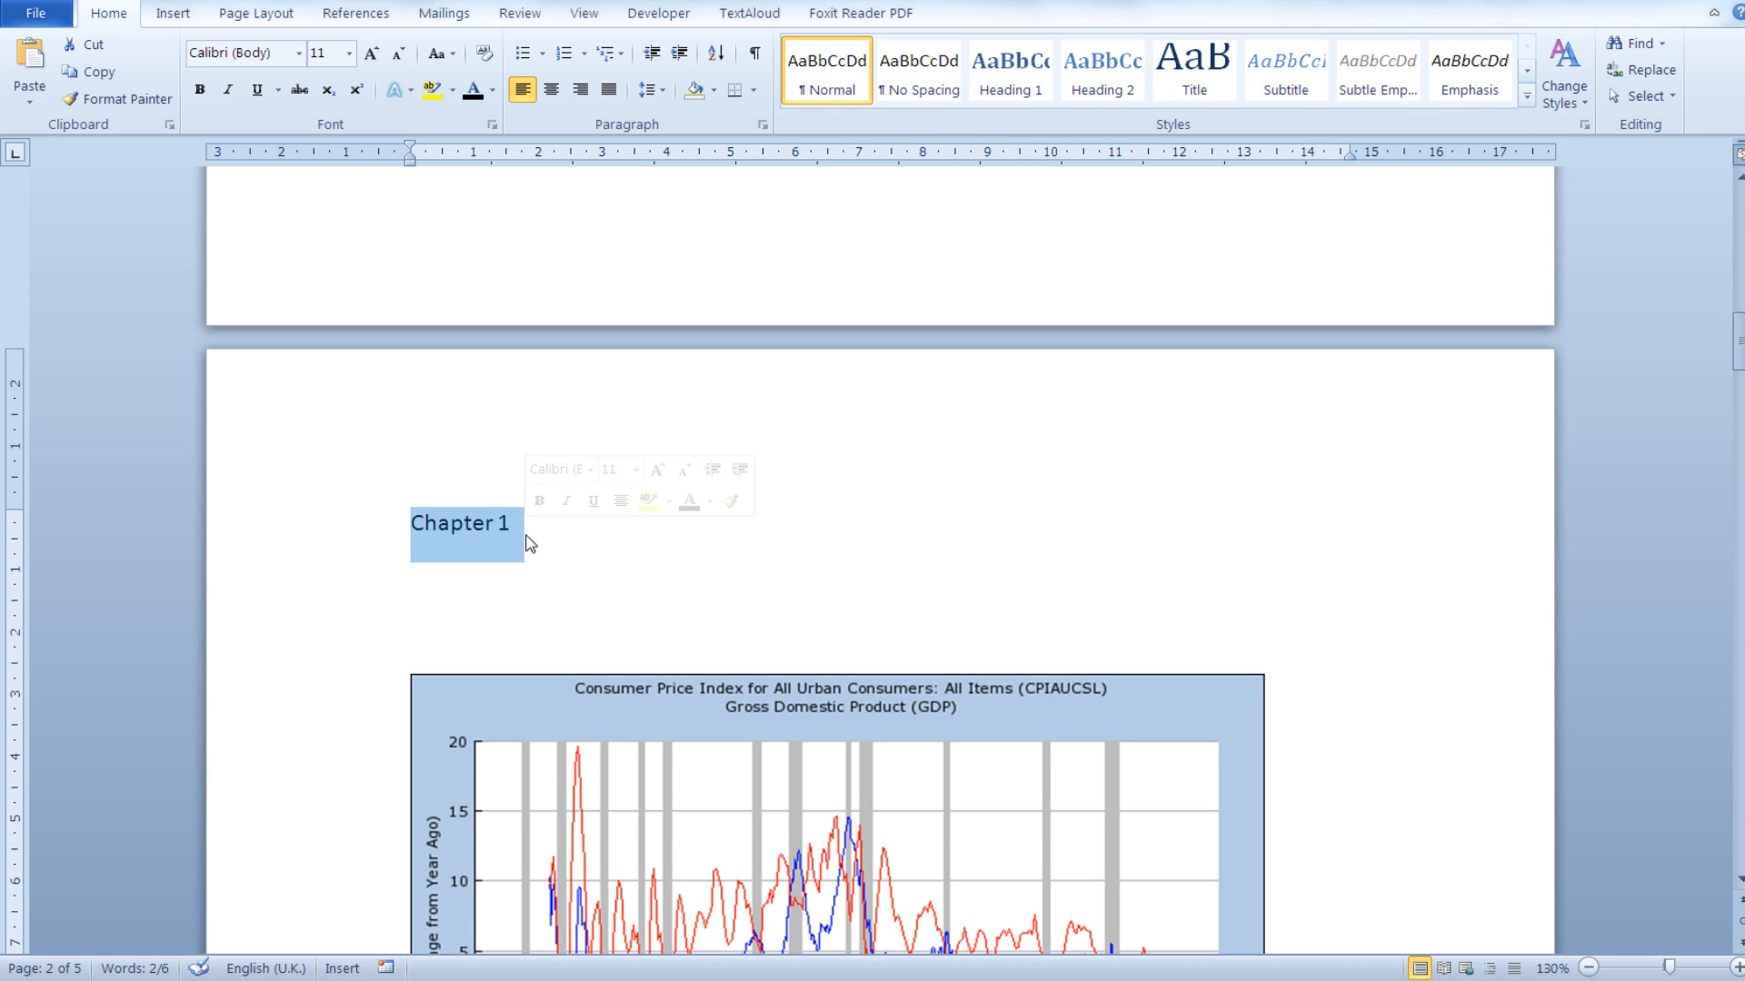
left_click(1009, 77)
scroll(1087, 401, "down", 10)
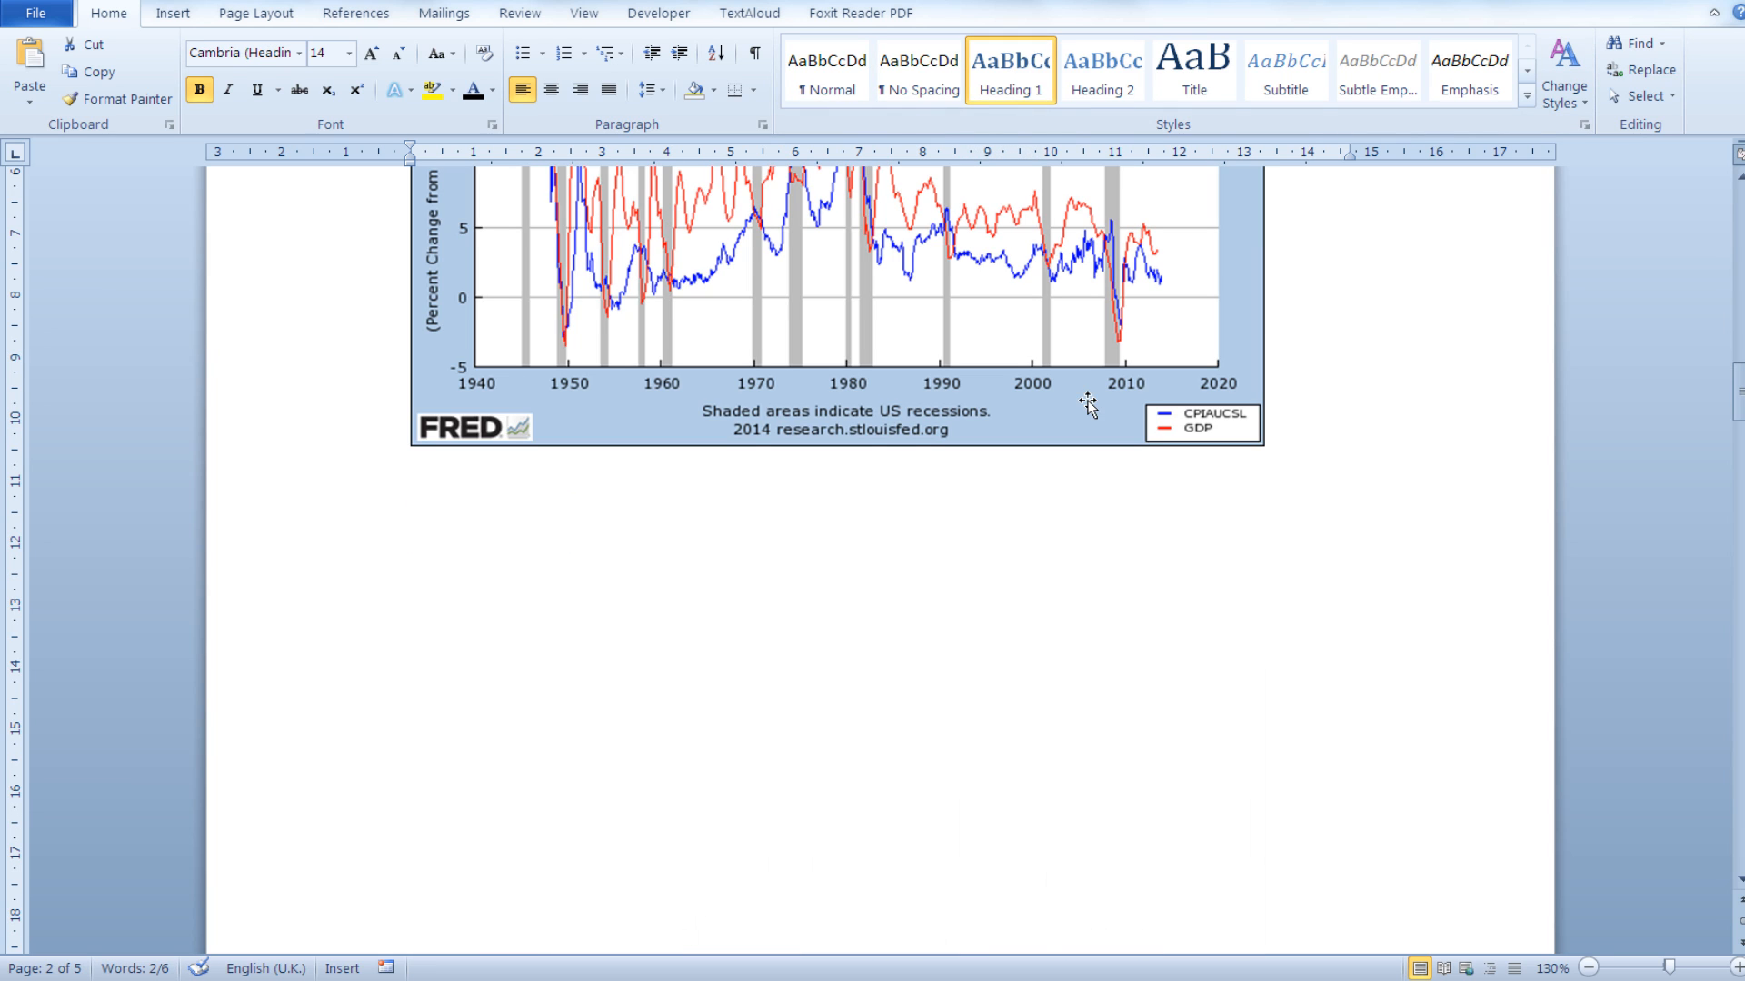
scroll(1044, 423, "down", 5)
scroll(1044, 423, "down", 10)
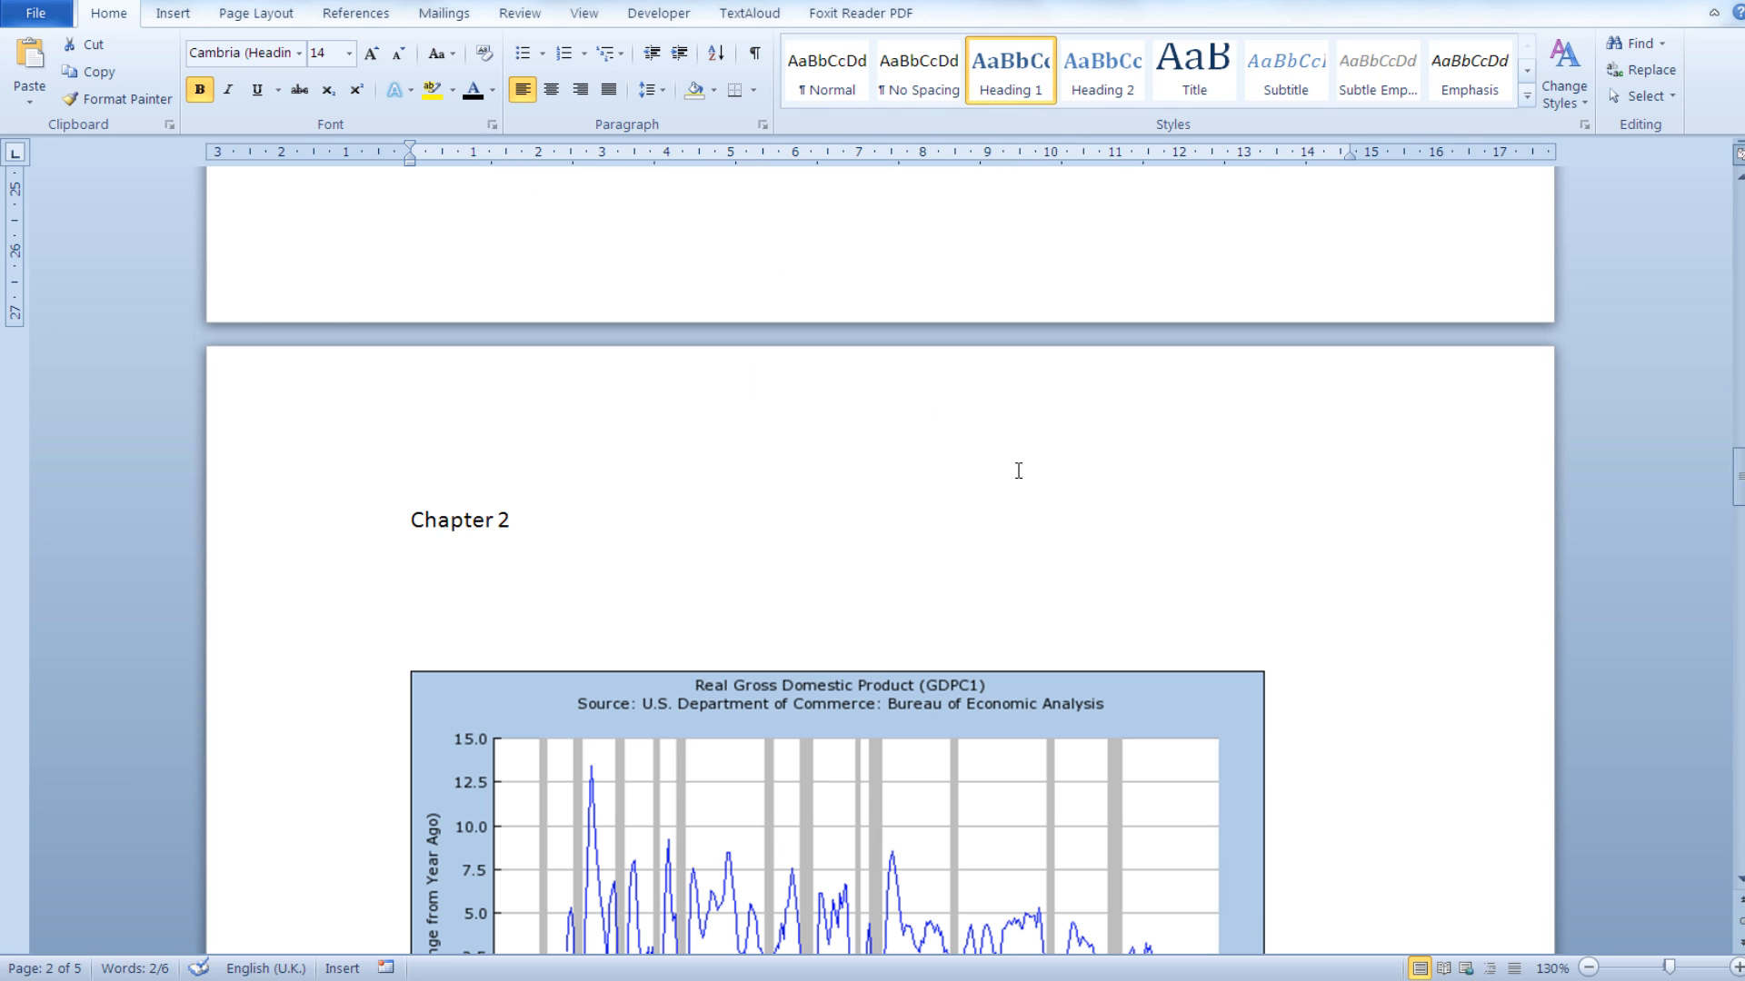
triple_click(479, 525)
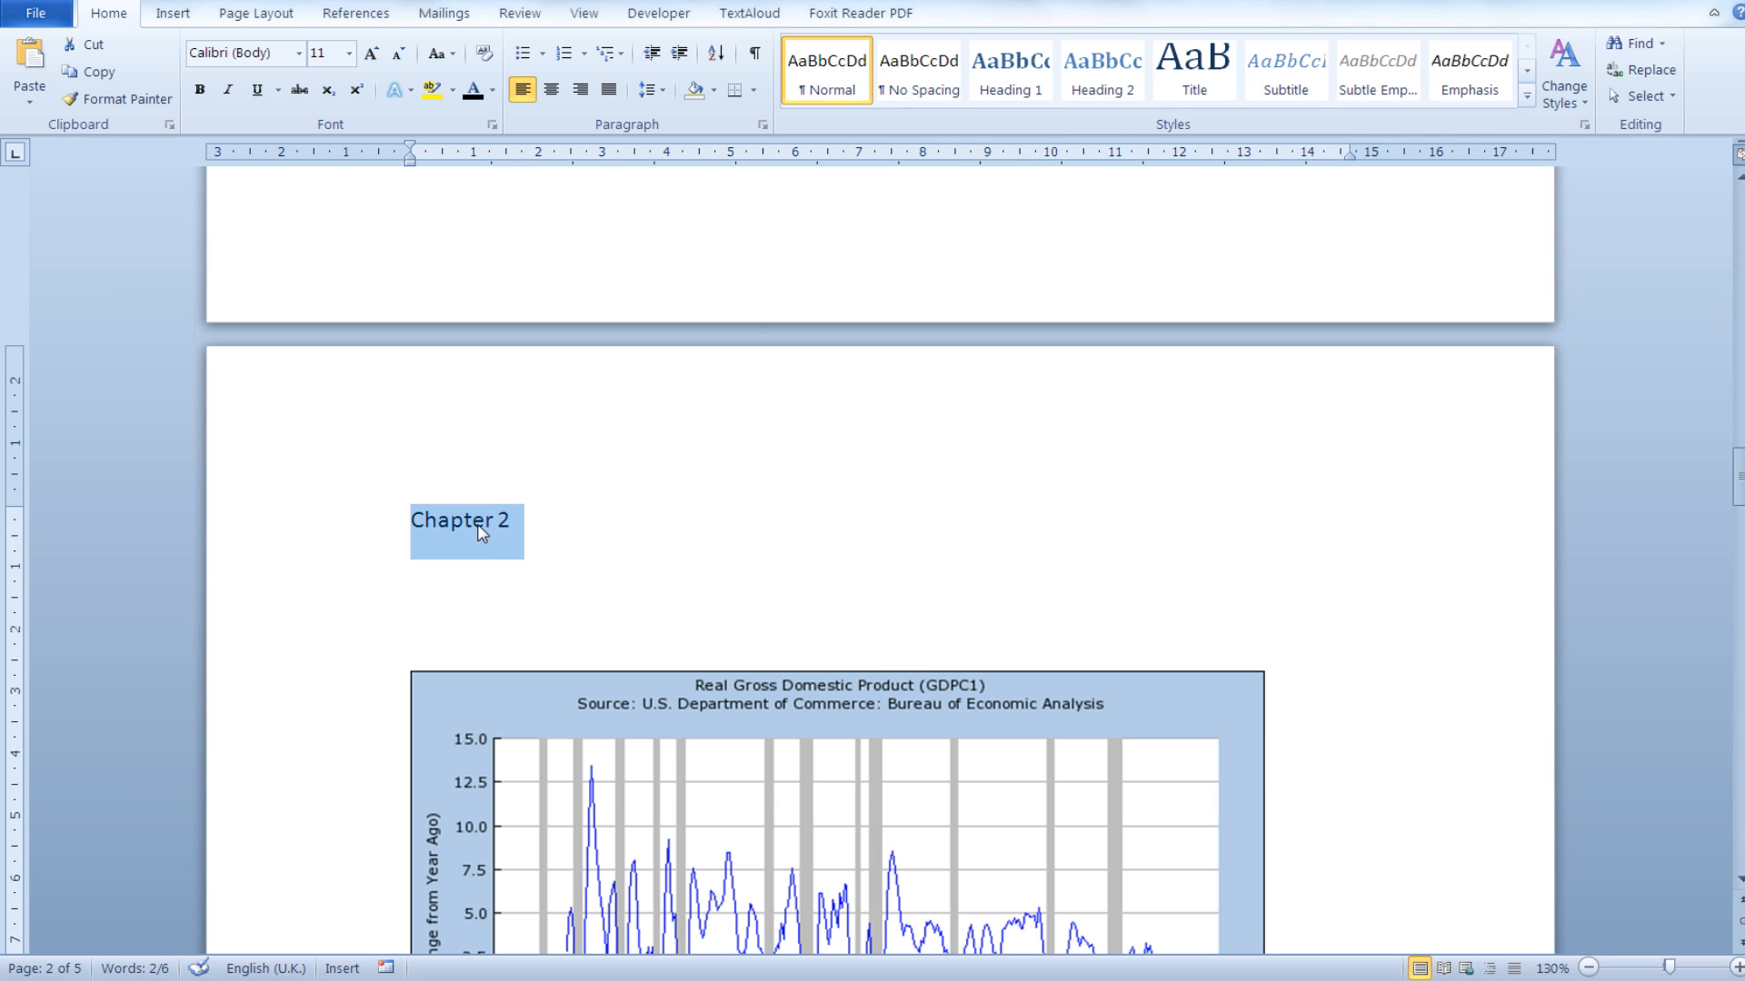
left_click(1004, 73)
scroll(983, 472, "down", 10)
scroll(983, 473, "down", 15)
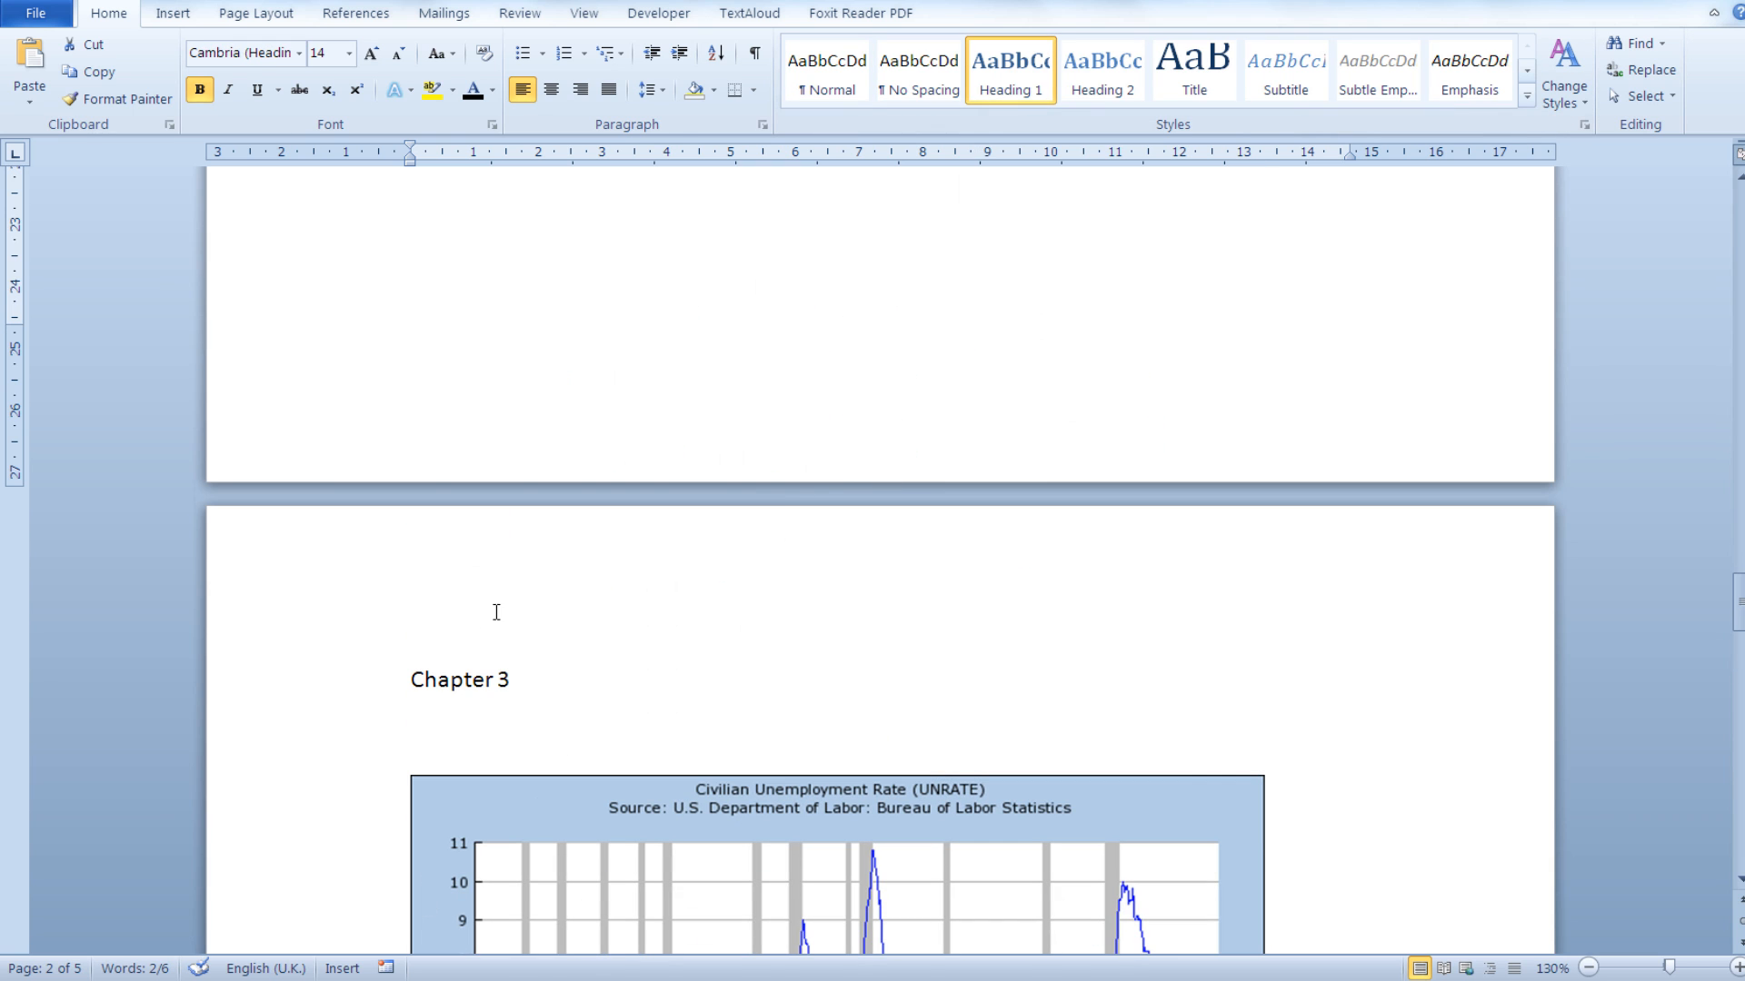
triple_click(471, 673)
left_click(1009, 73)
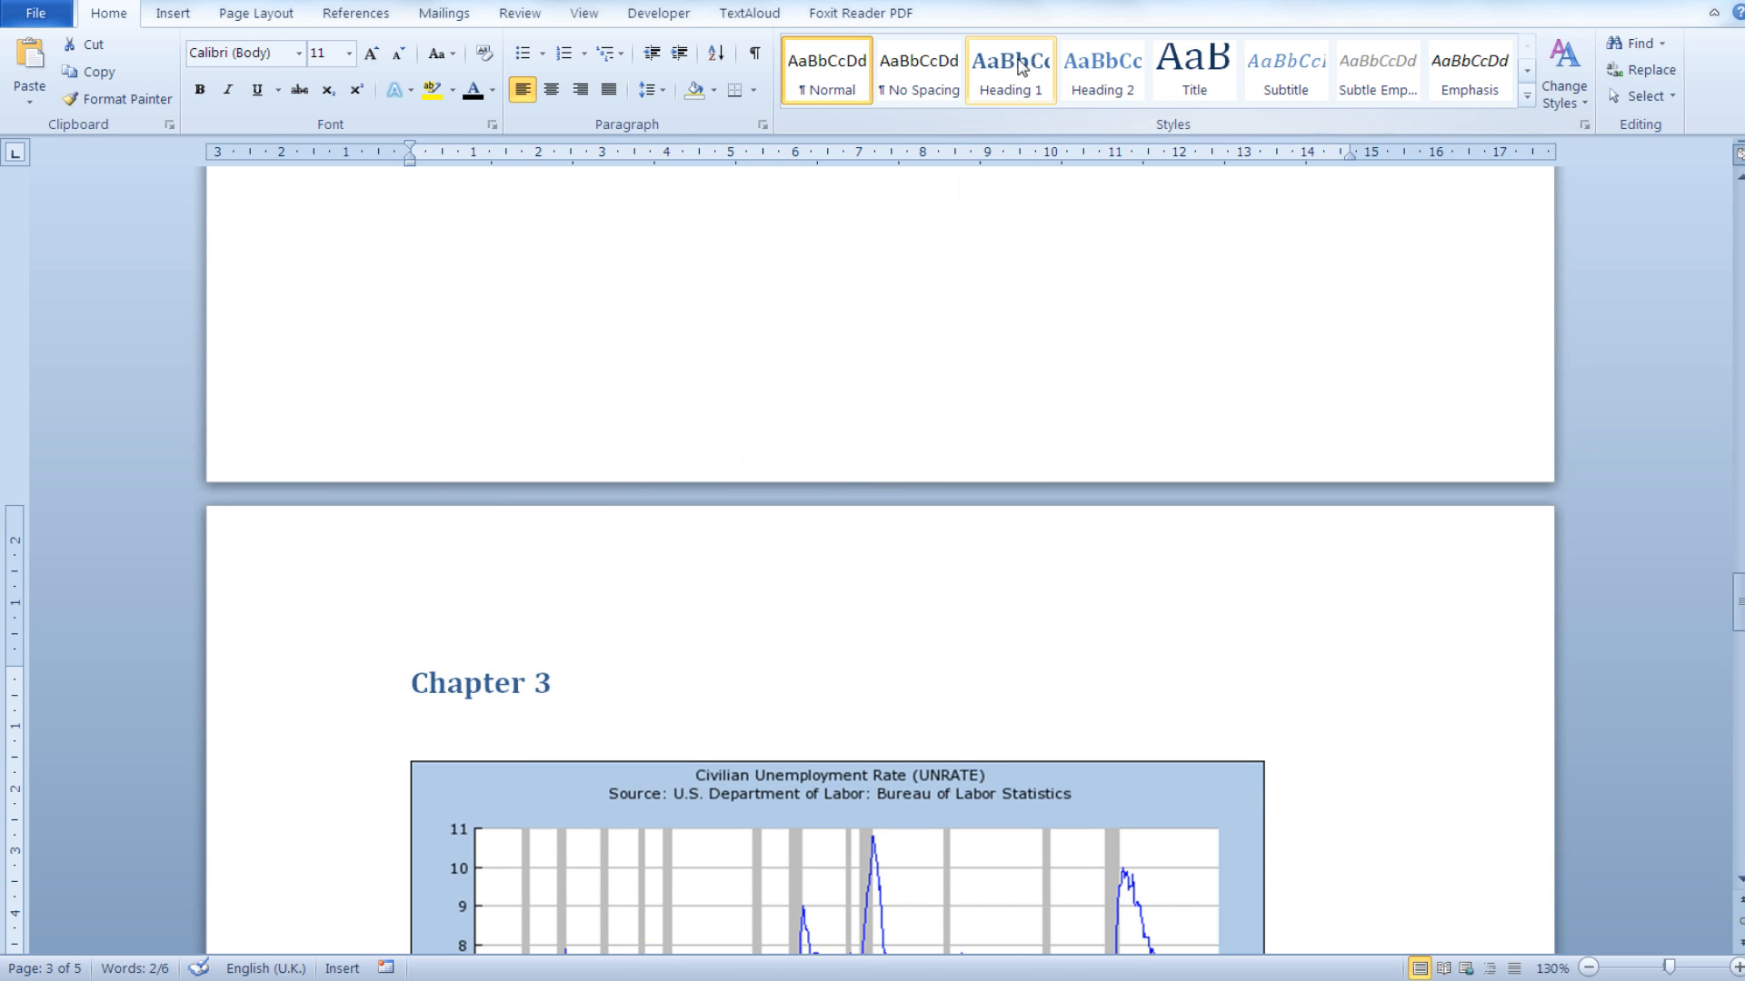
- Number the Chapter 1 heading with the 1., 1.1., 1.1.1. multilevel list
scroll(625, 630, "up", 20)
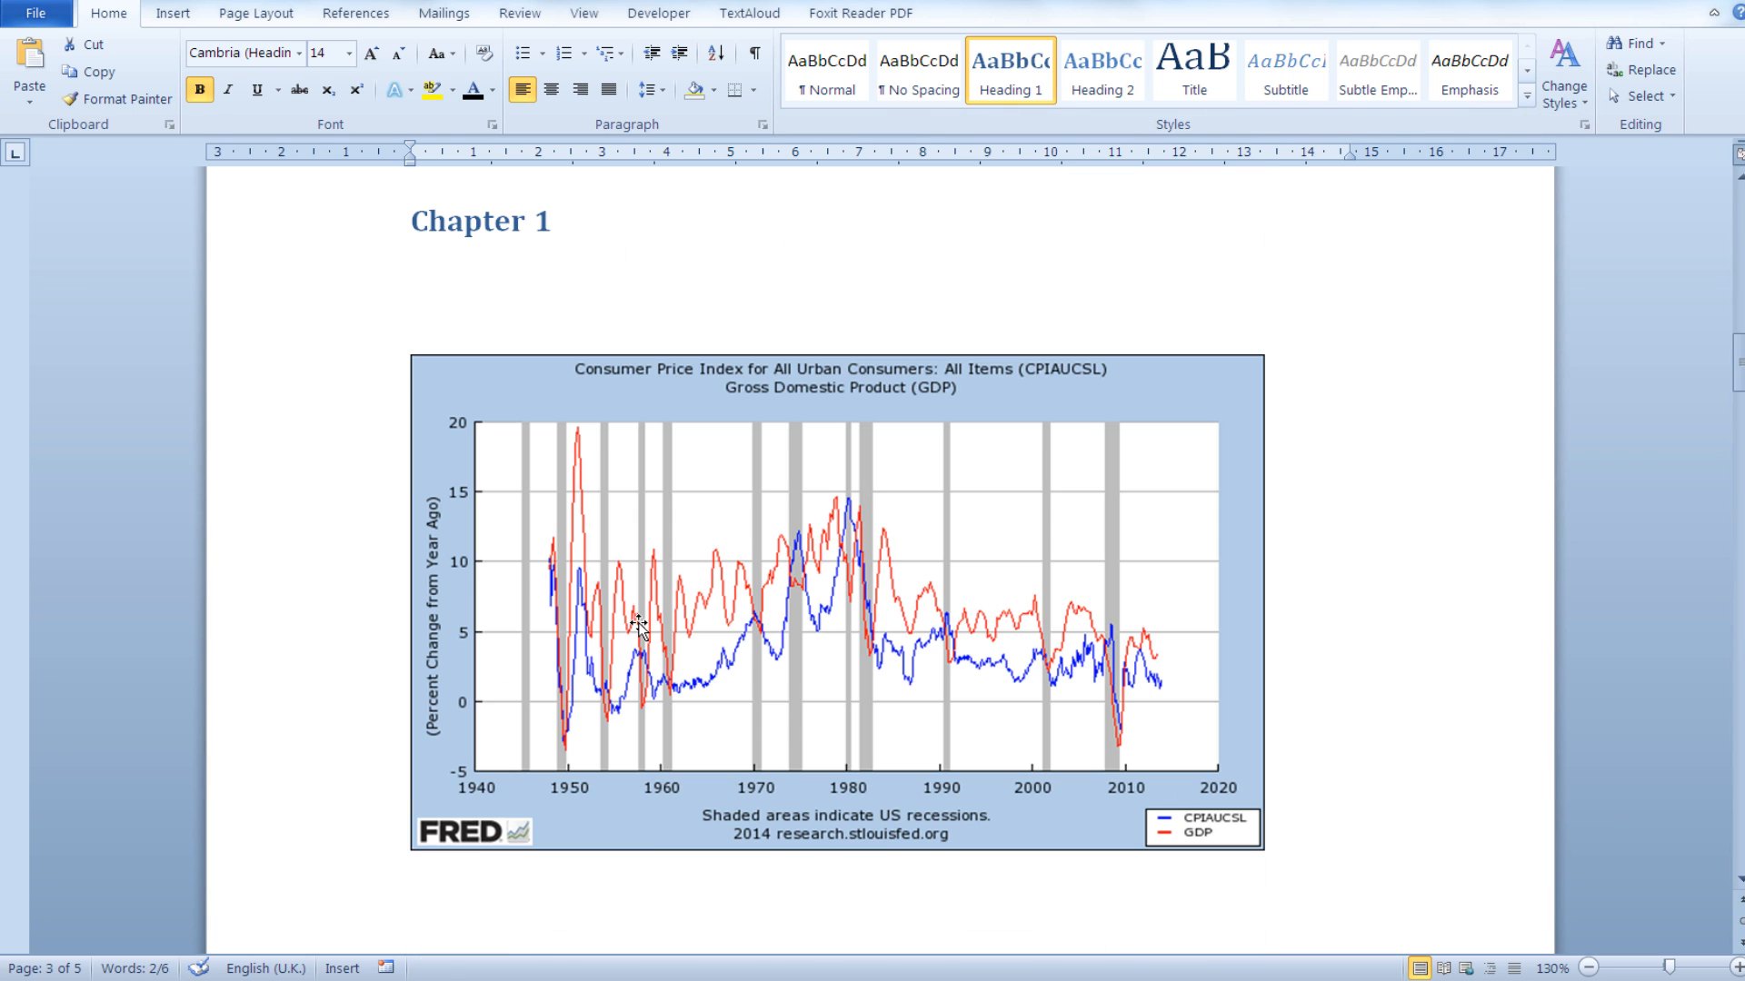
scroll(641, 624, "down", 6)
scroll(643, 351, "up", 2)
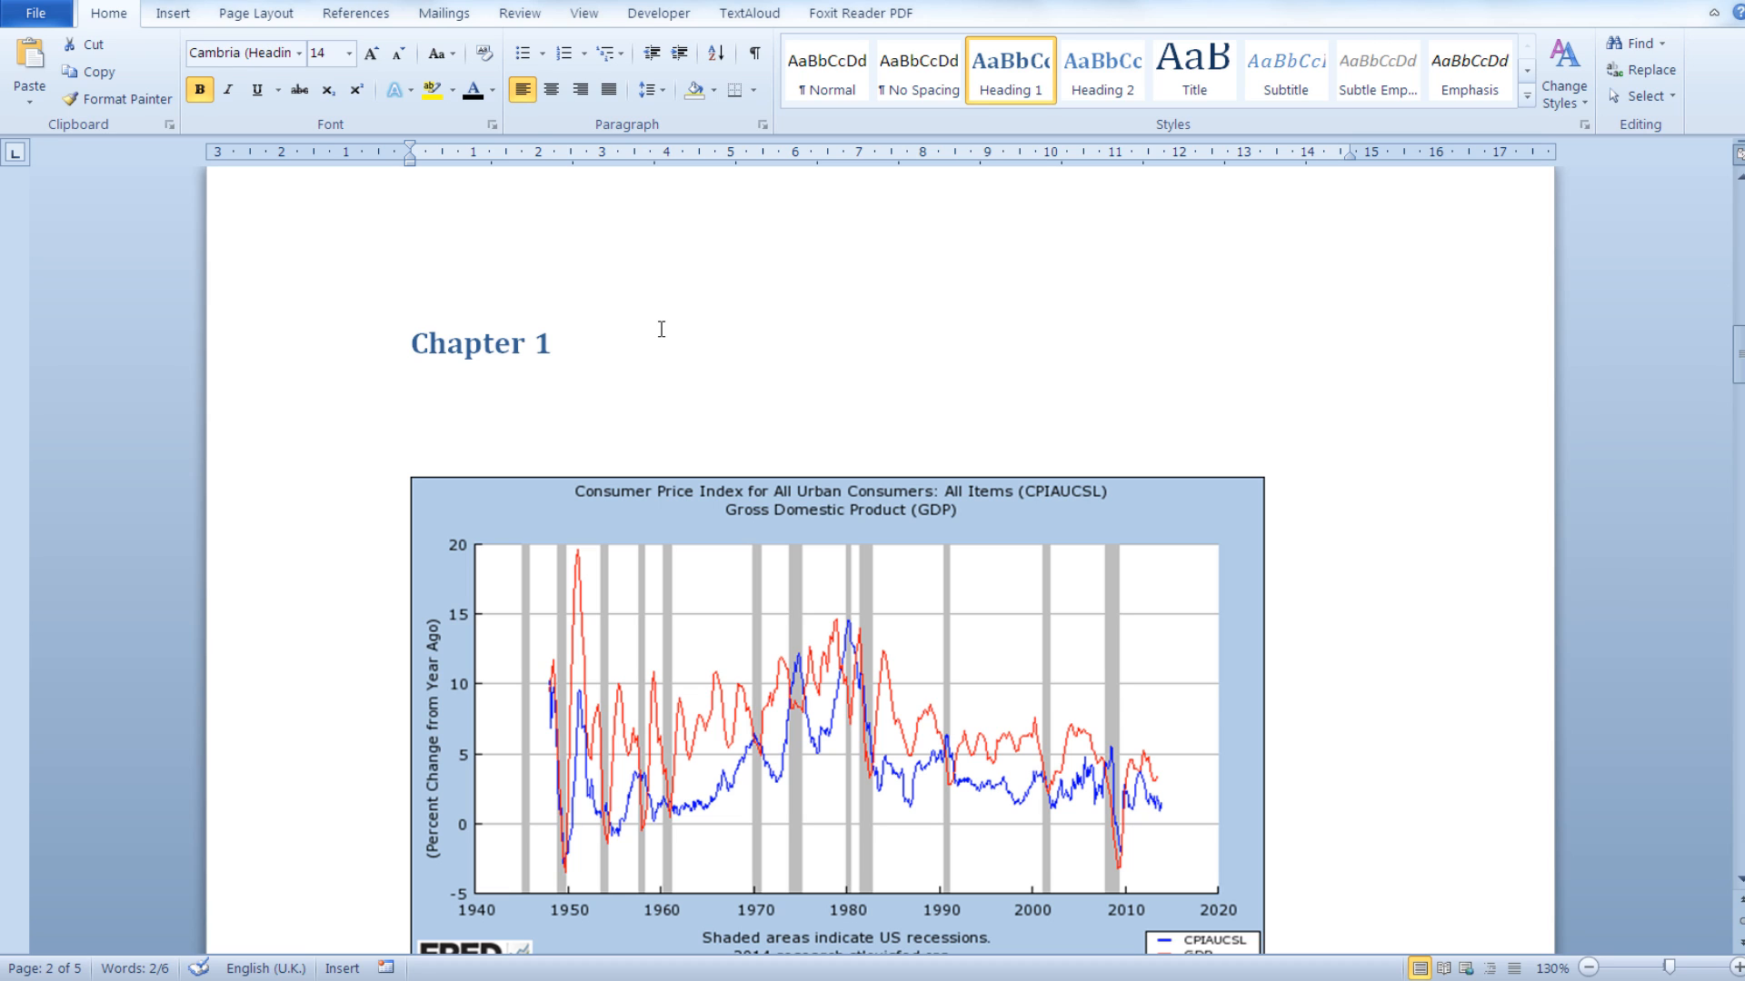
left_click(406, 342)
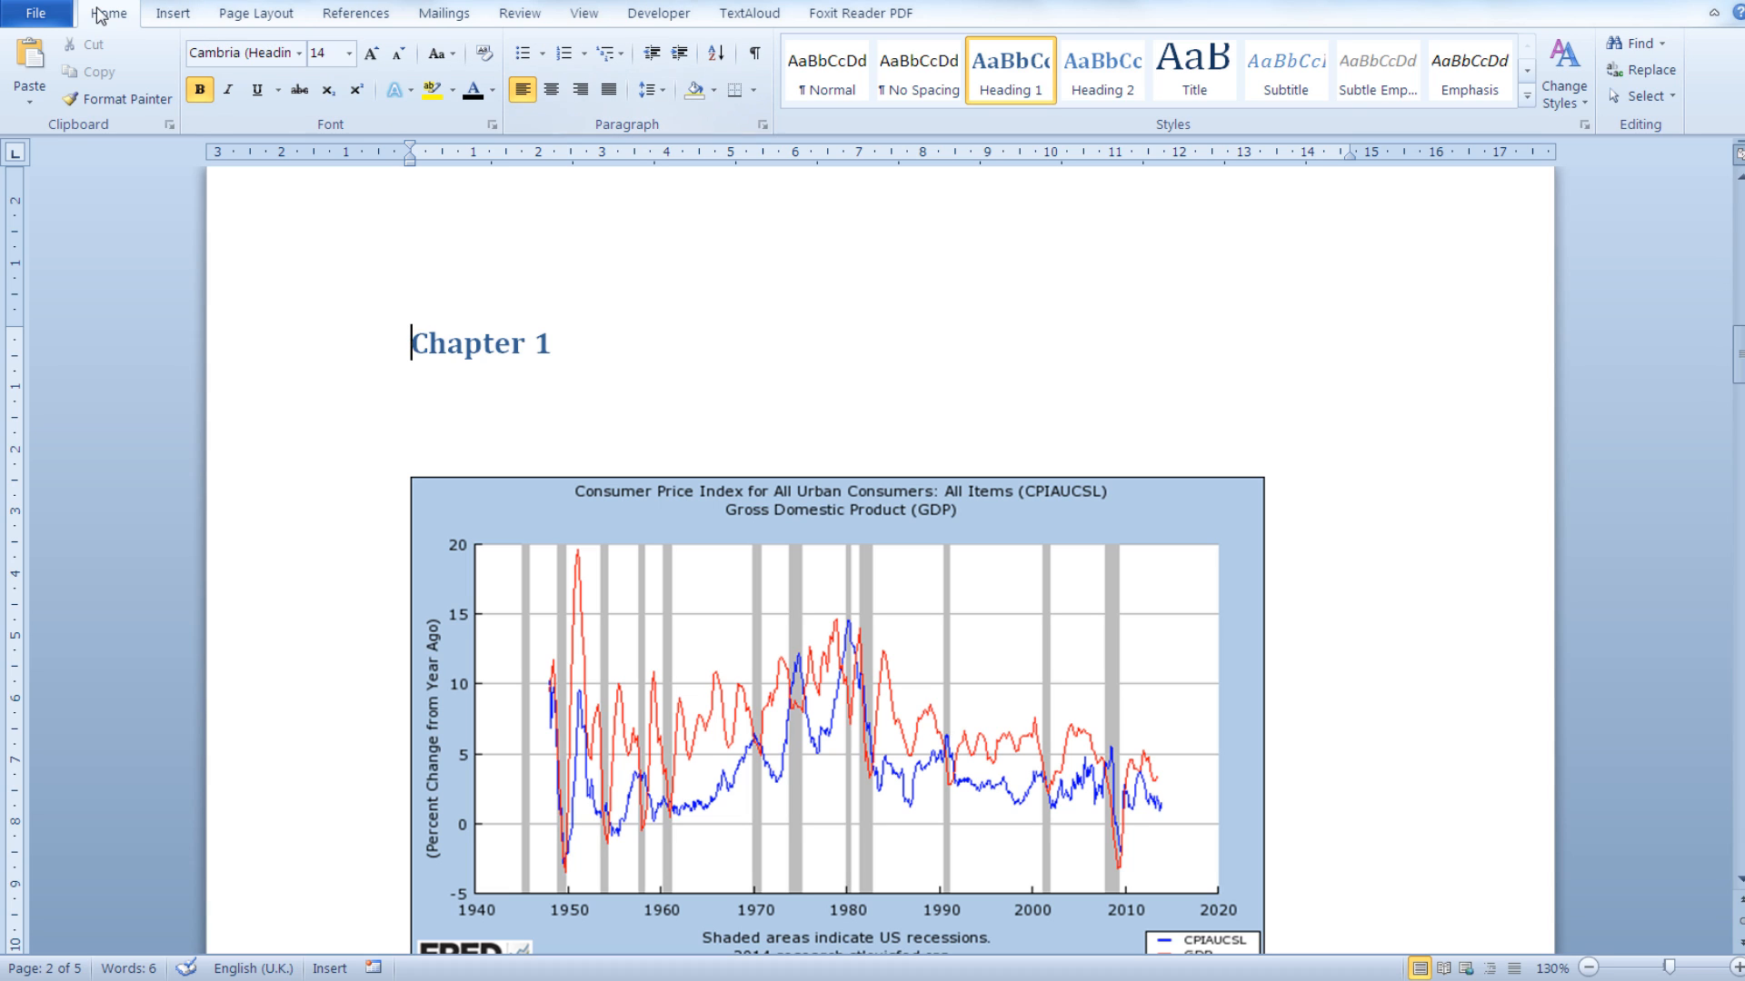
left_click(622, 56)
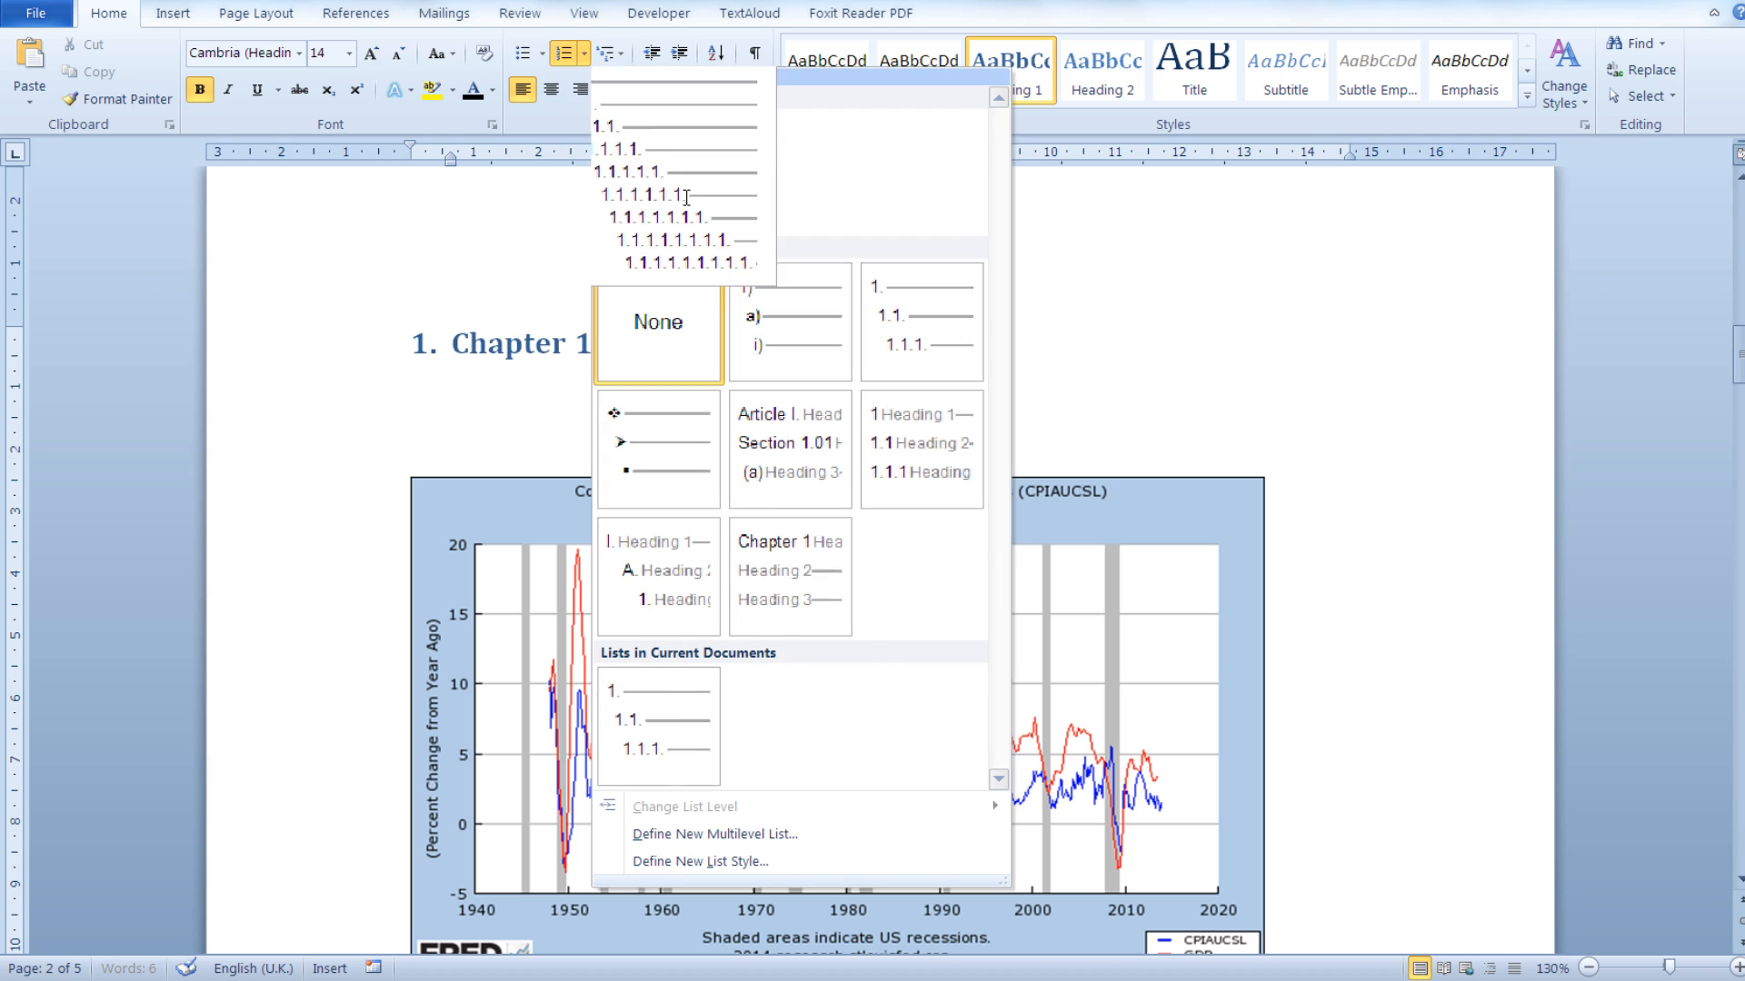
left_click(658, 173)
- Apply the same 1., 1.1., 1.1.1. multilevel list numbering to the Chapter 2 and Chapter 3 headings
scroll(653, 375, "down", 15)
left_click(406, 539)
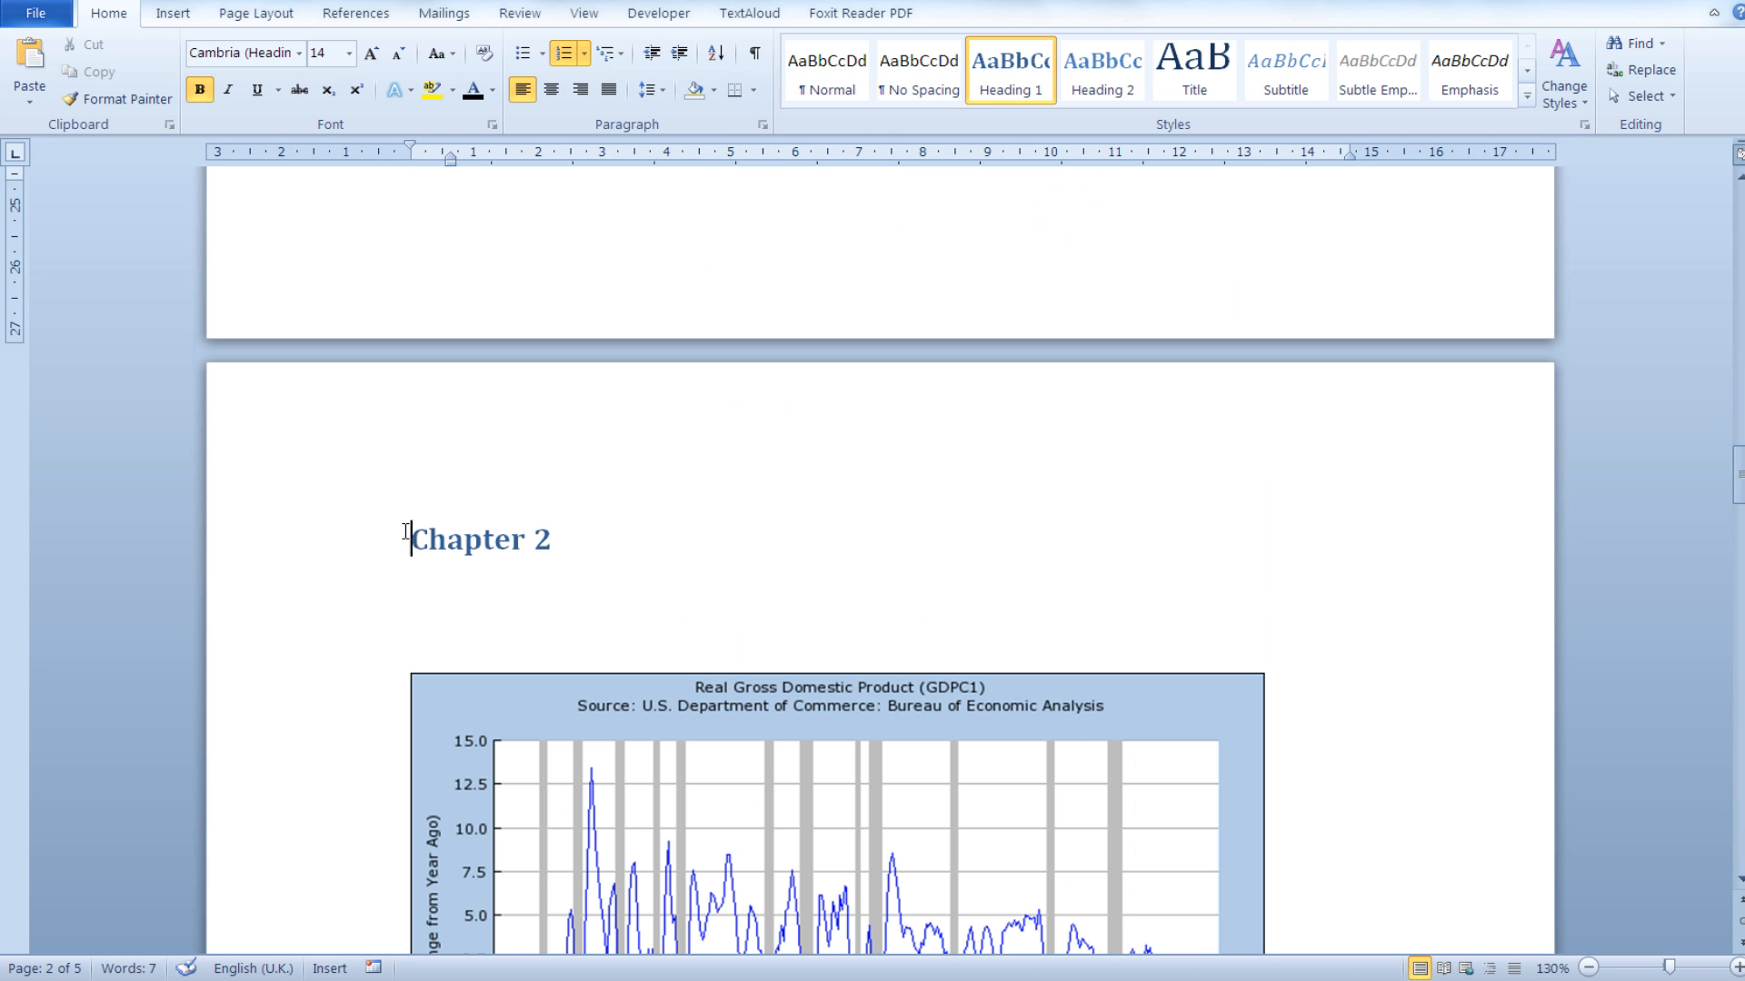
left_click(622, 53)
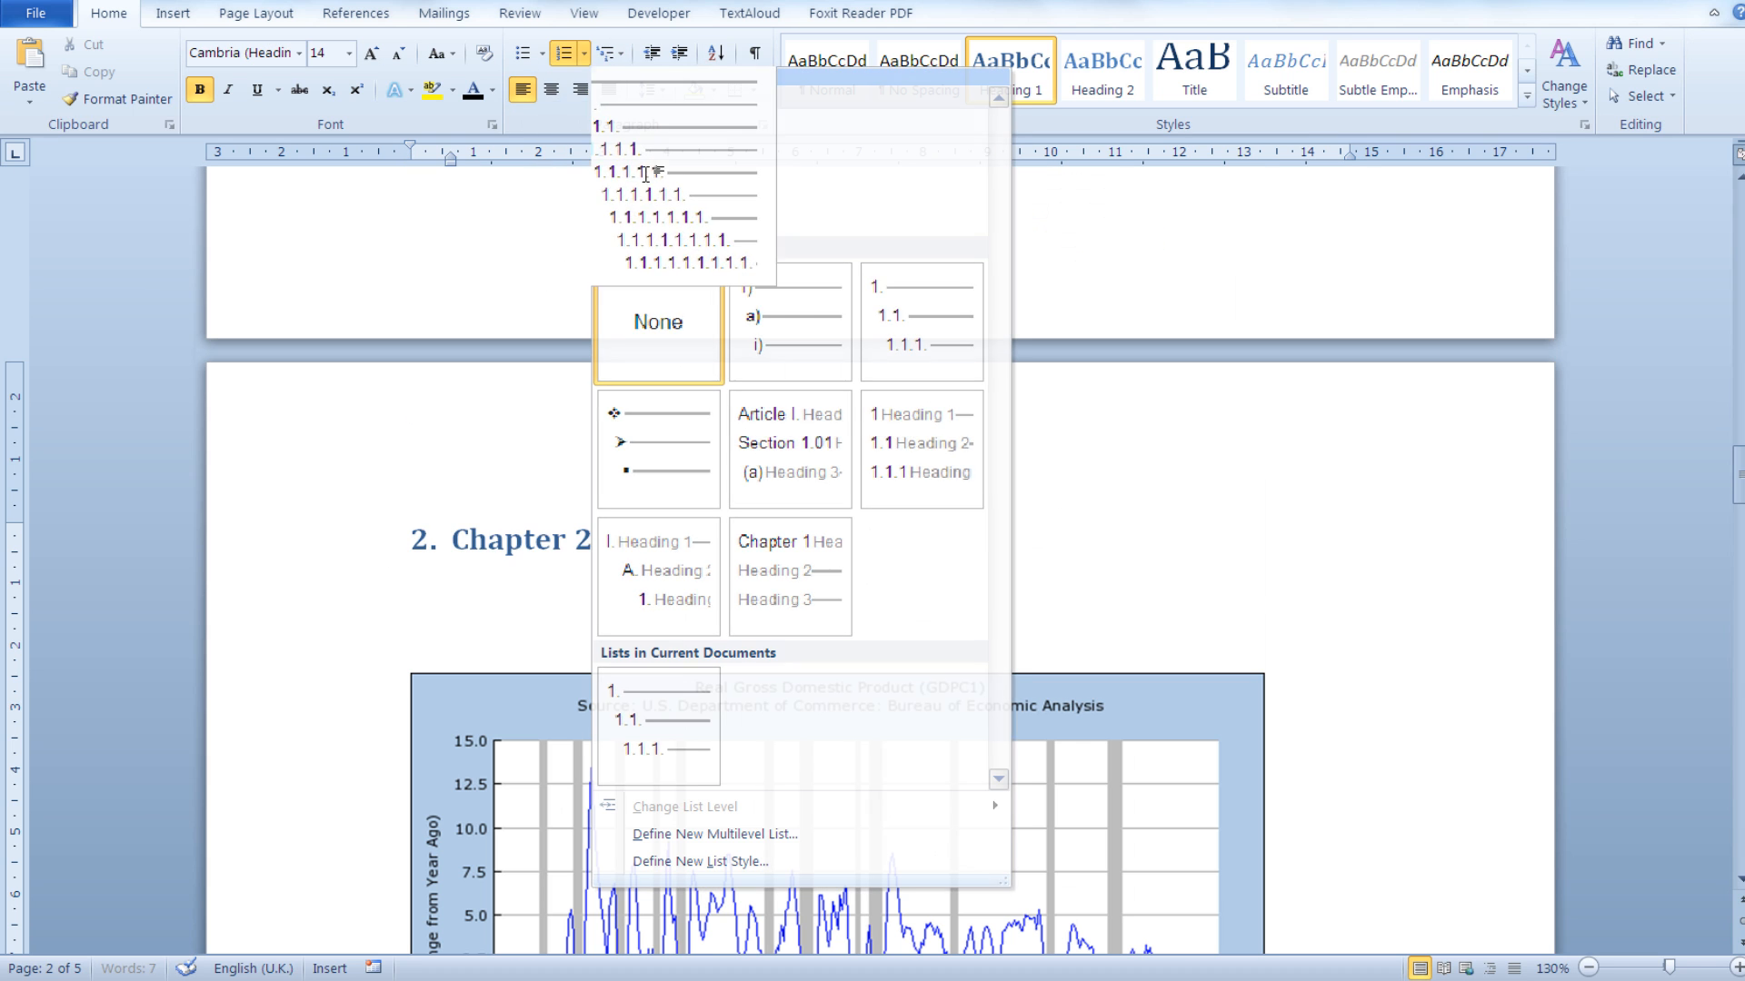
left_click(660, 163)
scroll(342, 600, "down", 12)
left_click(387, 535)
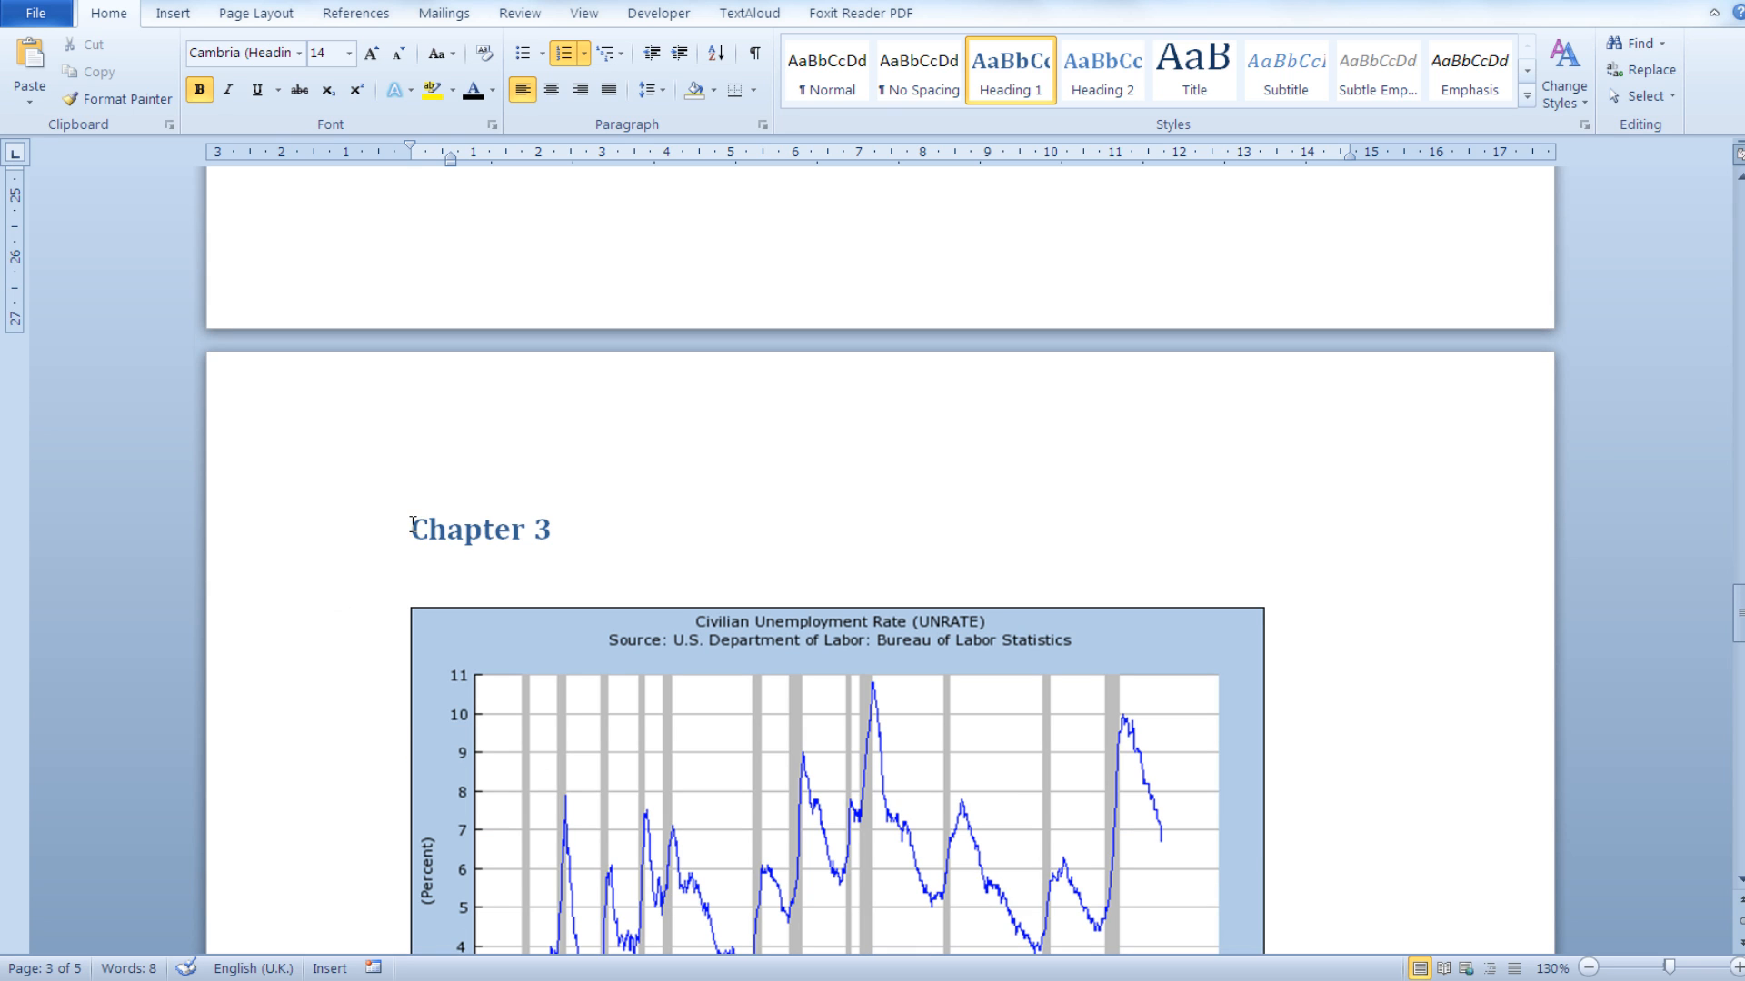
left_click(607, 52)
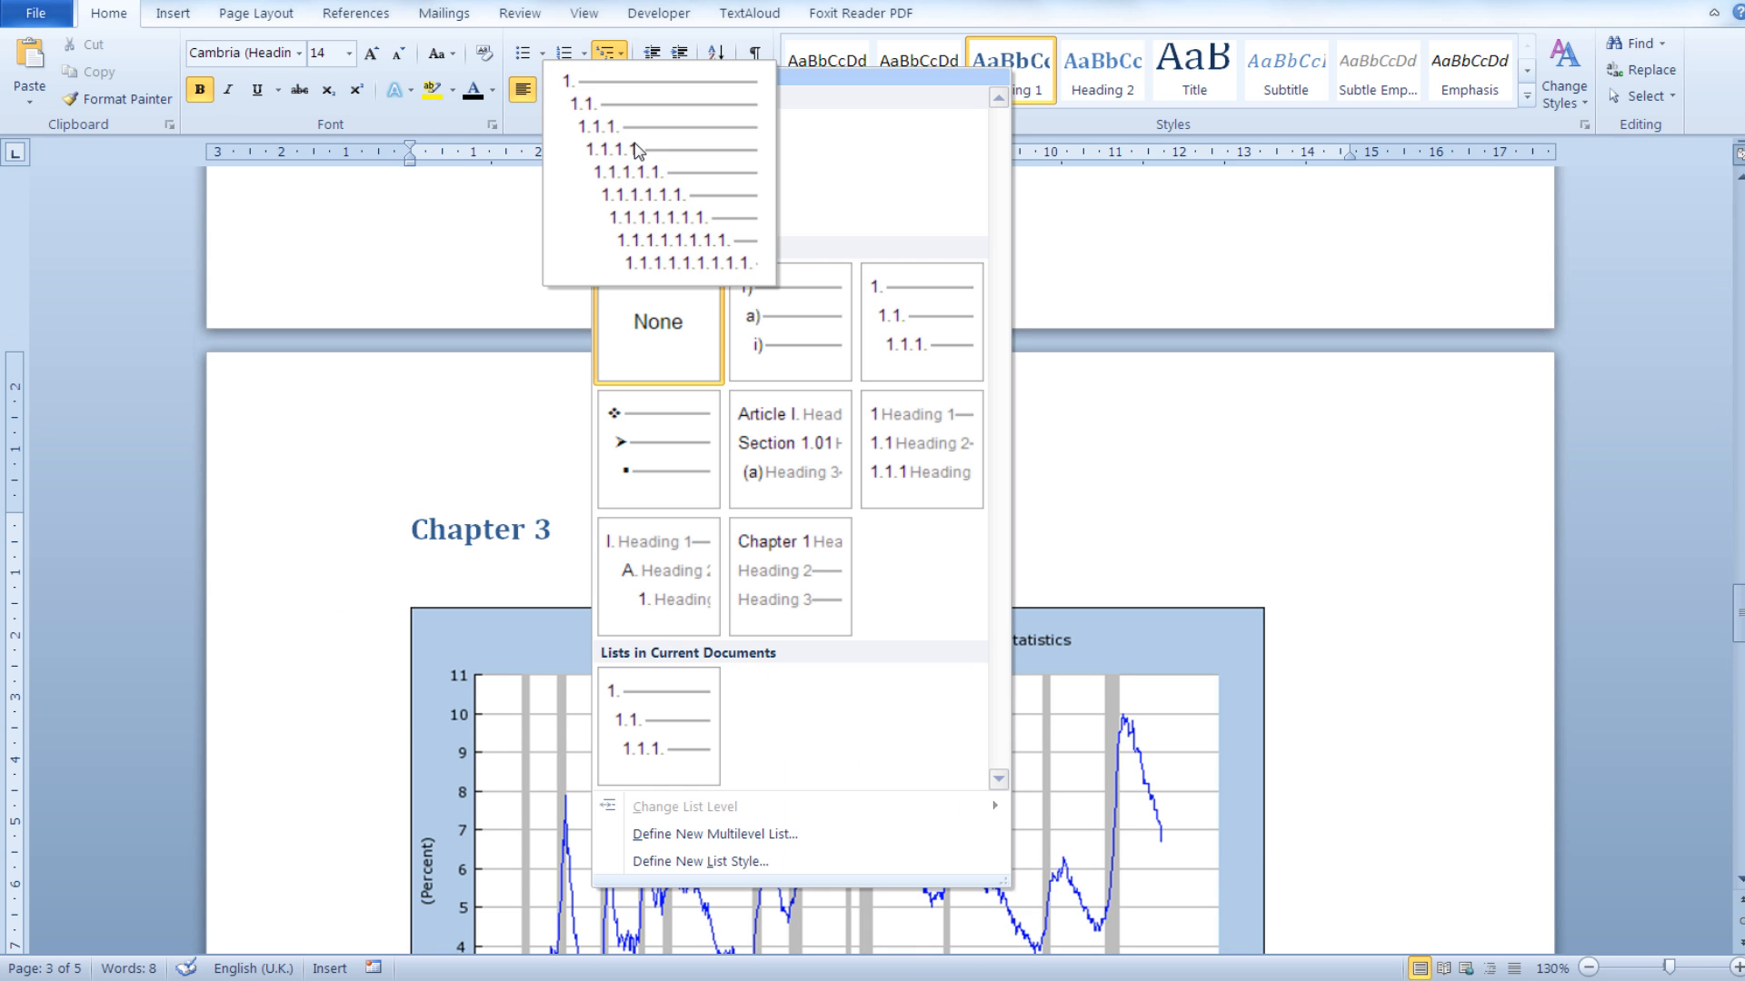
left_click(659, 164)
- Start a Figure caption above the Chapter 1 chart and include the chapter number in its numbering, with chapters starting at Heading 1
scroll(613, 553, "up", 15)
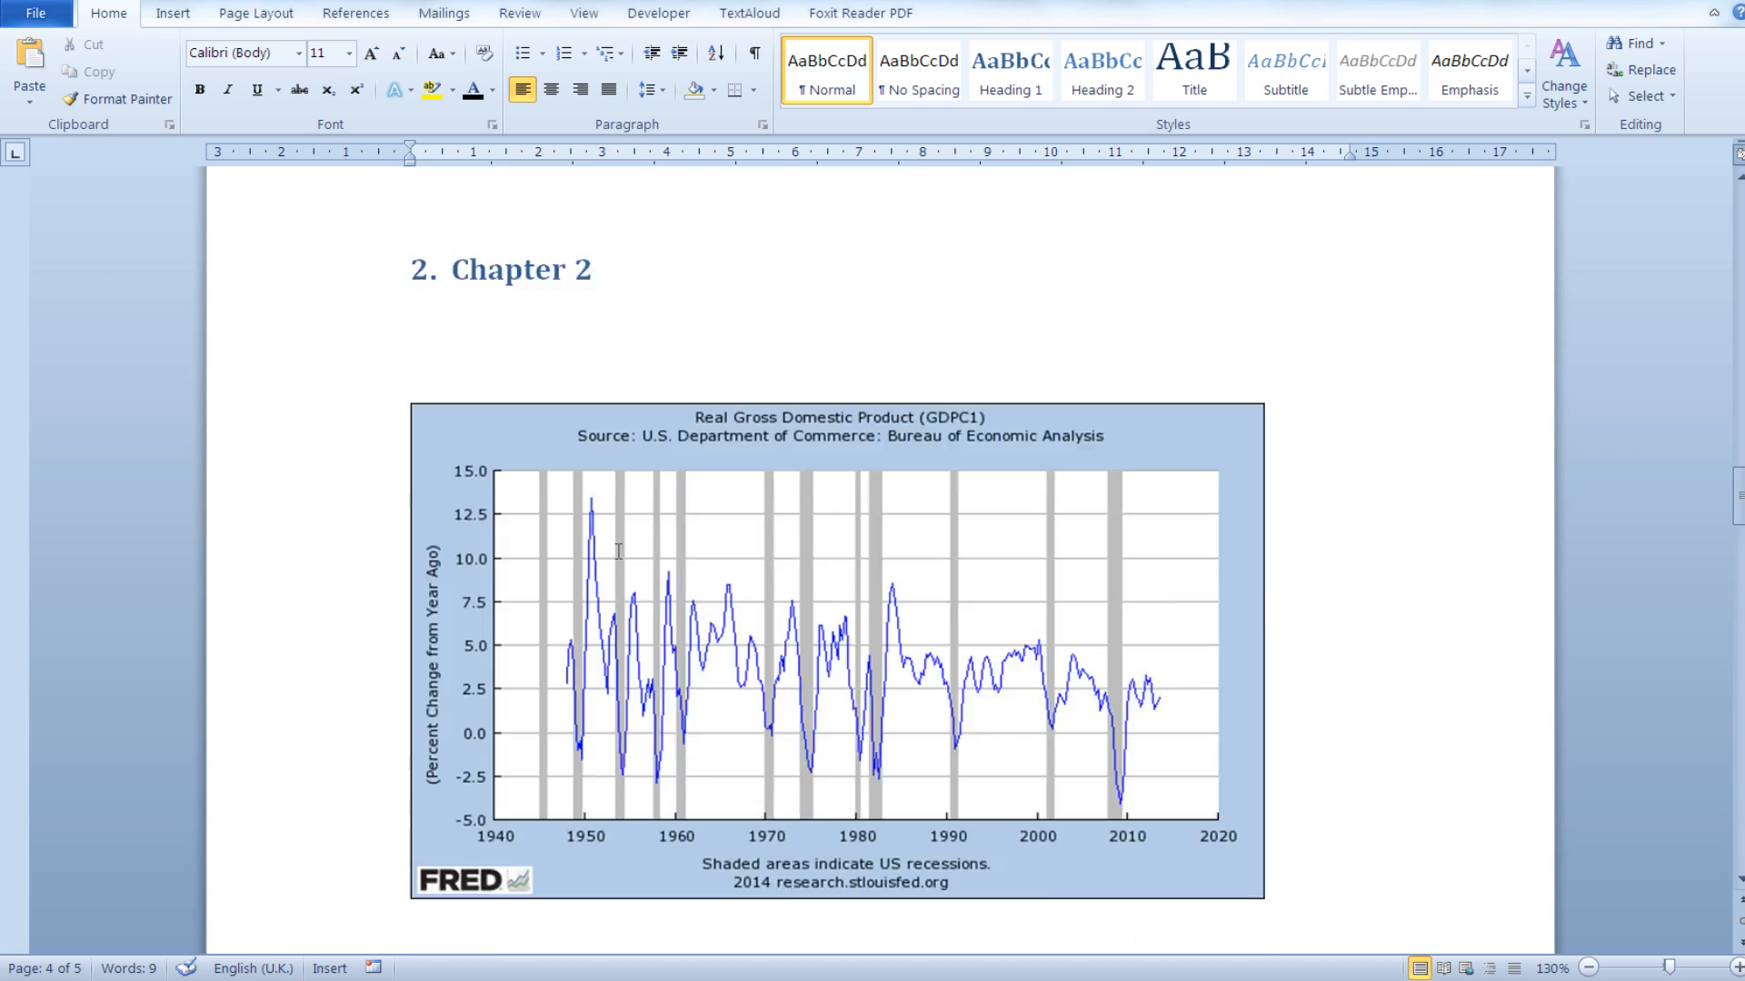
scroll(617, 548, "up", 5)
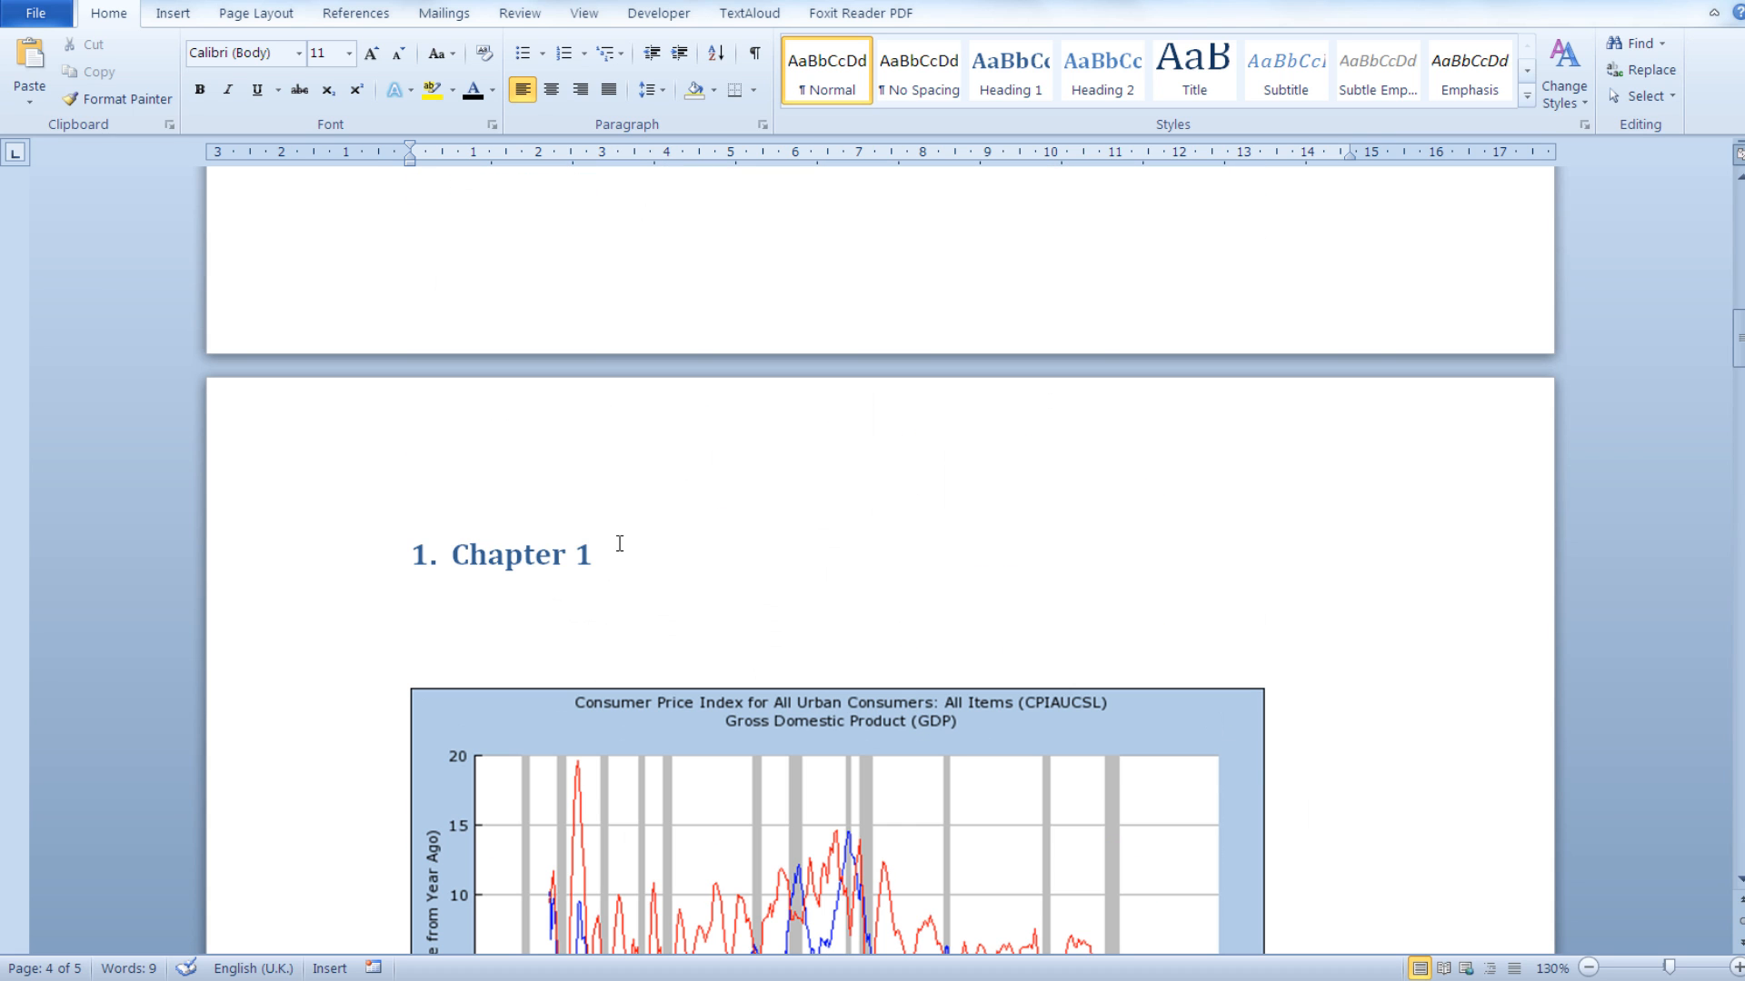
left_click(548, 624)
left_click(528, 637)
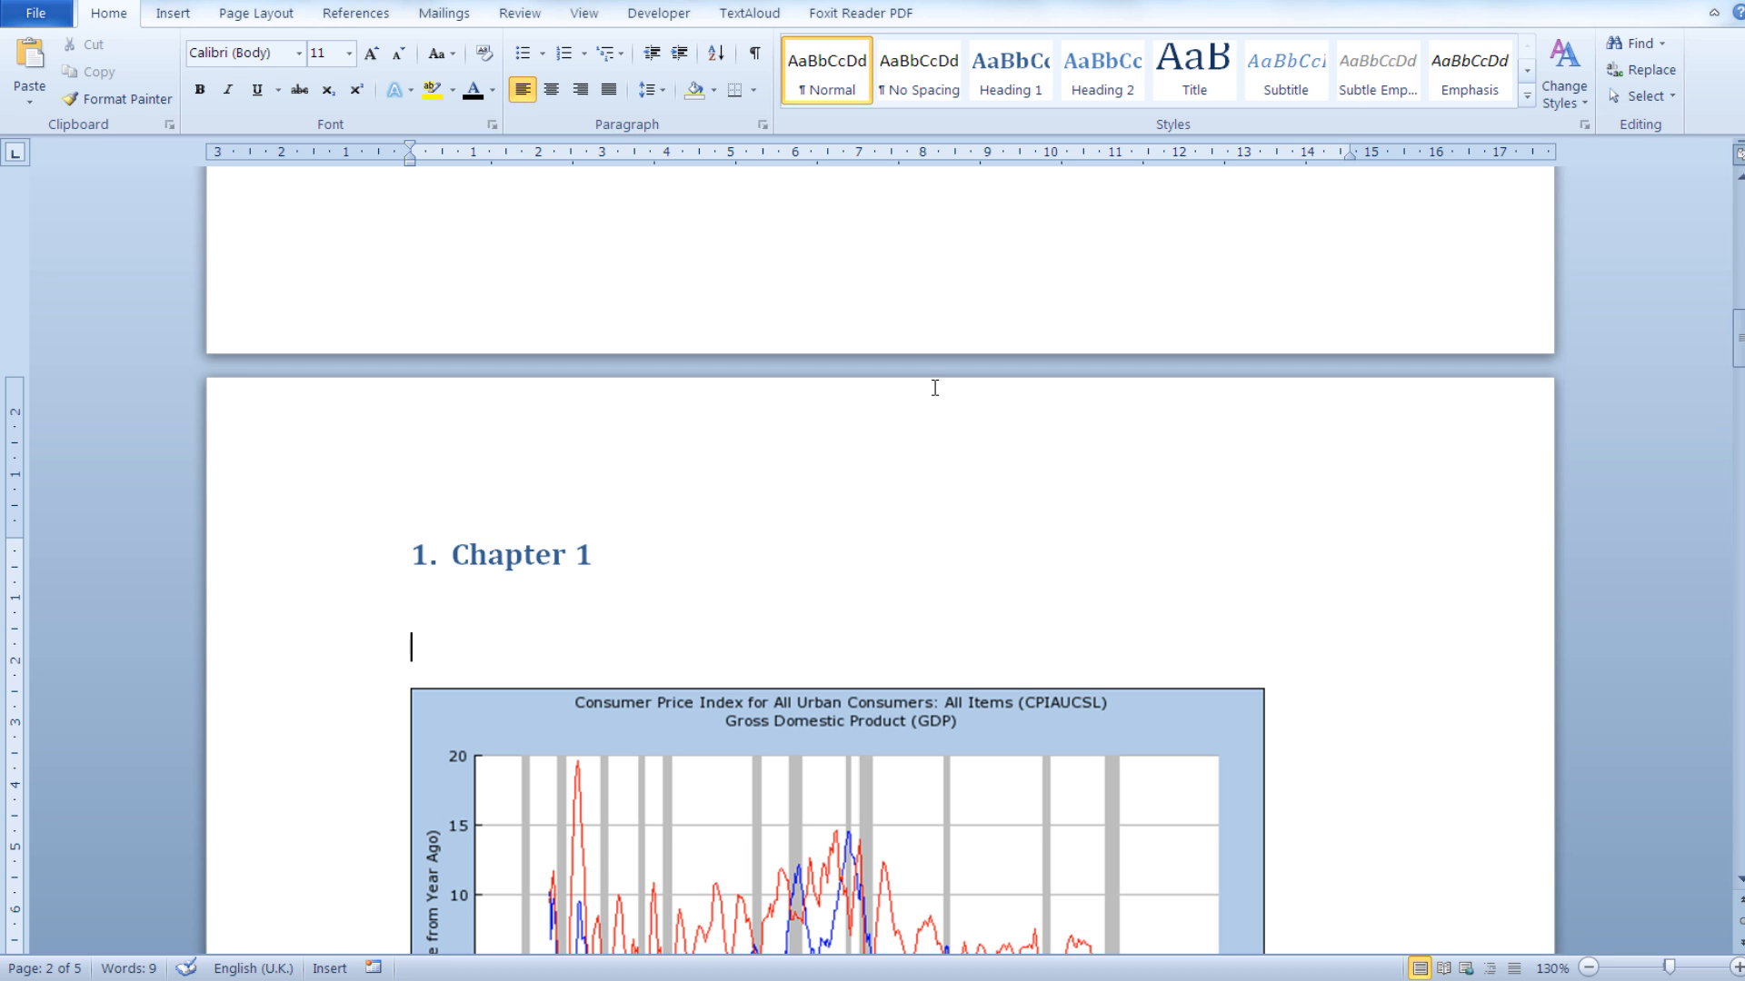
left_click(357, 15)
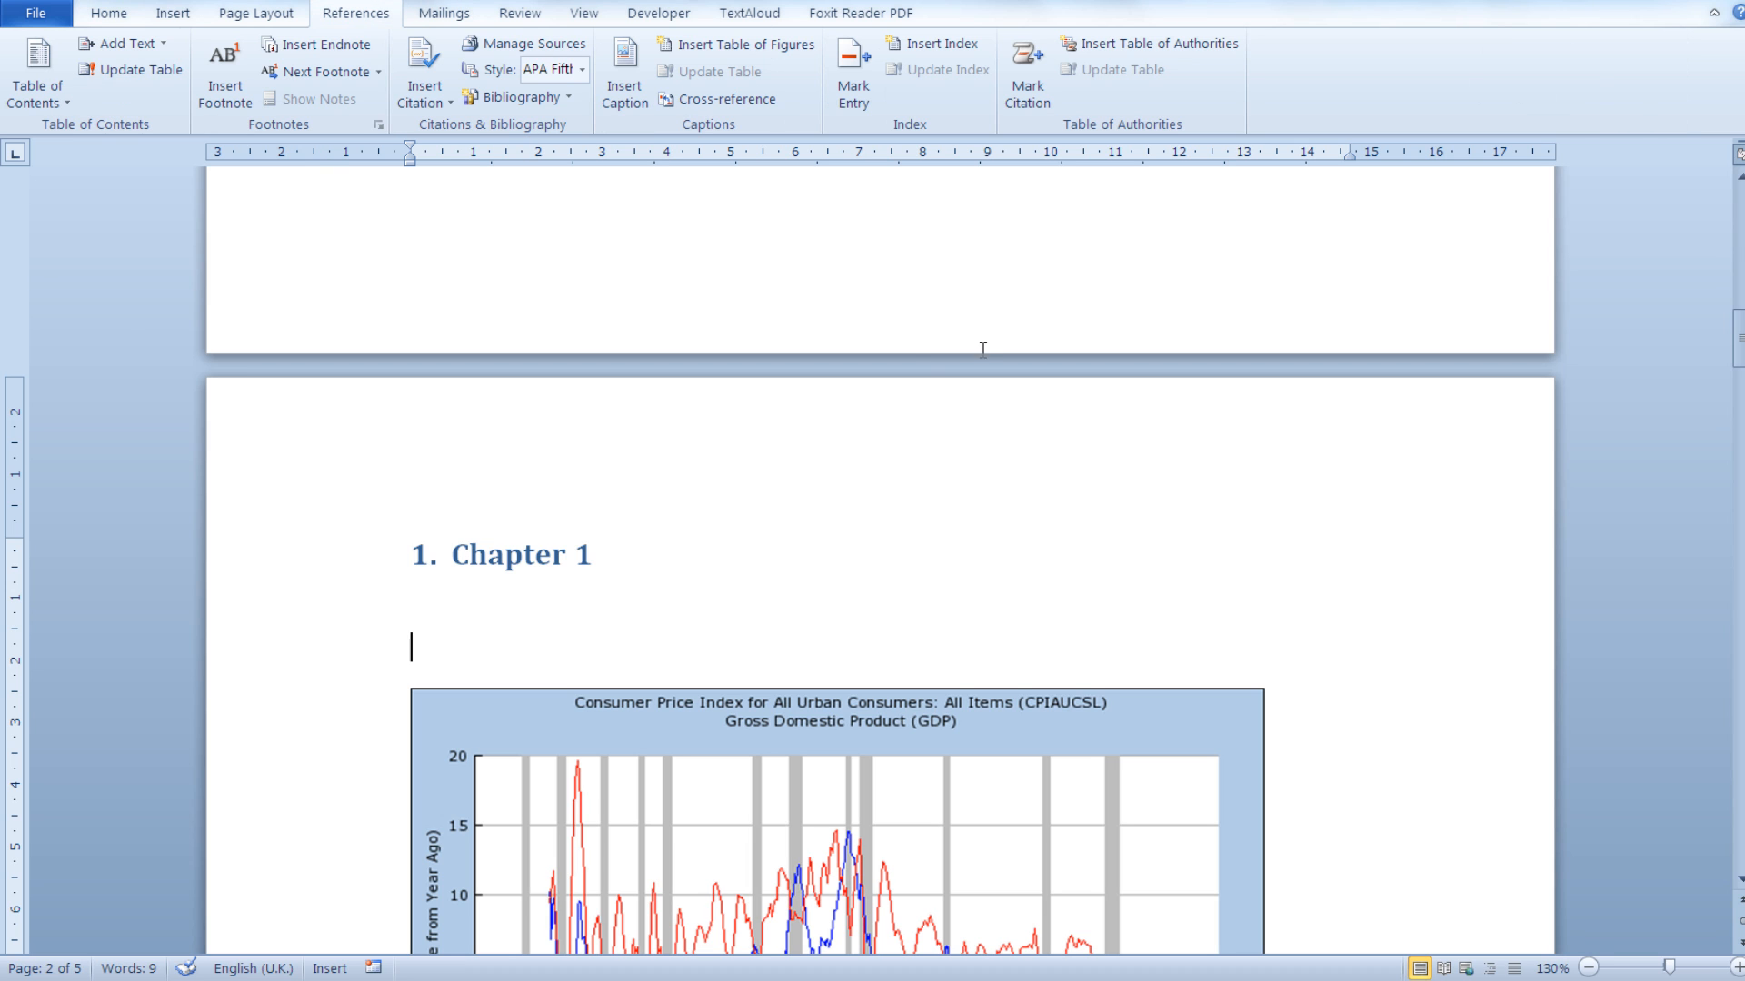
left_click(635, 102)
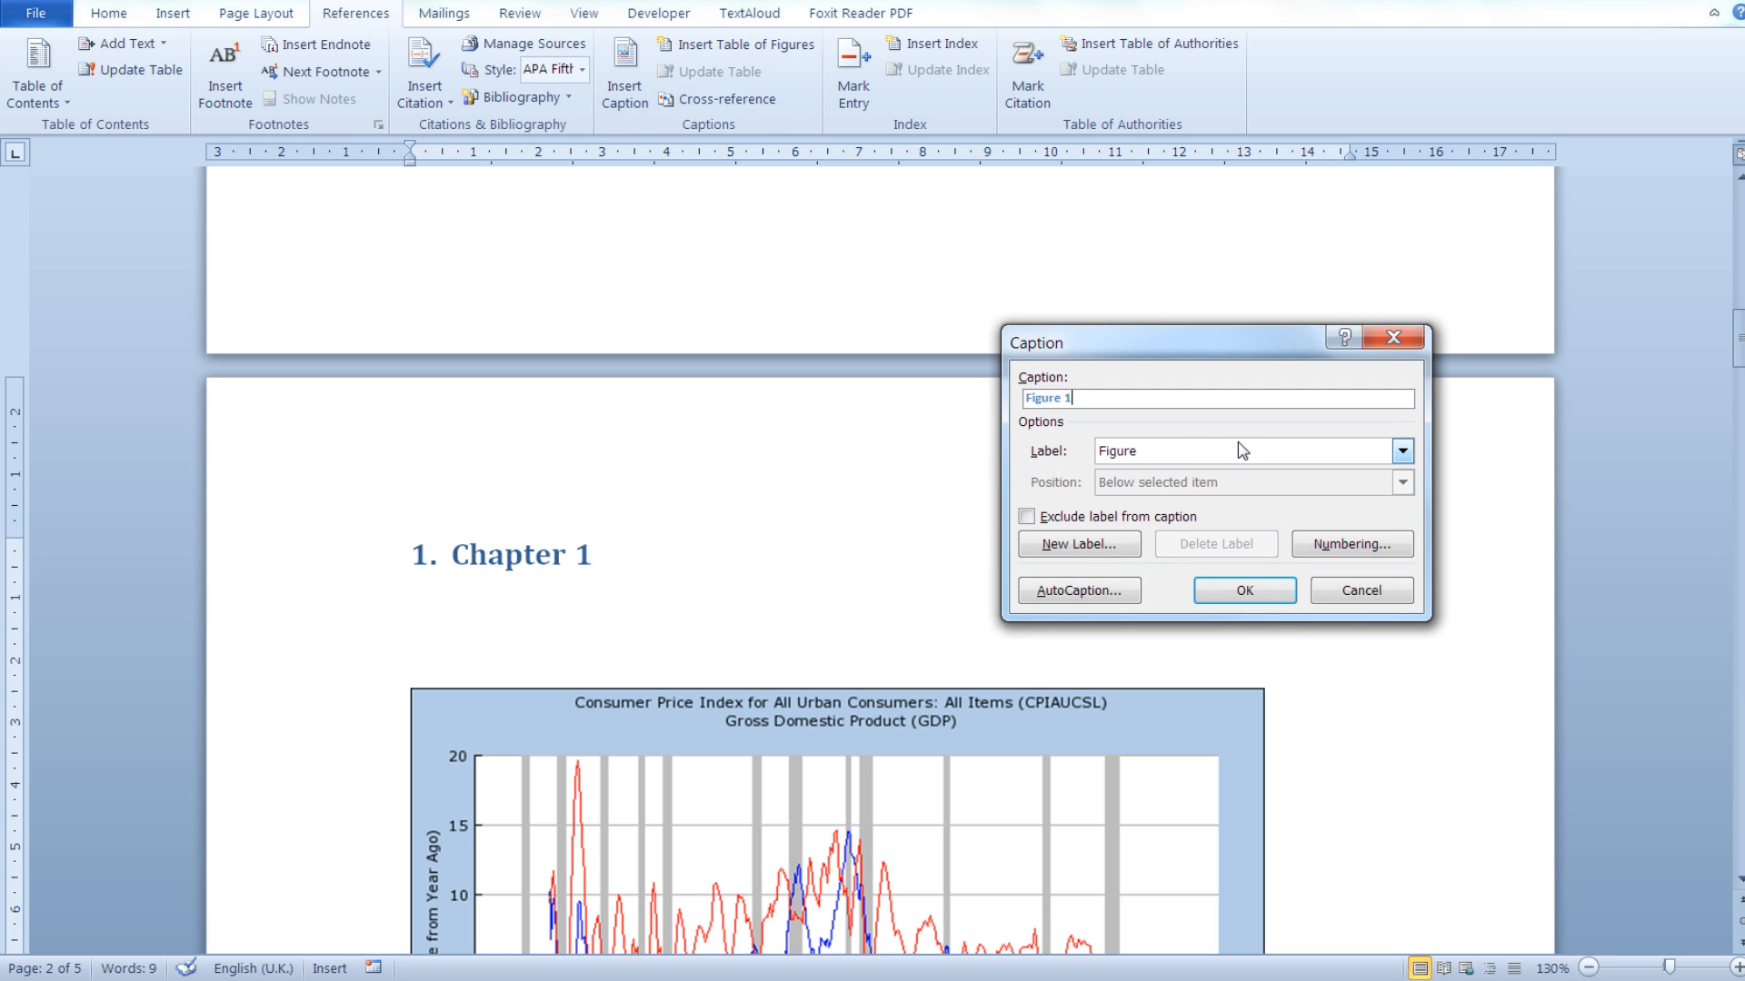
left_click(1361, 545)
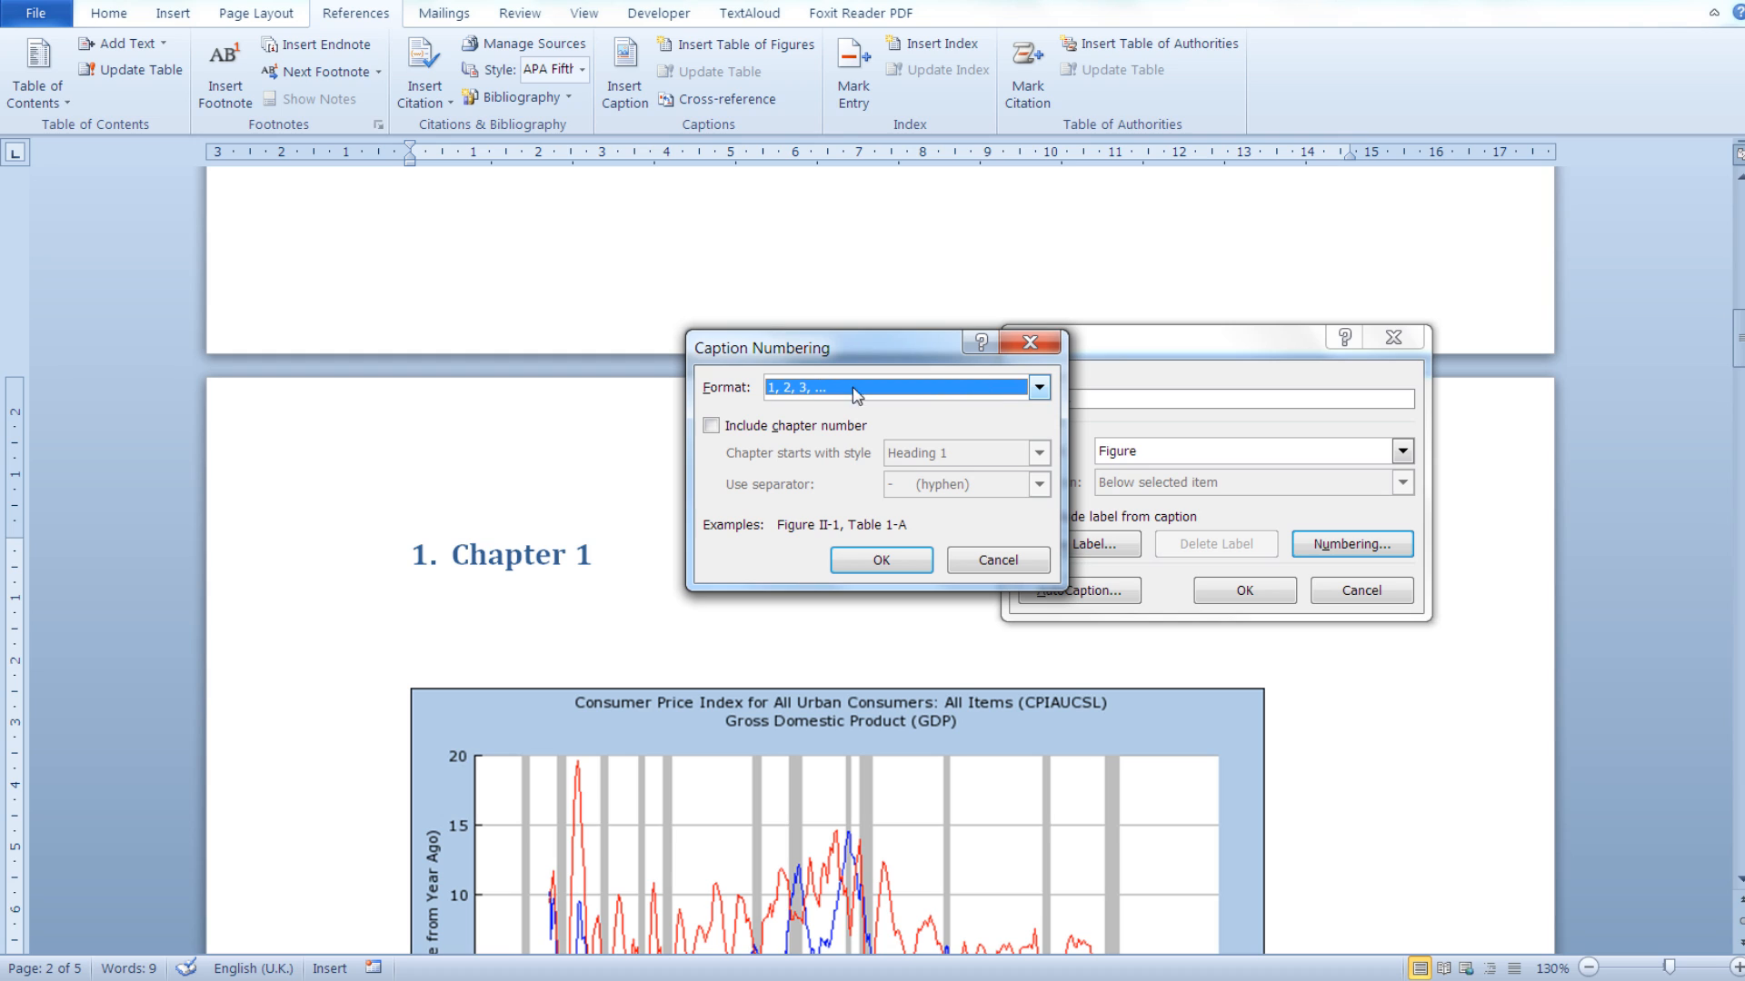
left_click(711, 426)
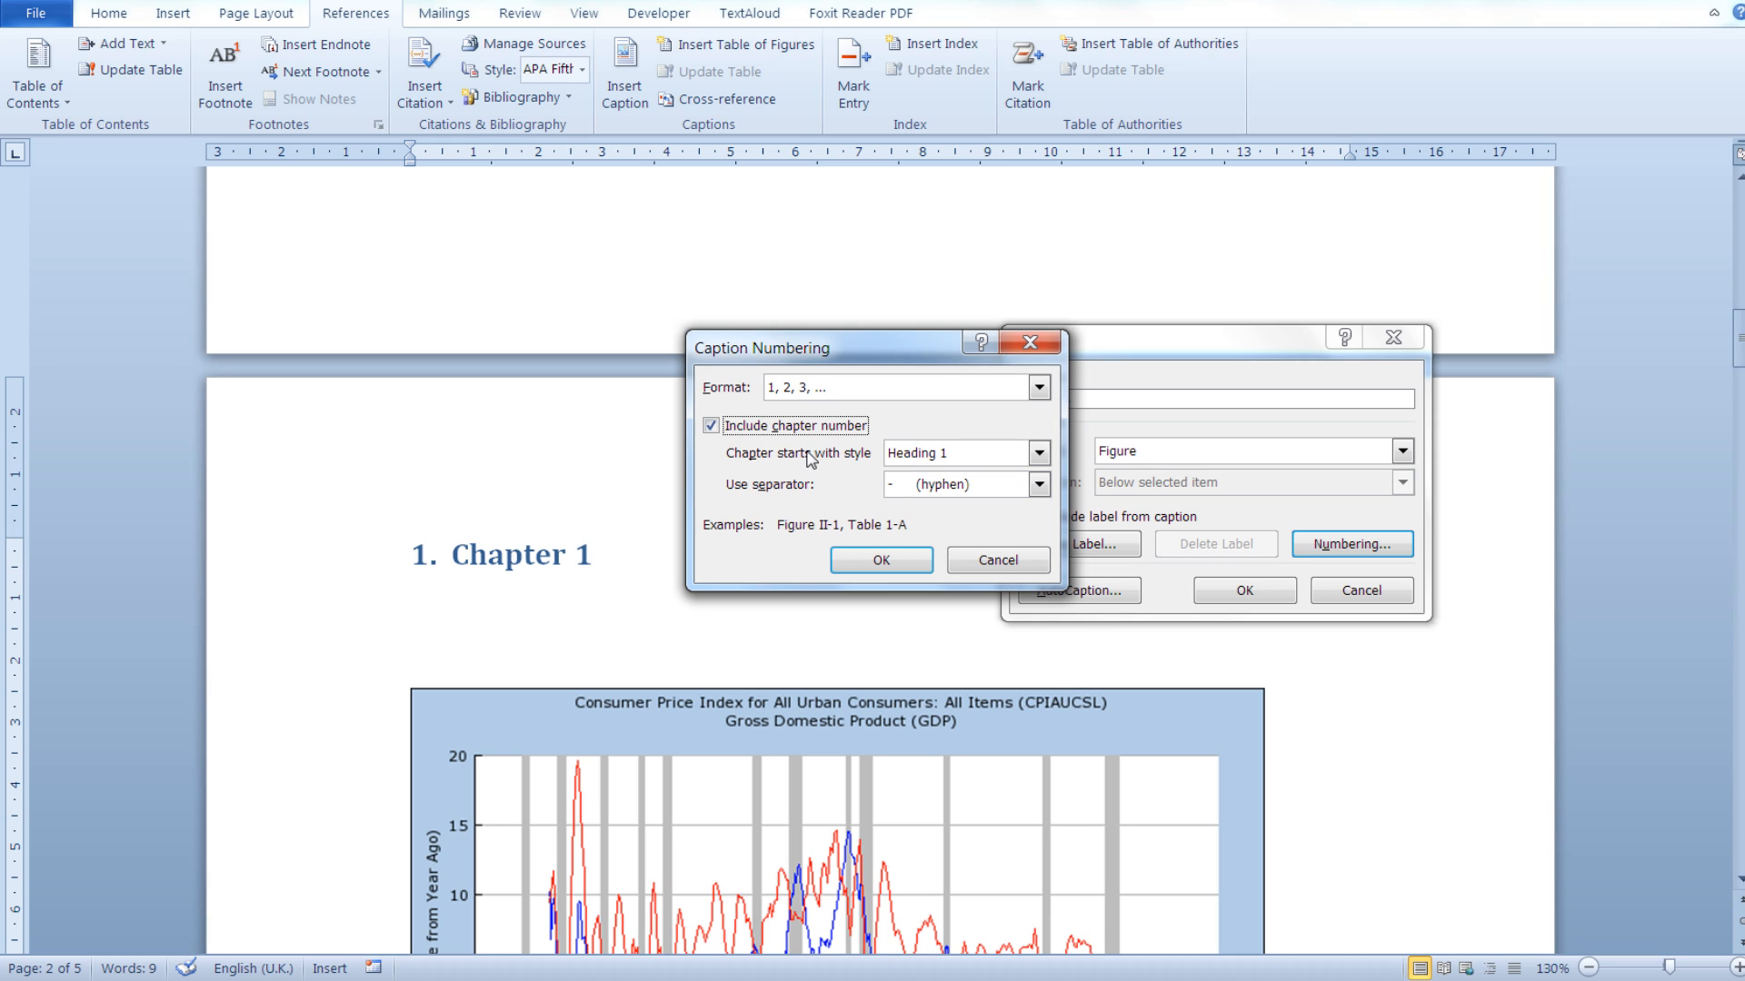
left_click(1040, 454)
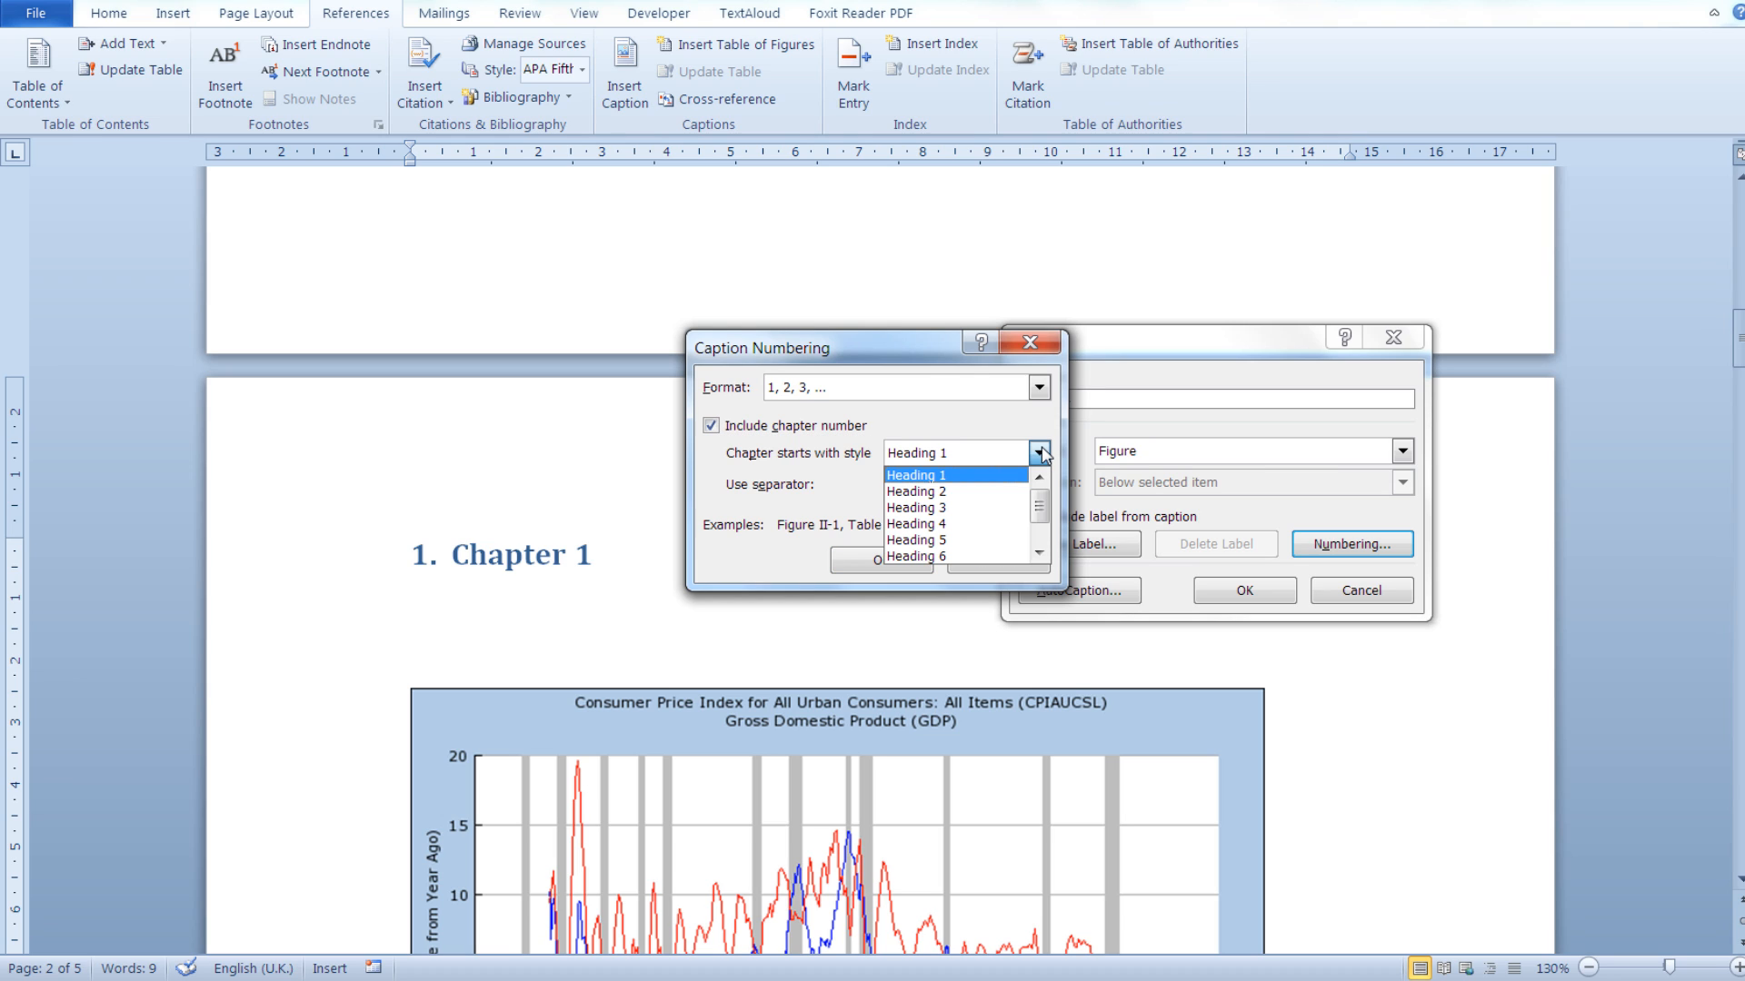
left_click(990, 479)
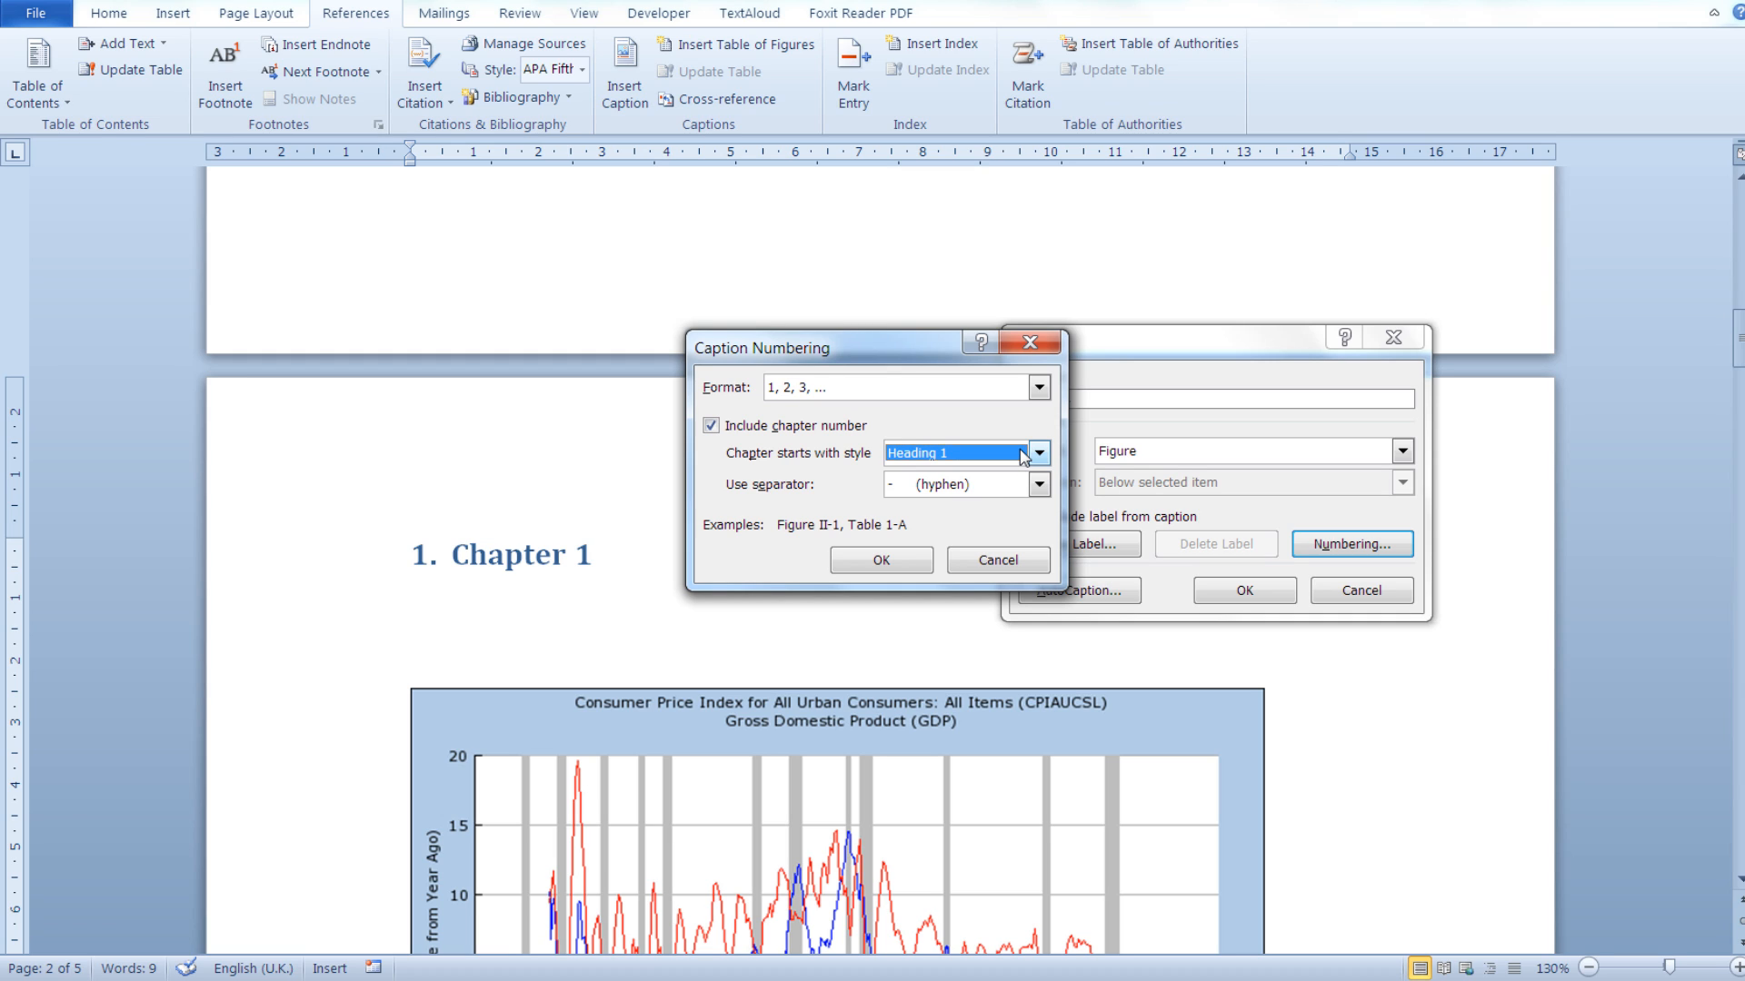
- Set the caption numbering to a period separator and 1, 2, 3 format, and insert the Figure caption above the Chapter 1 chart
left_click(1039, 487)
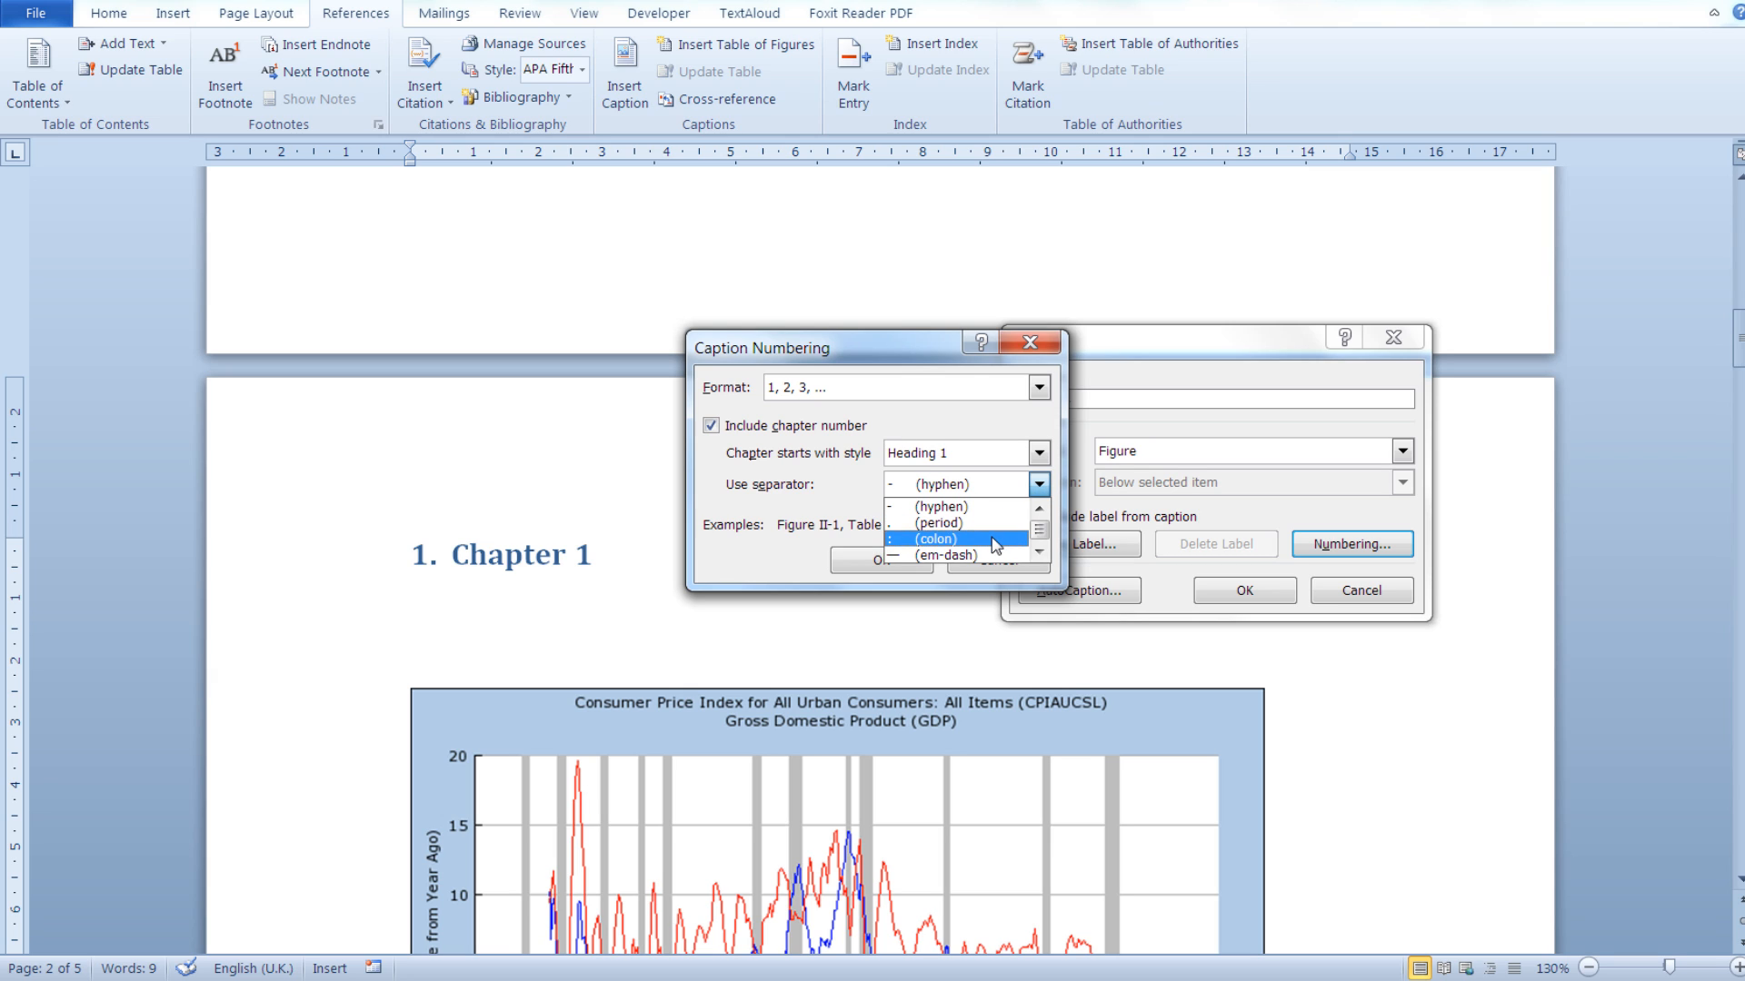
scroll(994, 552, "down", 1)
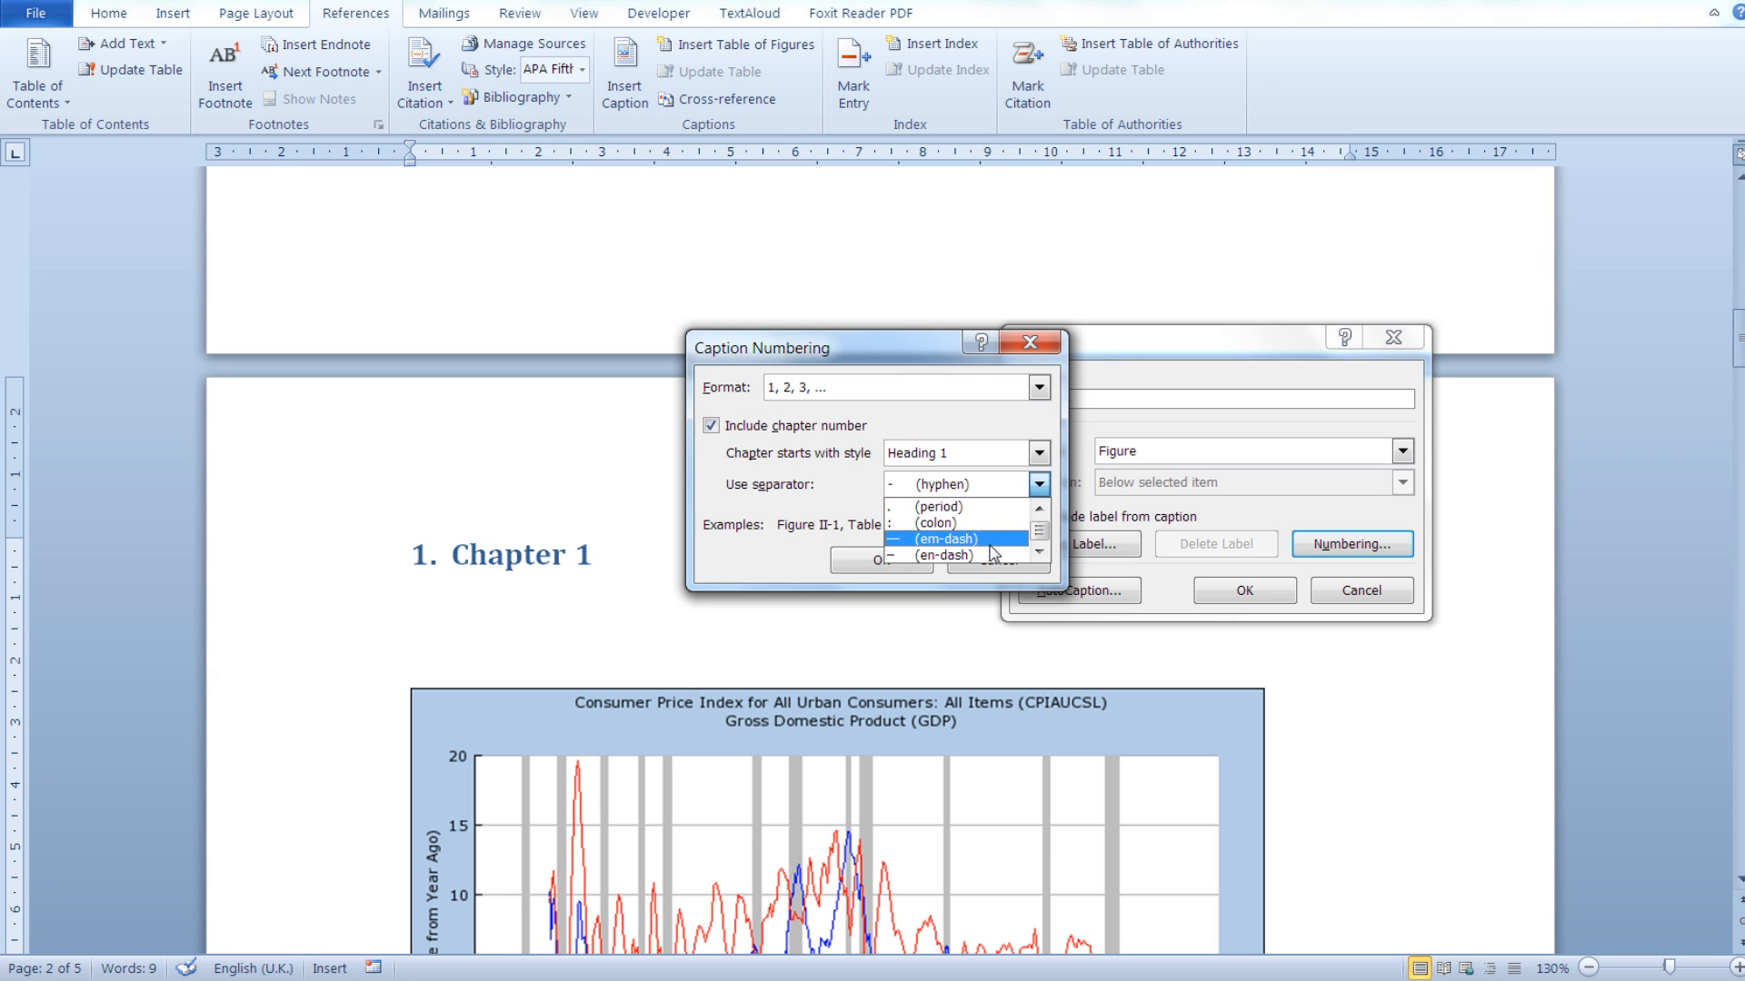
scroll(994, 536, "up", 1)
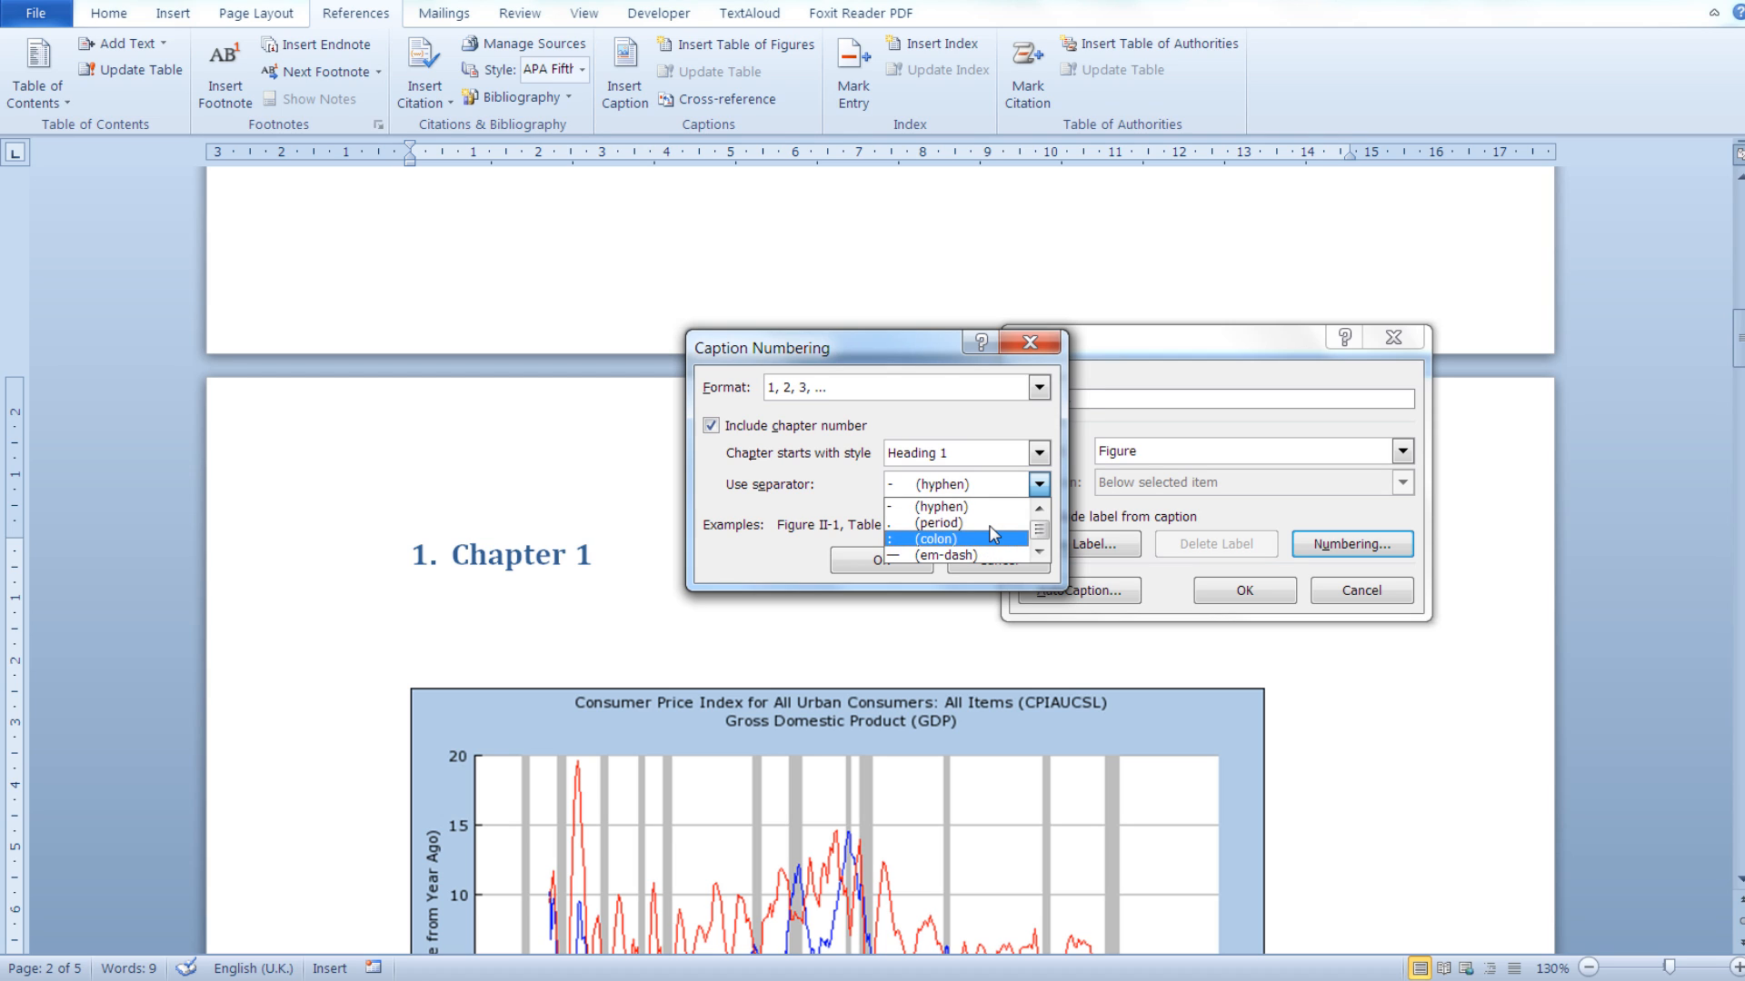
left_click(970, 523)
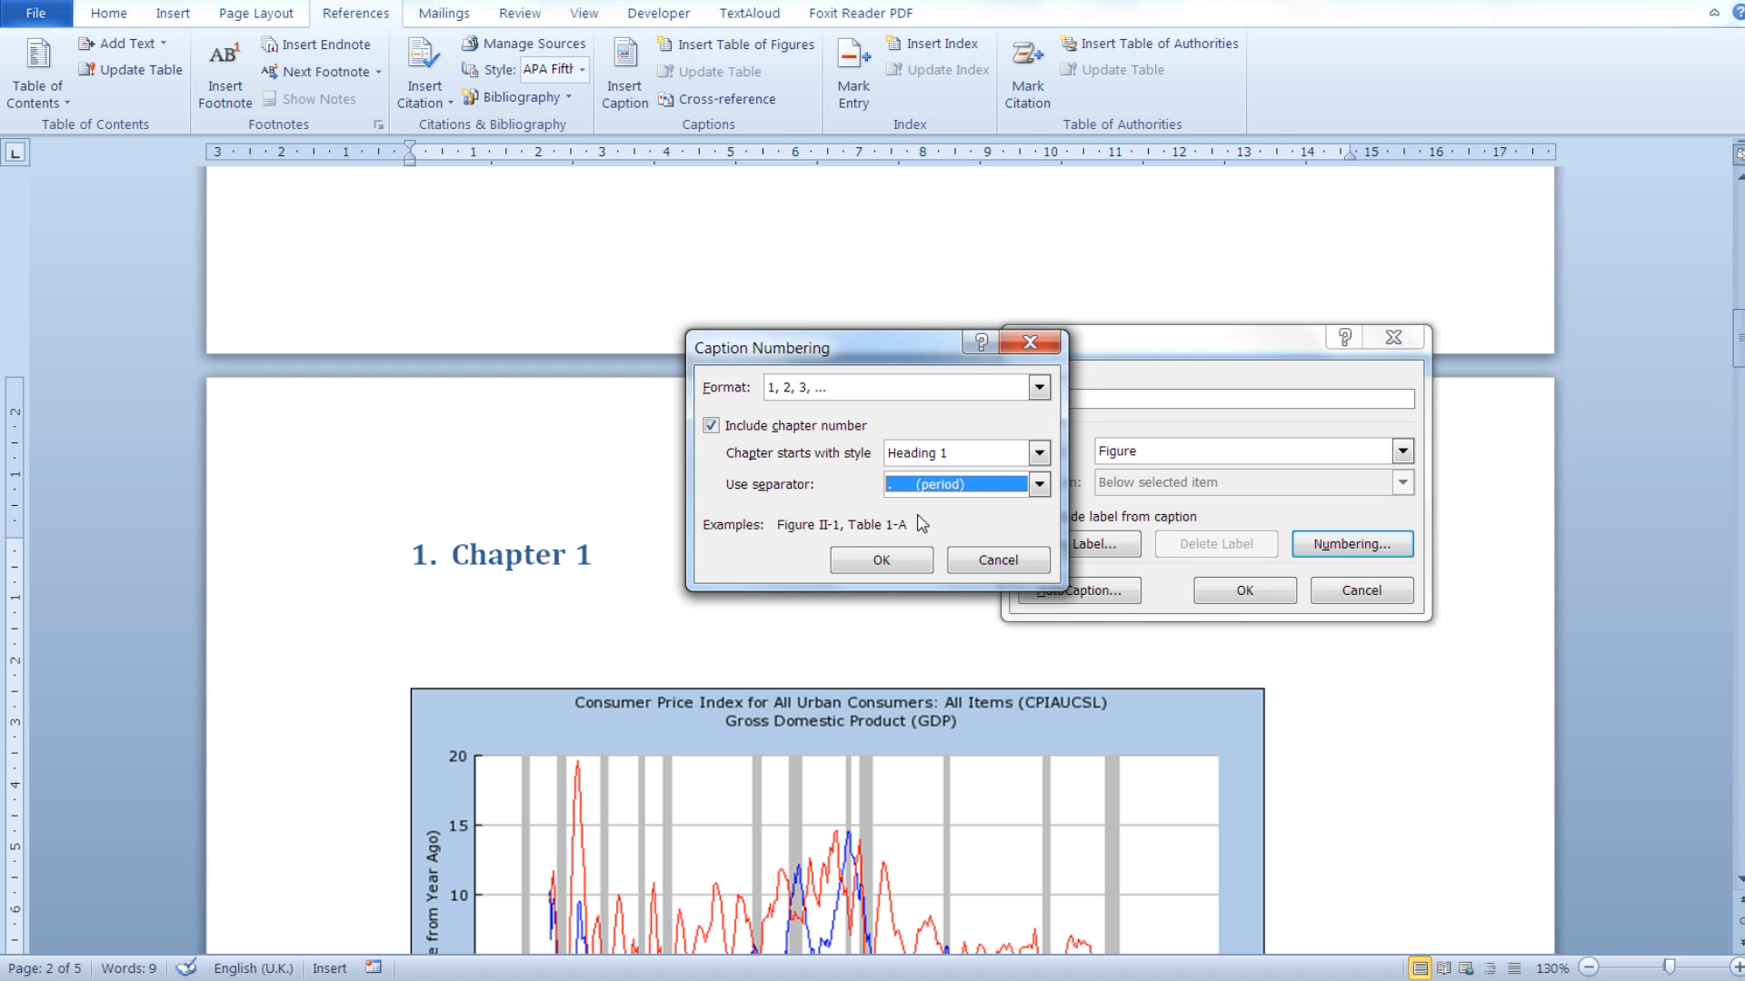
left_click(1040, 389)
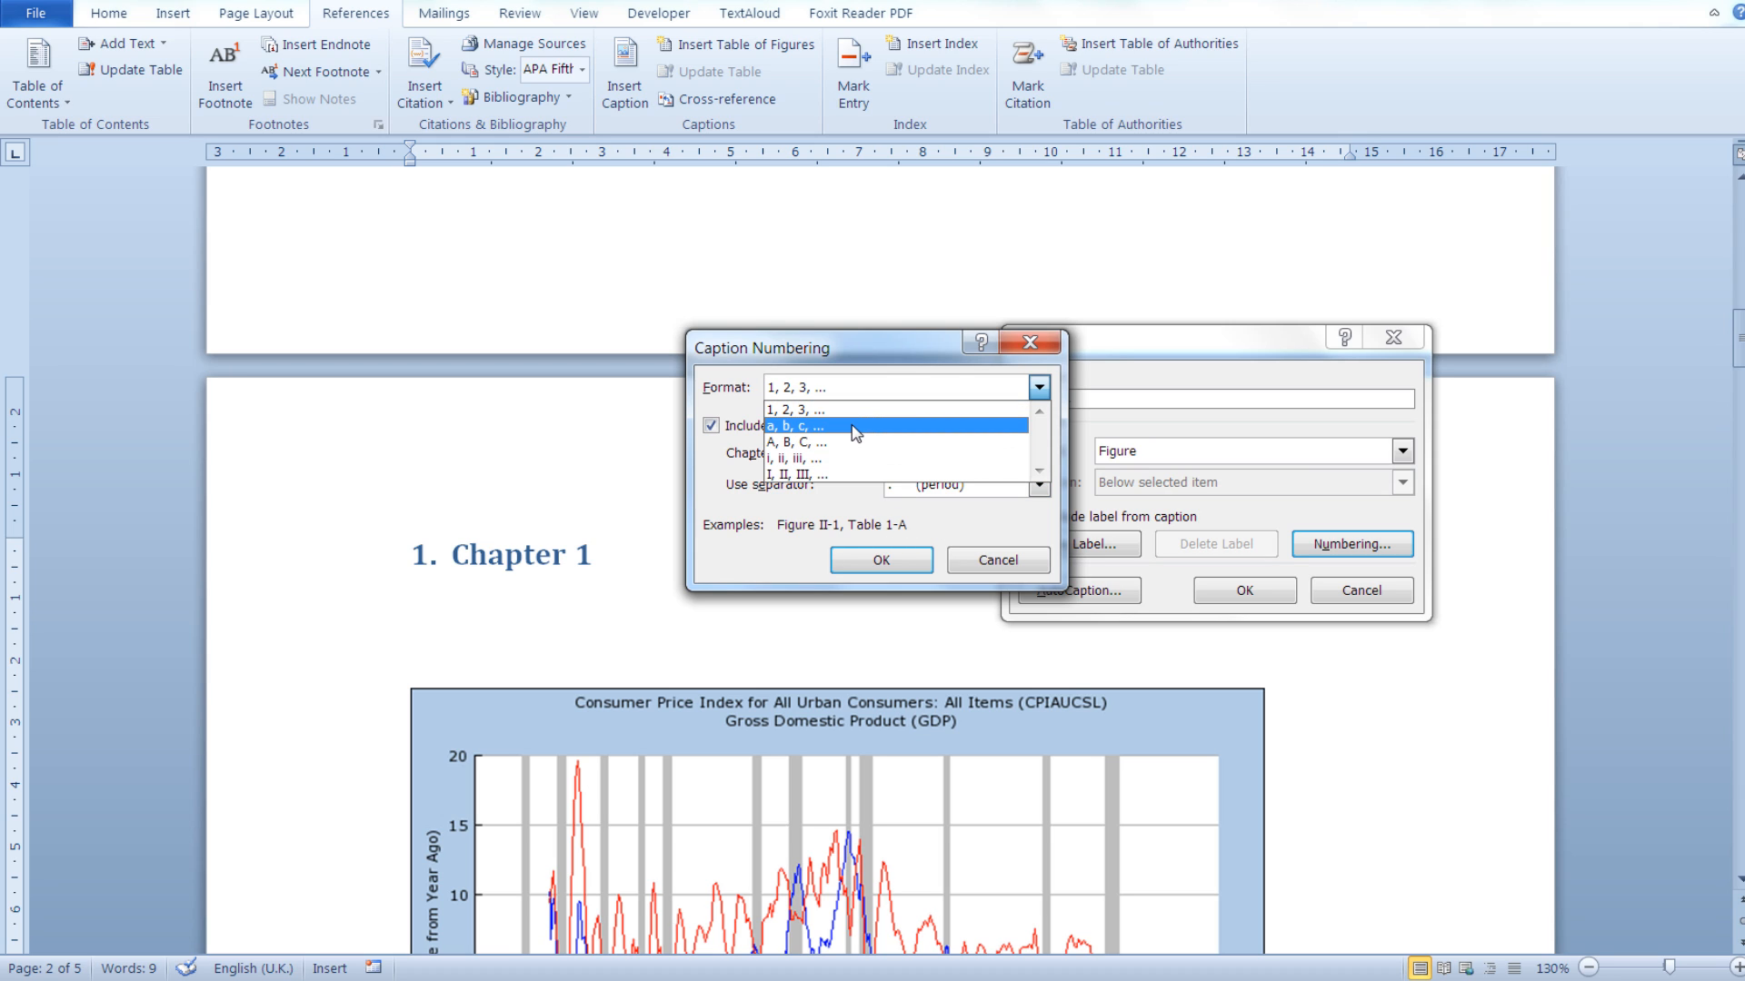
left_click(869, 410)
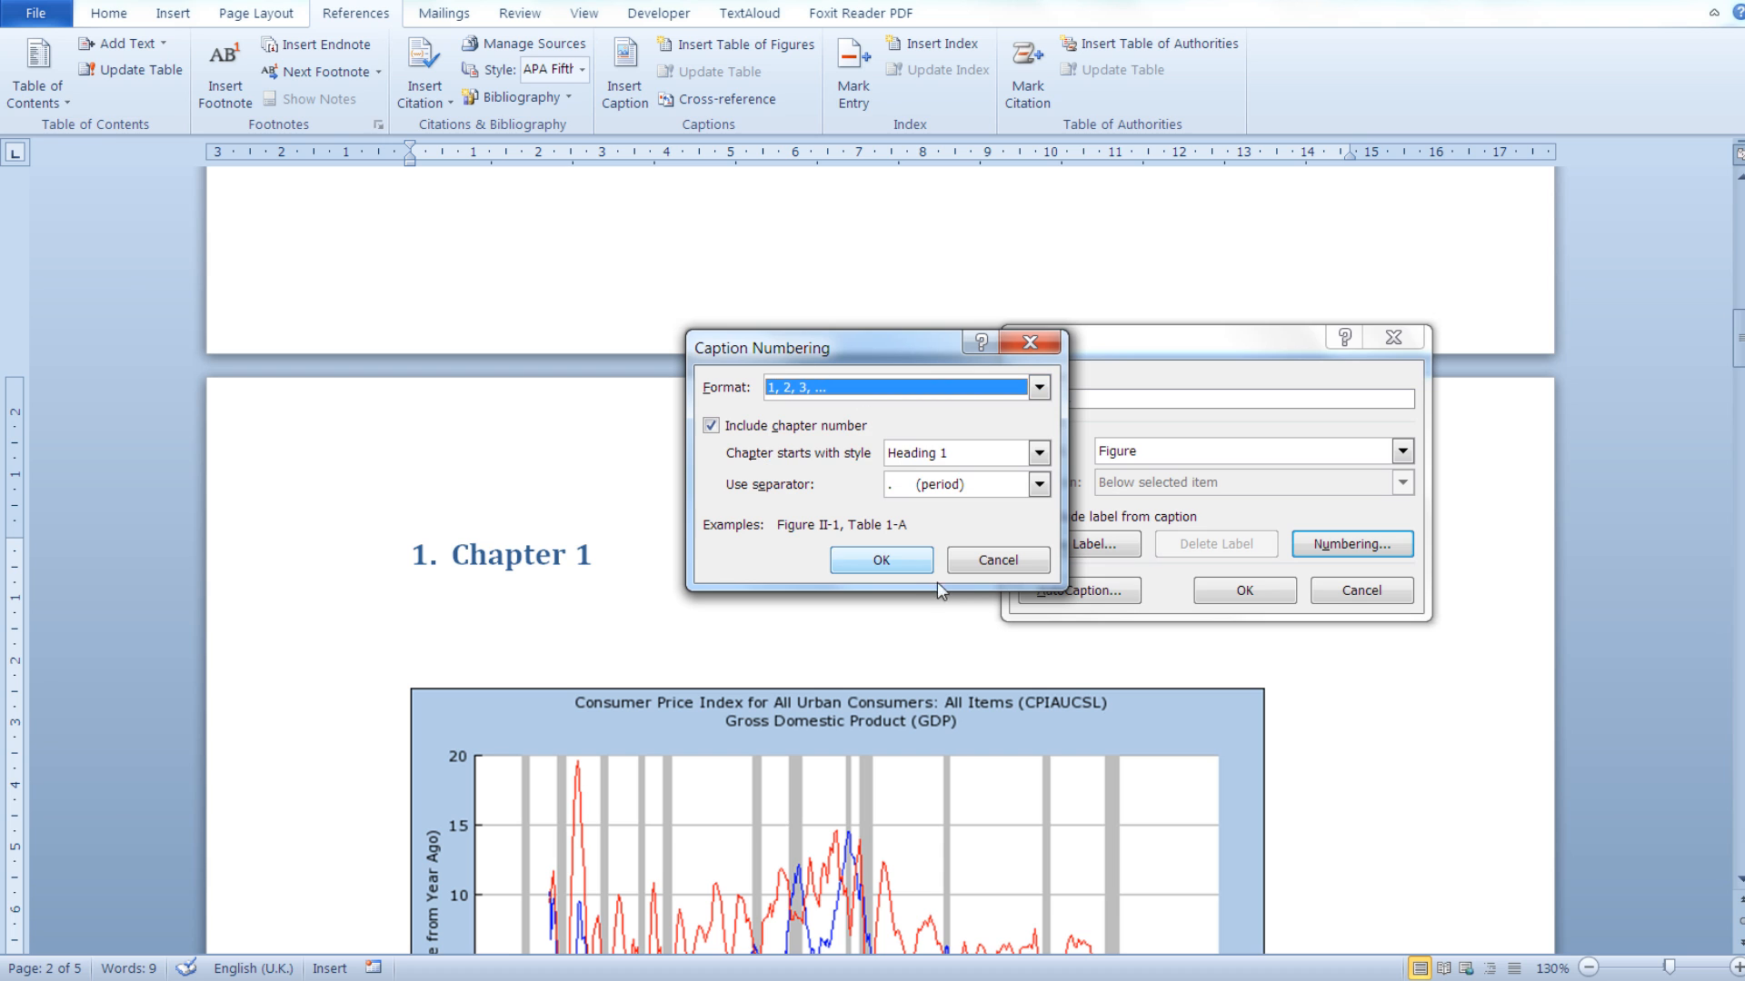
left_click(880, 561)
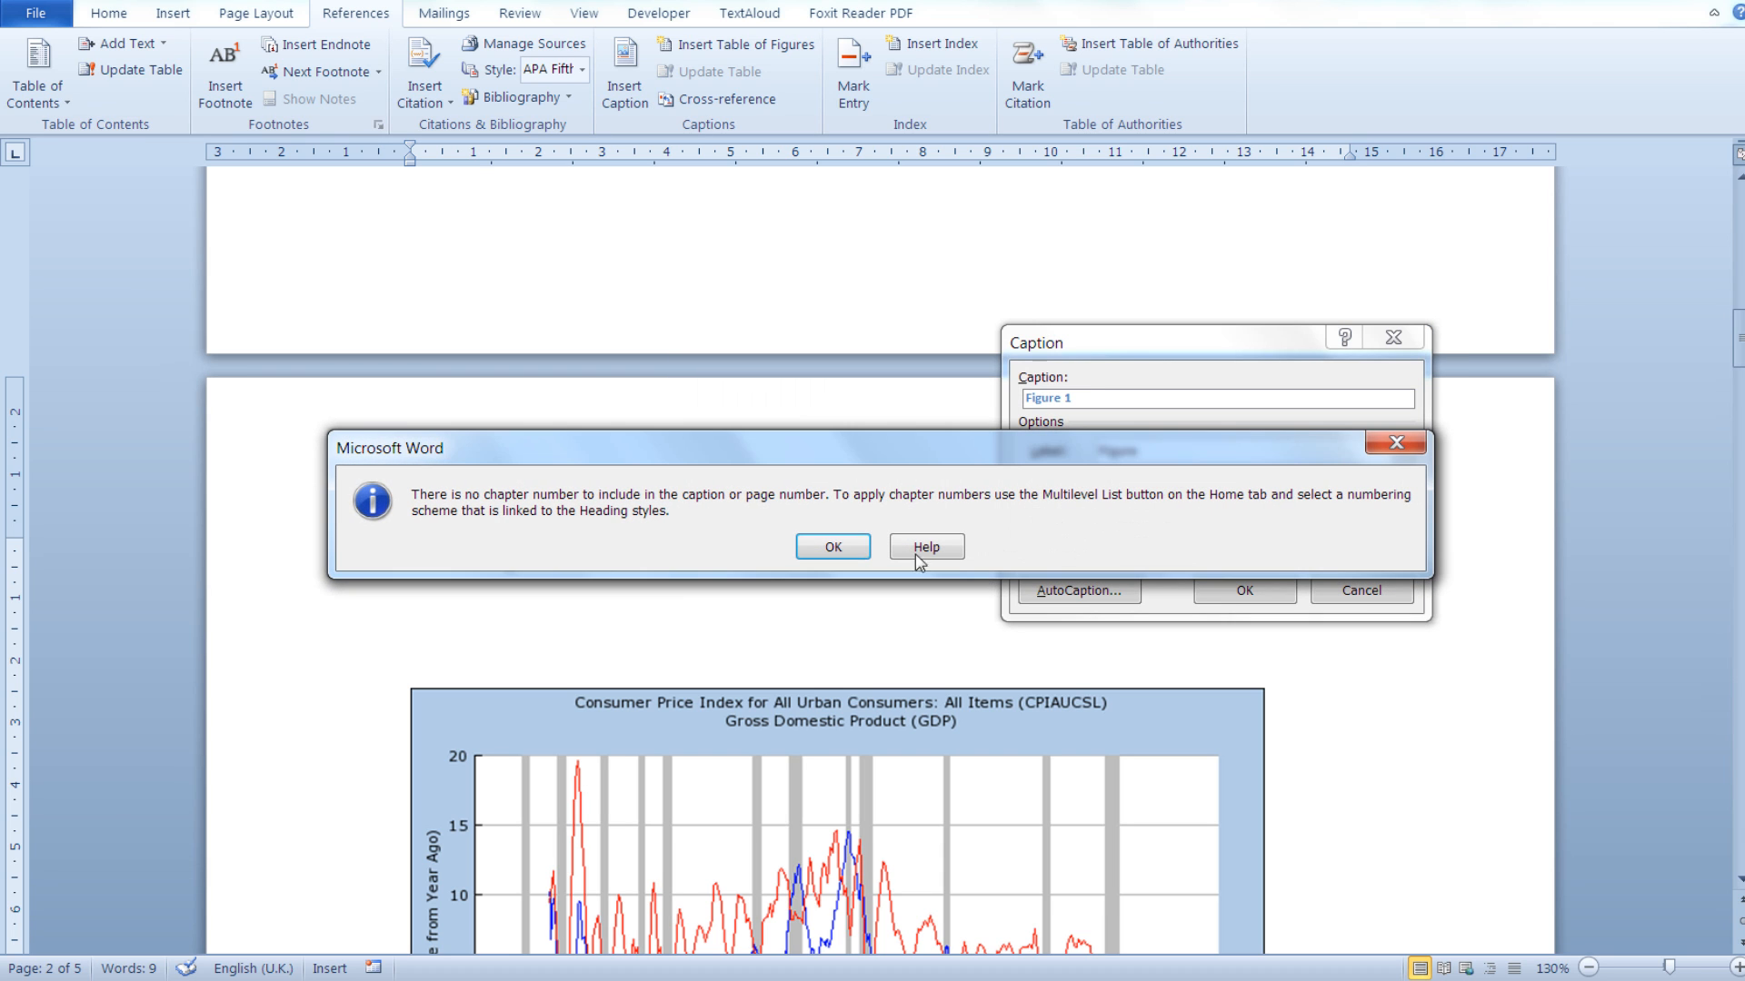
left_click(834, 547)
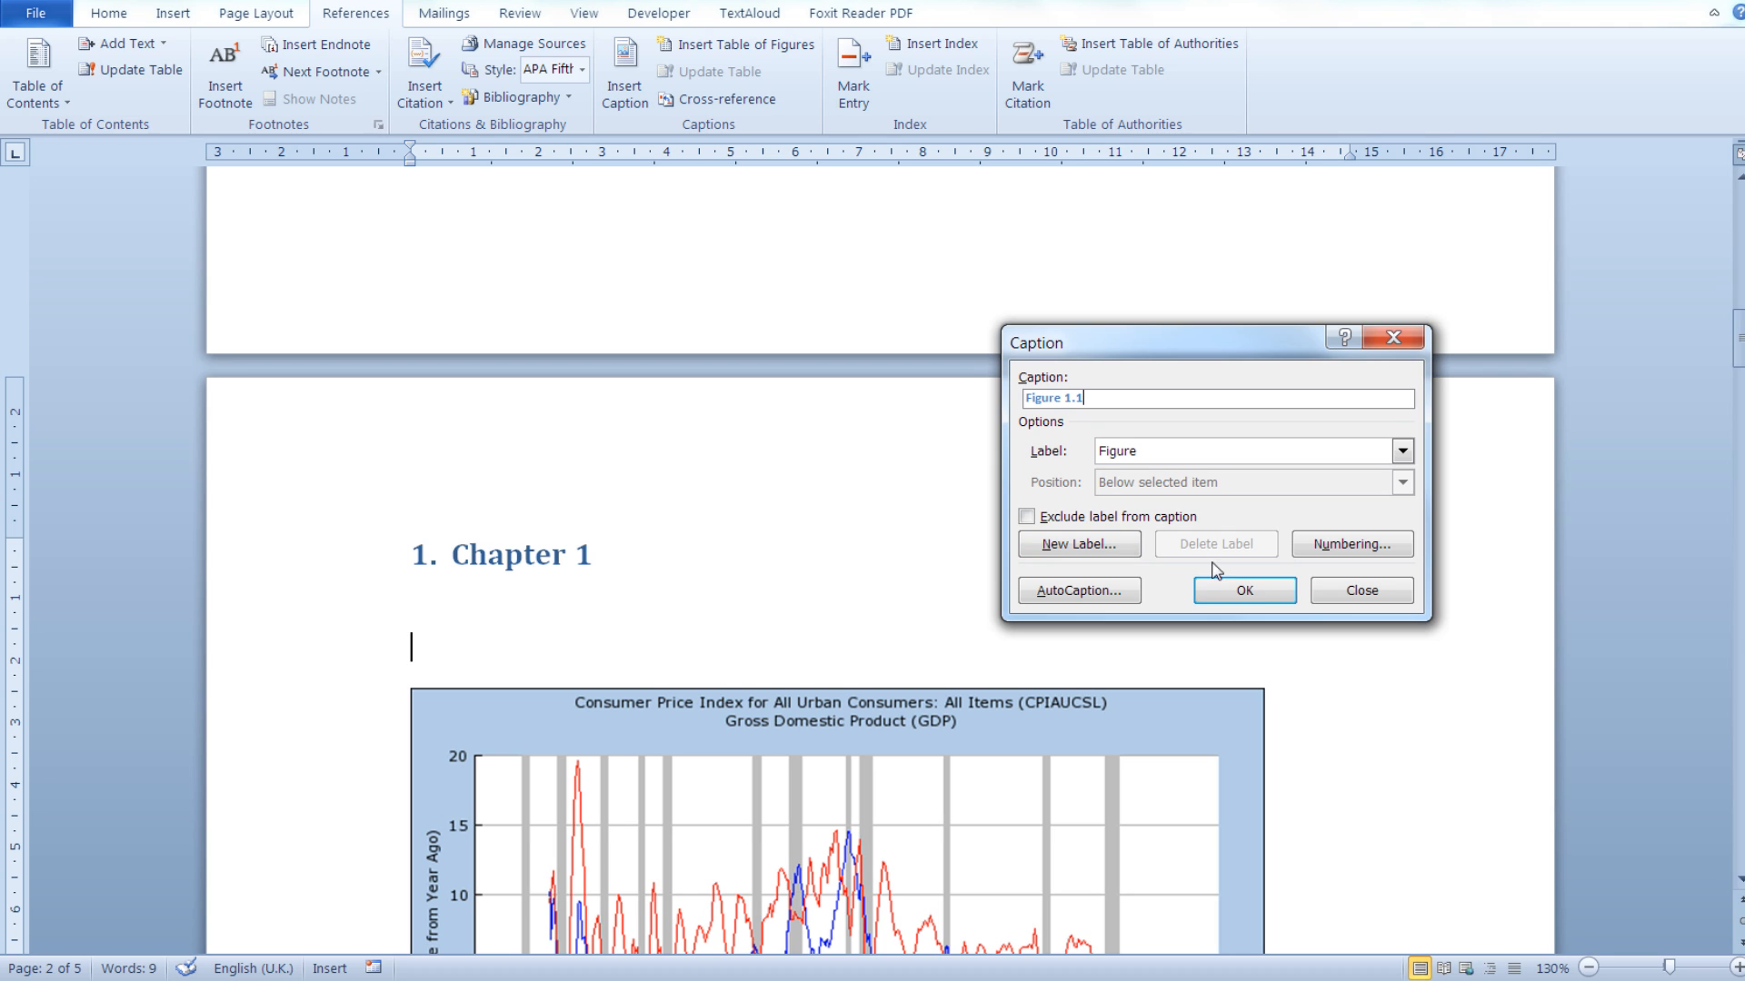
left_click(1266, 593)
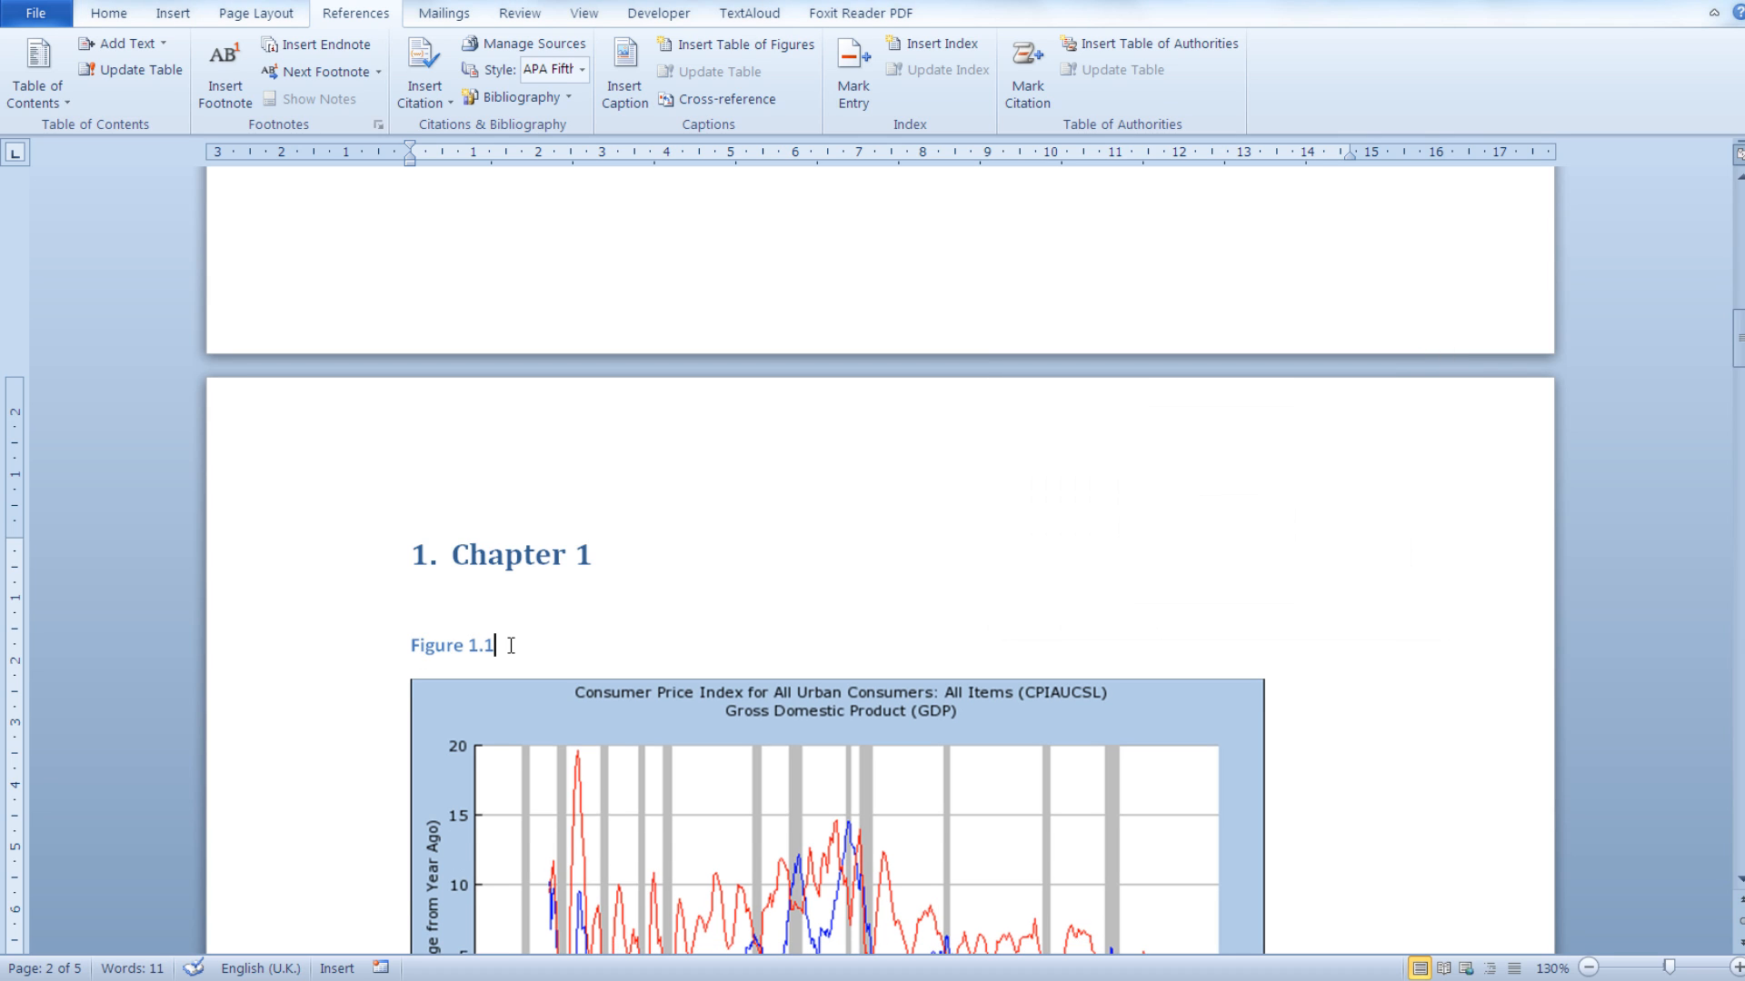
- Add the text ": CPI" after the figure number in the Chapter 1 chart caption
scroll(509, 645, "down", 1)
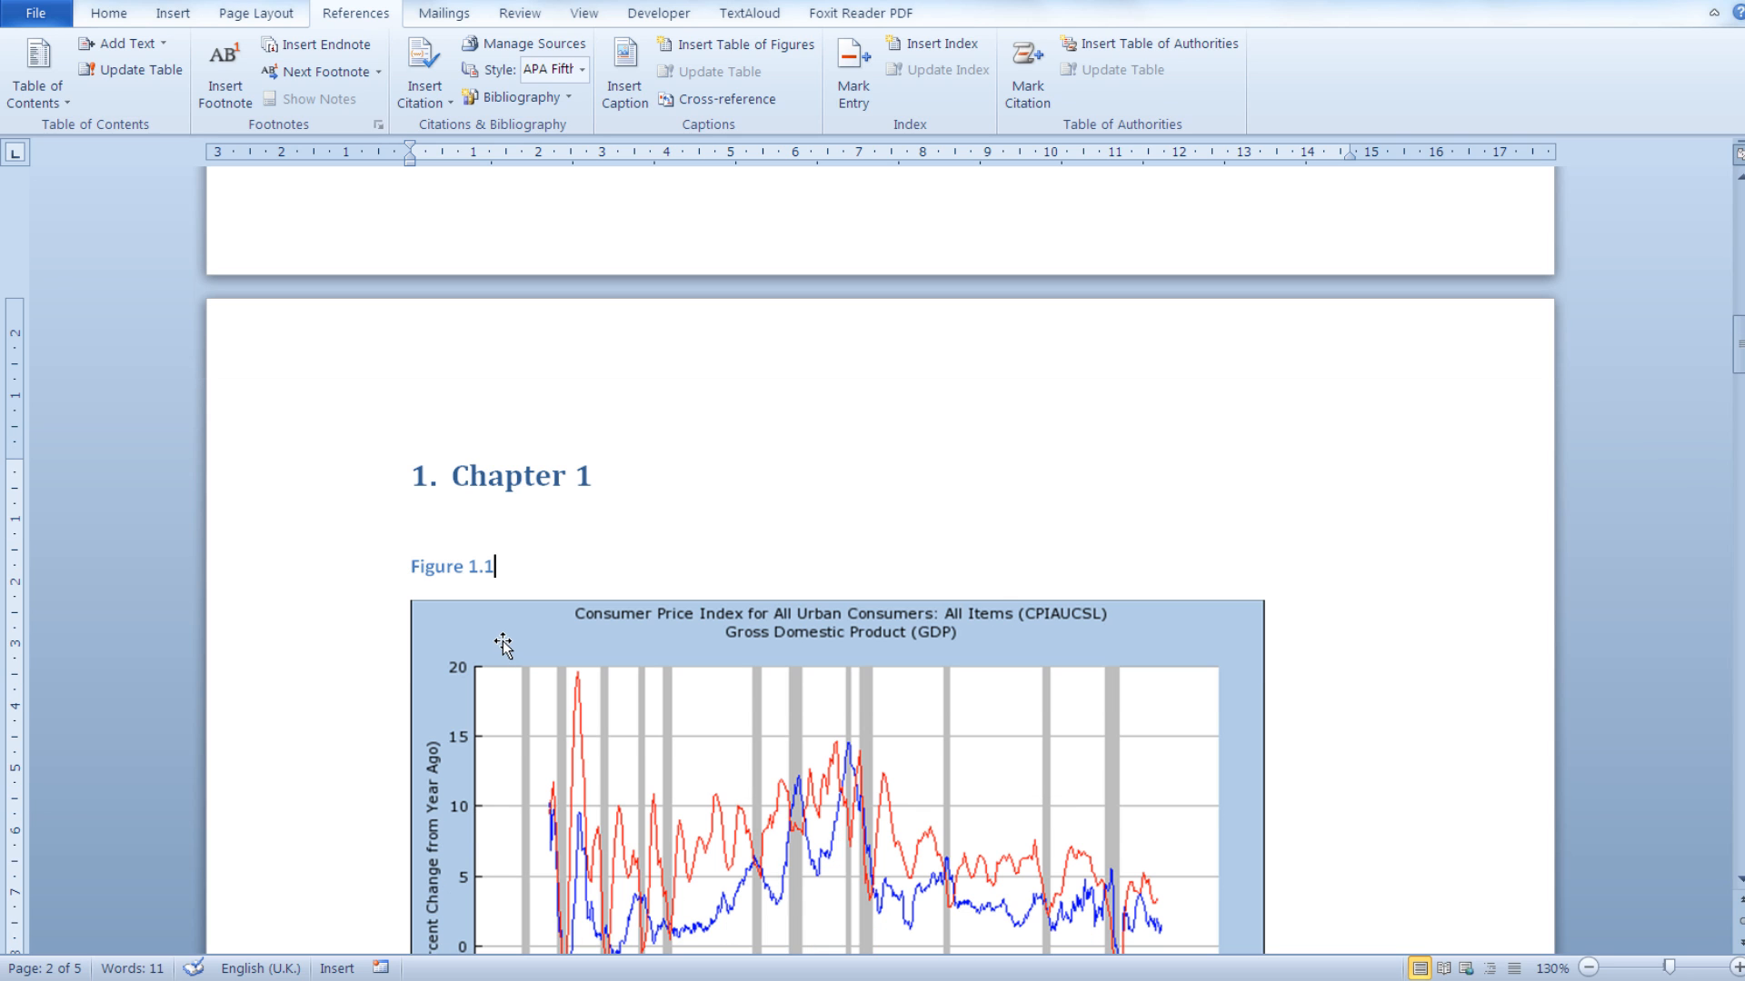
scroll(545, 563, "down", 1)
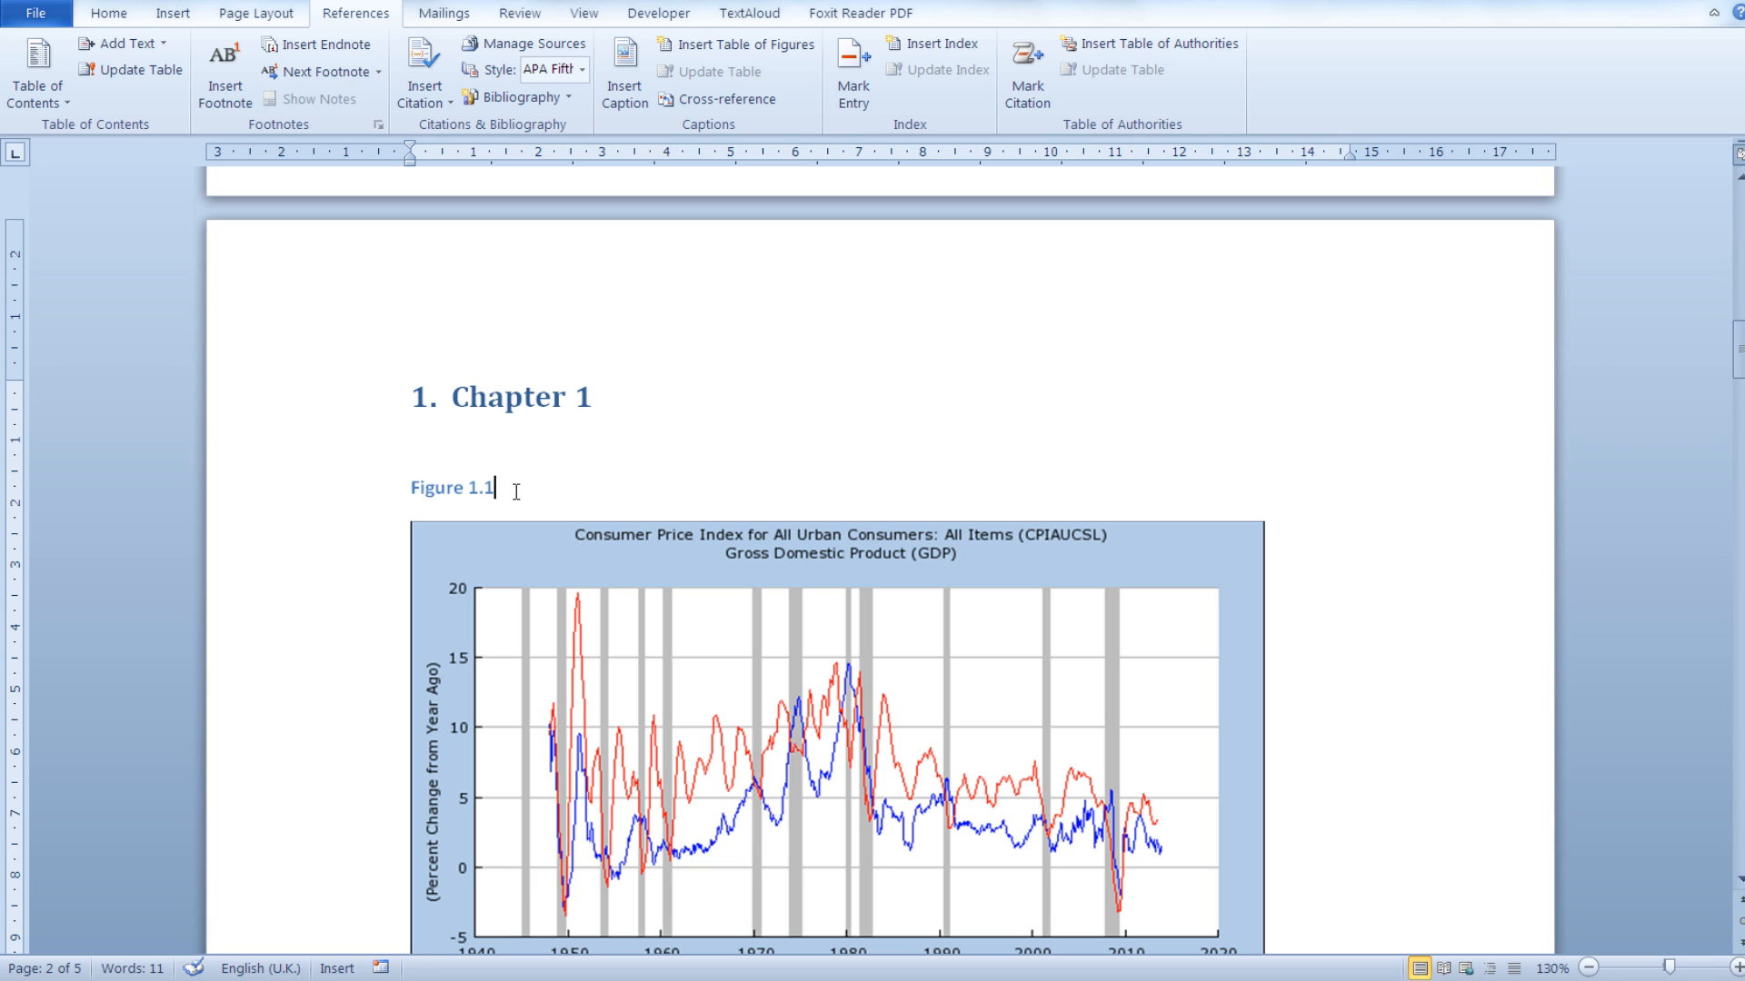
type(":")
key("Caps_Lock")
type("CPI")
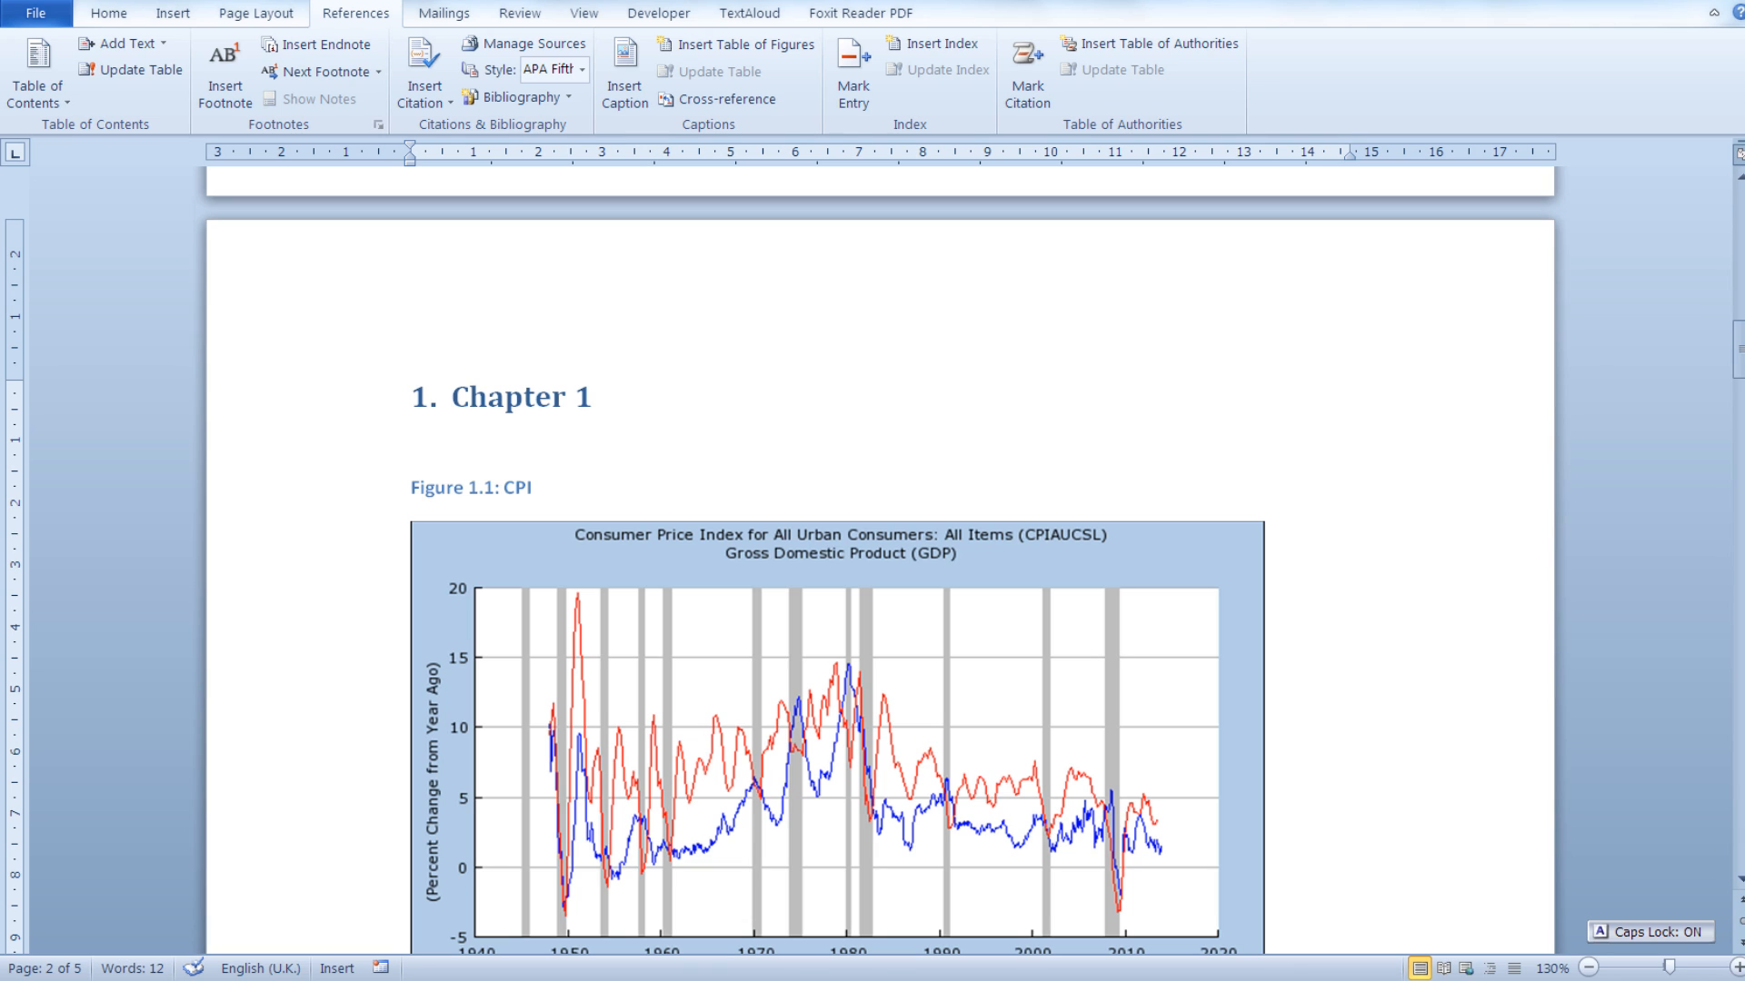
key("Caps_Lock")
- Start a Figure caption above the Chapter 2 chart, accepting 1, 2, 3 numbering with the Heading 1 chapter number and period separator
scroll(898, 441, "down", 15)
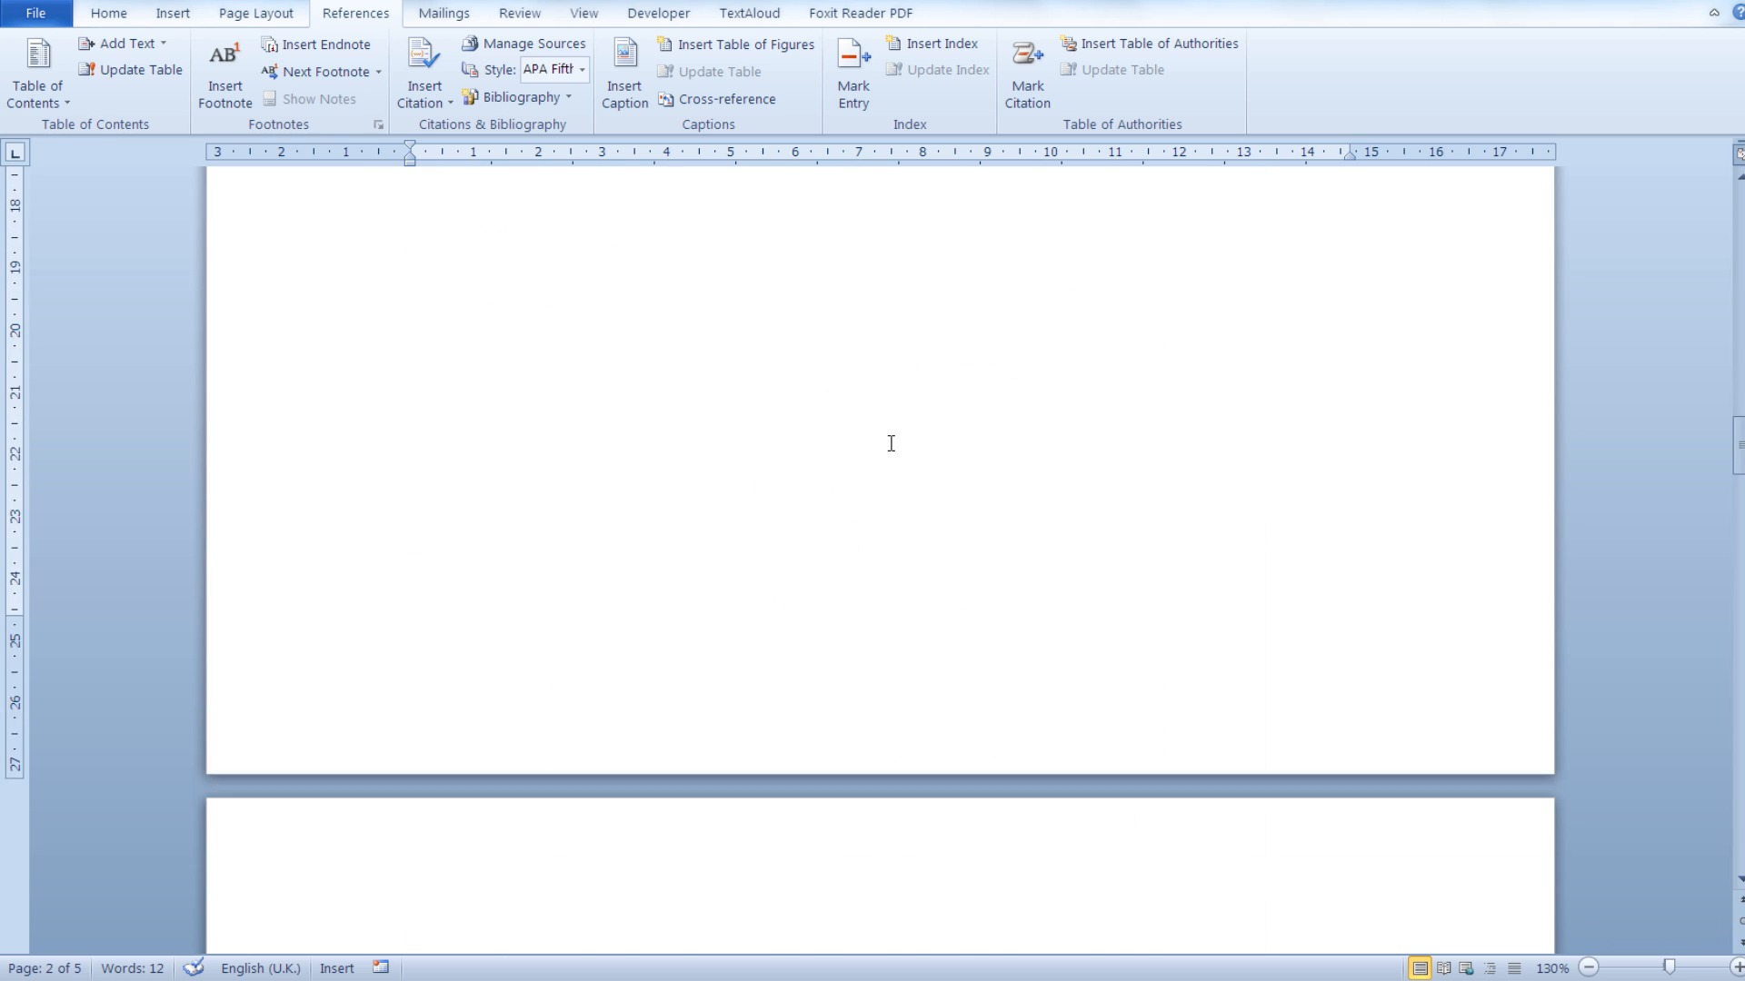
left_click(500, 473)
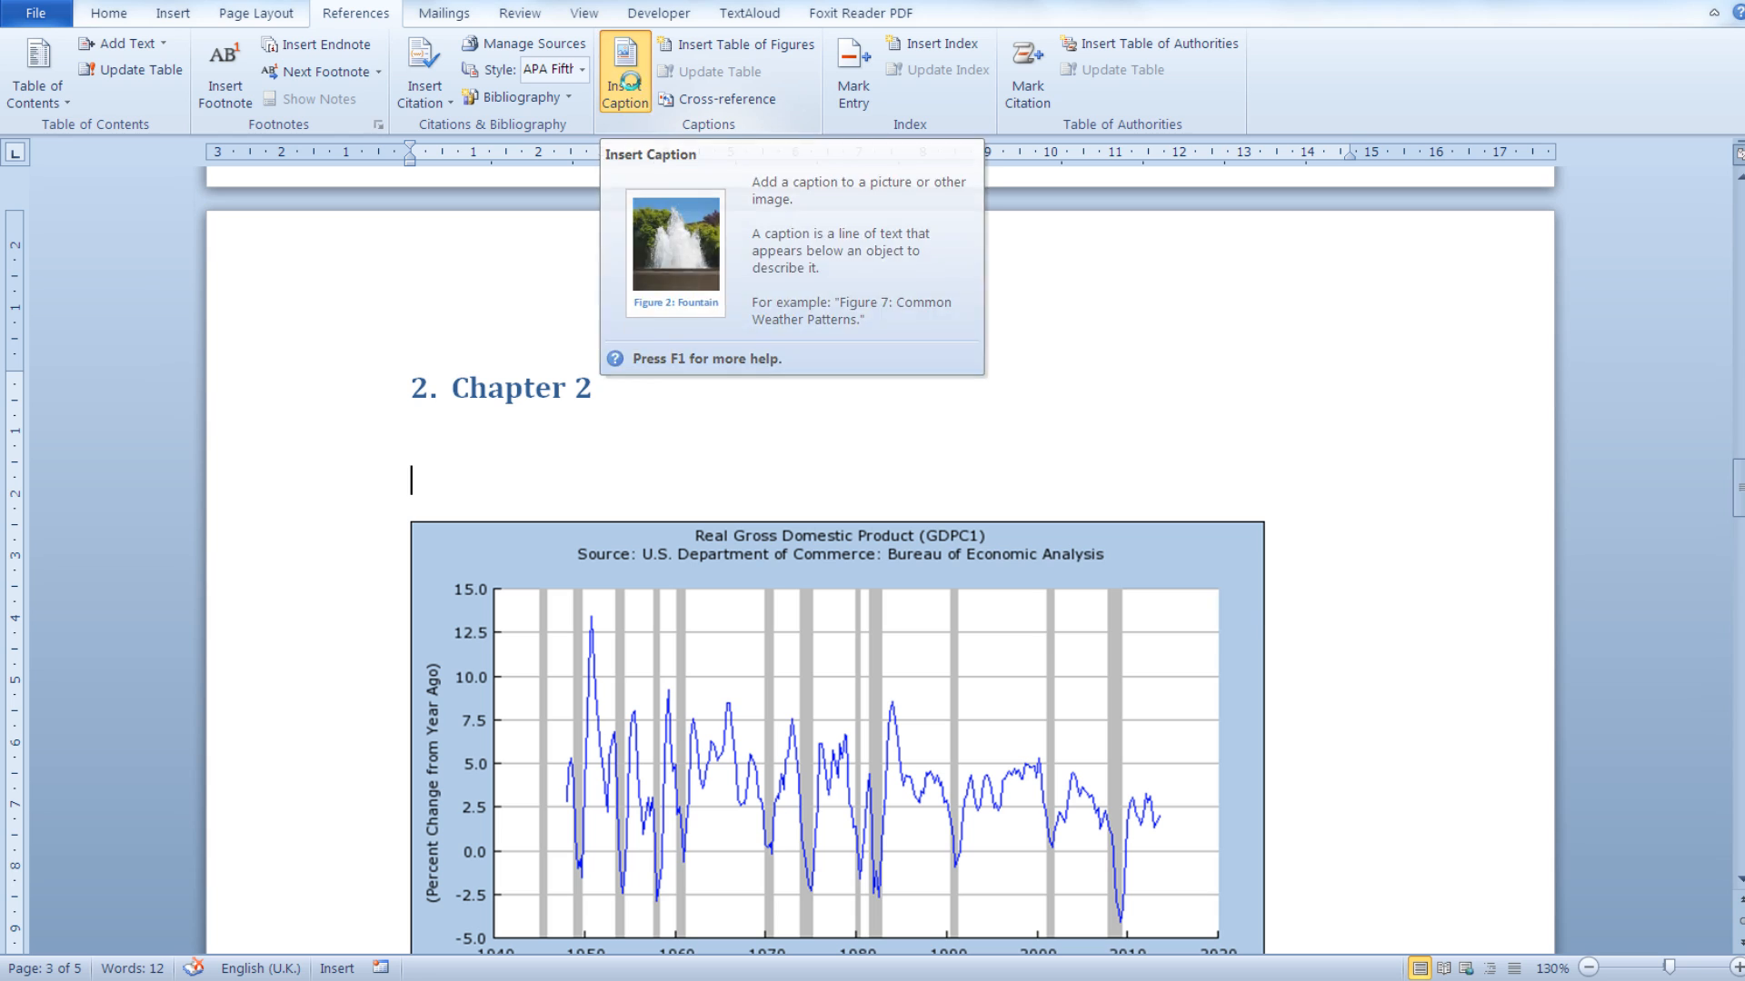
left_click(633, 88)
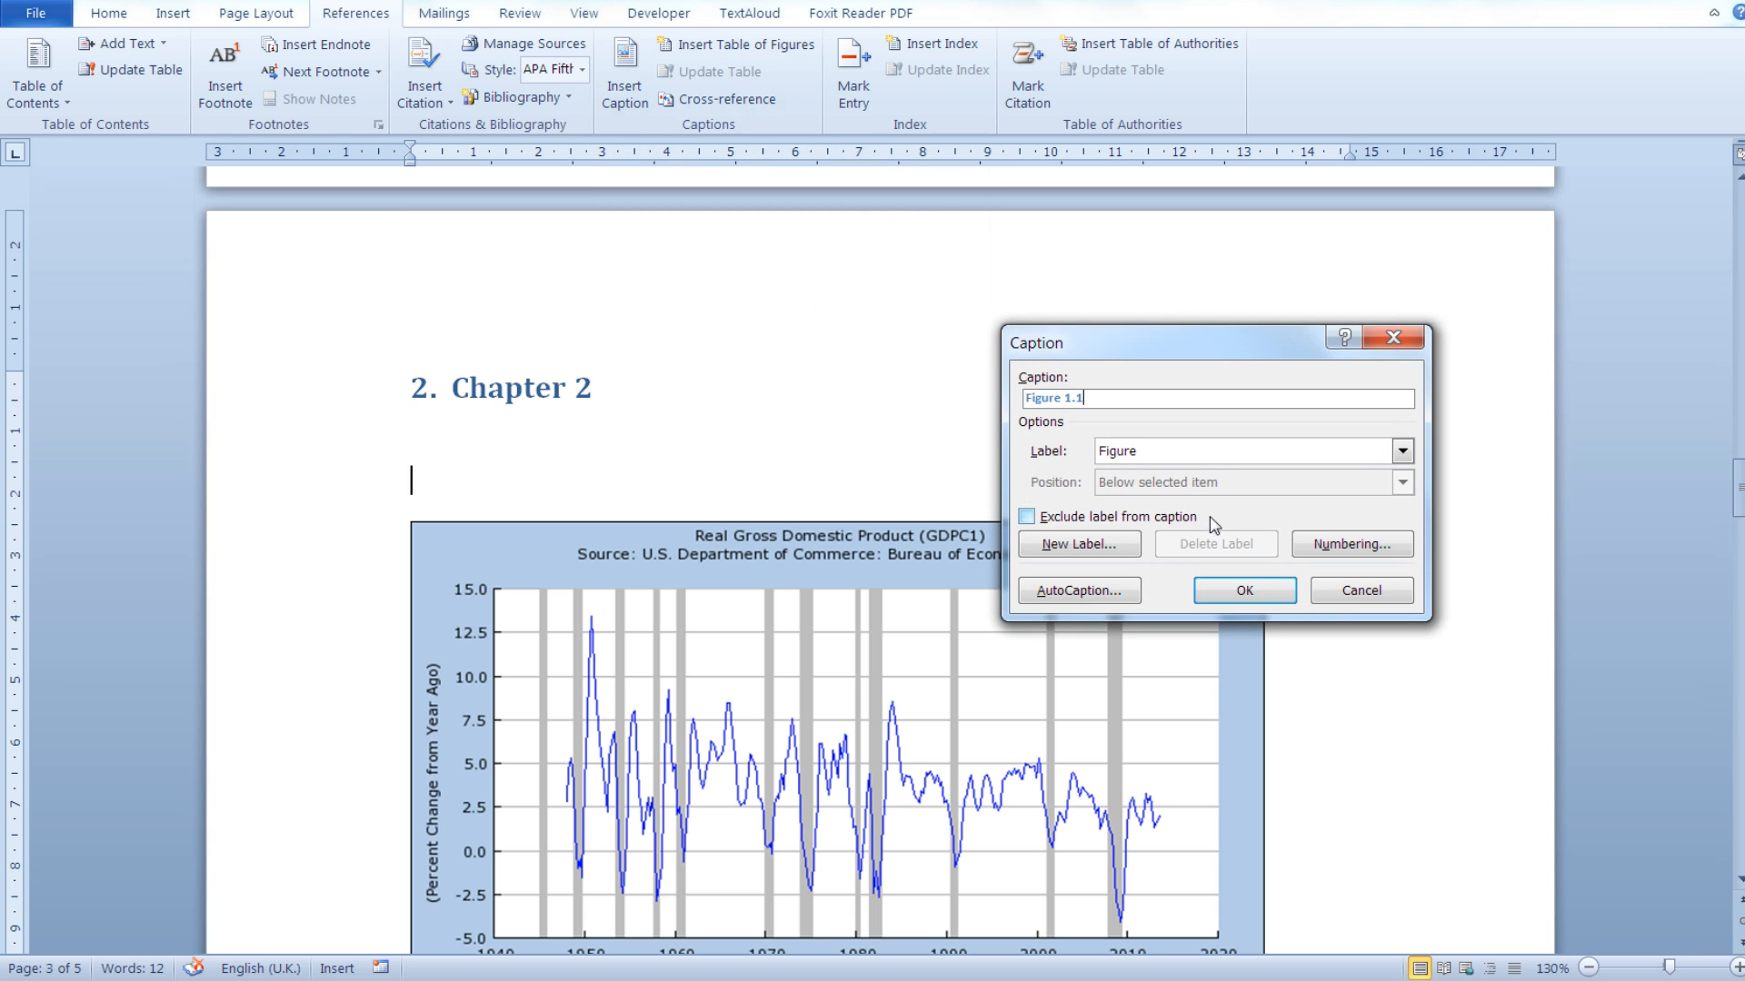
left_click(1334, 545)
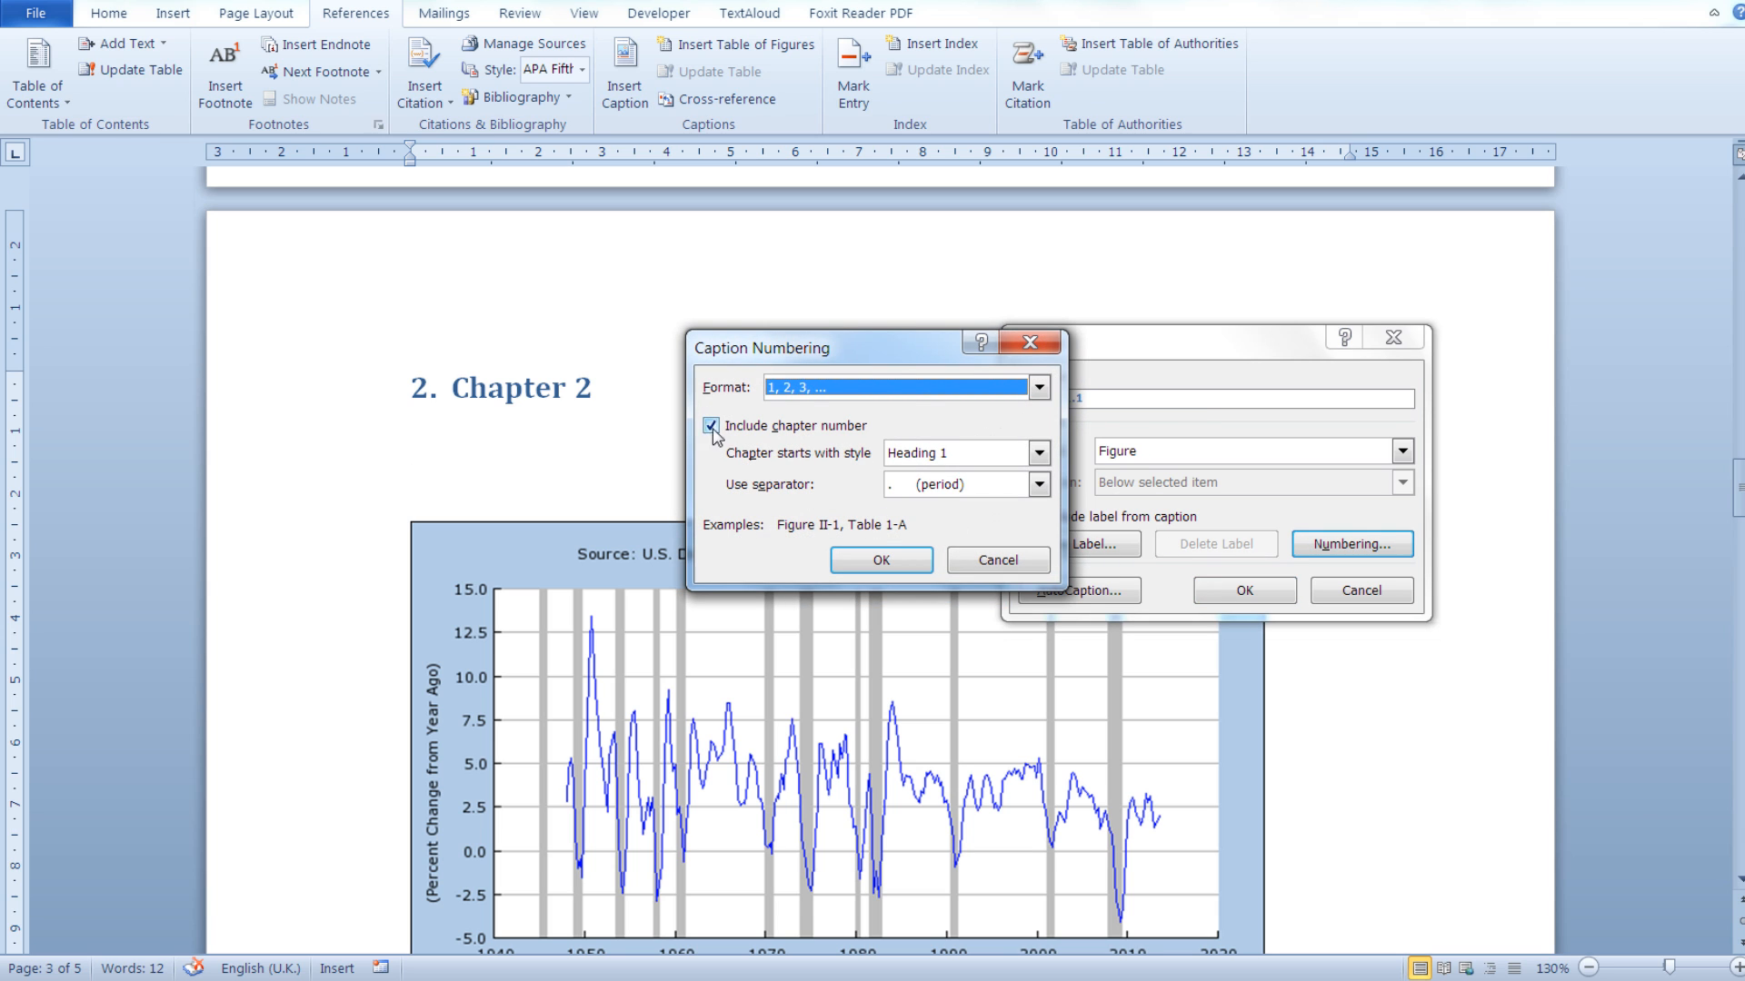
left_click(878, 560)
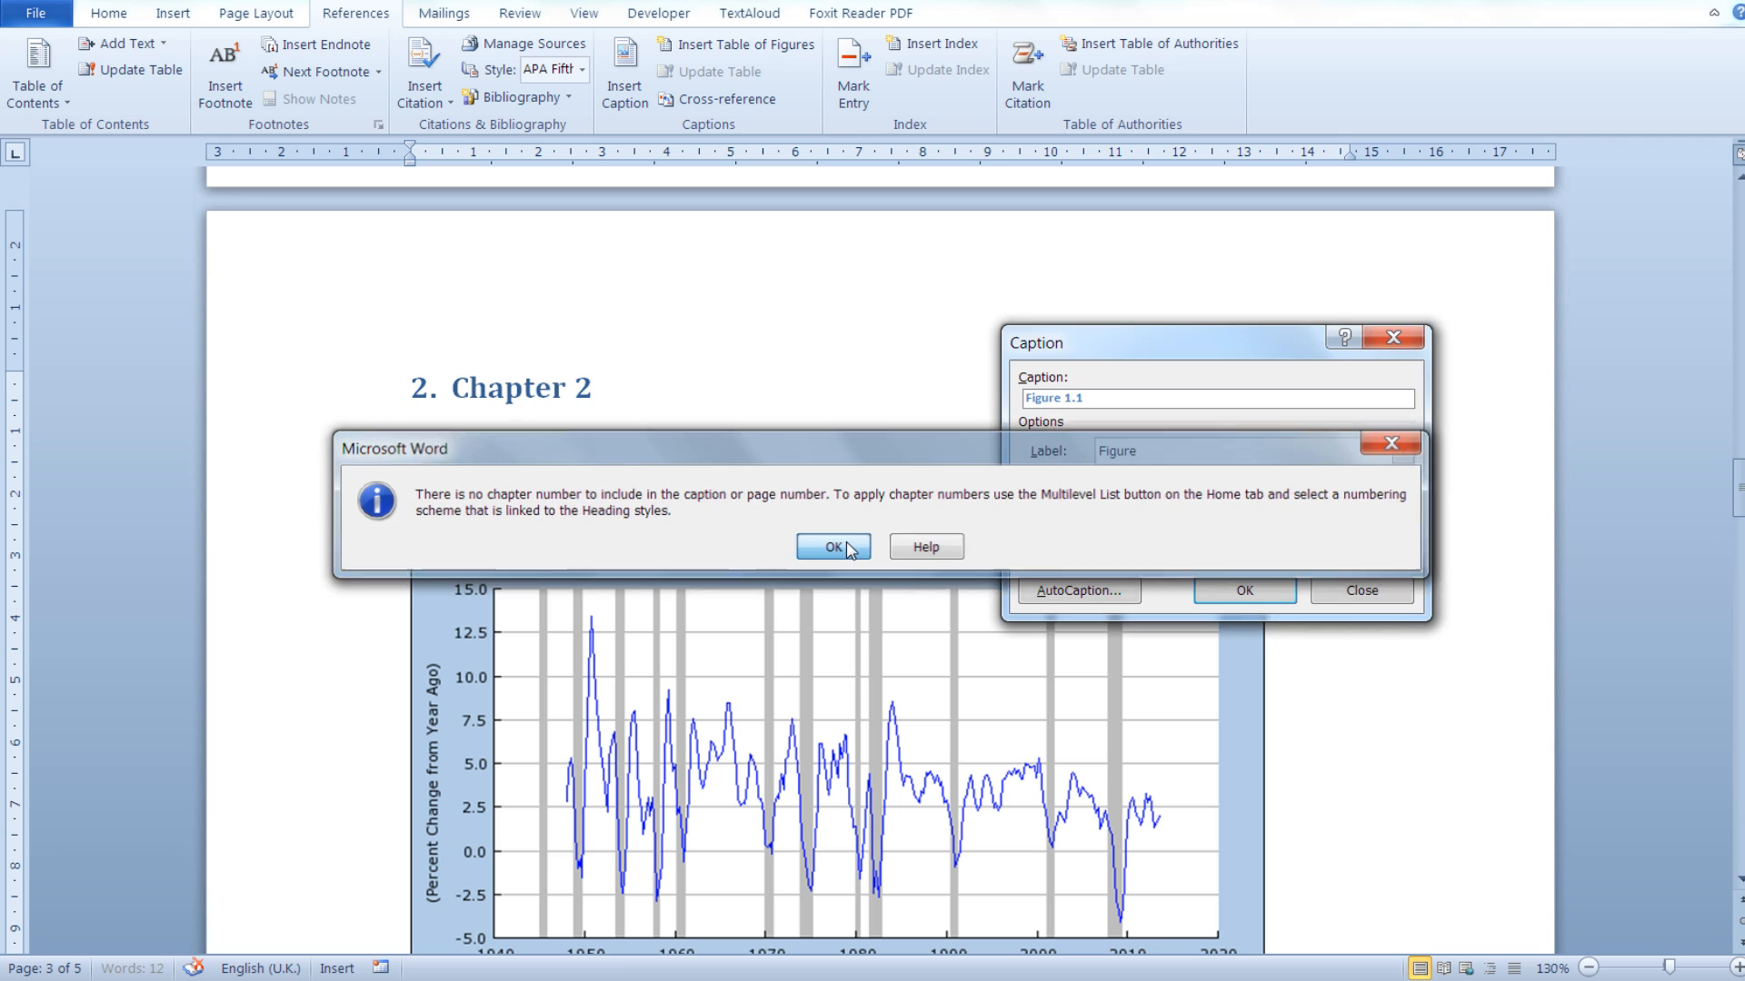
left_click(845, 546)
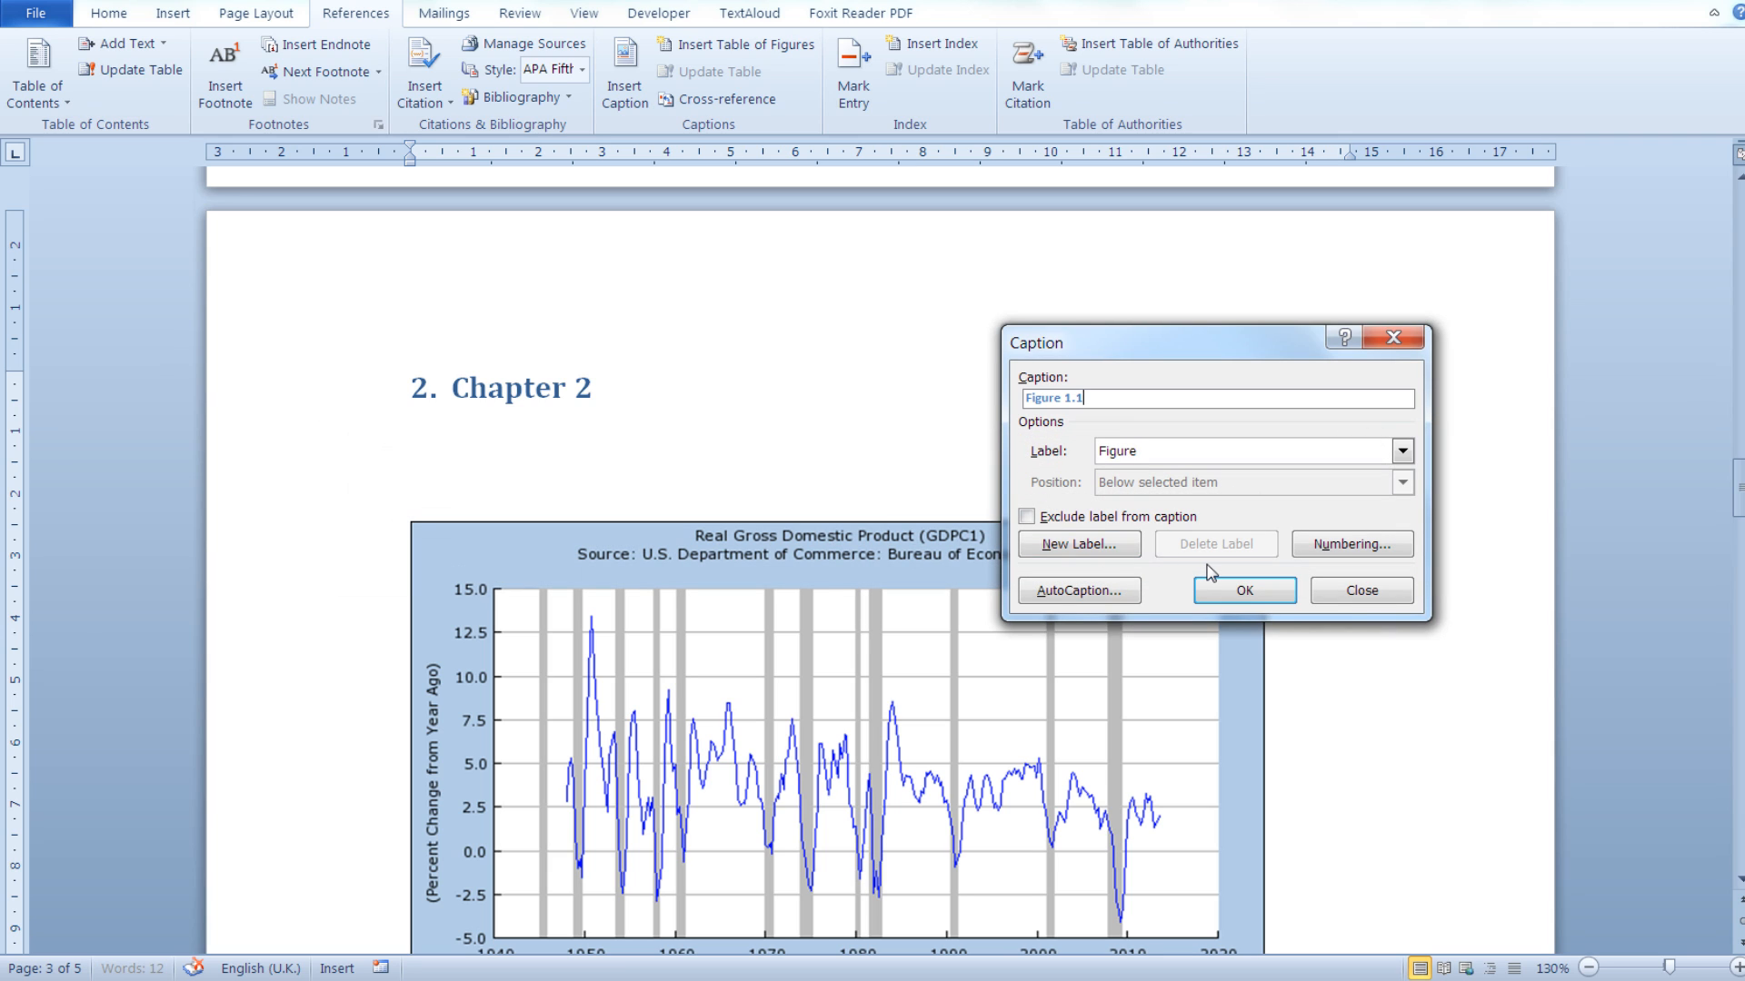
- Keep the Figure label, add ":GDP" after the number, and insert the Chapter 2 chart caption
type(":")
left_click(1296, 459)
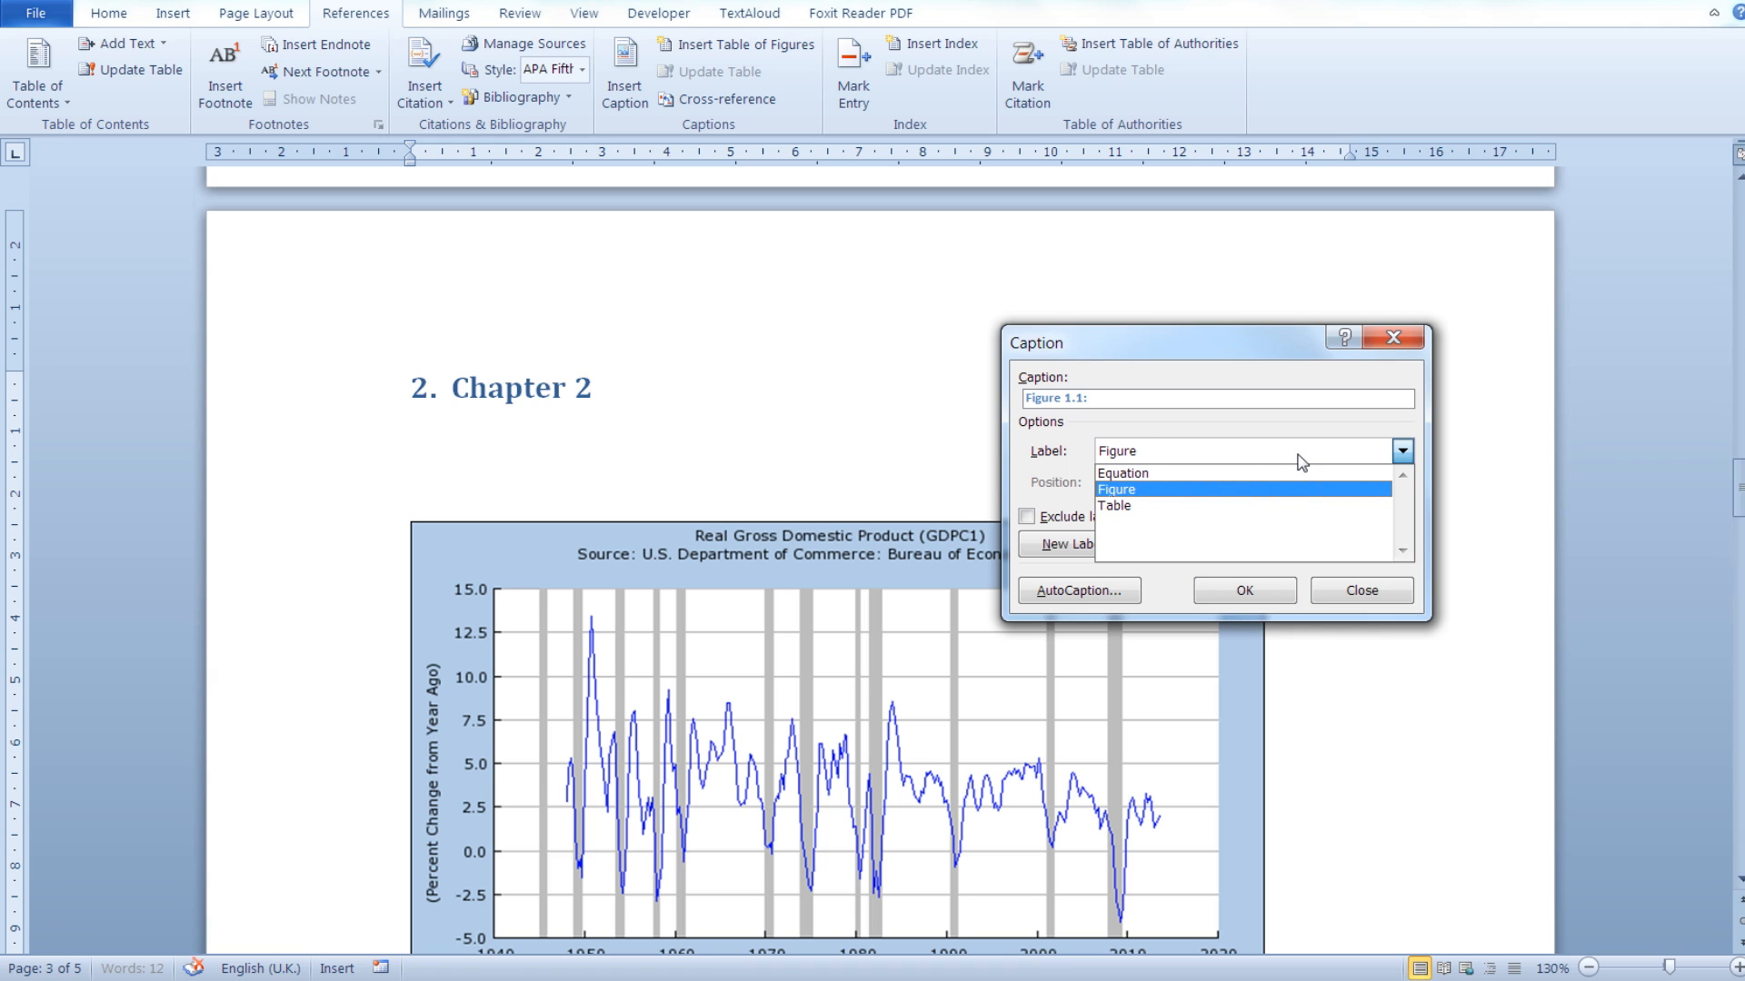
left_click(1245, 490)
left_click(1152, 397)
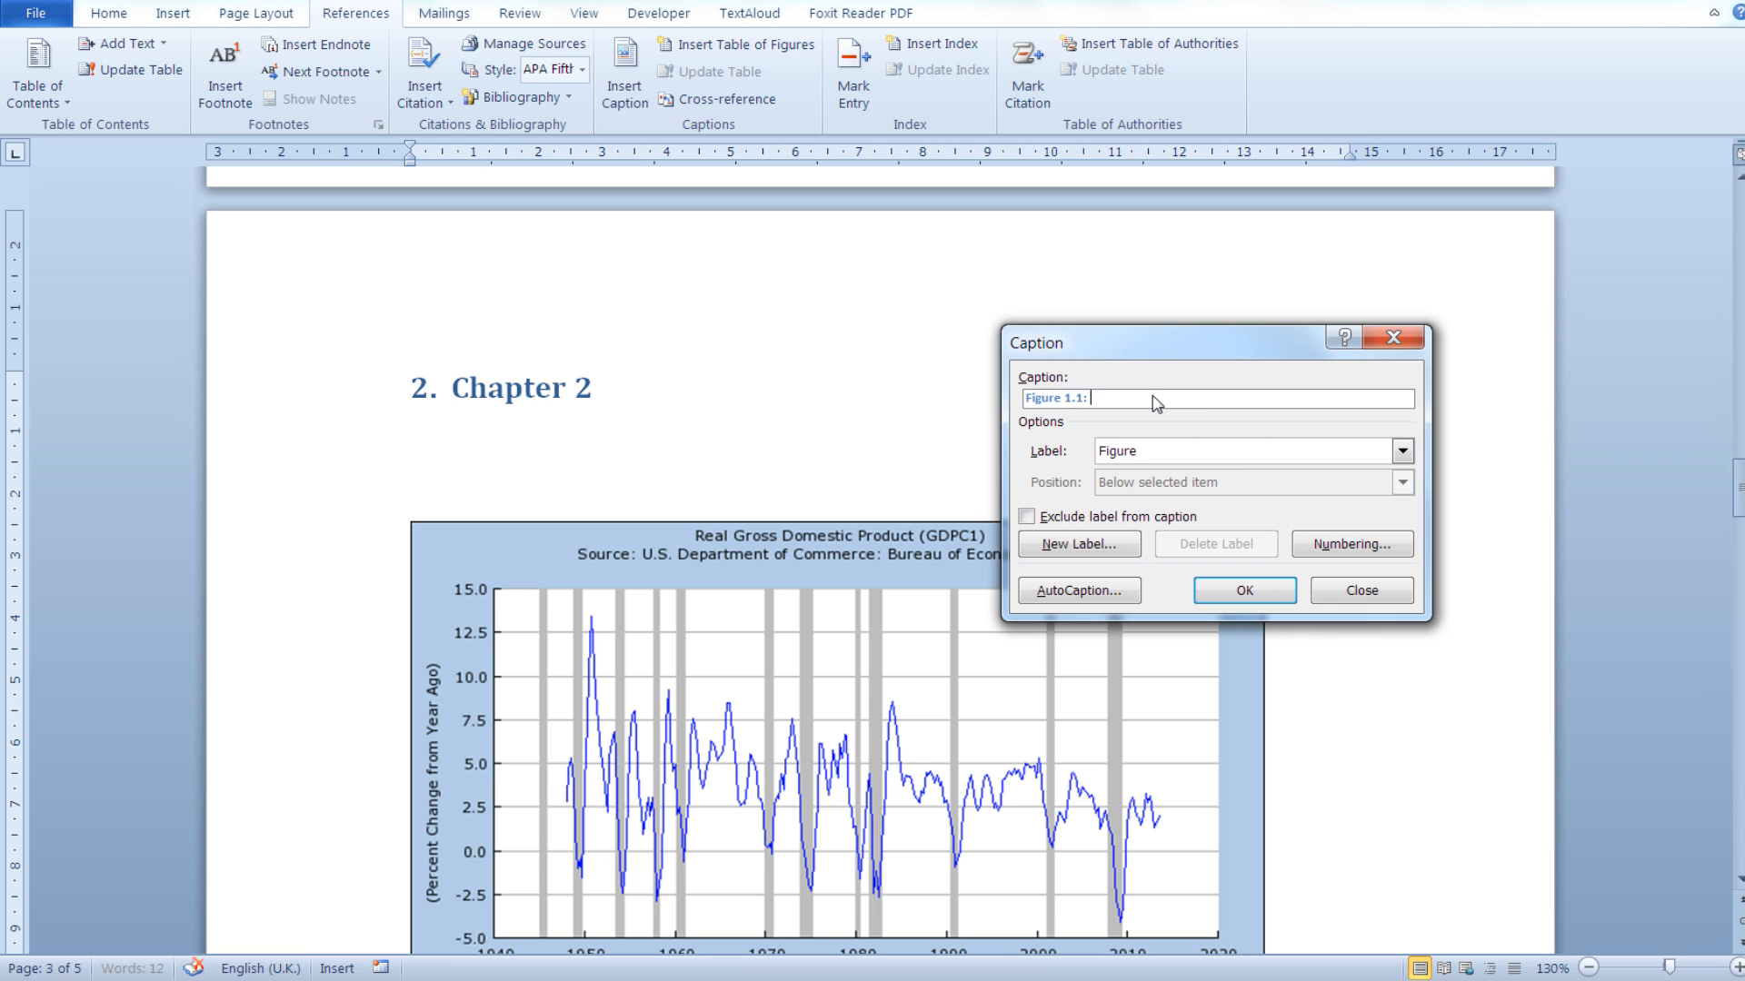
key("BackSpace")
type("GPPC")
key("BackSpace")
key("BackSpace")
type("GDP")
left_click(1243, 591)
- Add a blank line below the Chapter 3 heading and start a Figure caption there with the Heading 1 chapter number and period separator
scroll(845, 400, "down", 1)
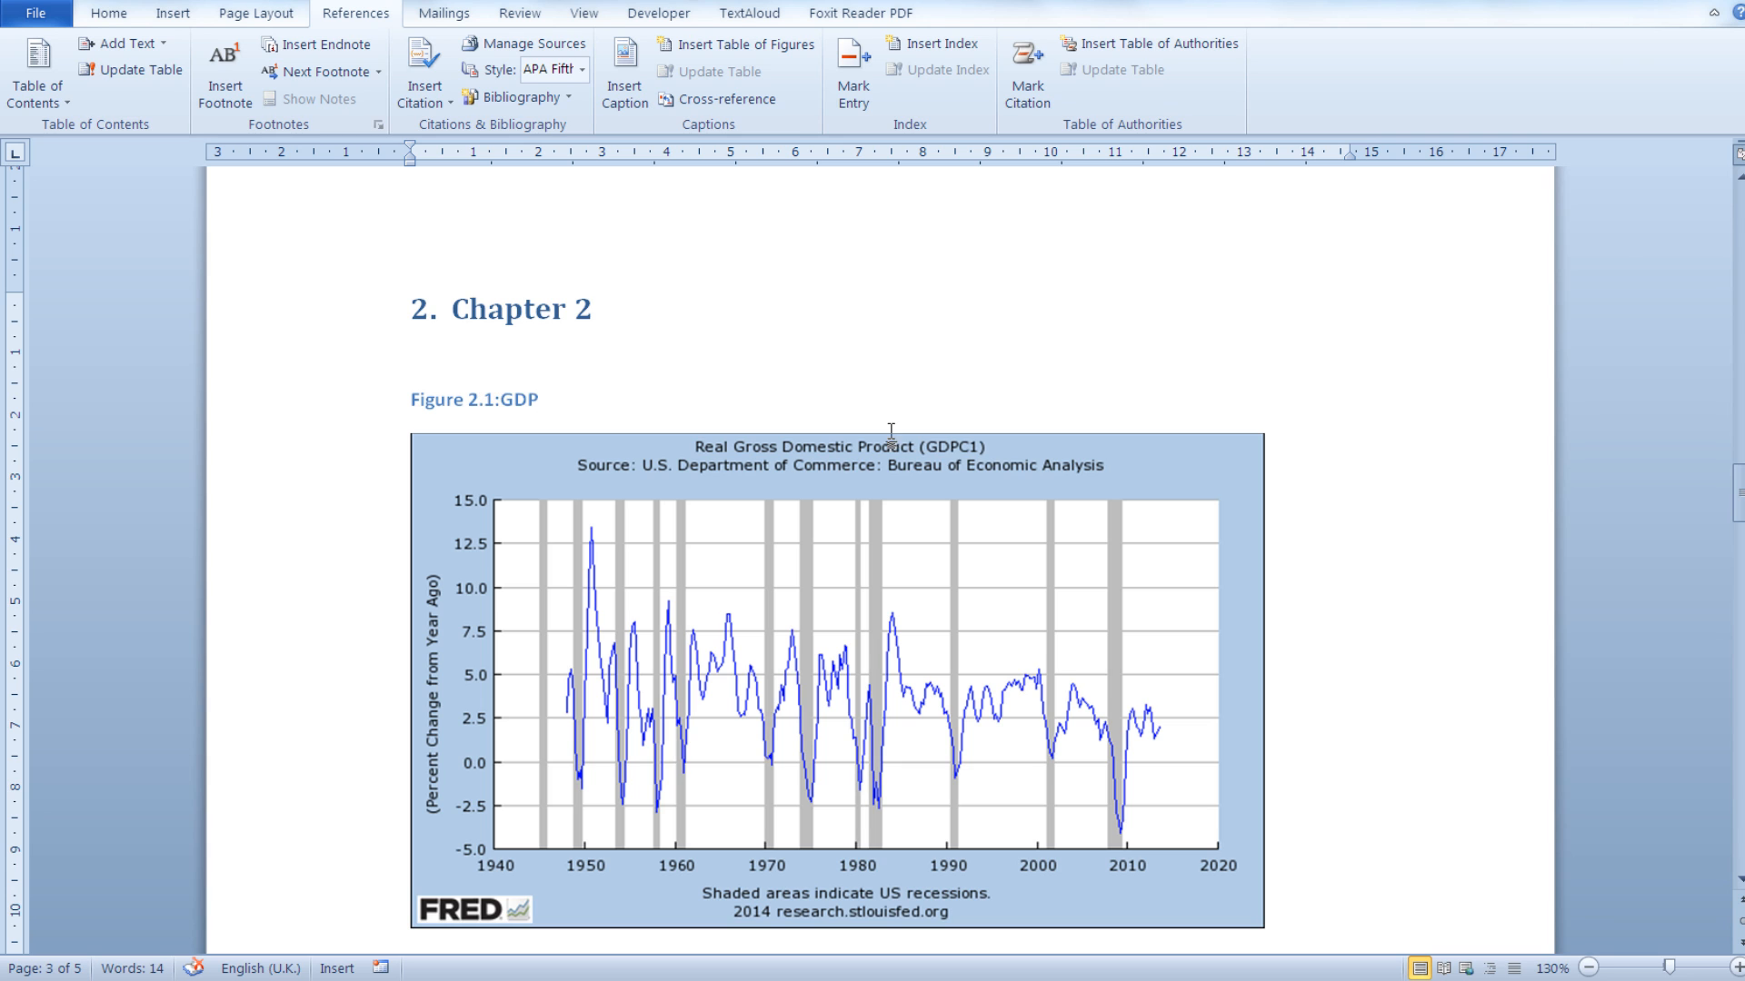
scroll(888, 428, "down", 10)
scroll(993, 481, "down", 12)
left_click(630, 627)
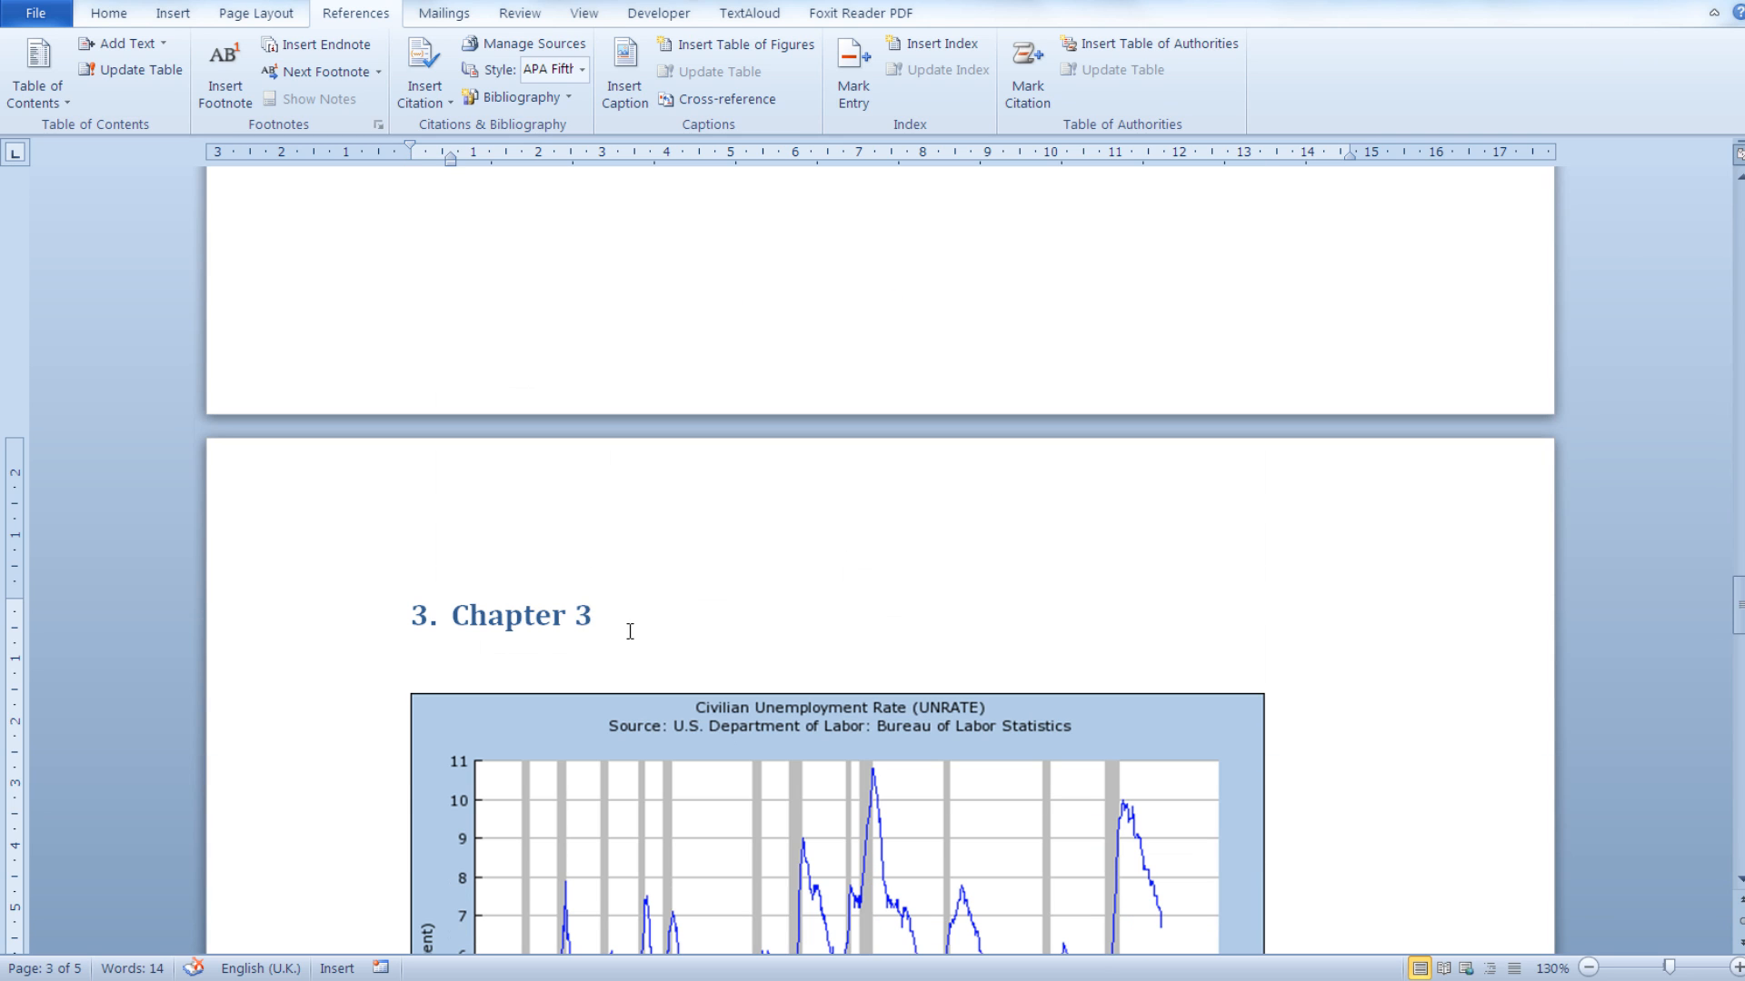
key("Return")
key("Down")
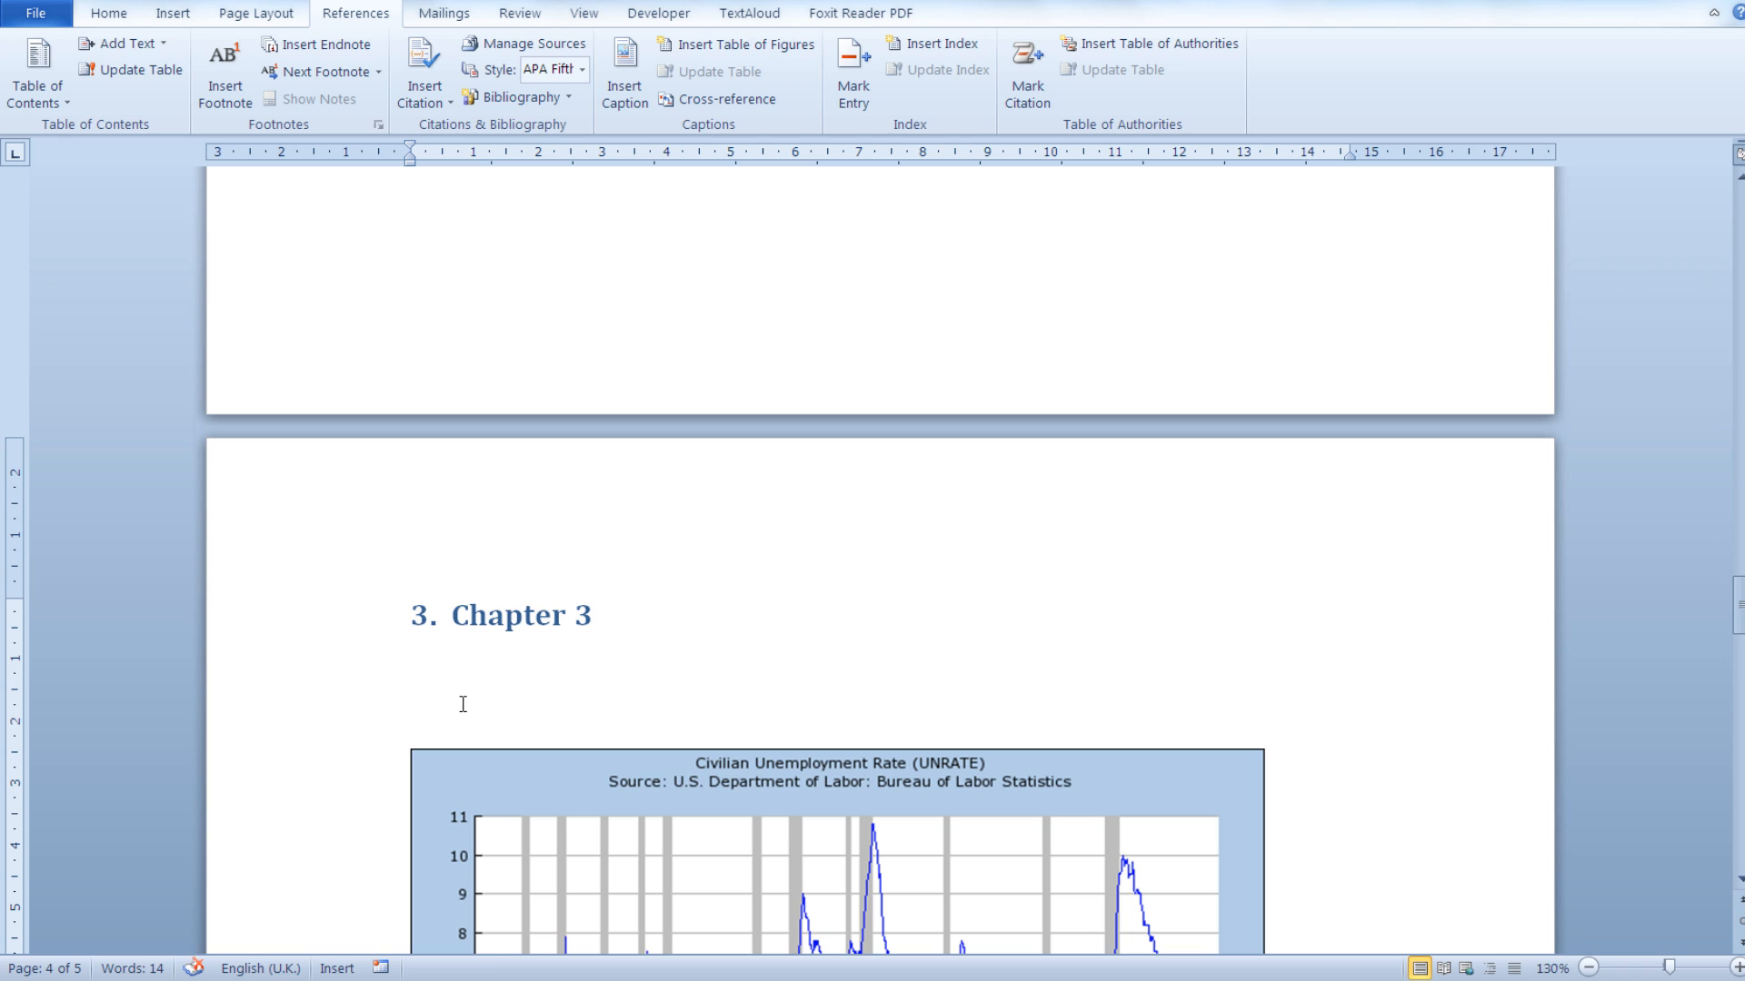
left_click(634, 86)
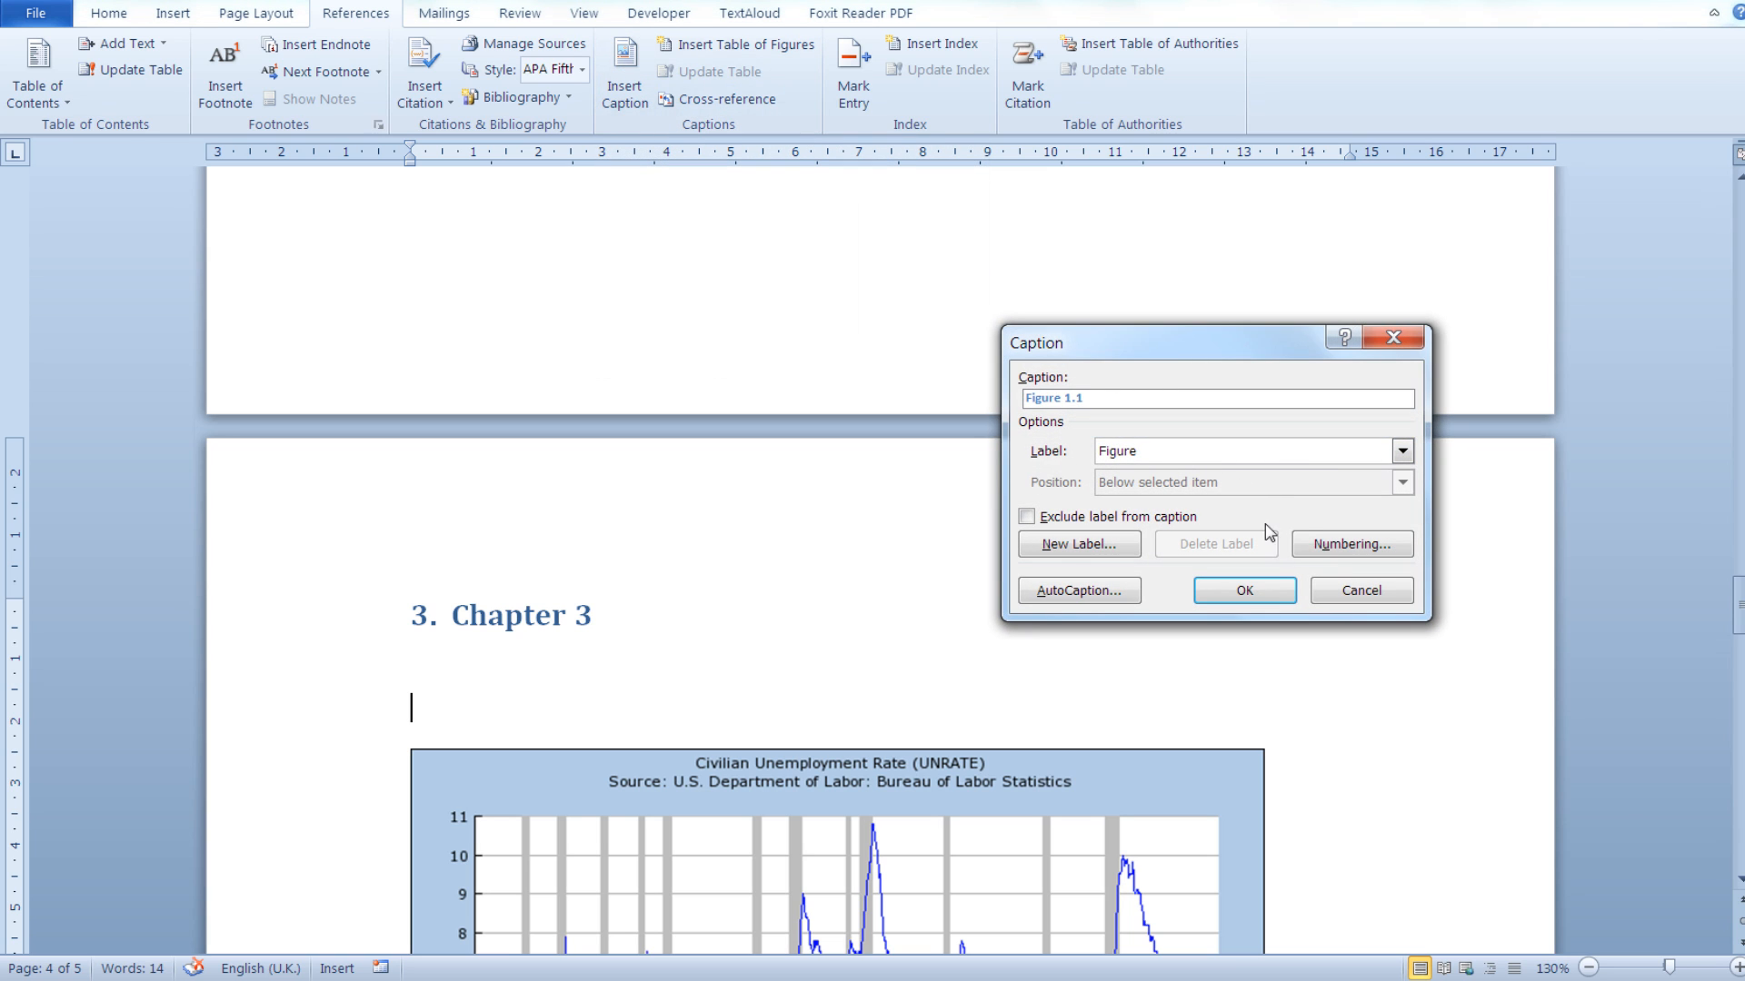
left_click(1334, 543)
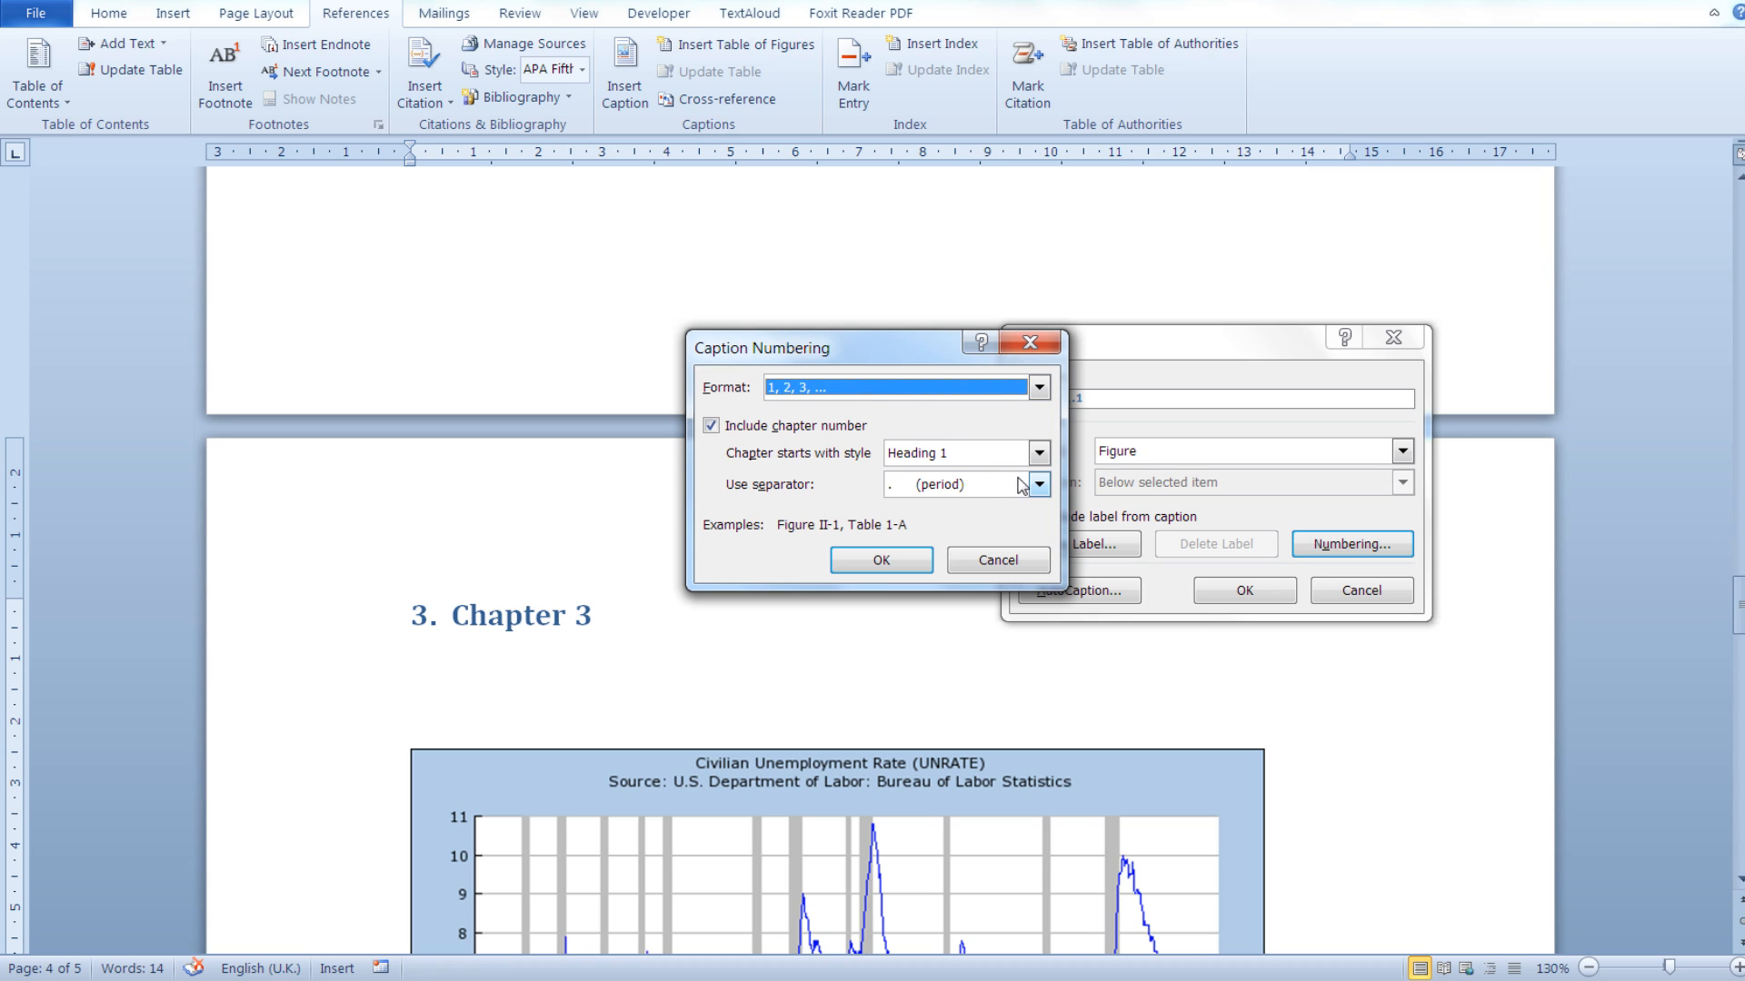
left_click(895, 565)
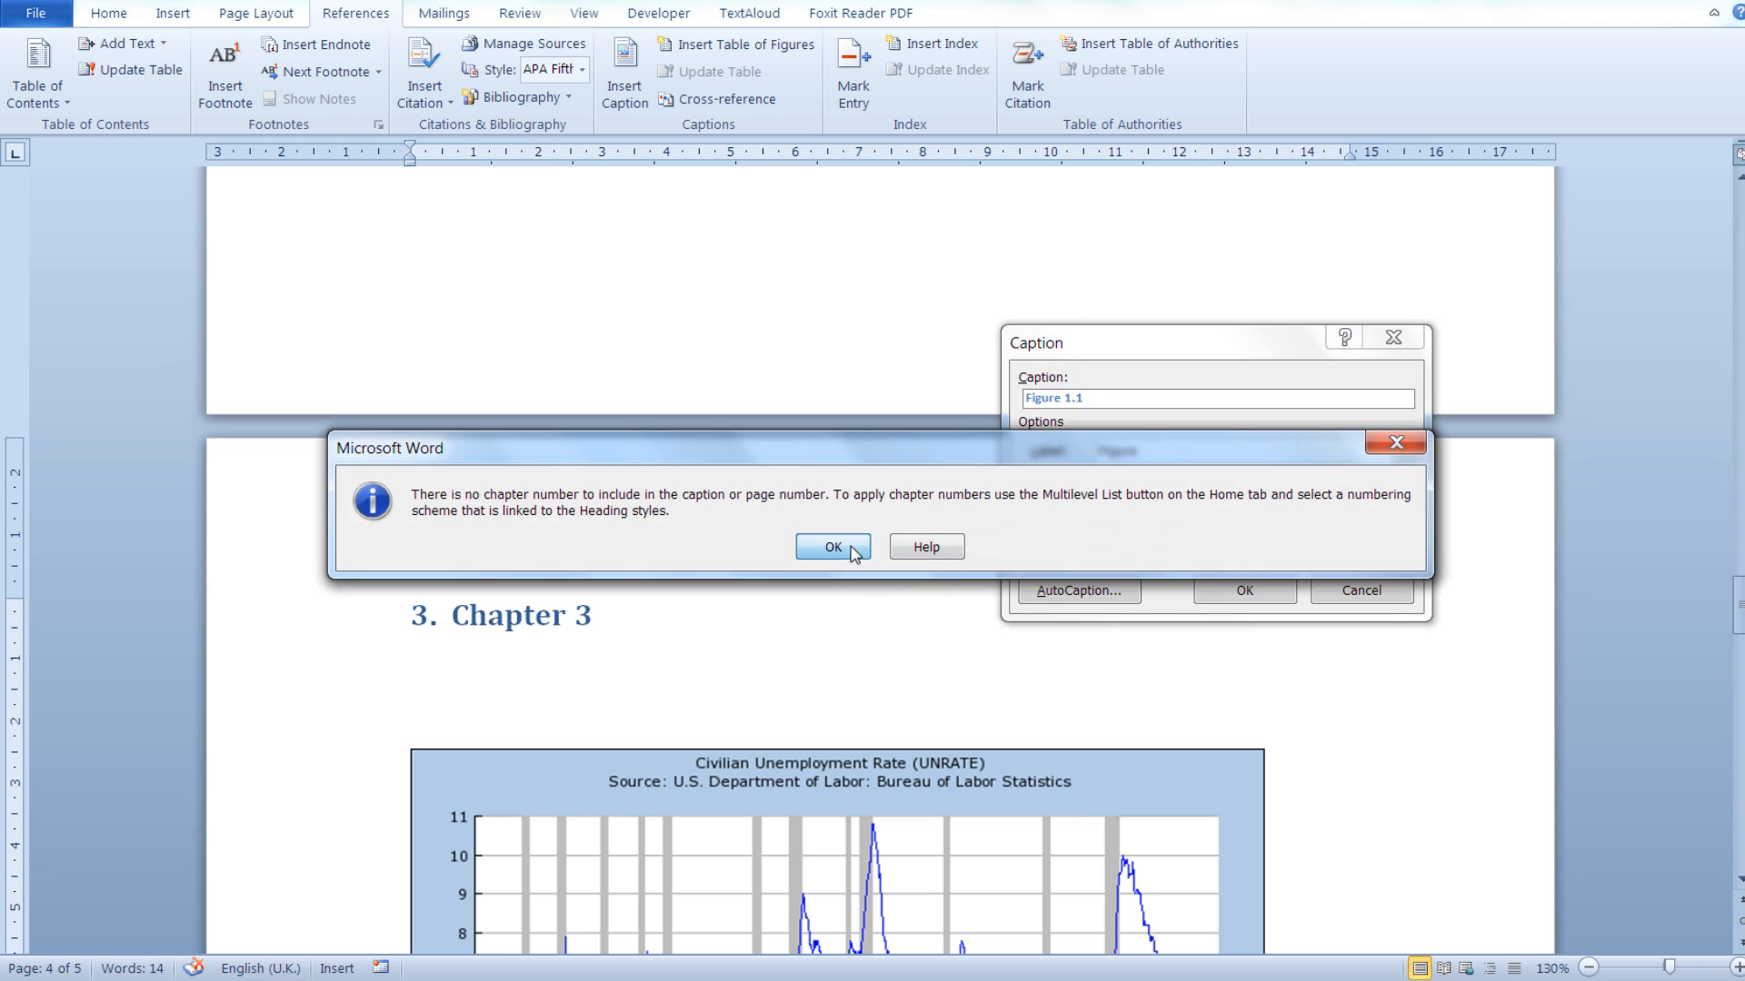
left_click(836, 547)
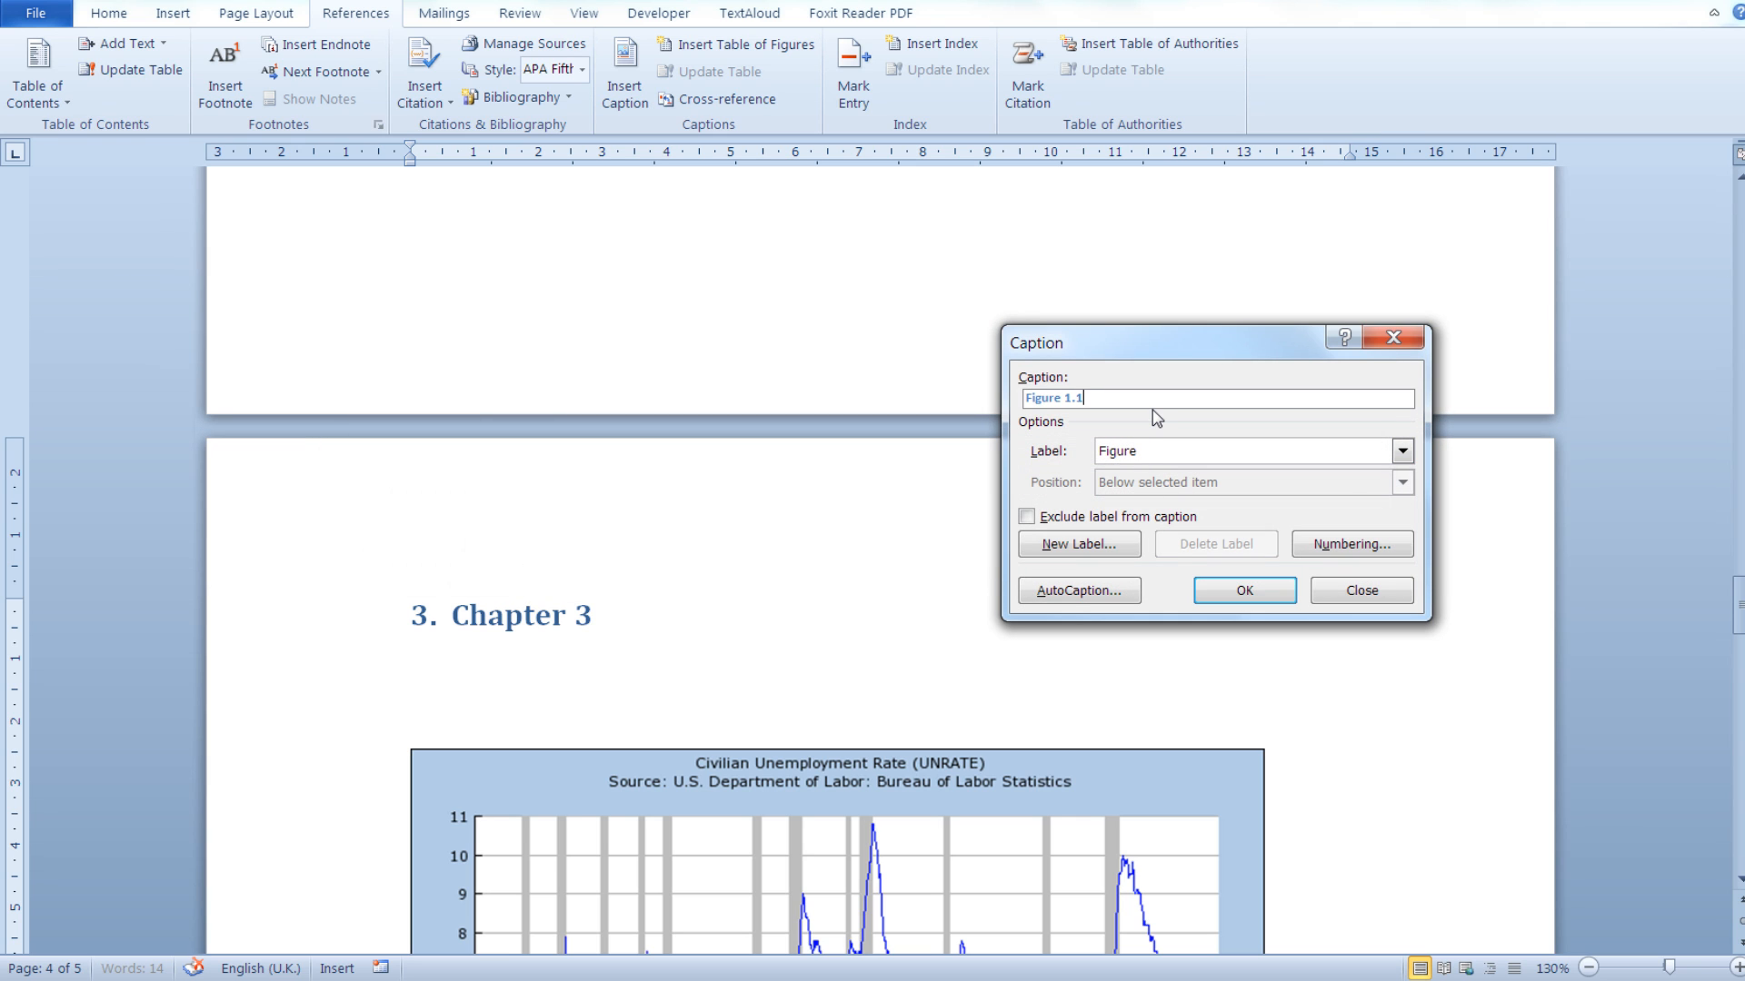
- Add ": CVU" after the figure number and insert the caption above the Chapter 3 chart
key("Caps_Lock")
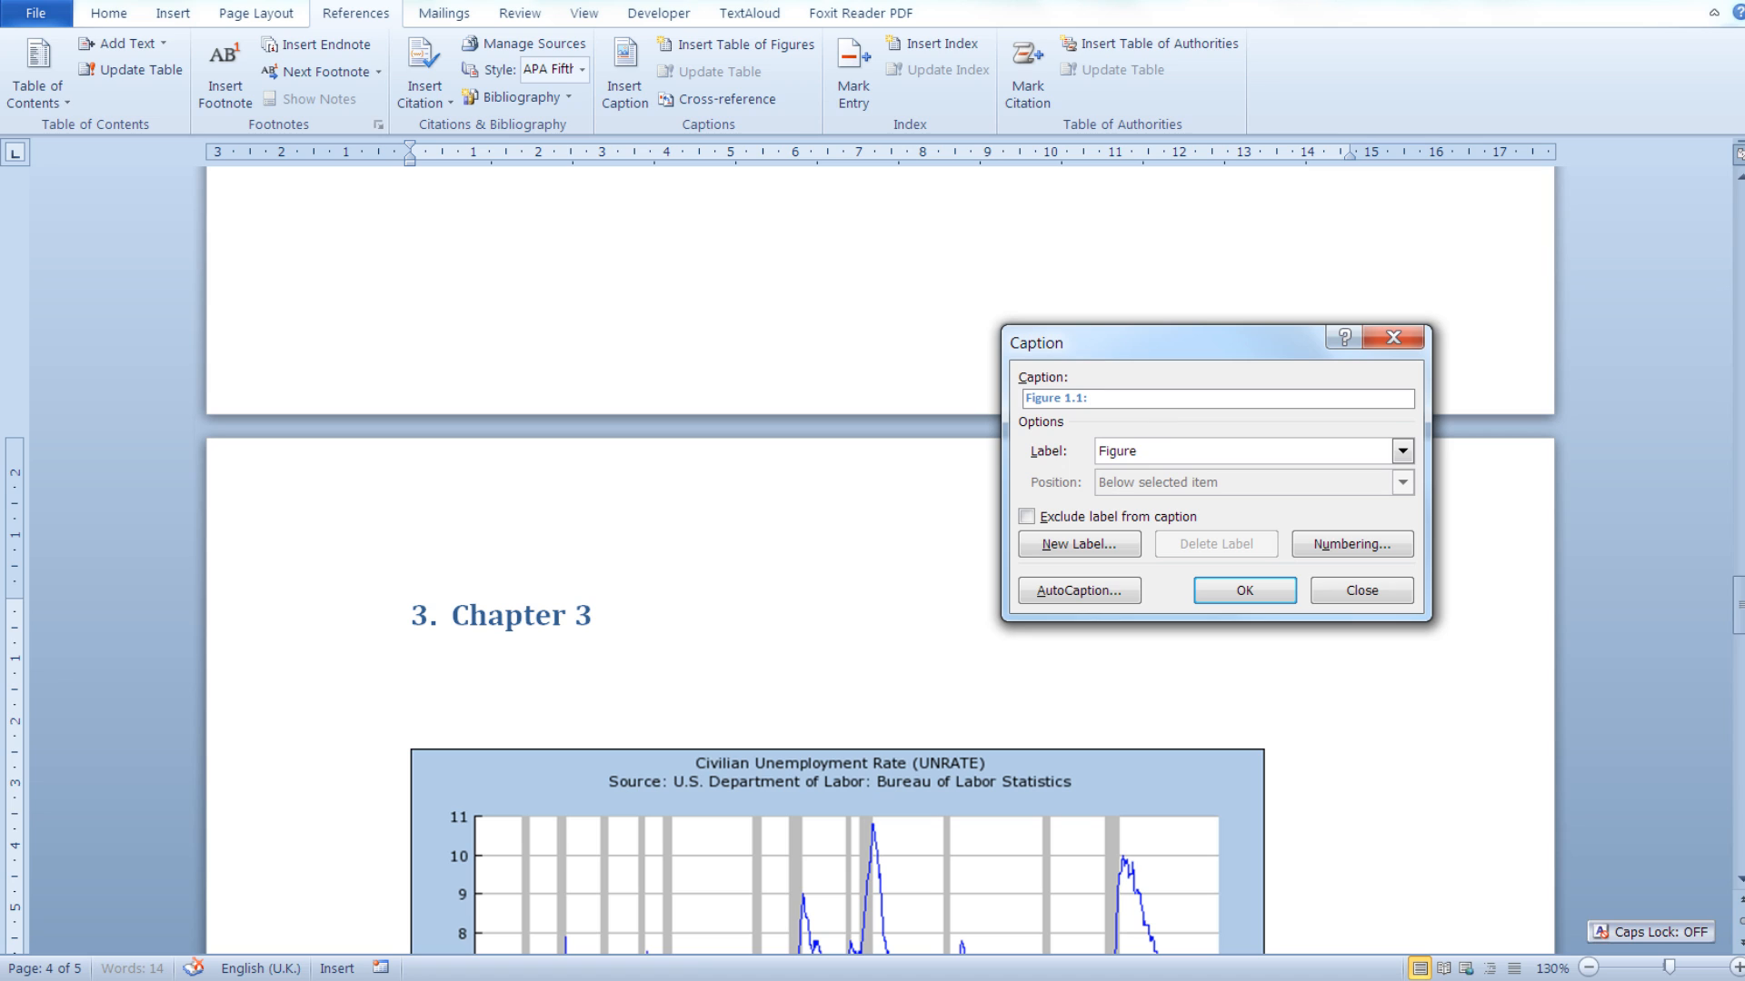
key("BackSpace")
key("Caps_Lock")
type("CVU")
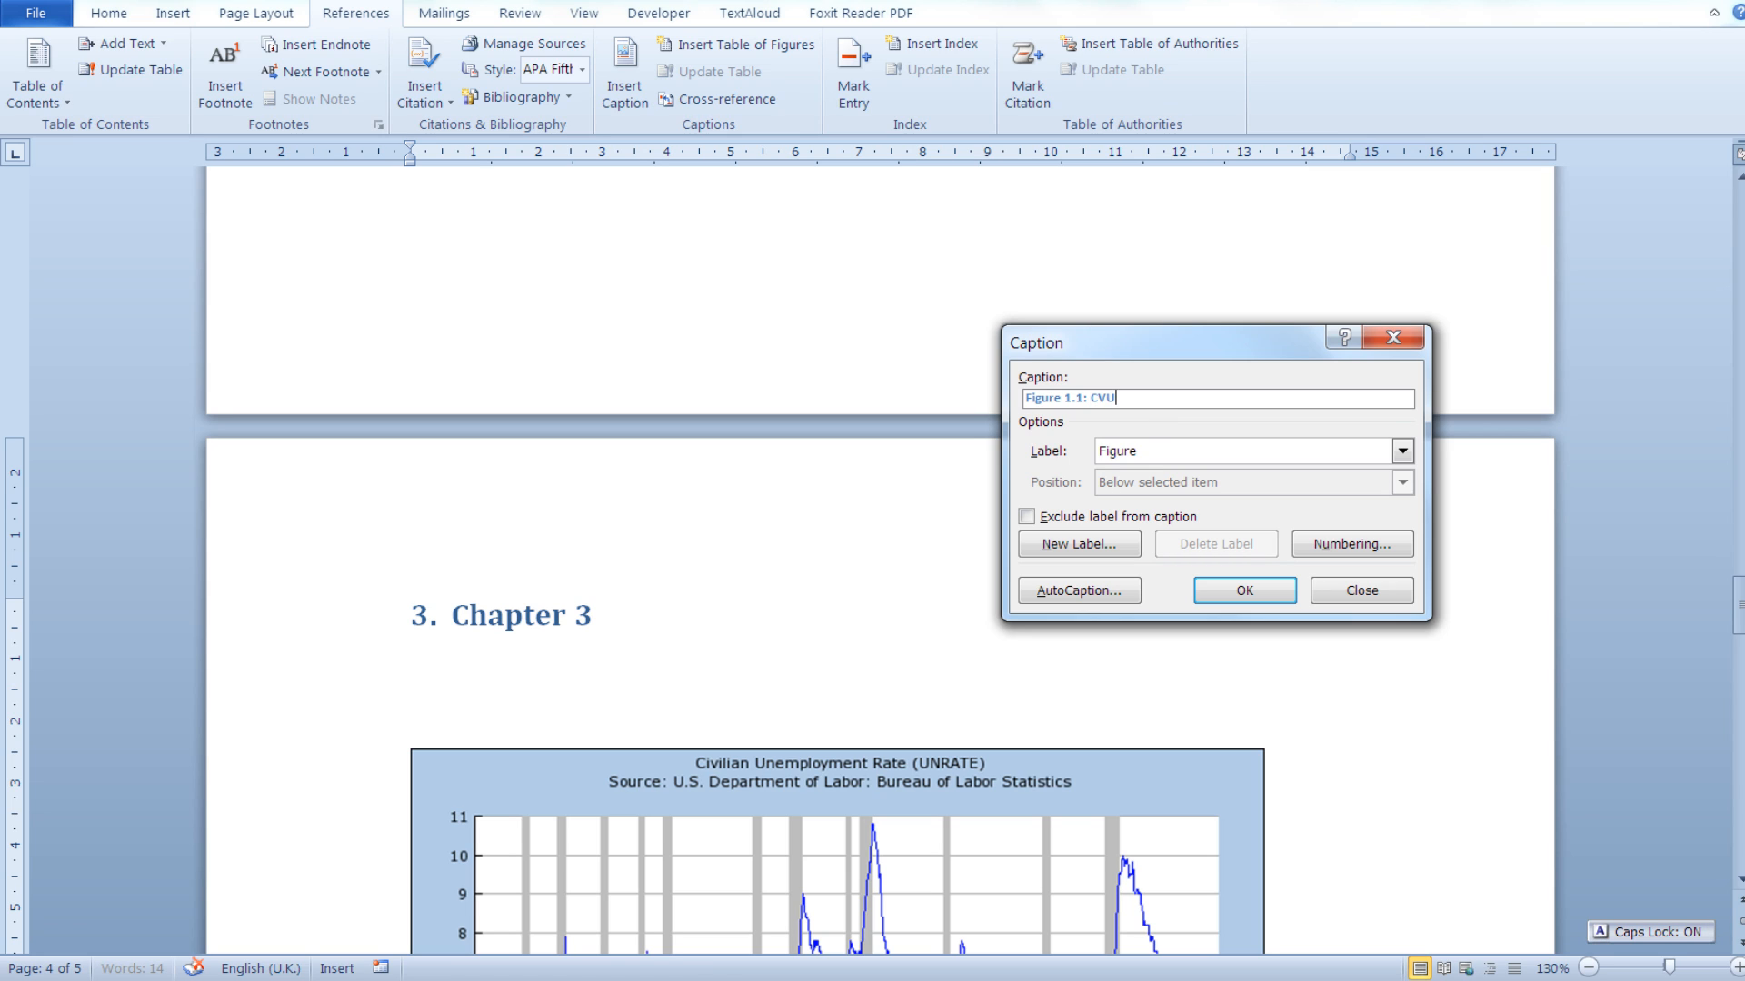
left_click(1245, 592)
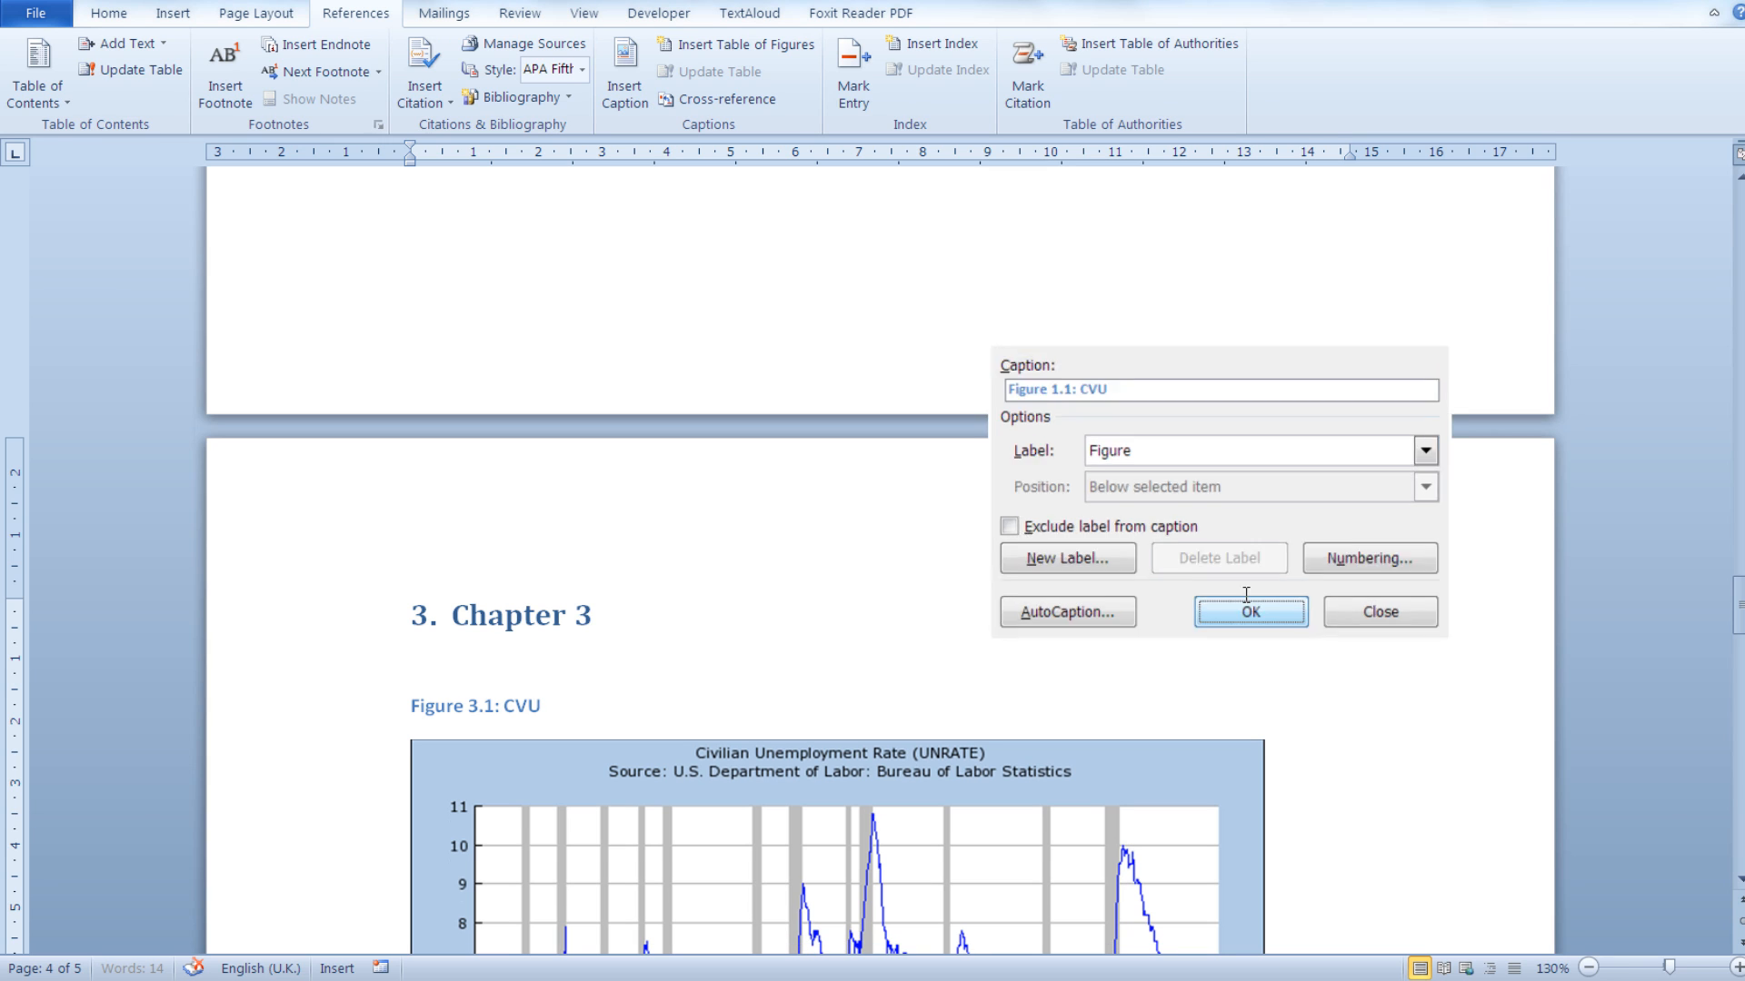
- Insert a table of figures on the blank first page with a dashed tab leader, Formal format and the Figure caption label
scroll(780, 714, "down", 3)
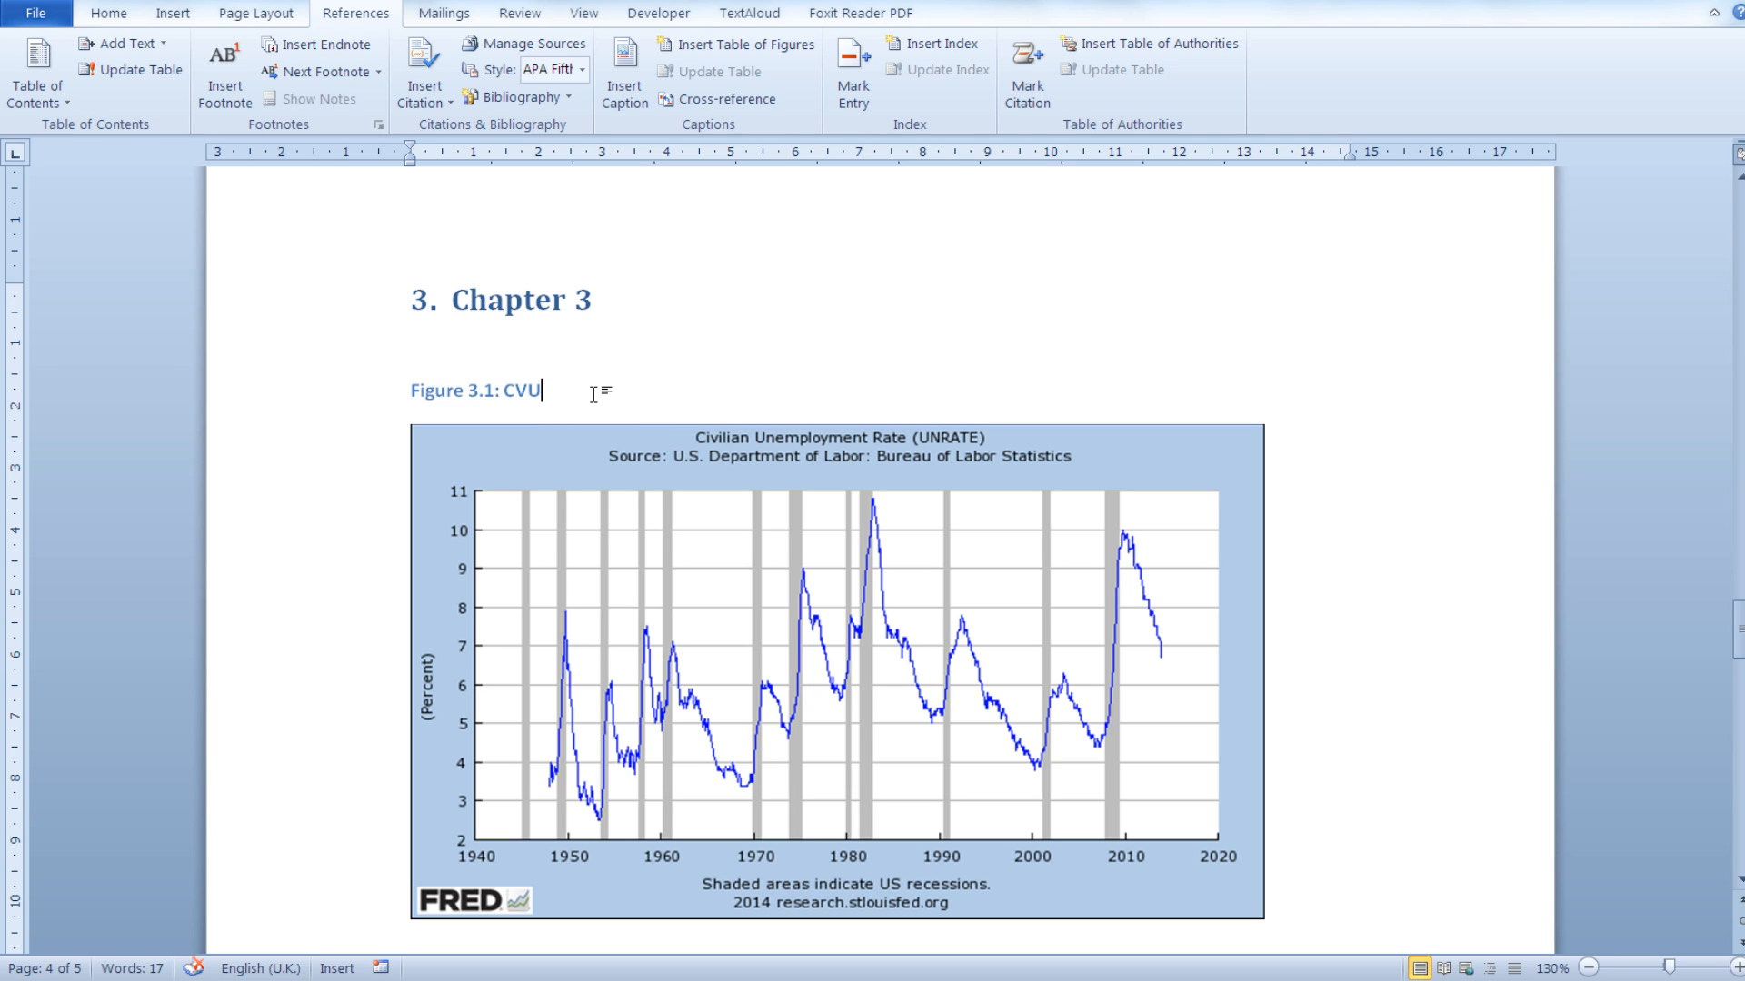
scroll(592, 393, "up", 3)
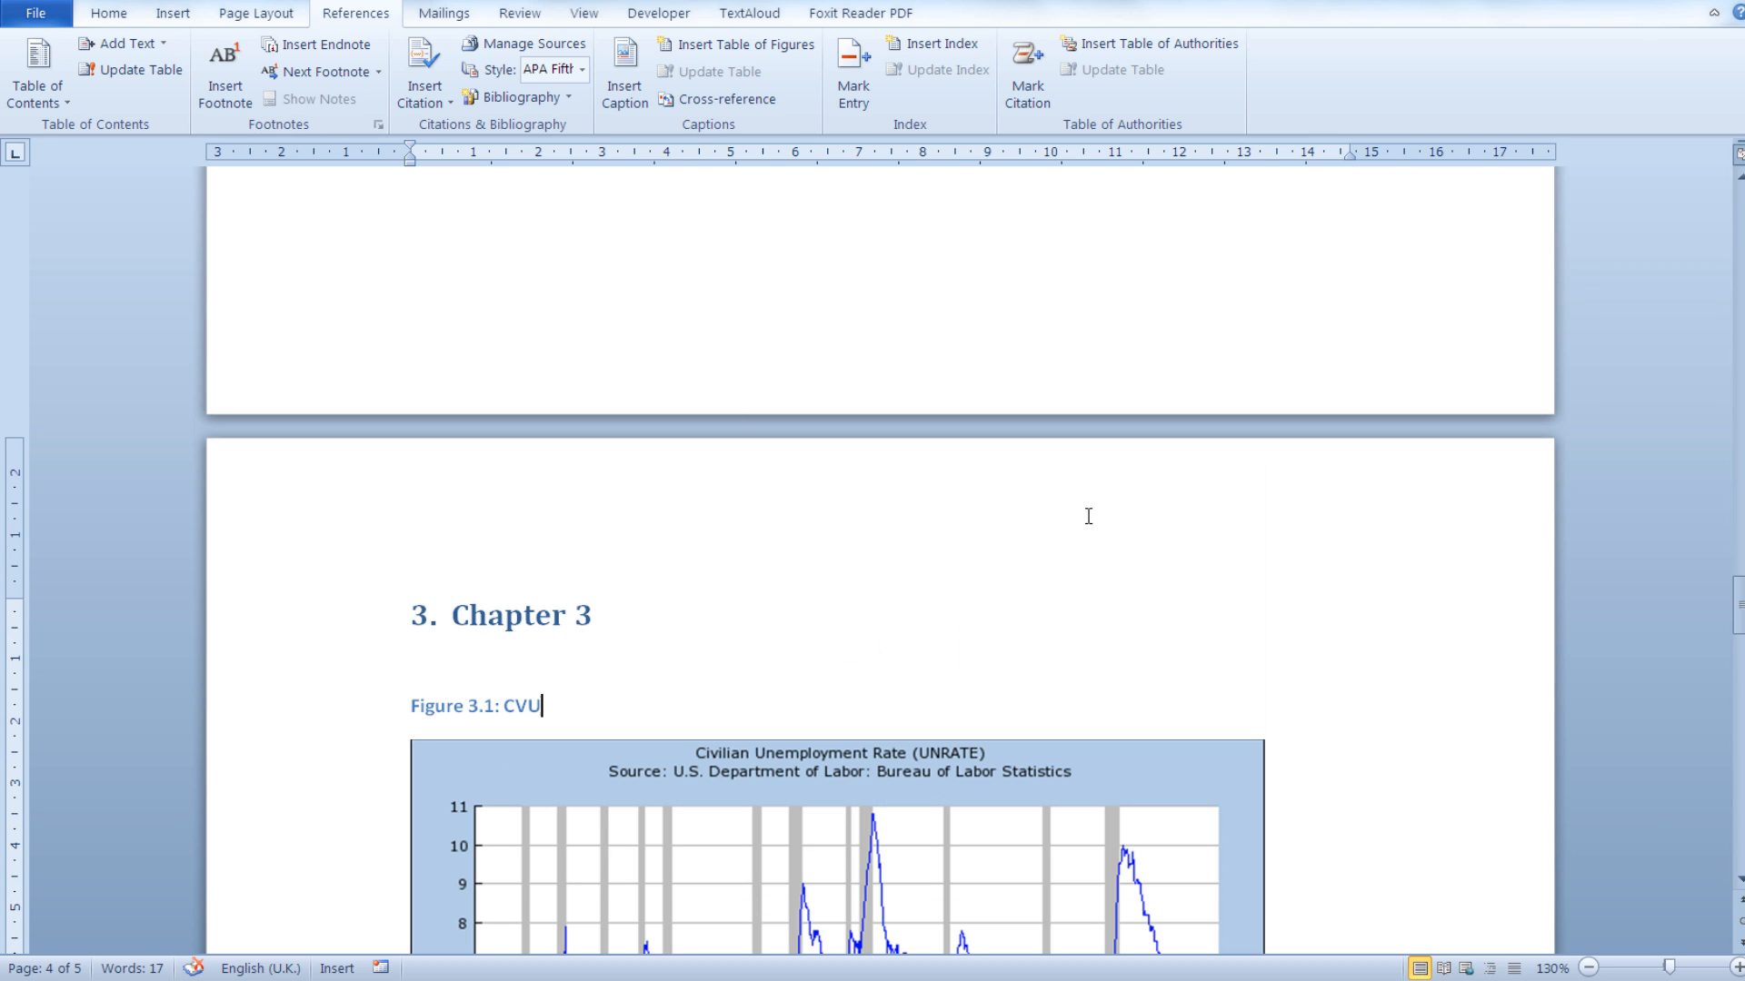
scroll(1087, 516, "up", 15)
left_click(542, 368)
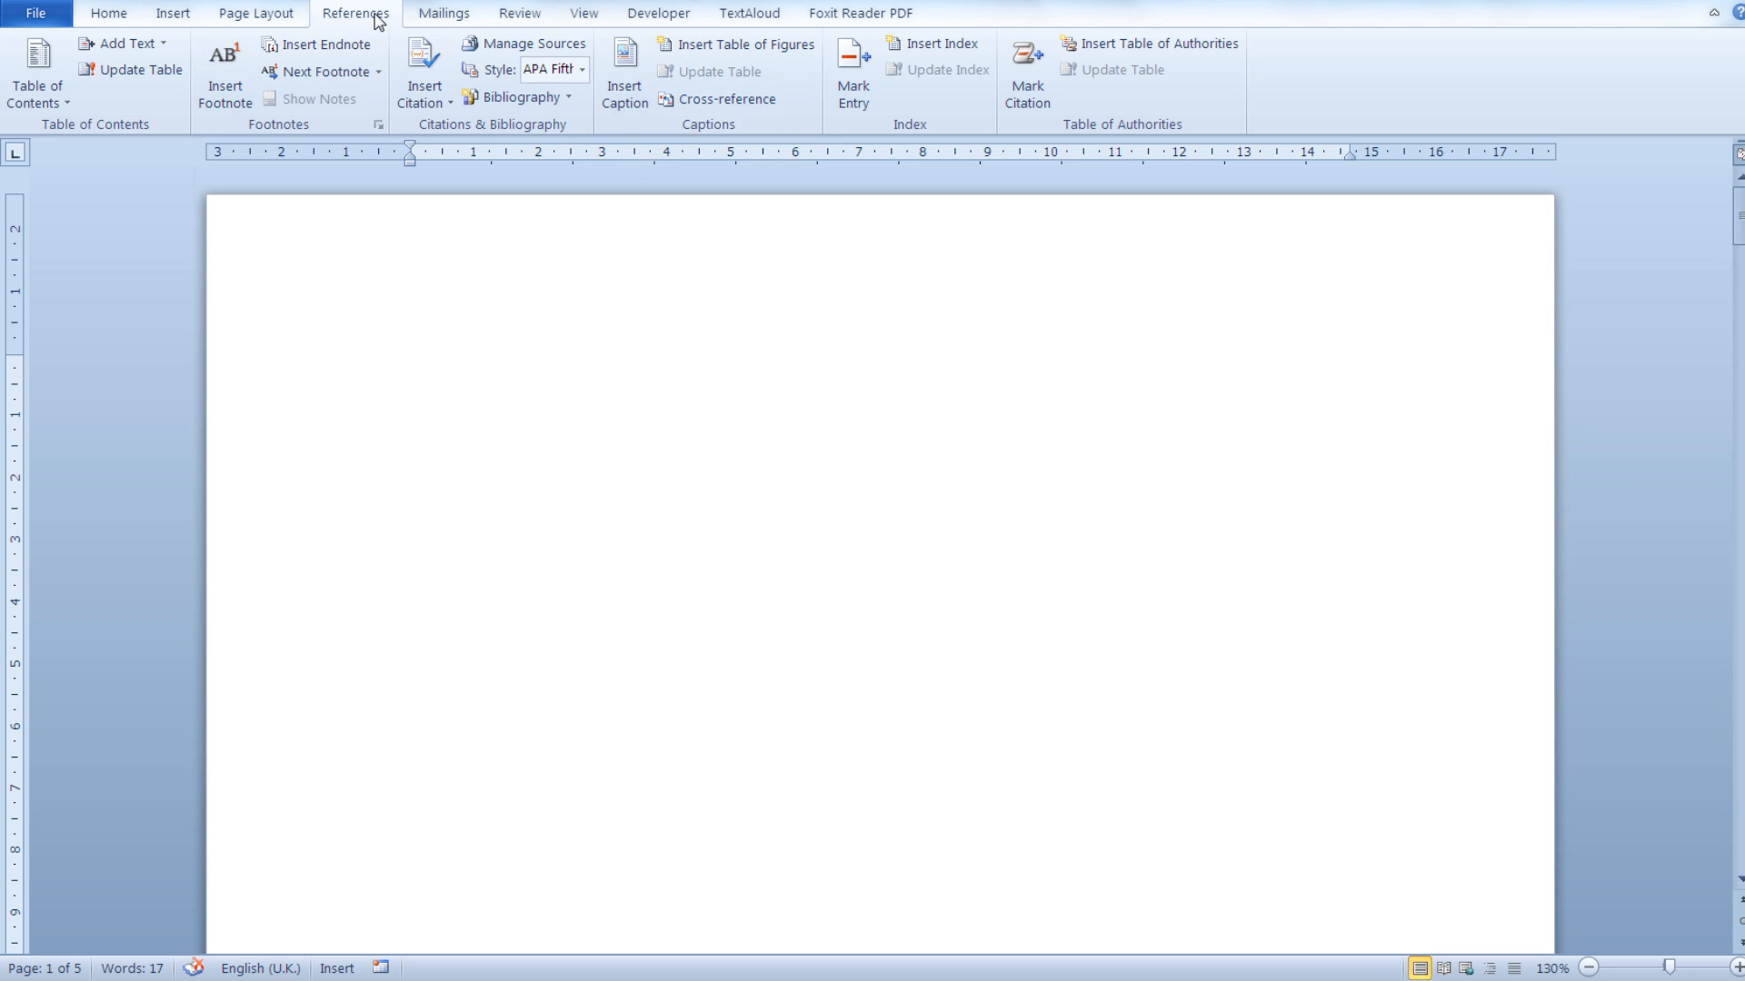
left_click(773, 58)
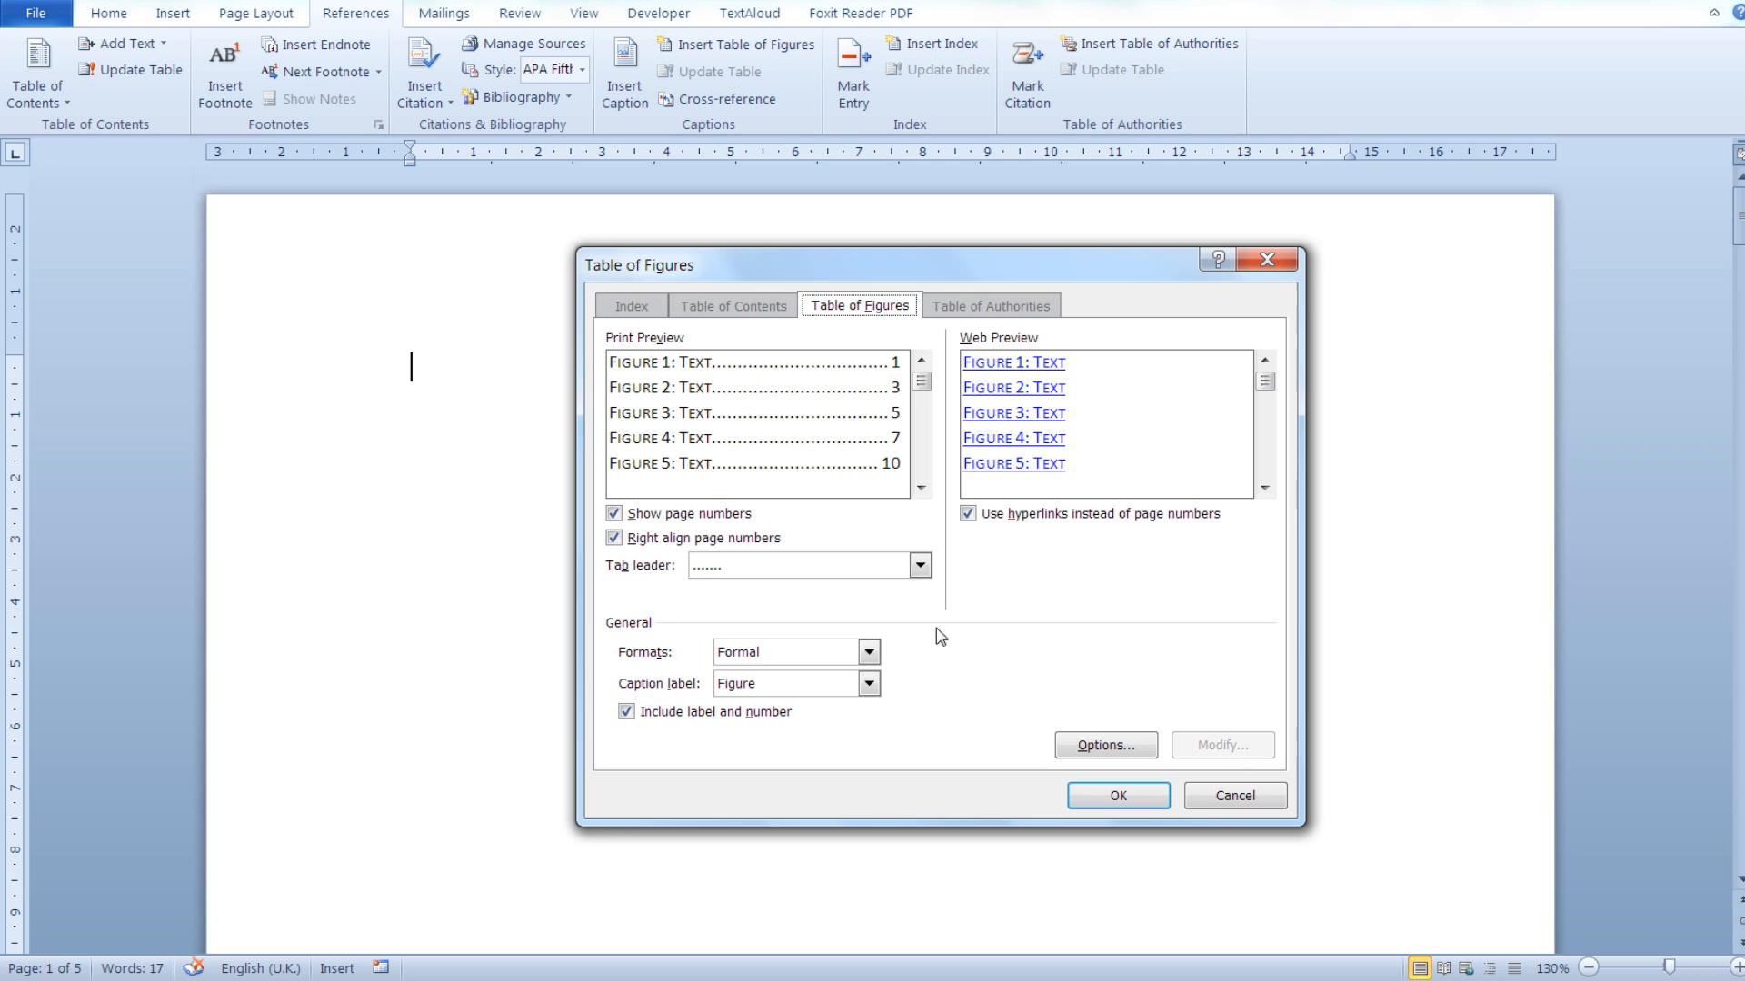
left_click(920, 567)
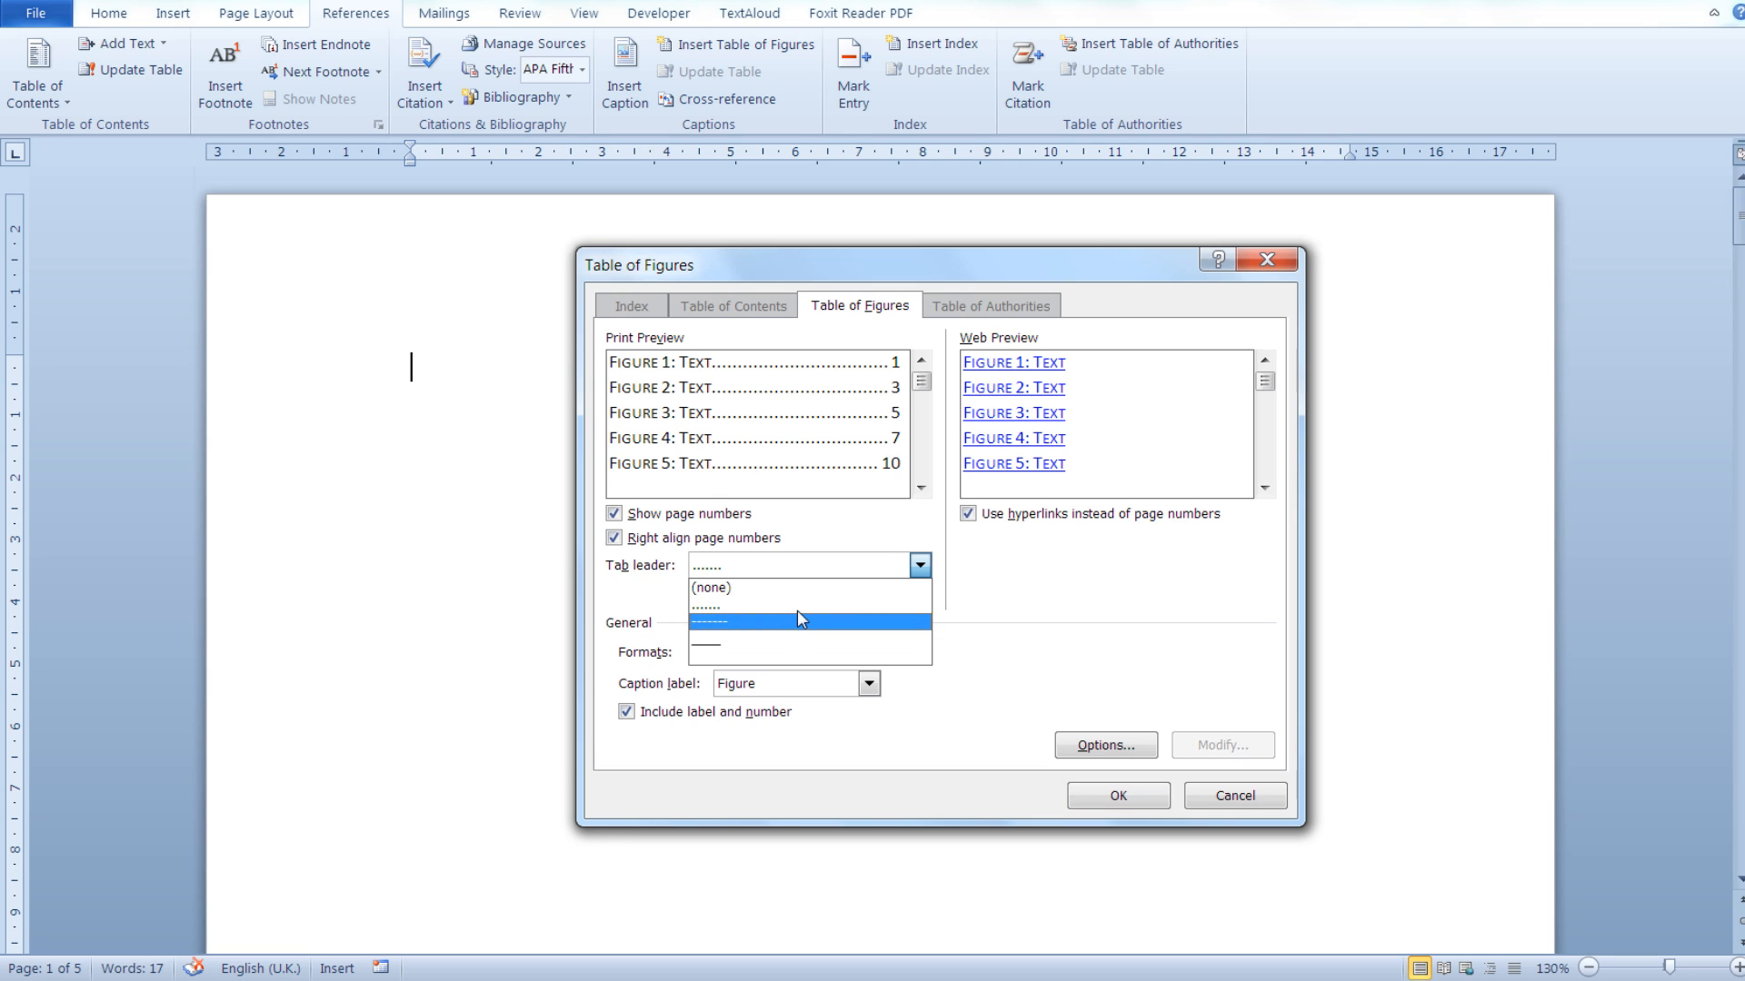
left_click(872, 623)
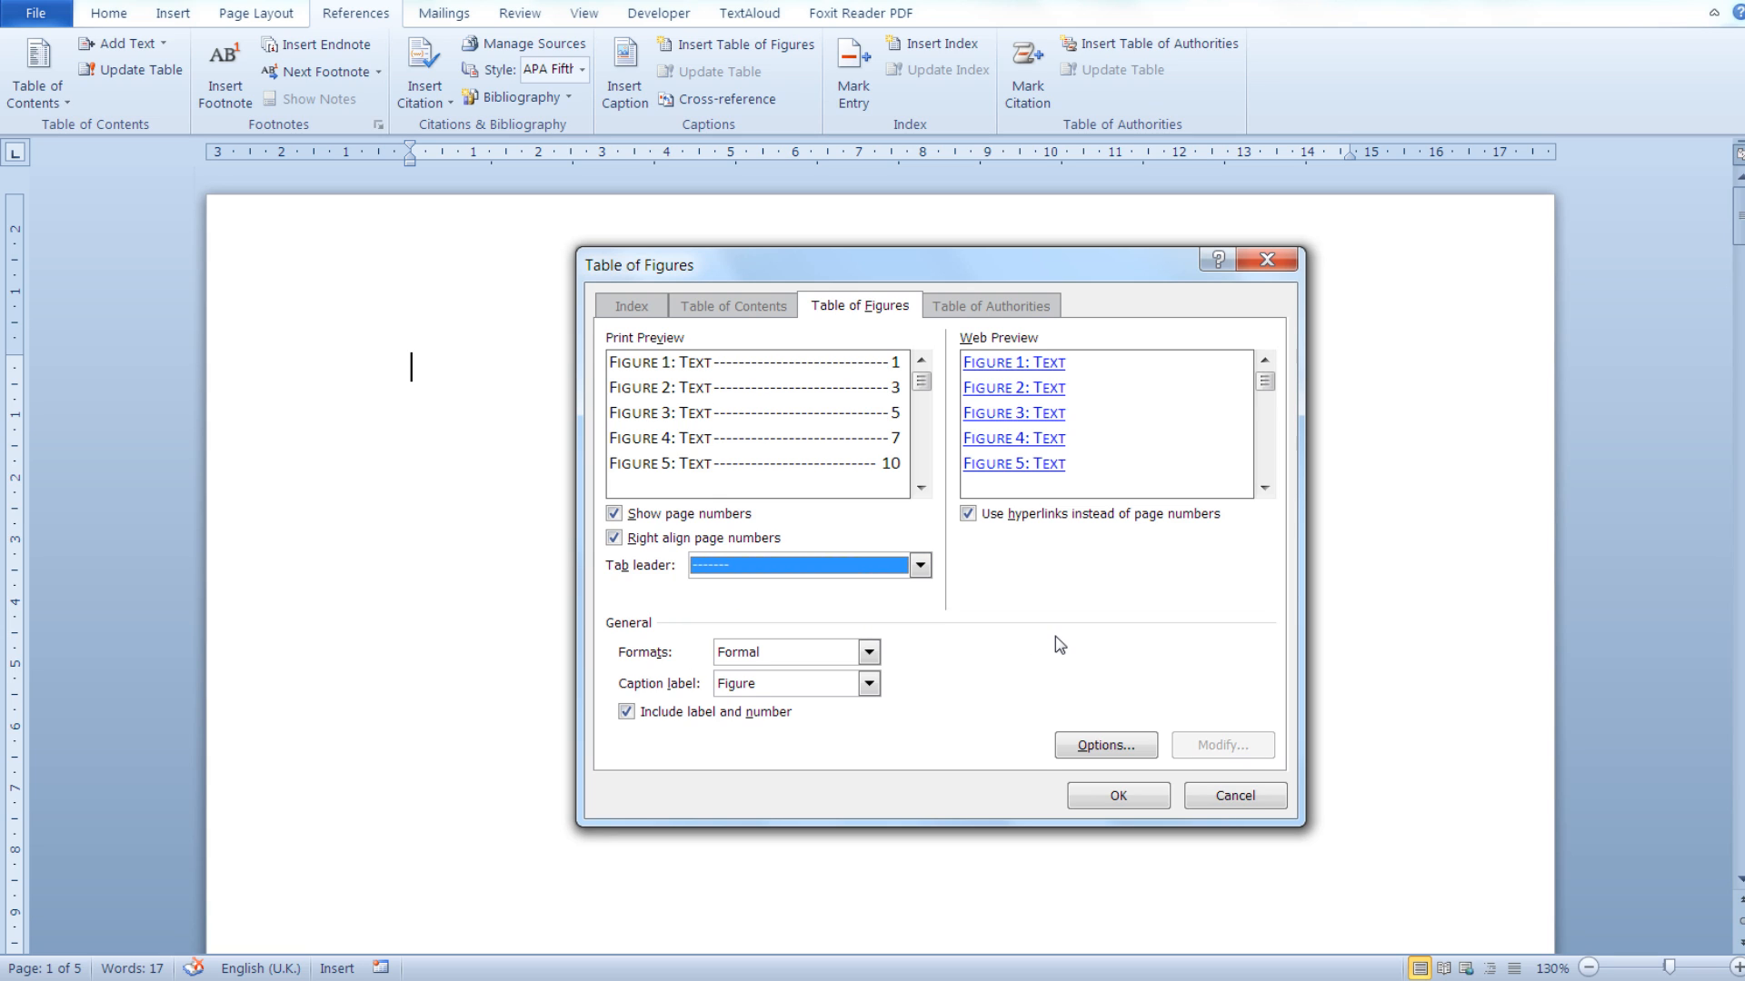
left_click(869, 652)
left_click(870, 654)
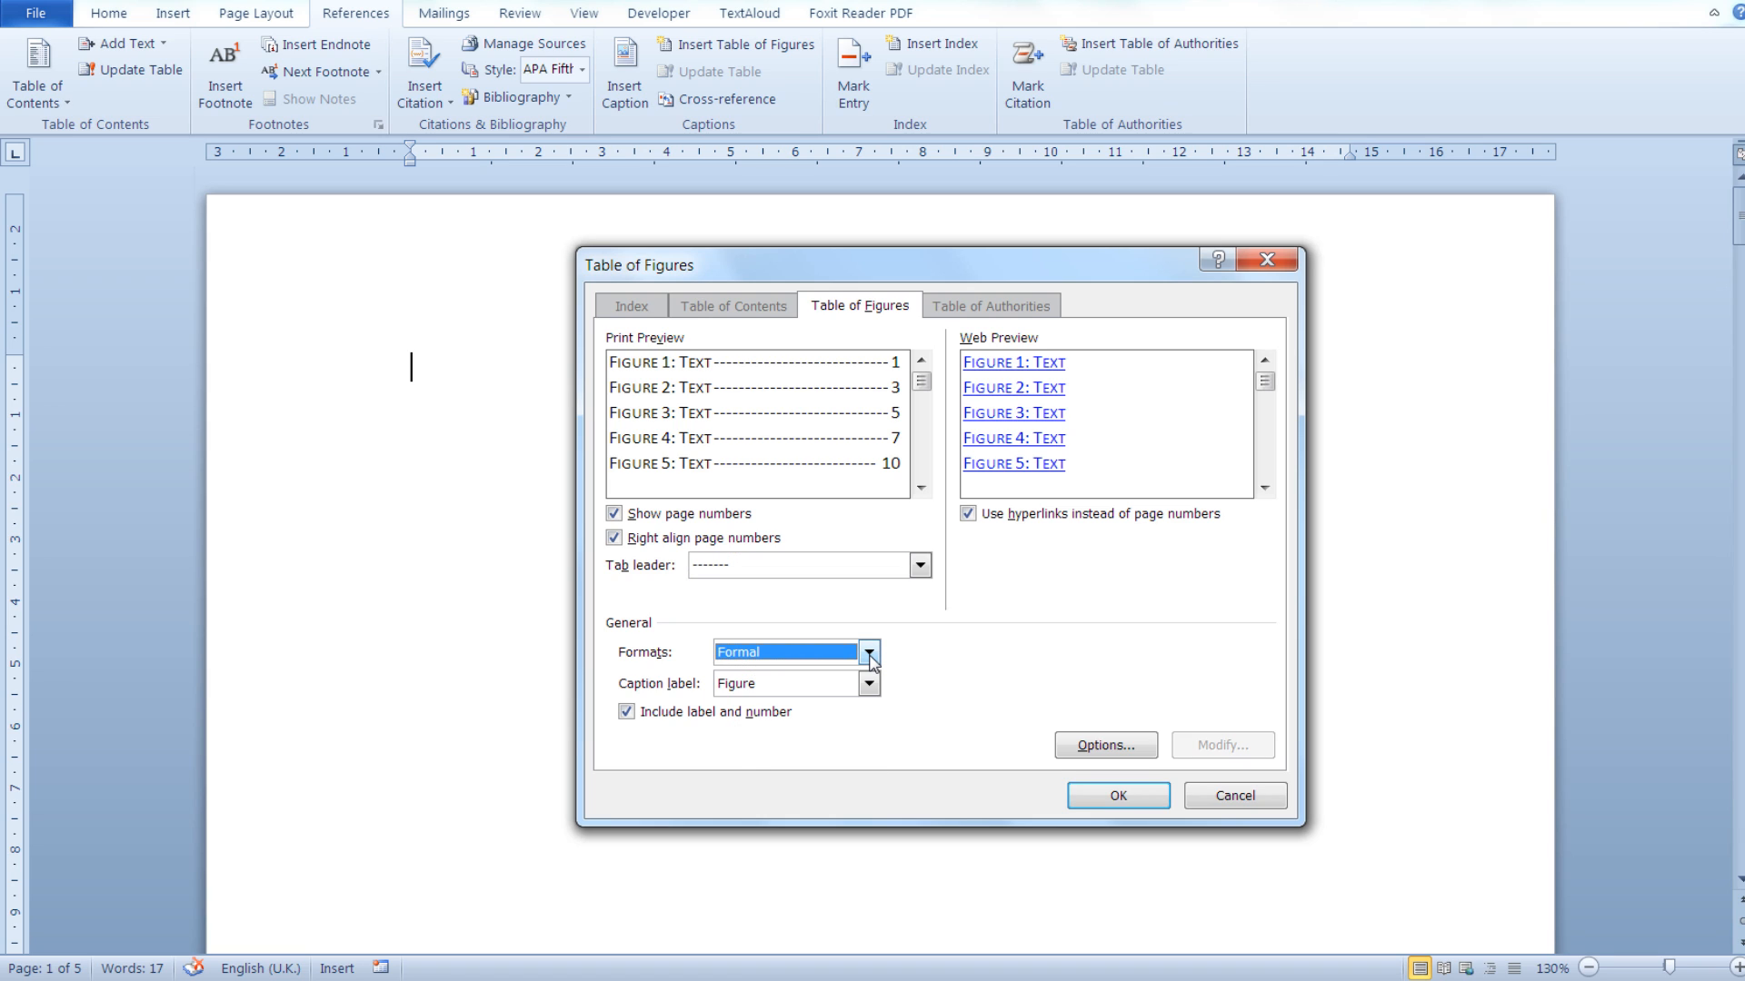
left_click(870, 654)
left_click(869, 654)
left_click(1117, 797)
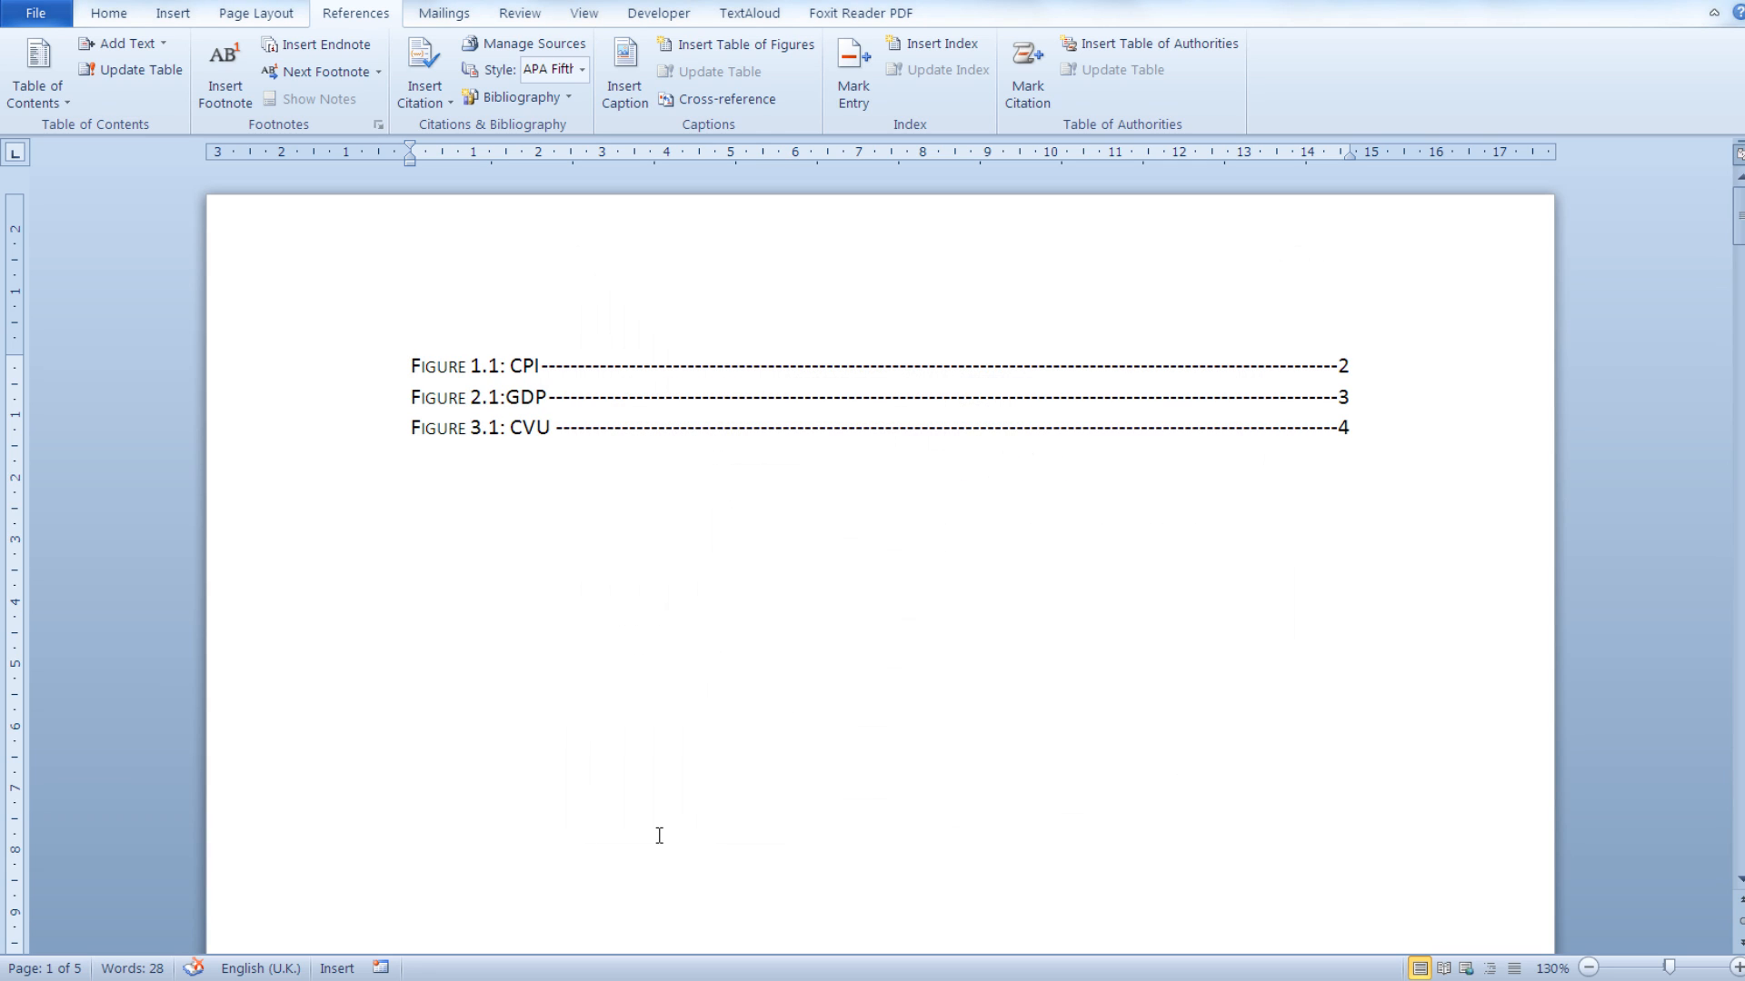